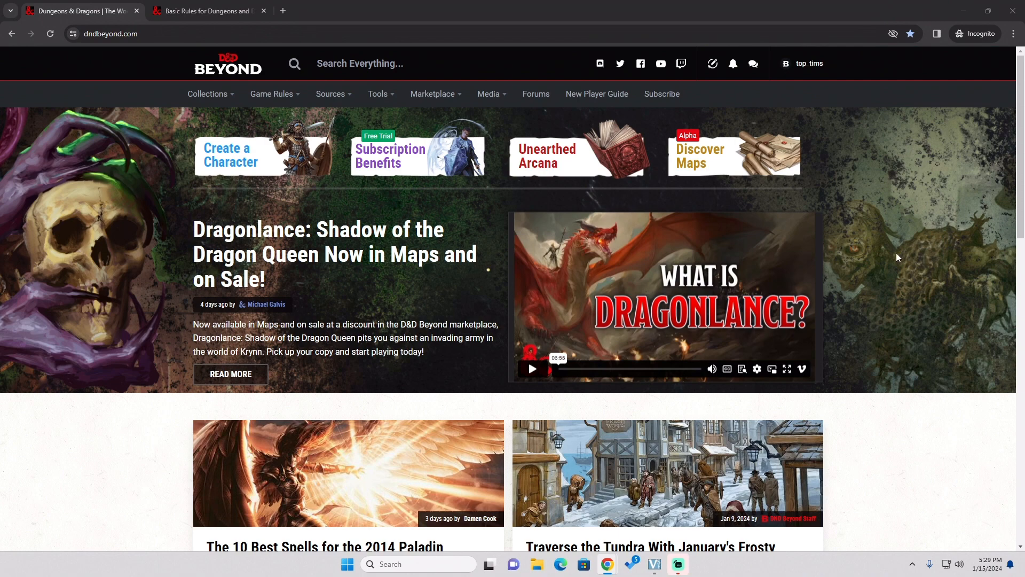
Bring up the Basic Rules table of contents and accept the site's optional cookies.
{"action": "mouse_move", "coordinate": [814, 63]}
{"action": "left_click", "coordinate": [175, 10]}
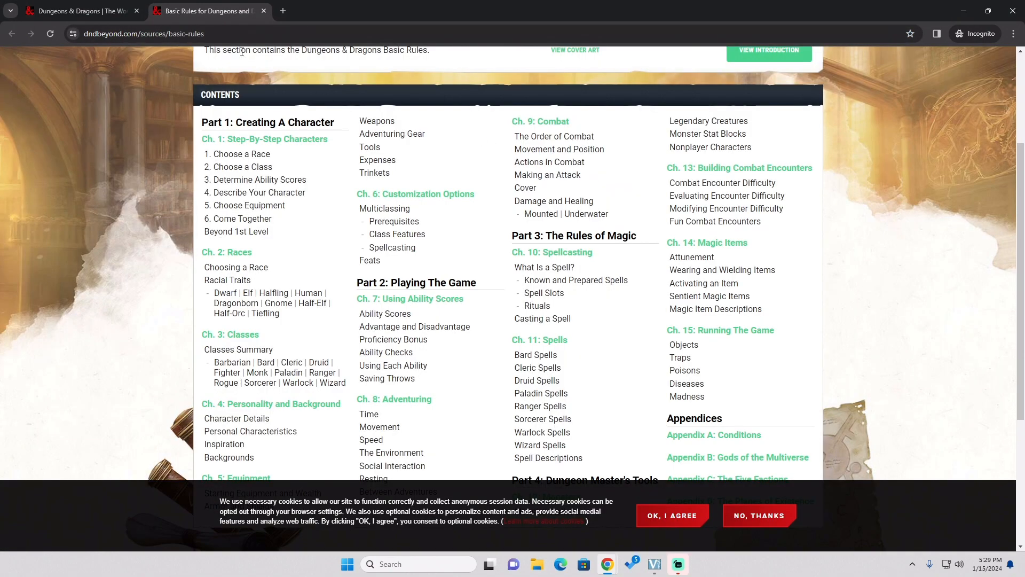
{"action": "scroll", "coordinate": [222, 147], "scroll_direction": "up", "scroll_amount": 3}
{"action": "mouse_move", "coordinate": [334, 101]}
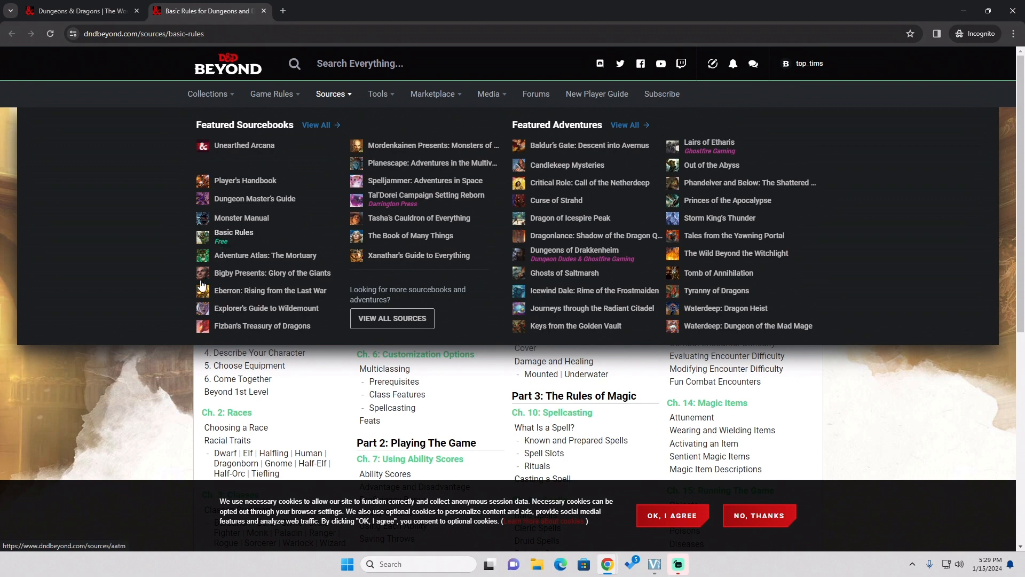
{"action": "scroll", "coordinate": [126, 376], "scroll_direction": "down", "scroll_amount": 3}
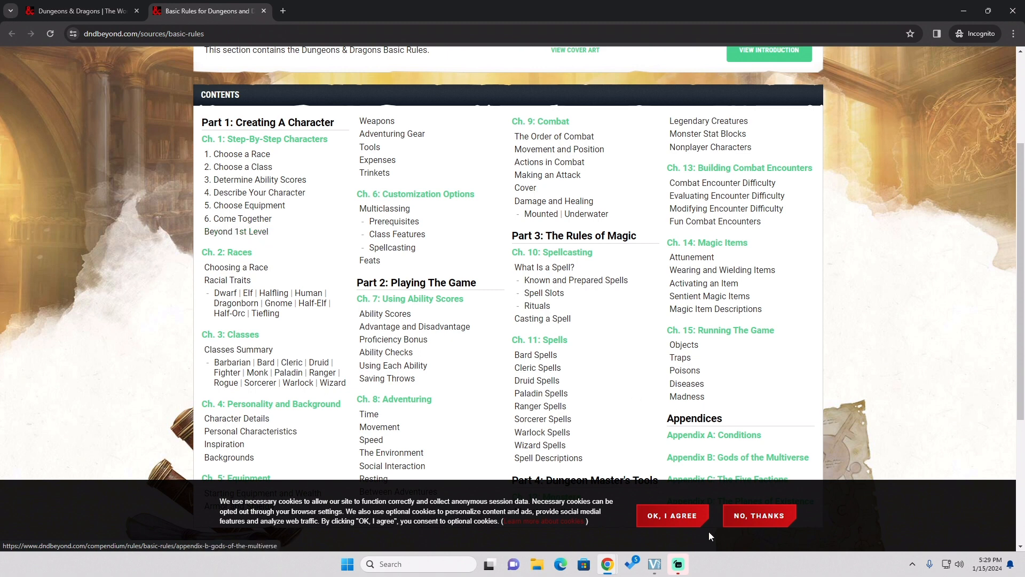
{"action": "left_click", "coordinate": [674, 515]}
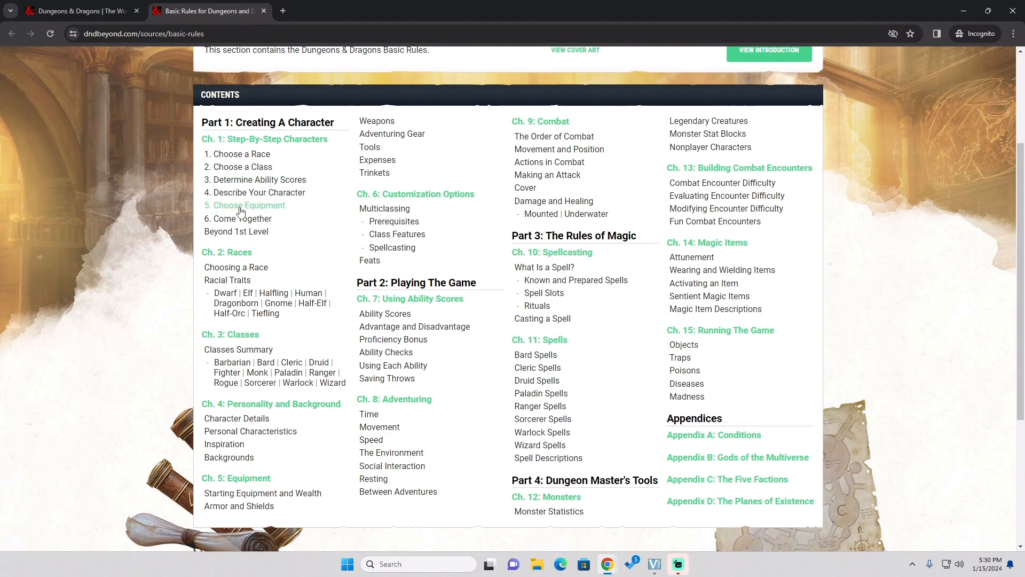
View the Character Builder's creation methods from the site's tools and return to the D&D Beyond home page.
{"action": "left_click", "coordinate": [81, 7]}
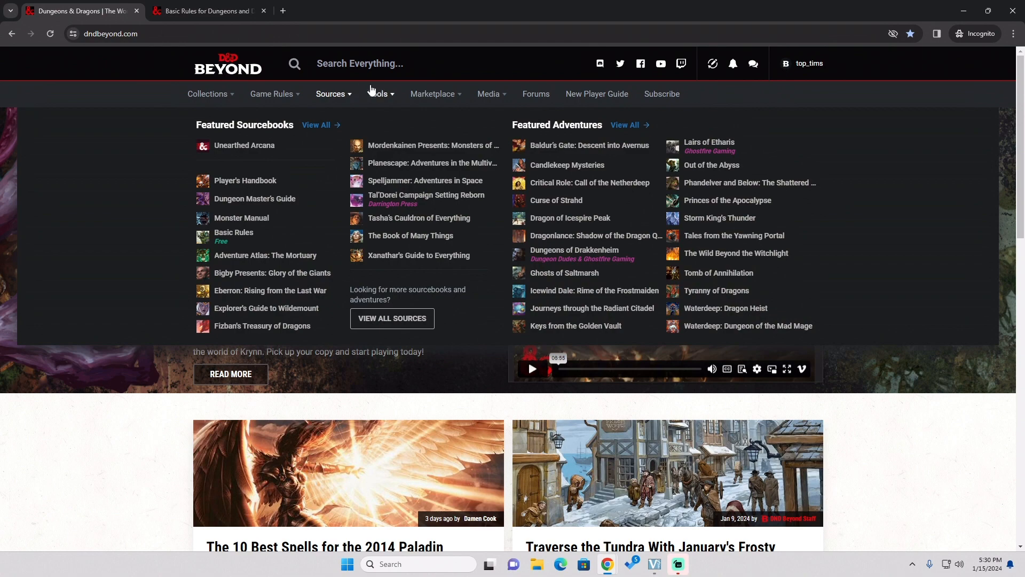
{"action": "mouse_move", "coordinate": [380, 94]}
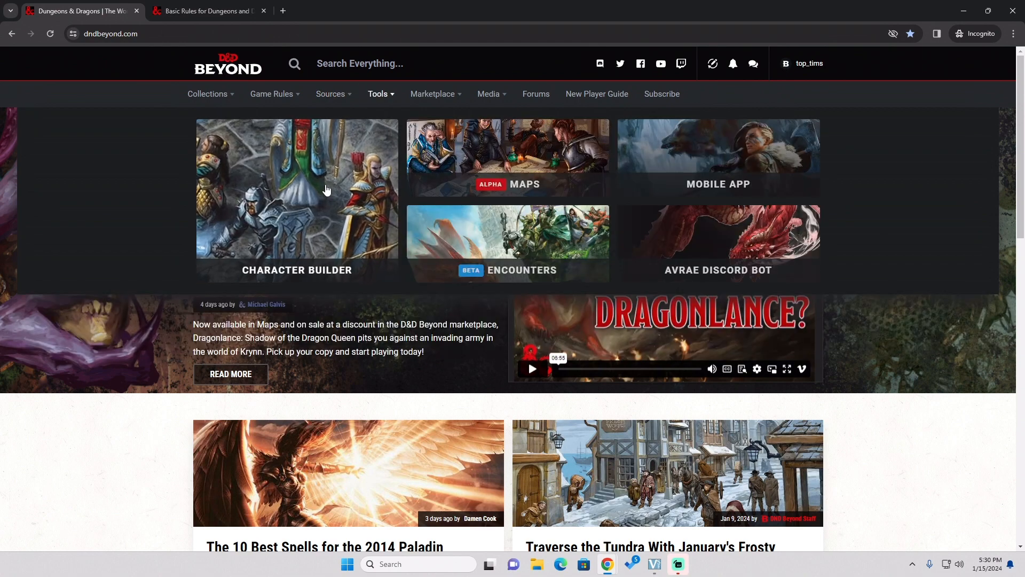
{"action": "left_click", "coordinate": [322, 161]}
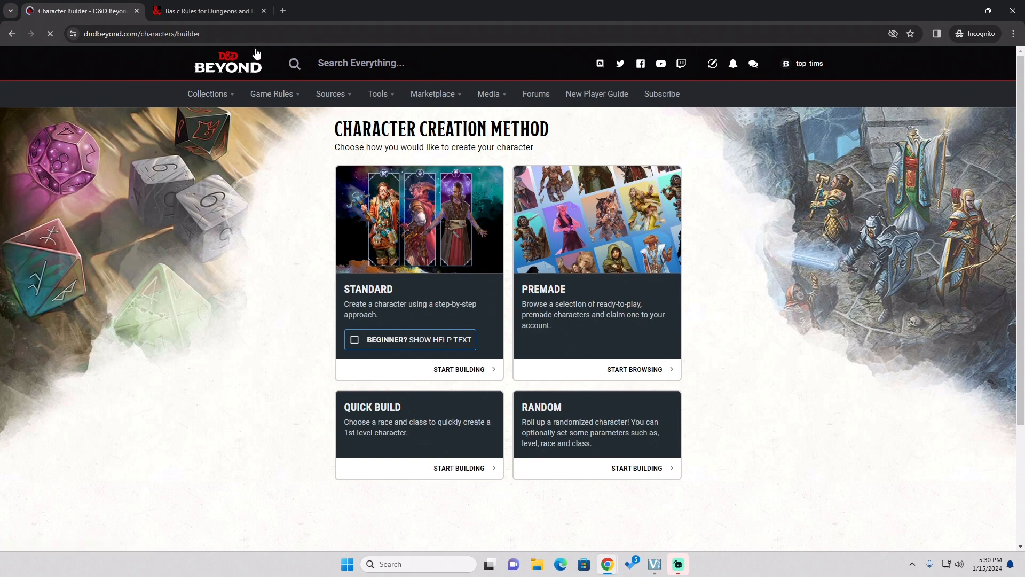
{"action": "left_click", "coordinate": [237, 64]}
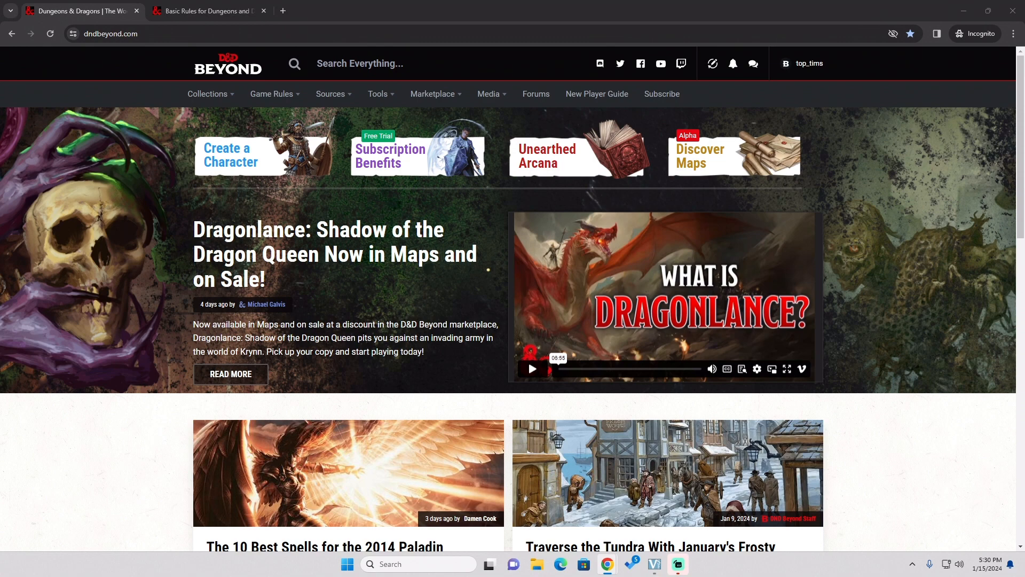
{"action": "left_click", "coordinate": [938, 194]}
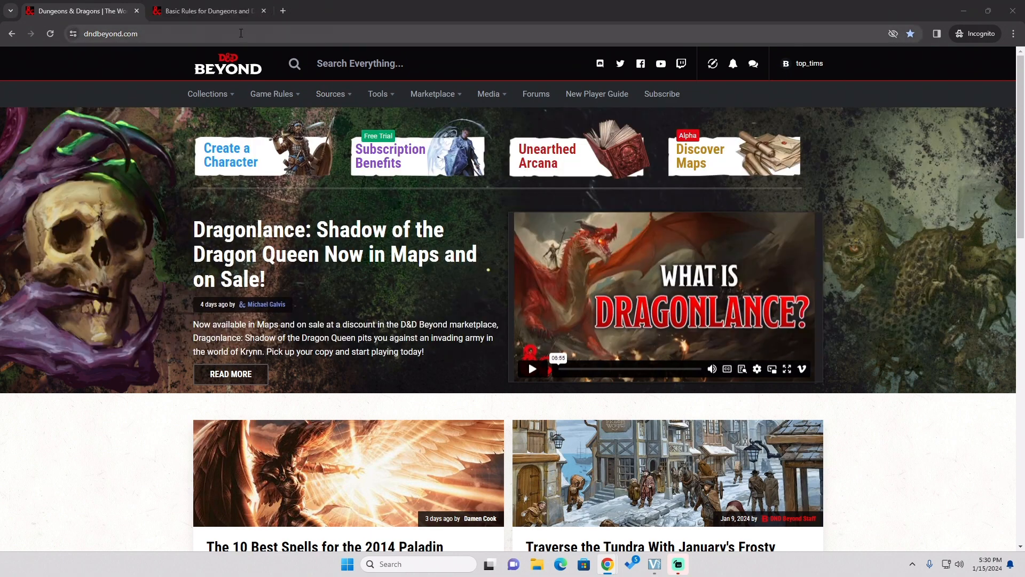
Open the campaign invite link for "Learn to play" and start creating a new character for it.
{"action": "left_click", "coordinate": [241, 33]}
{"action": "key", "text": "ctrl+v"}
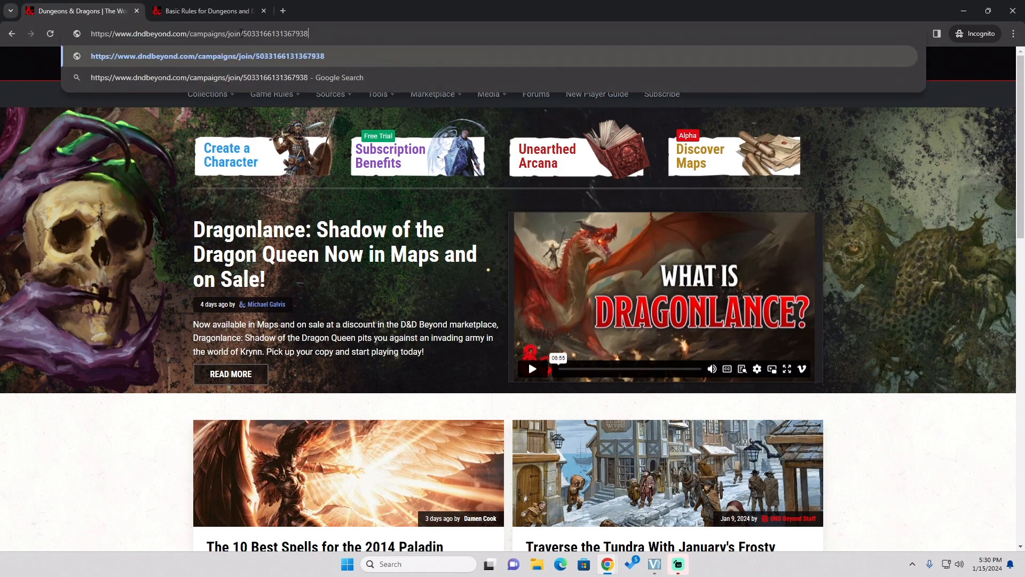
{"action": "key", "text": "Return"}
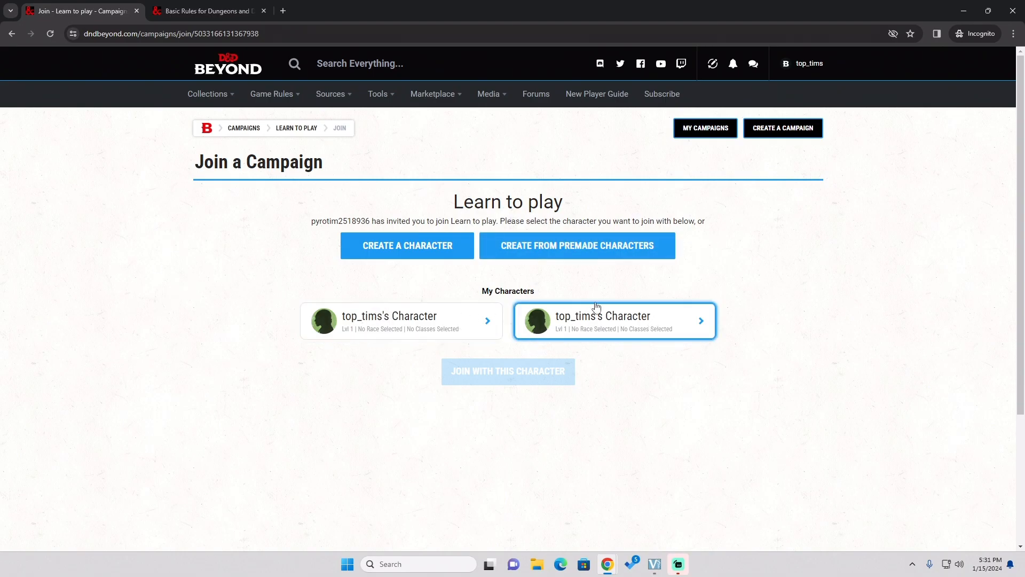
{"action": "left_click", "coordinate": [409, 249]}
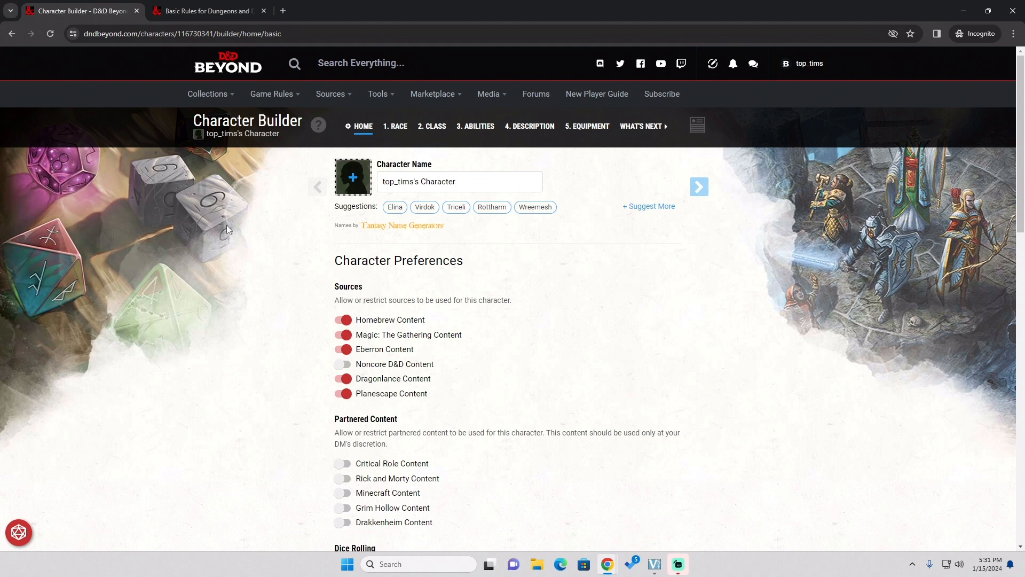
Allow Noncore D&D content and the Critical Role, Rick and Morty, Minecraft, Grim Hollow and Drakkenheim partnered content for the character.
{"action": "left_click", "coordinate": [498, 182]}
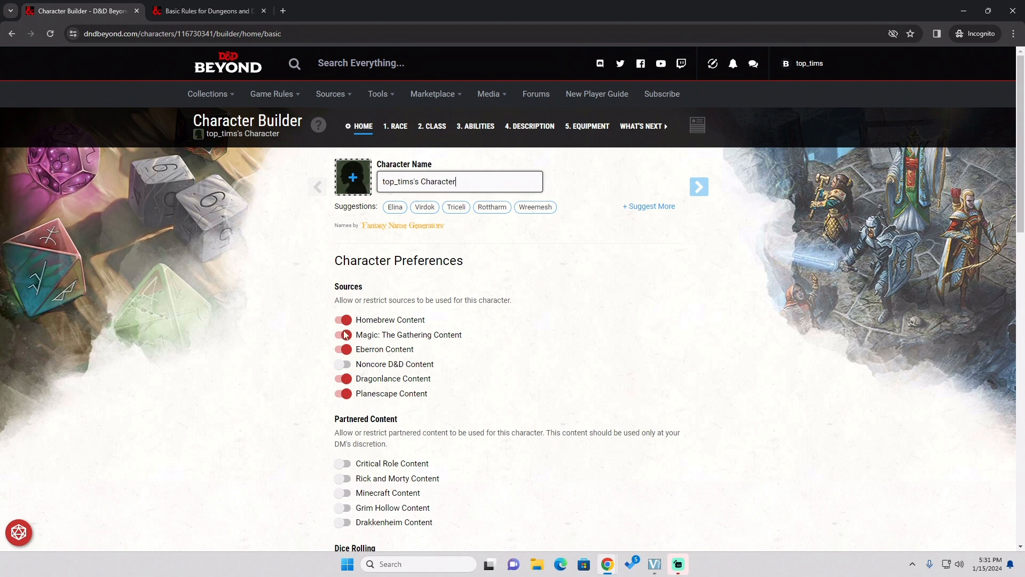
{"action": "left_click", "coordinate": [346, 364]}
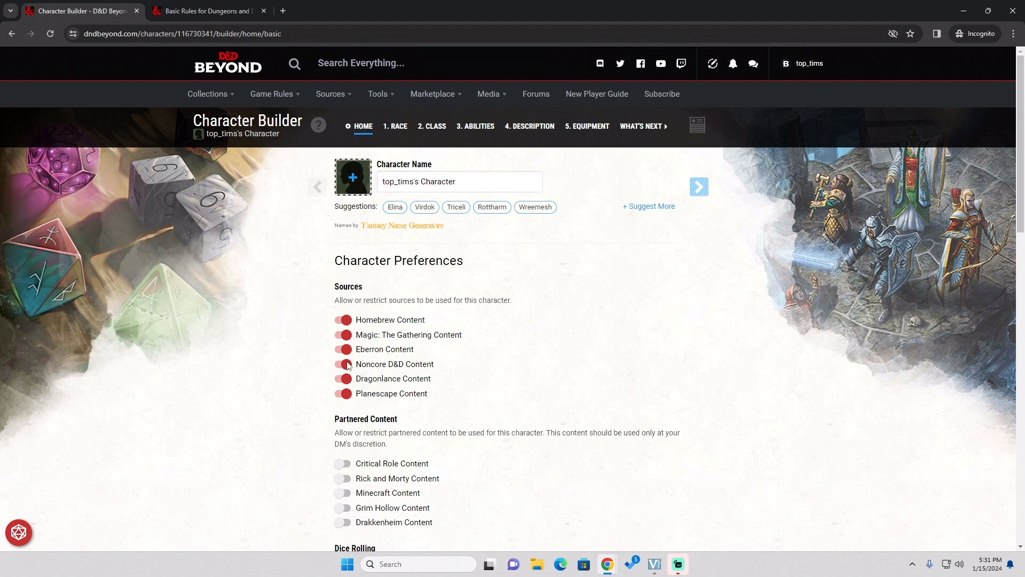
{"action": "scroll", "coordinate": [544, 302], "scroll_direction": "down", "scroll_amount": 2}
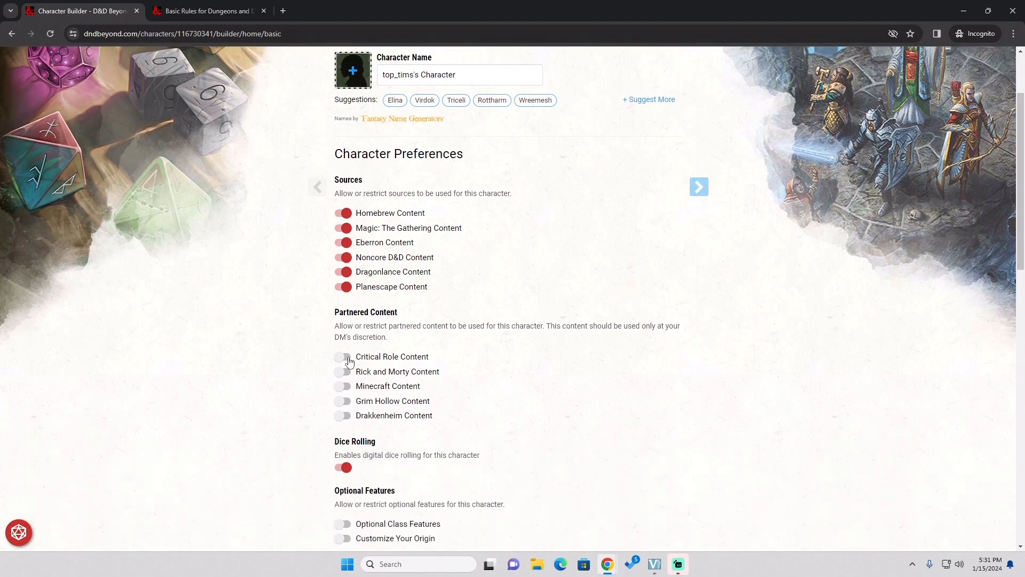
{"action": "scroll", "coordinate": [505, 270], "scroll_direction": "down", "scroll_amount": 2}
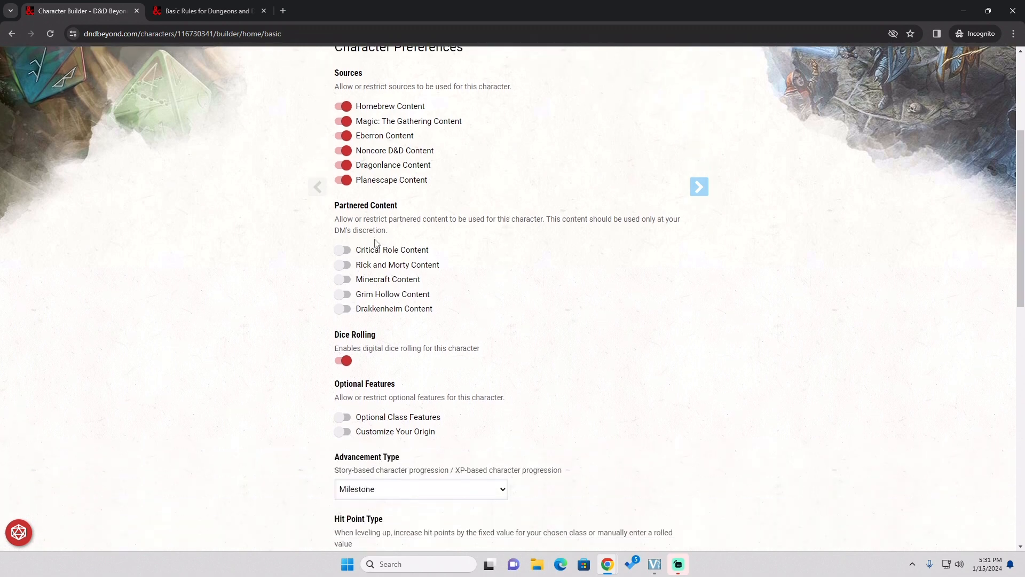
{"action": "left_click", "coordinate": [344, 251]}
{"action": "left_click", "coordinate": [343, 265]}
{"action": "left_click", "coordinate": [344, 279]}
{"action": "left_click", "coordinate": [344, 294]}
{"action": "left_click", "coordinate": [343, 309]}
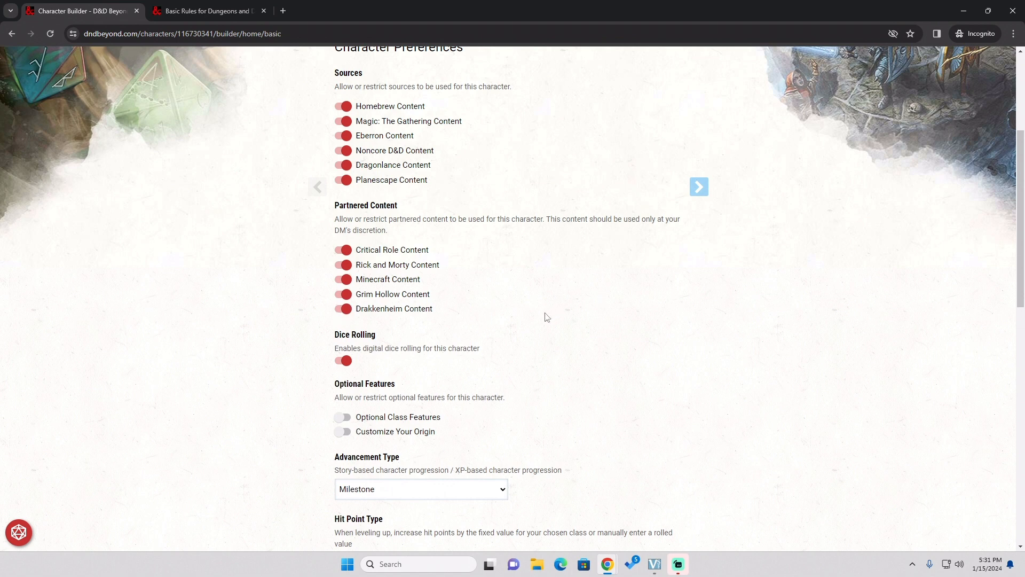
Review the hit point type options in the character preferences and keep Fixed selected.
{"action": "scroll", "coordinate": [540, 335], "scroll_direction": "down", "scroll_amount": 2}
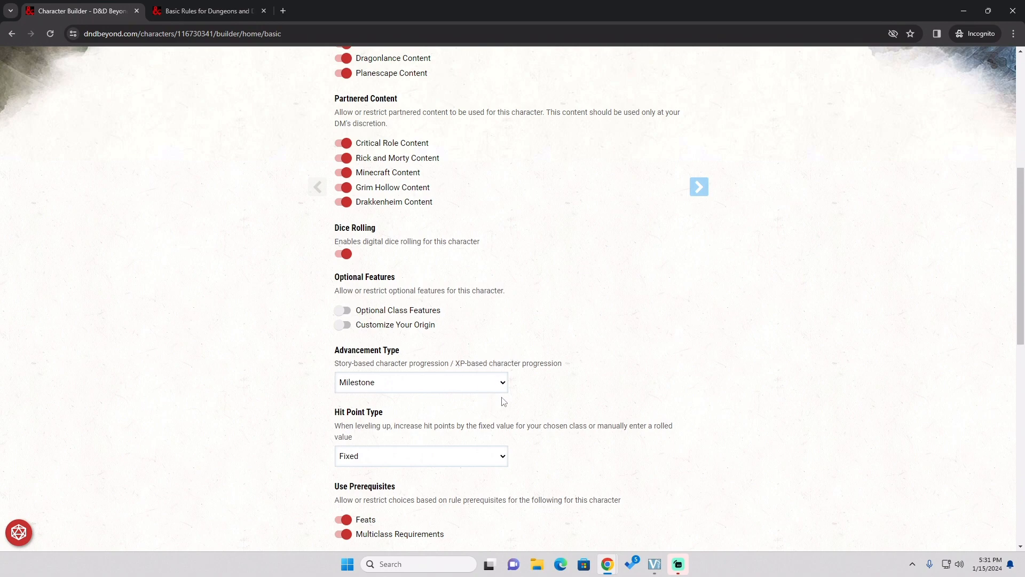
{"action": "scroll", "coordinate": [513, 395], "scroll_direction": "down", "scroll_amount": 2}
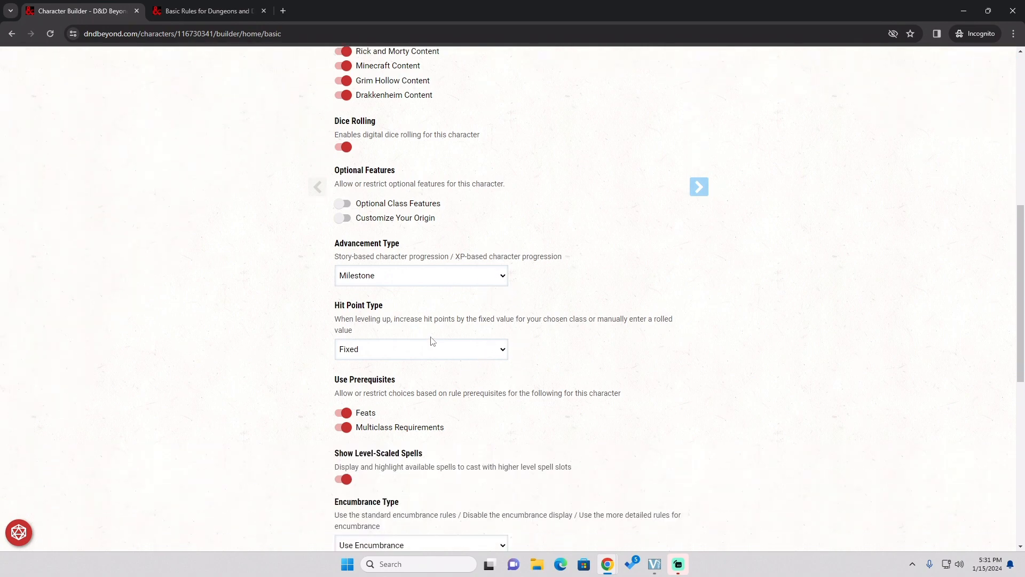
{"action": "left_click", "coordinate": [438, 356]}
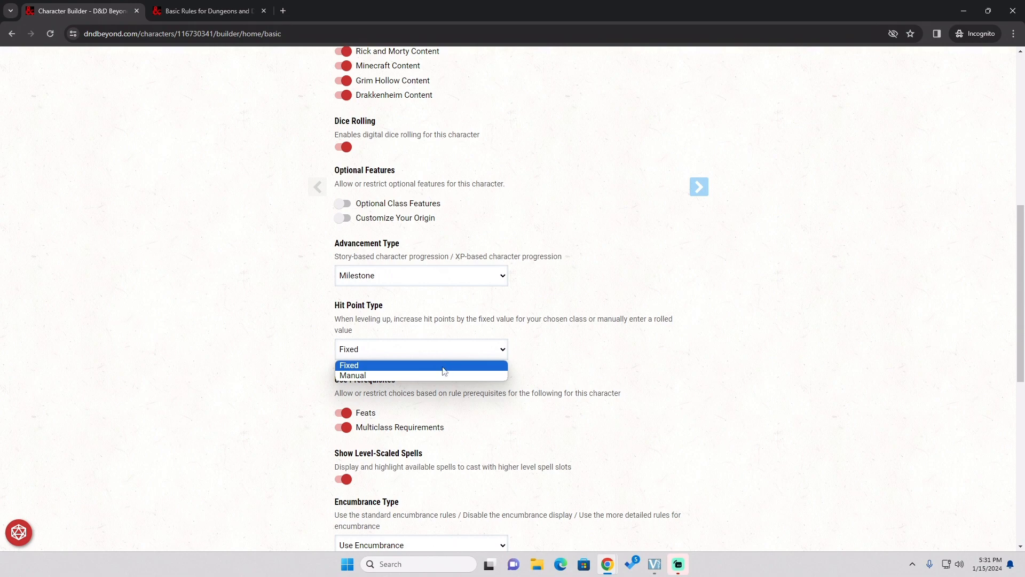
{"action": "left_click", "coordinate": [432, 367]}
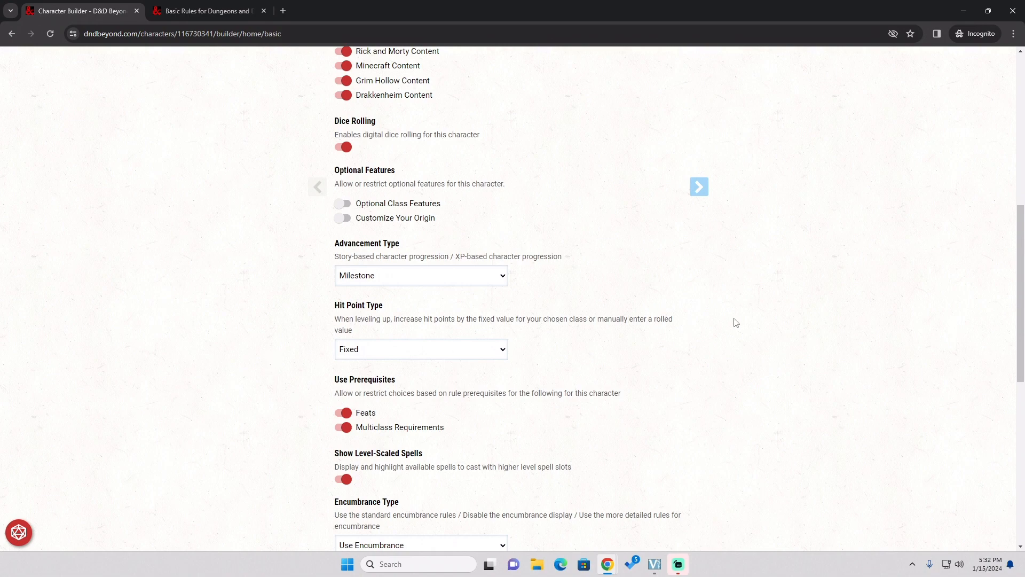
{"action": "left_click", "coordinate": [493, 350]}
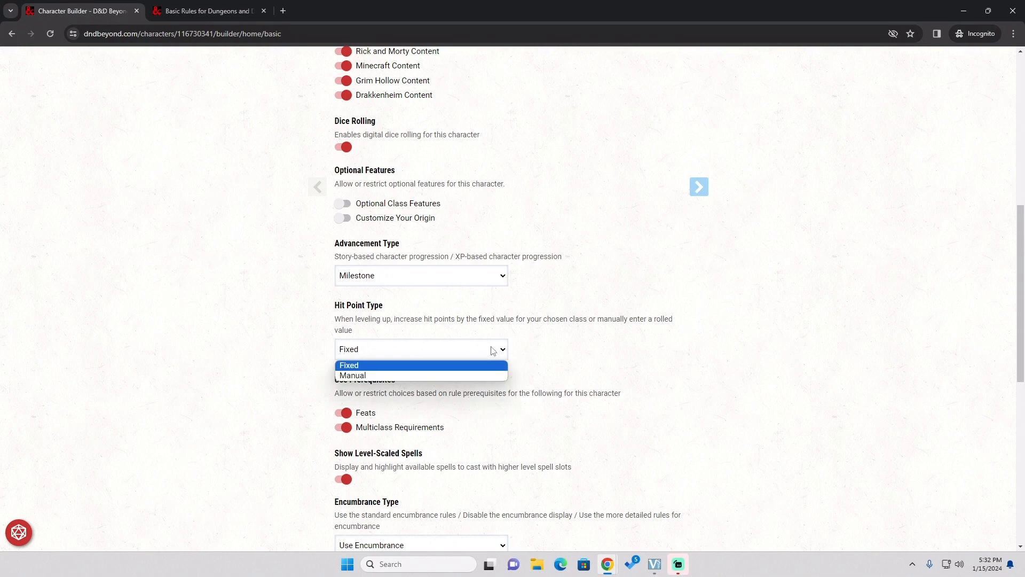
{"action": "left_click", "coordinate": [448, 349]}
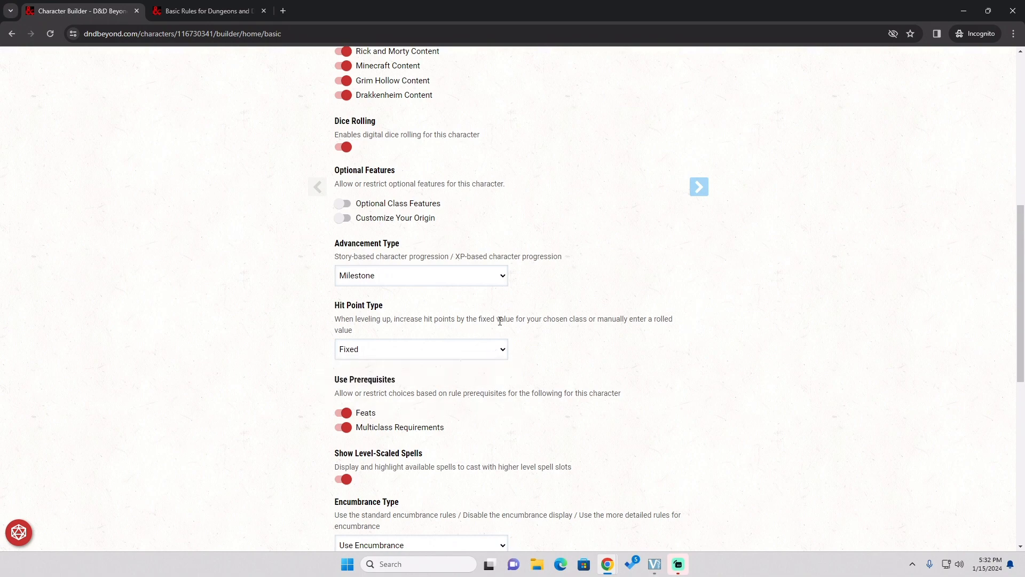
Examine the remaining character preferences: prerequisites, level-scaled spells, encumbrance, coin weight, ability score display and character privacy.
{"action": "scroll", "coordinate": [692, 296], "scroll_direction": "down", "scroll_amount": 2}
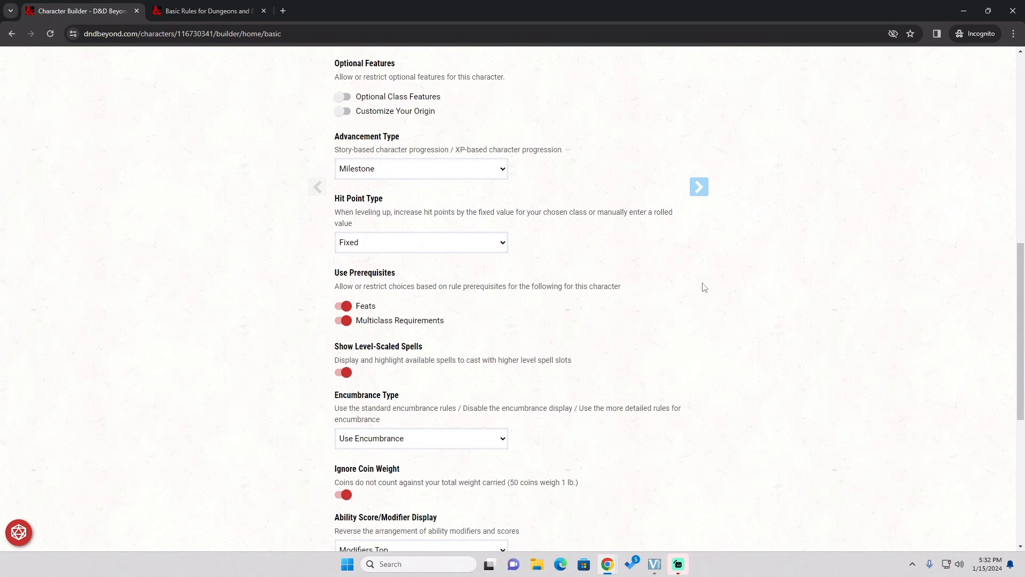
{"action": "scroll", "coordinate": [703, 286], "scroll_direction": "down", "scroll_amount": 1}
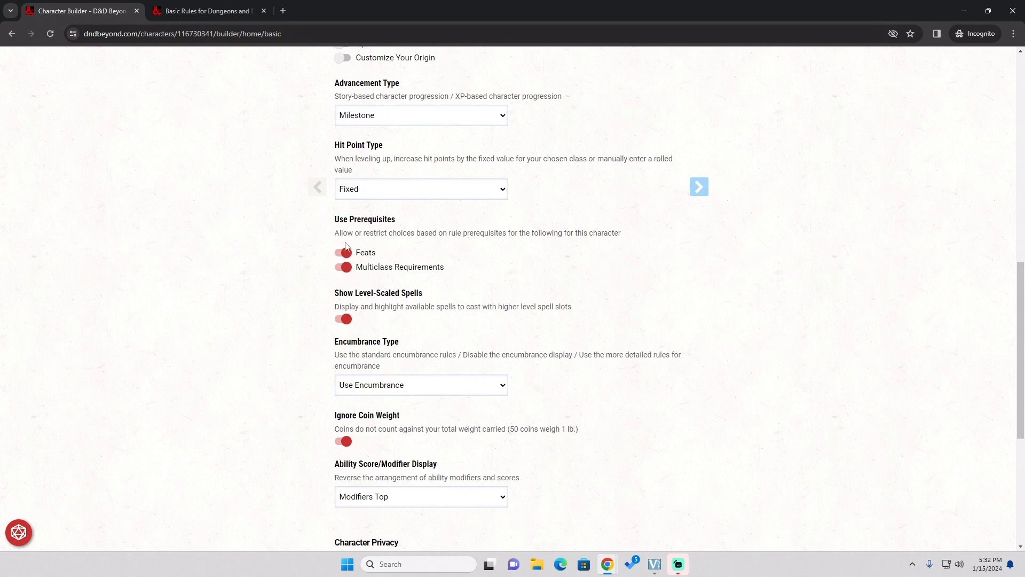
{"action": "scroll", "coordinate": [414, 317], "scroll_direction": "down", "scroll_amount": 1}
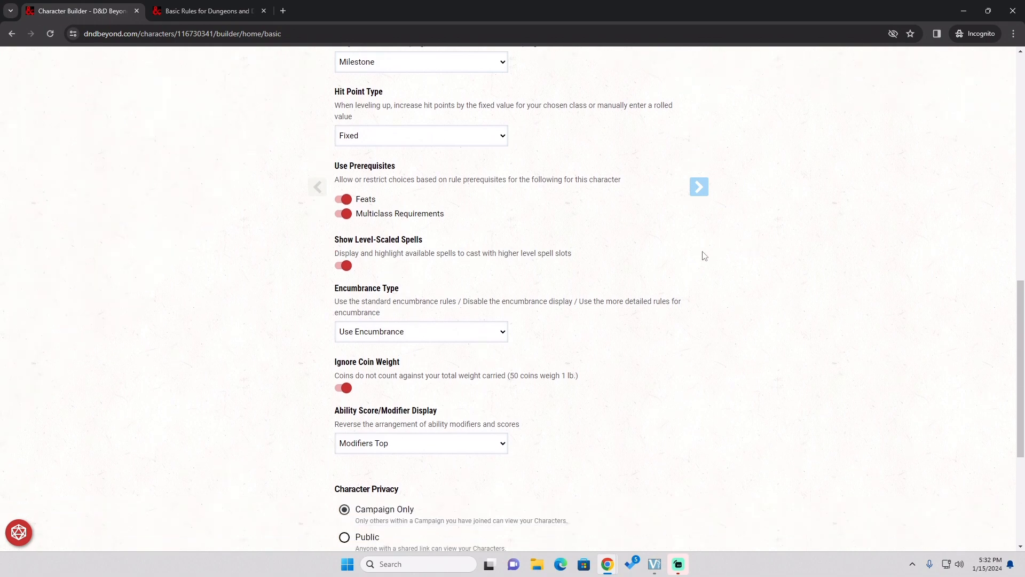
{"action": "scroll", "coordinate": [702, 255], "scroll_direction": "down", "scroll_amount": 2}
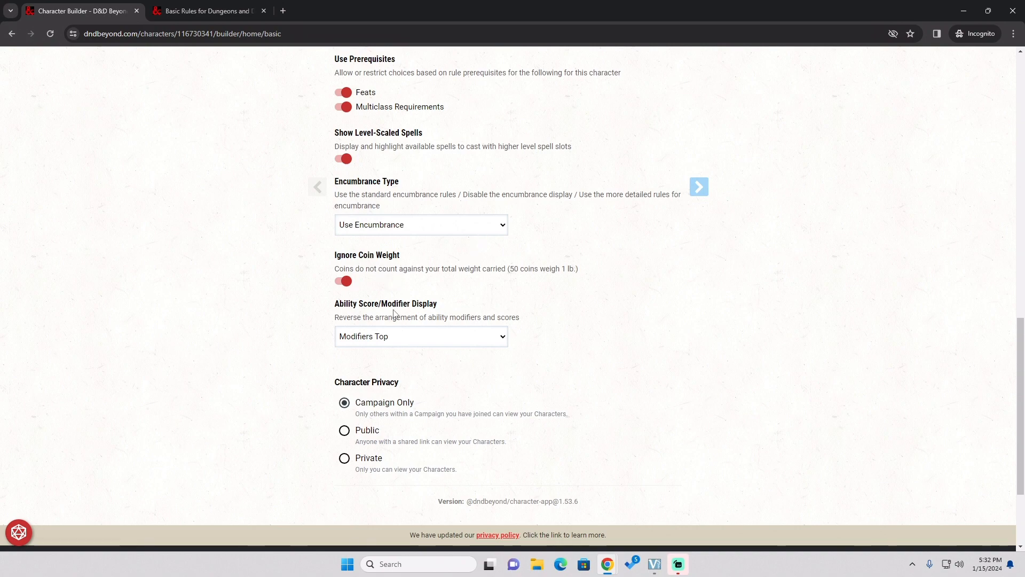
{"action": "left_click", "coordinate": [475, 336]}
{"action": "left_click", "coordinate": [582, 290]}
{"action": "scroll", "coordinate": [703, 387], "scroll_direction": "up", "scroll_amount": 1}
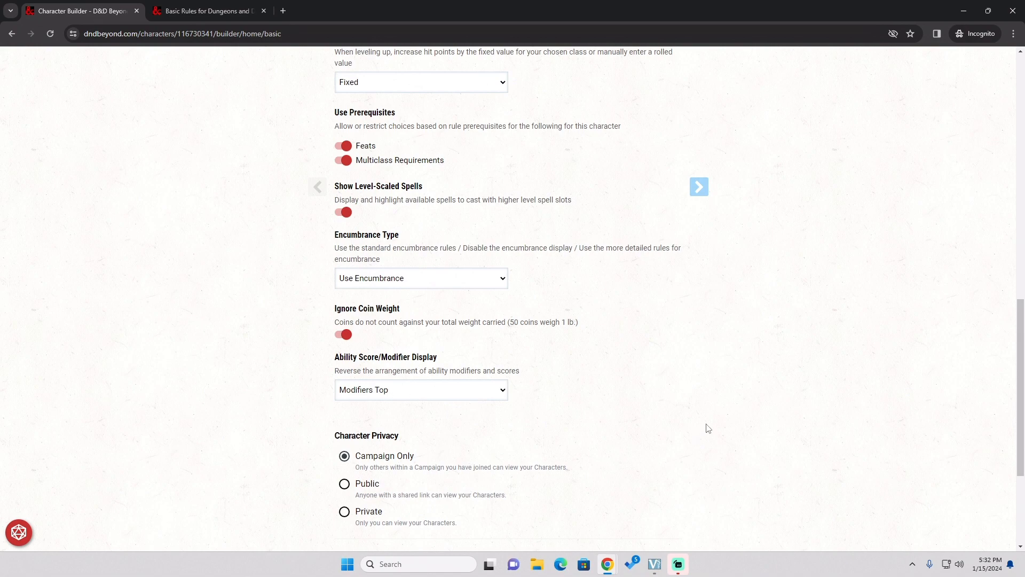
{"action": "scroll", "coordinate": [698, 425], "scroll_direction": "down", "scroll_amount": 2}
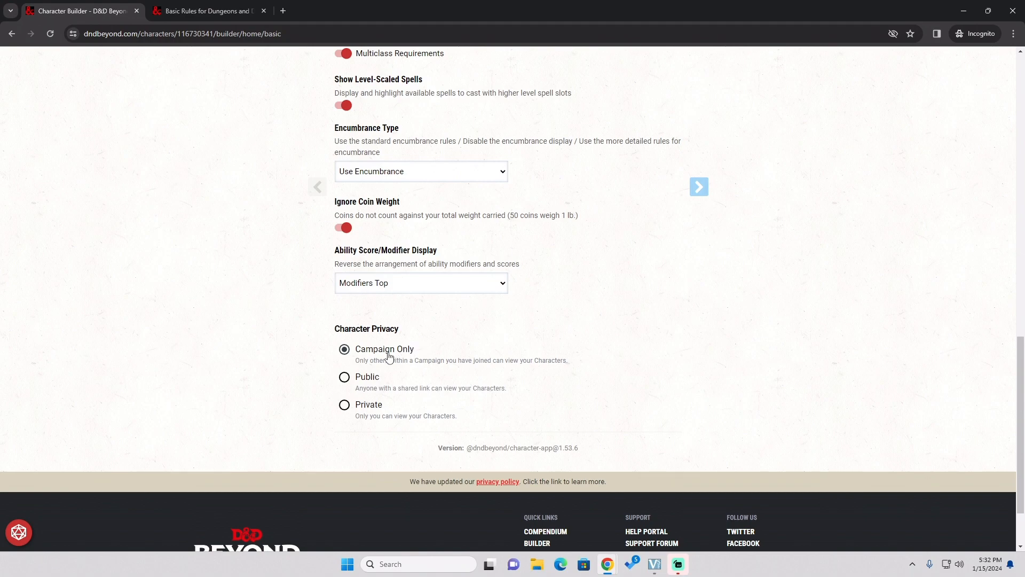
{"action": "scroll", "coordinate": [700, 359], "scroll_direction": "up", "scroll_amount": 15}
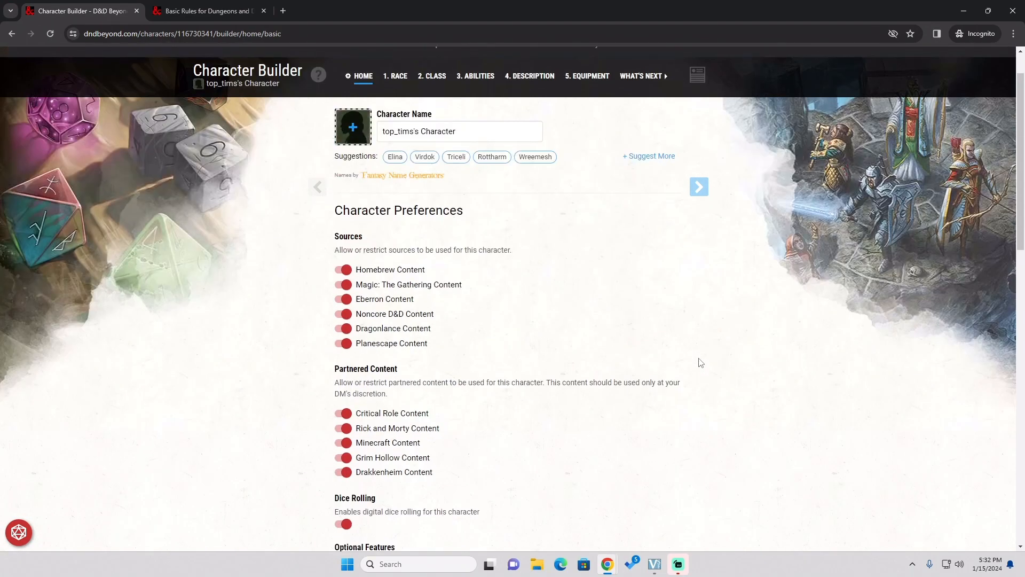
{"action": "scroll", "coordinate": [700, 363], "scroll_direction": "up", "scroll_amount": 1}
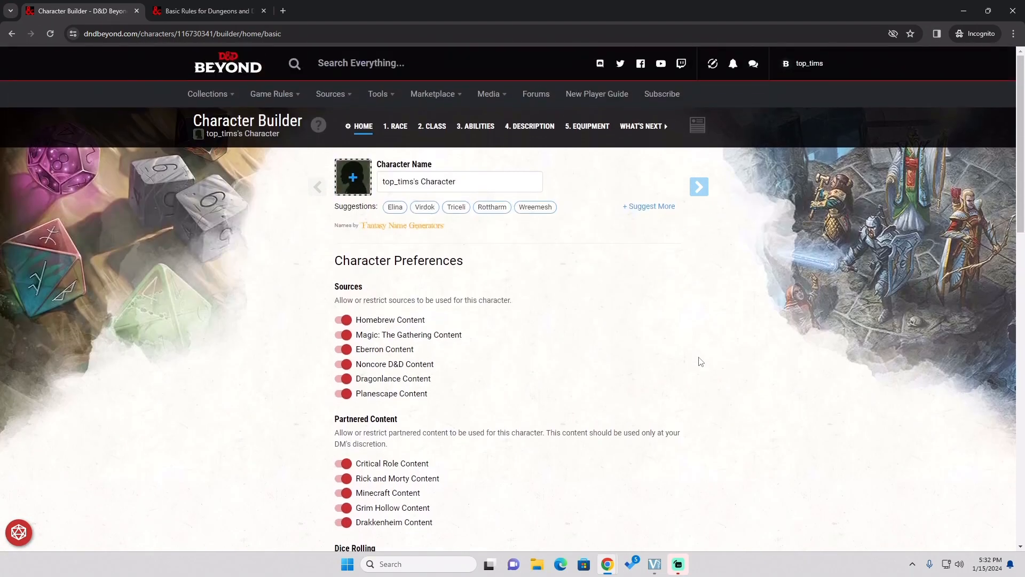
Proceed to choosing a race and filter the race sources to Basic Rules.
{"action": "left_click", "coordinate": [706, 189]}
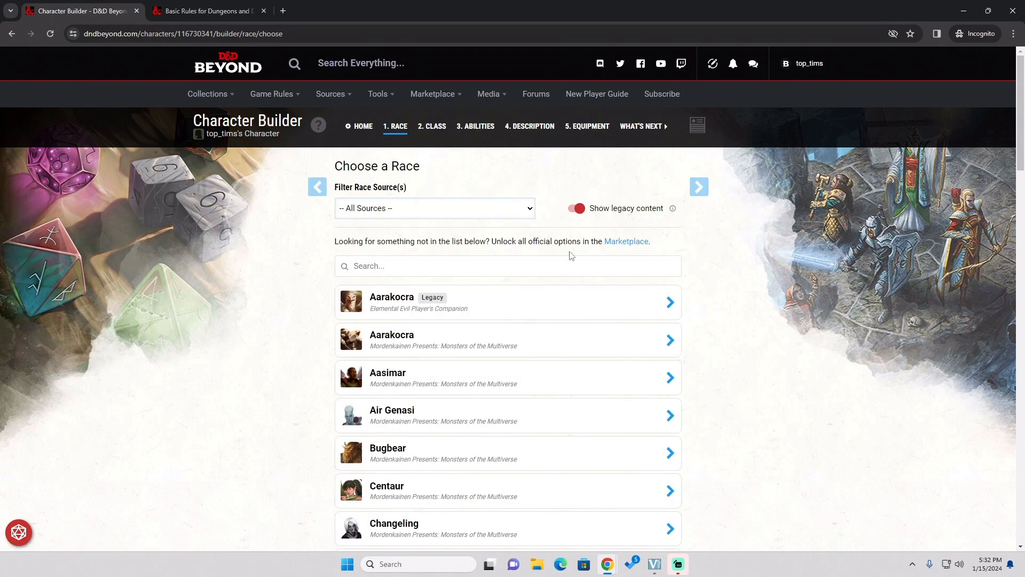
{"action": "left_click", "coordinate": [411, 210]}
{"action": "left_click", "coordinate": [405, 241]}
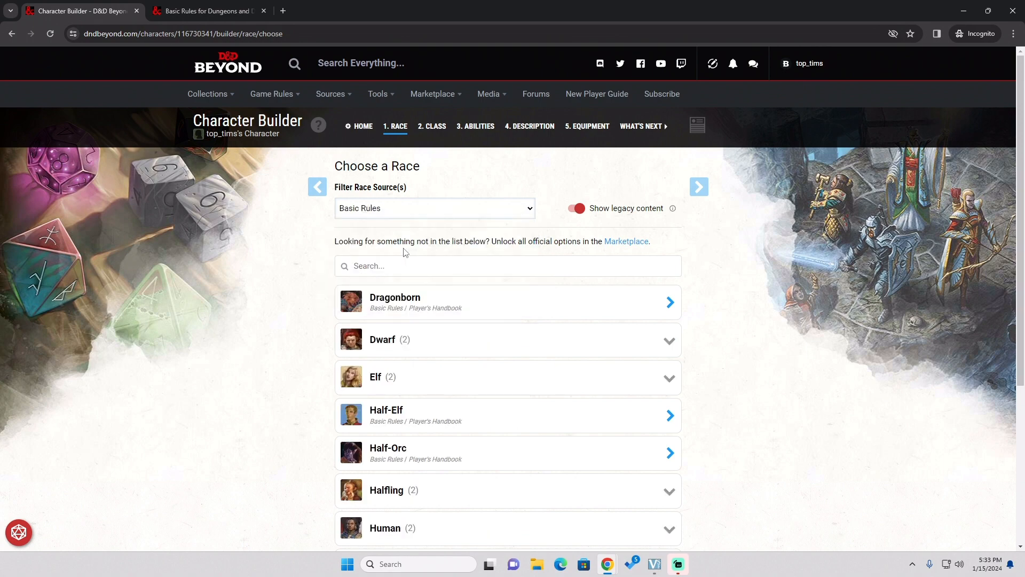
{"action": "scroll", "coordinate": [309, 293], "scroll_direction": "down", "scroll_amount": 5}
{"action": "scroll", "coordinate": [309, 293], "scroll_direction": "up", "scroll_amount": 4}
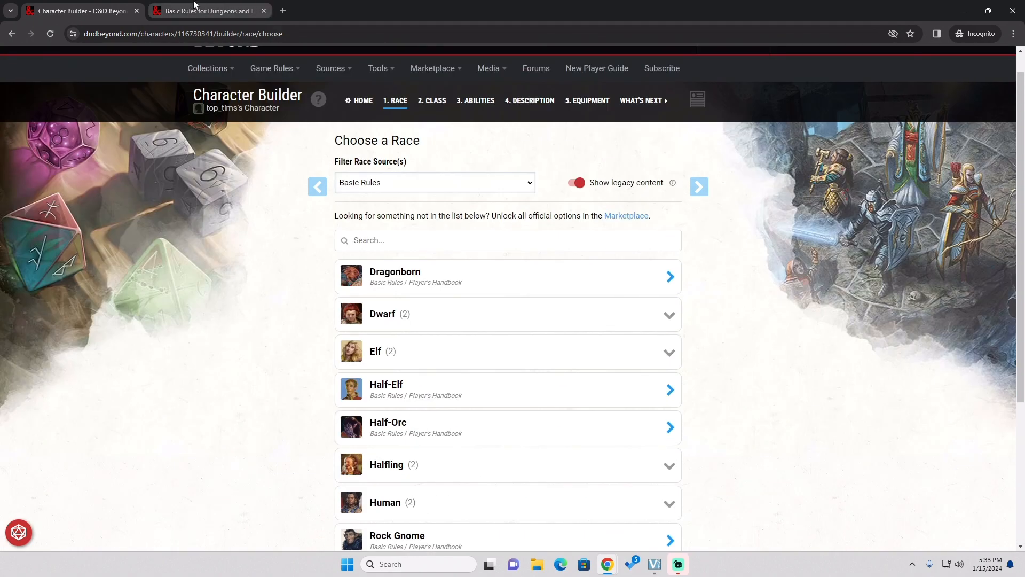
Check the Basic Rules contents page for its race section, return to the character builder and look over the Basic Rules races.
{"action": "left_click", "coordinate": [209, 11]}
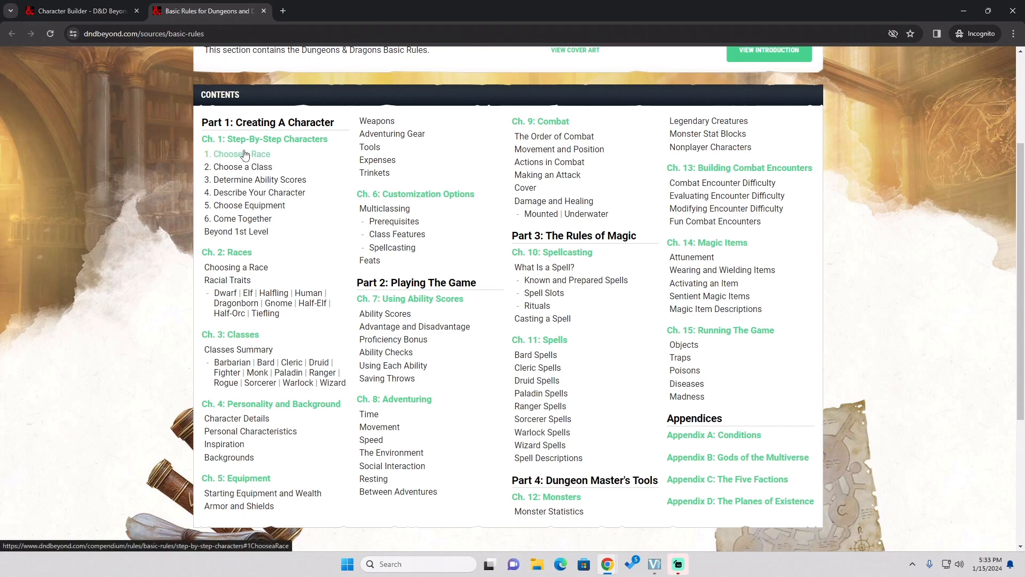
{"action": "left_click", "coordinate": [92, 12]}
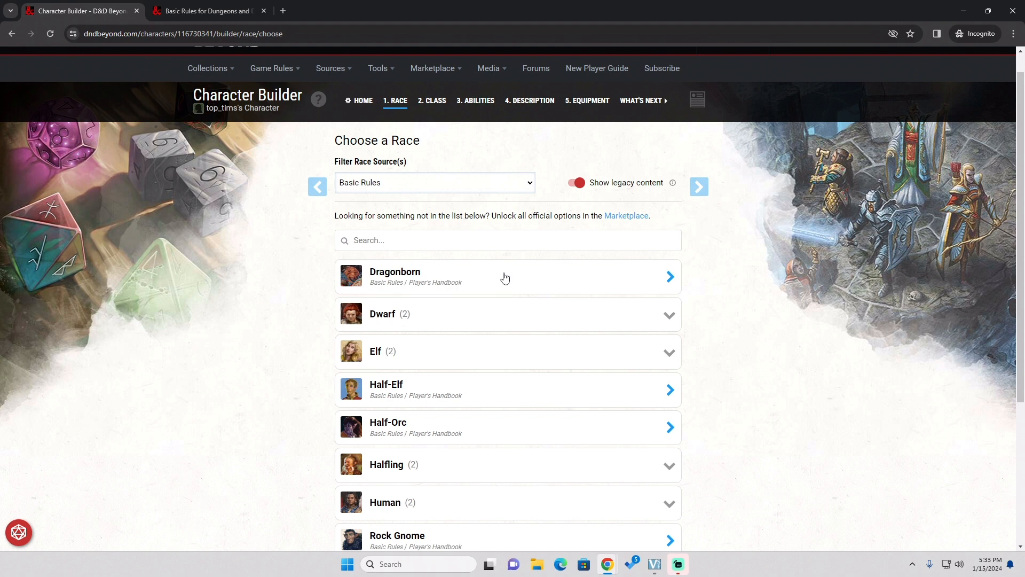
{"action": "scroll", "coordinate": [631, 255], "scroll_direction": "down", "scroll_amount": 2}
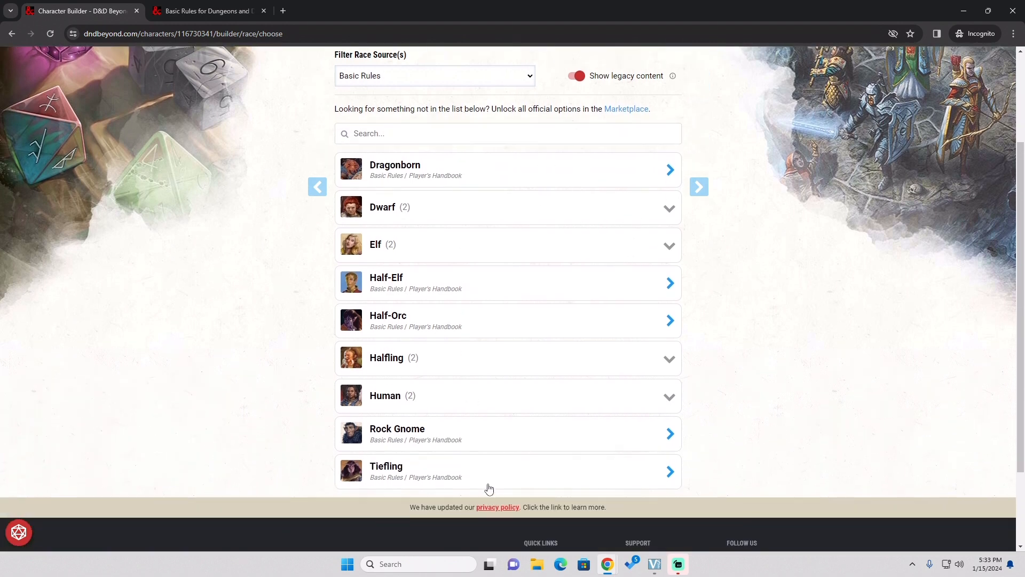
Set the race source filter to All Sources and browse the full list of races.
{"action": "left_click", "coordinate": [463, 74]}
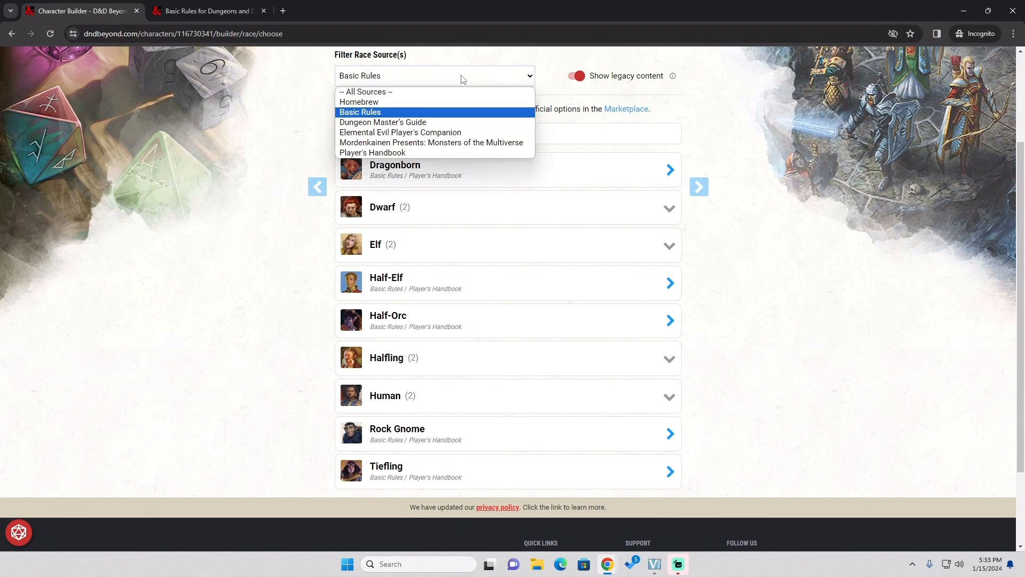
{"action": "left_click", "coordinate": [443, 91]}
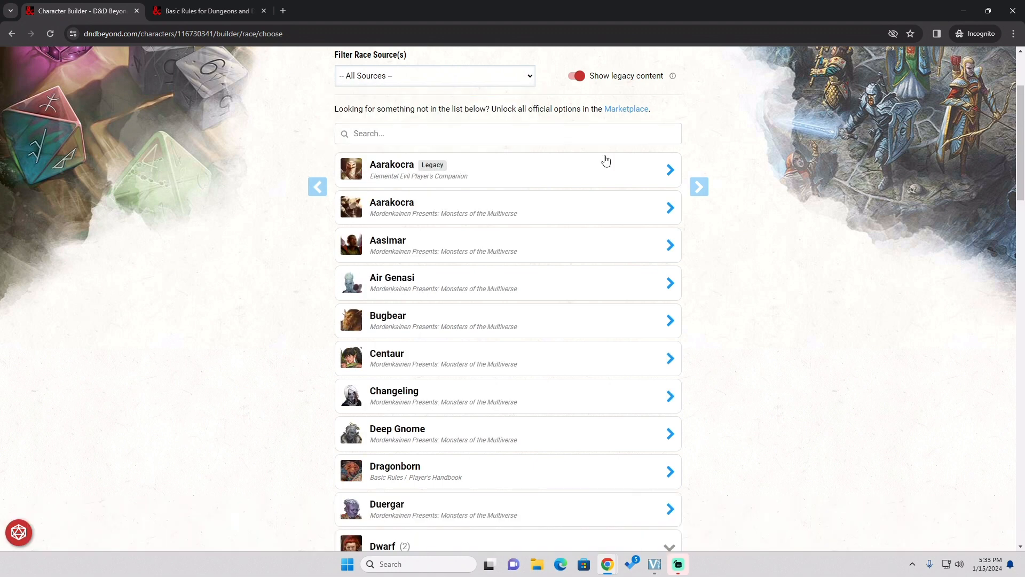
{"action": "scroll", "coordinate": [601, 171], "scroll_direction": "down", "scroll_amount": 2}
{"action": "scroll", "coordinate": [567, 254], "scroll_direction": "down", "scroll_amount": 8}
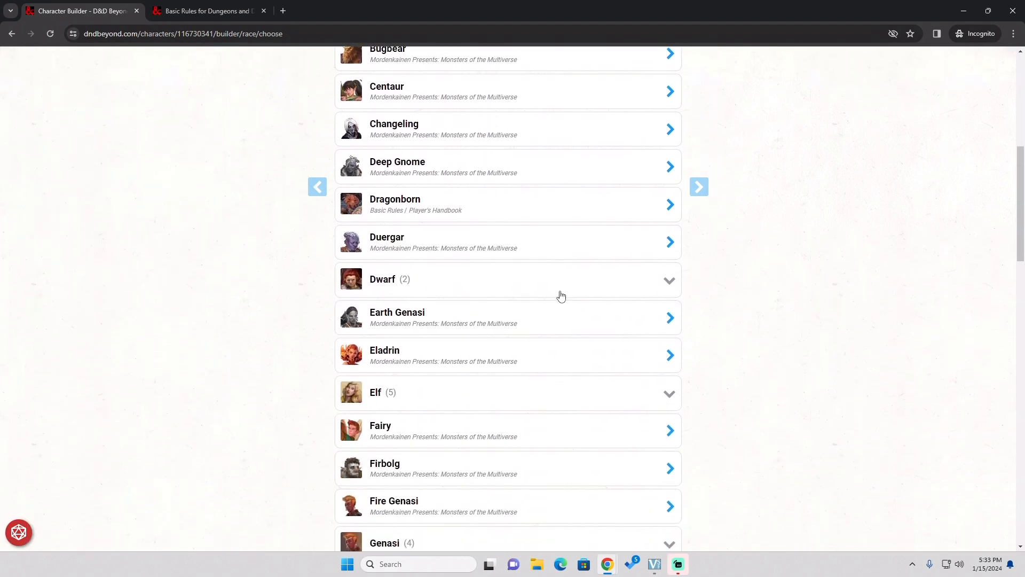
{"action": "scroll", "coordinate": [520, 307], "scroll_direction": "down", "scroll_amount": 10}
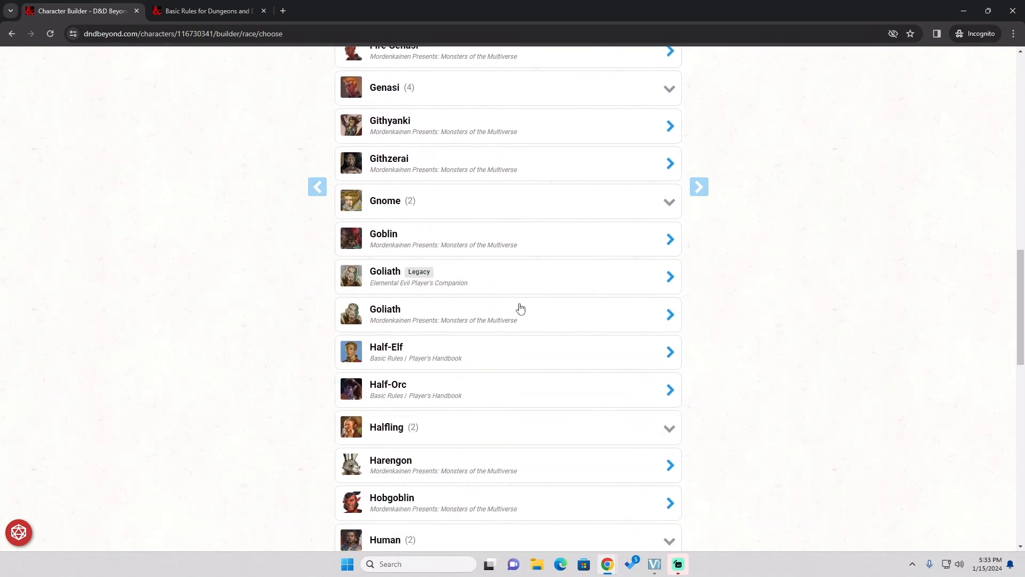
{"action": "scroll", "coordinate": [522, 309], "scroll_direction": "down", "scroll_amount": 7}
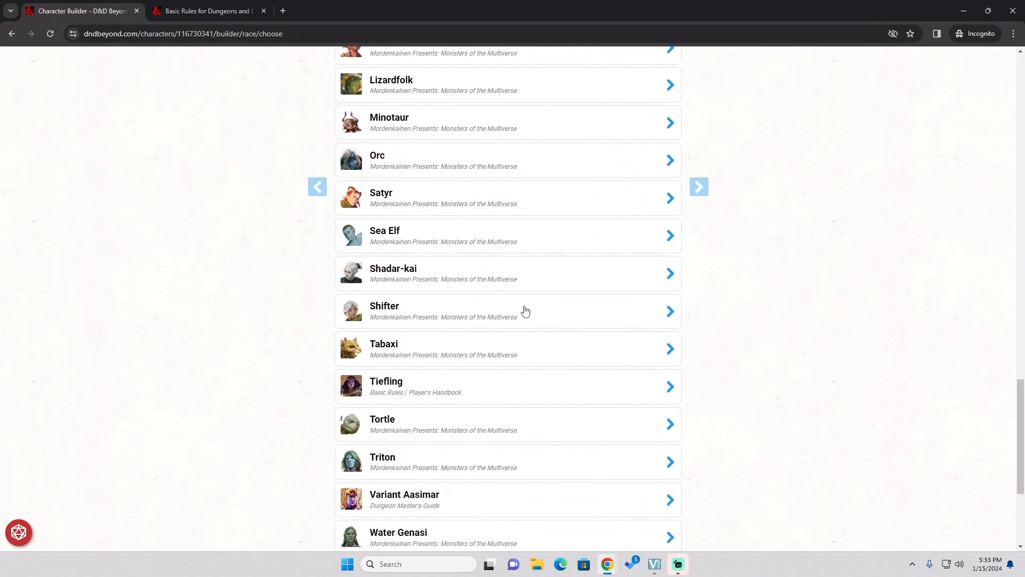
{"action": "scroll", "coordinate": [528, 422], "scroll_direction": "up", "scroll_amount": 9}
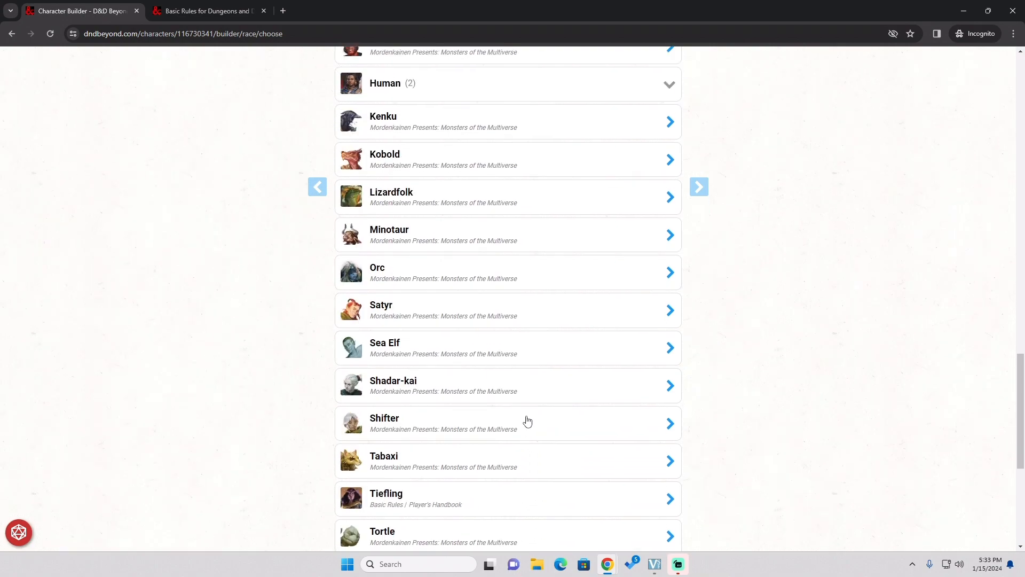
Expand the Human and Halfling groups to view their variants and look through the other available races.
{"action": "left_click", "coordinate": [669, 301]}
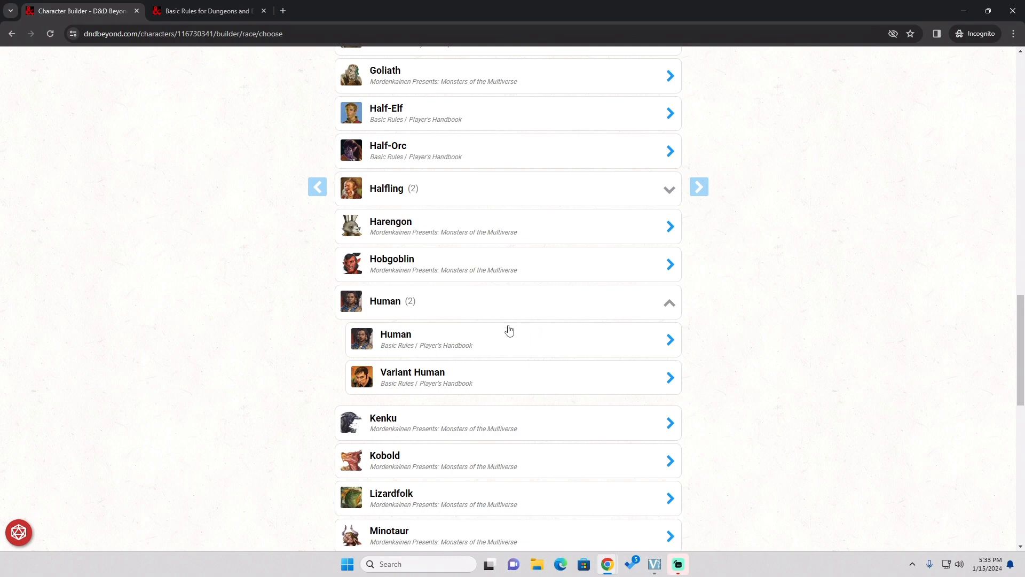
{"action": "left_click", "coordinate": [669, 191]}
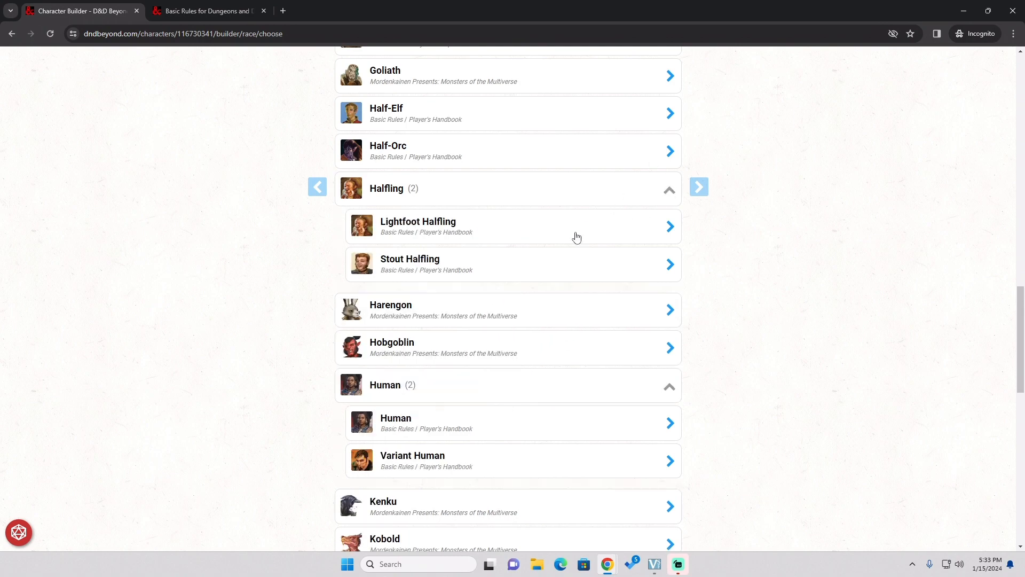
{"action": "scroll", "coordinate": [819, 261], "scroll_direction": "up", "scroll_amount": 5}
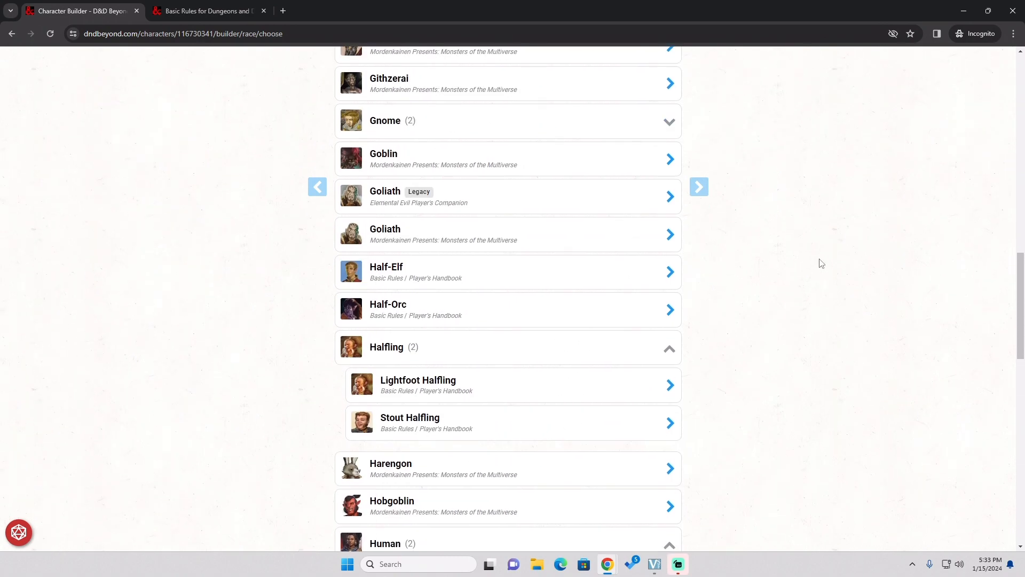
{"action": "scroll", "coordinate": [683, 262], "scroll_direction": "up", "scroll_amount": 3}
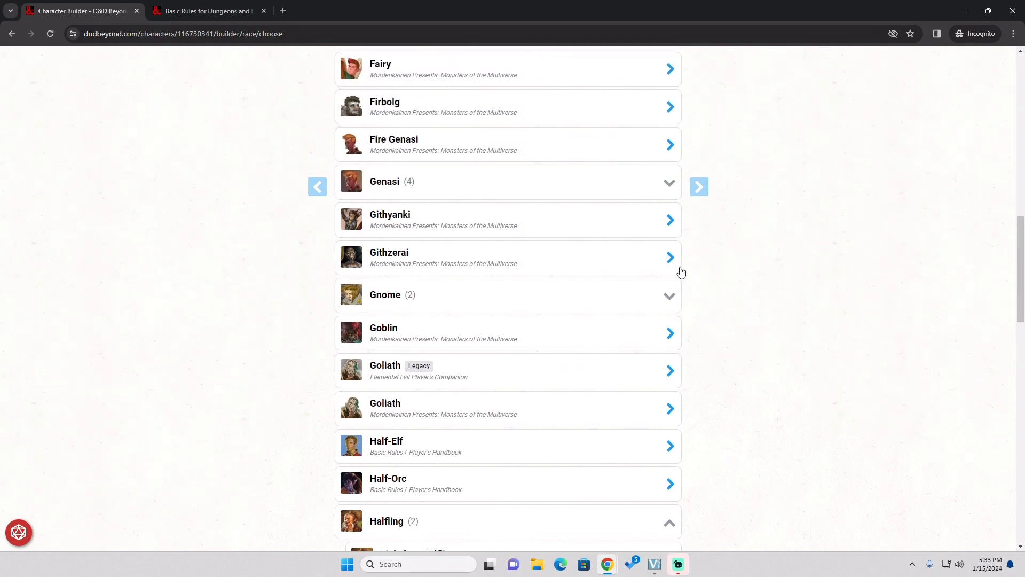
{"action": "scroll", "coordinate": [504, 257], "scroll_direction": "up", "scroll_amount": 3}
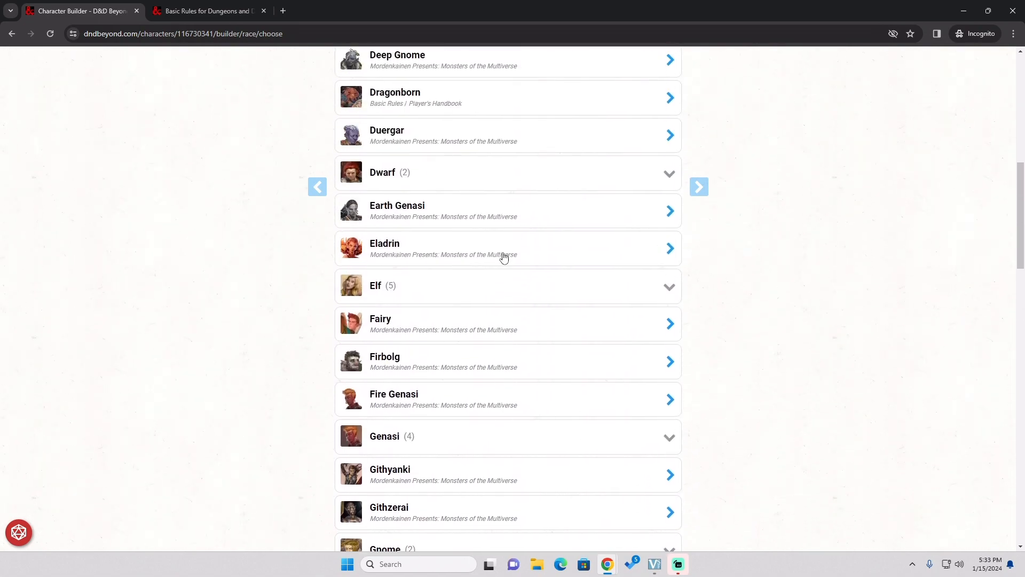
{"action": "scroll", "coordinate": [510, 366], "scroll_direction": "up", "scroll_amount": 5}
{"action": "scroll", "coordinate": [532, 353], "scroll_direction": "up", "scroll_amount": 4}
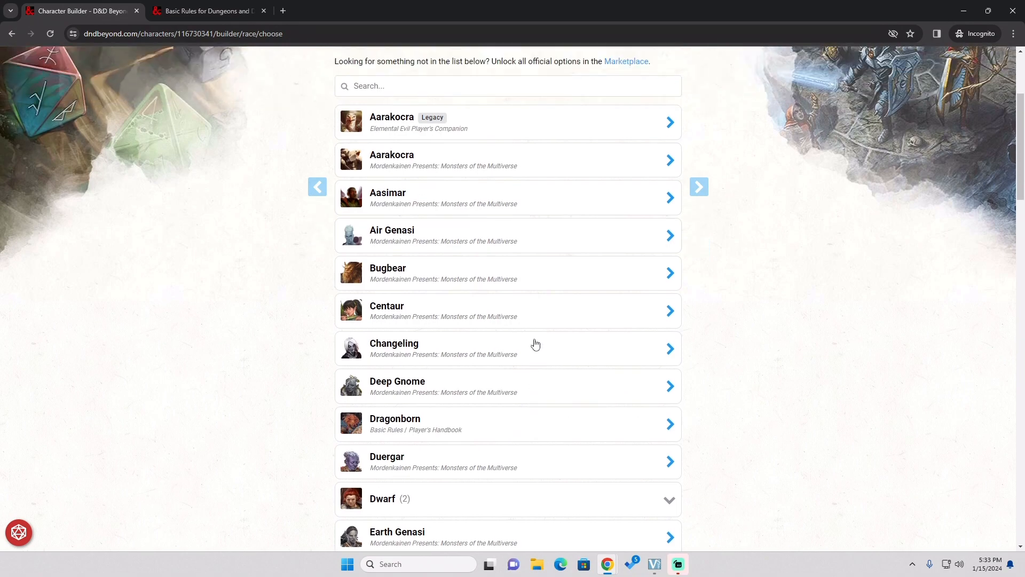
{"action": "scroll", "coordinate": [533, 343], "scroll_direction": "down", "scroll_amount": 5}
{"action": "scroll", "coordinate": [538, 345], "scroll_direction": "down", "scroll_amount": 2}
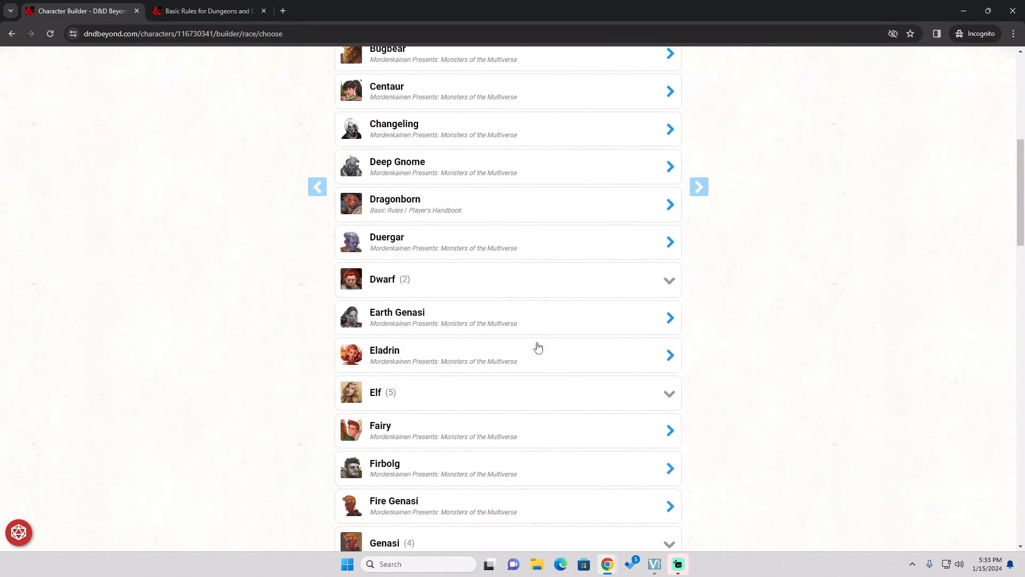
{"action": "scroll", "coordinate": [464, 380], "scroll_direction": "down", "scroll_amount": 1}
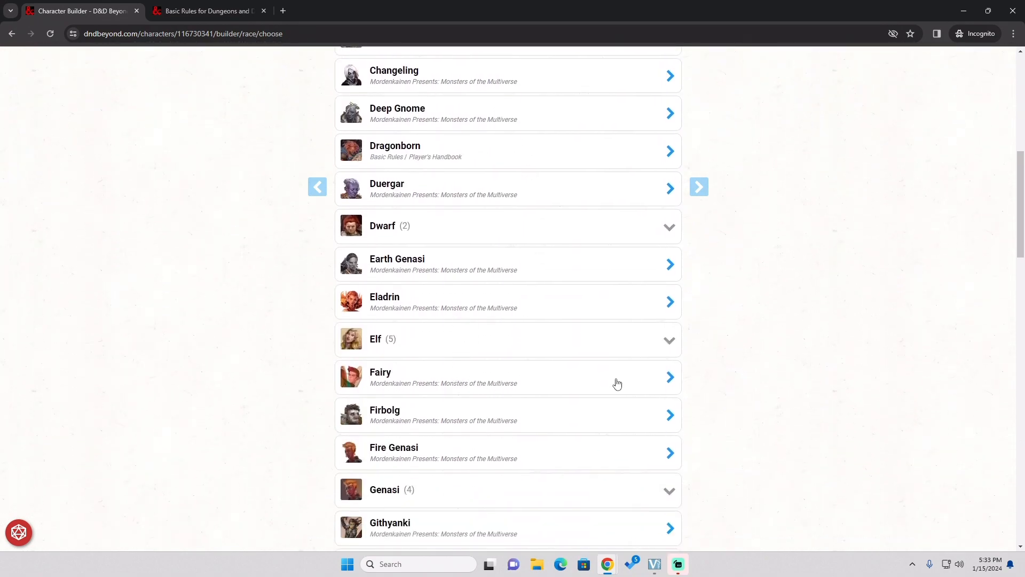
Open the Fairy race's details and expand its Ability Score Increases, Languages, and Alignment trait to read it.
{"action": "left_click", "coordinate": [574, 379]}
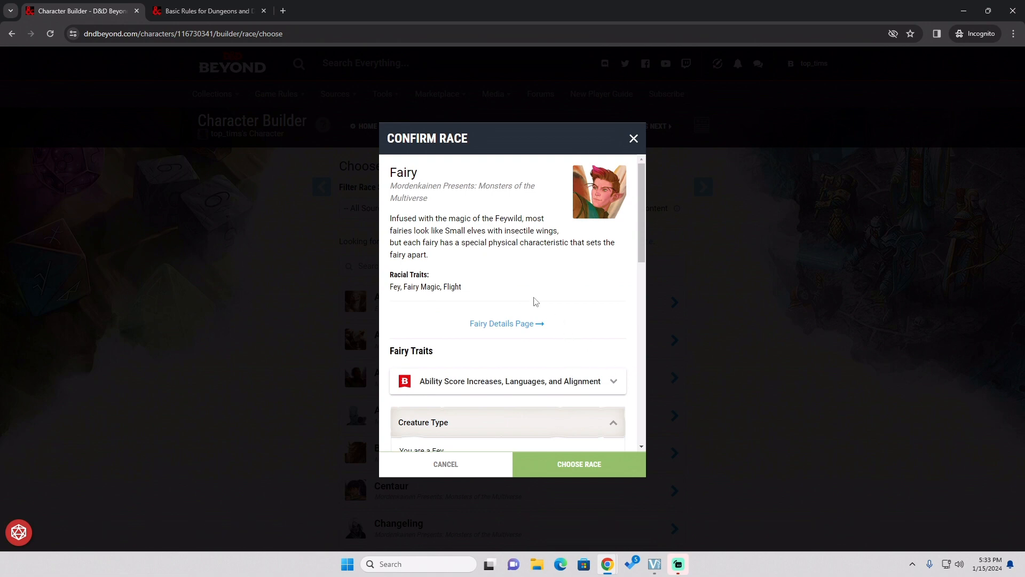
{"action": "left_click", "coordinate": [586, 382]}
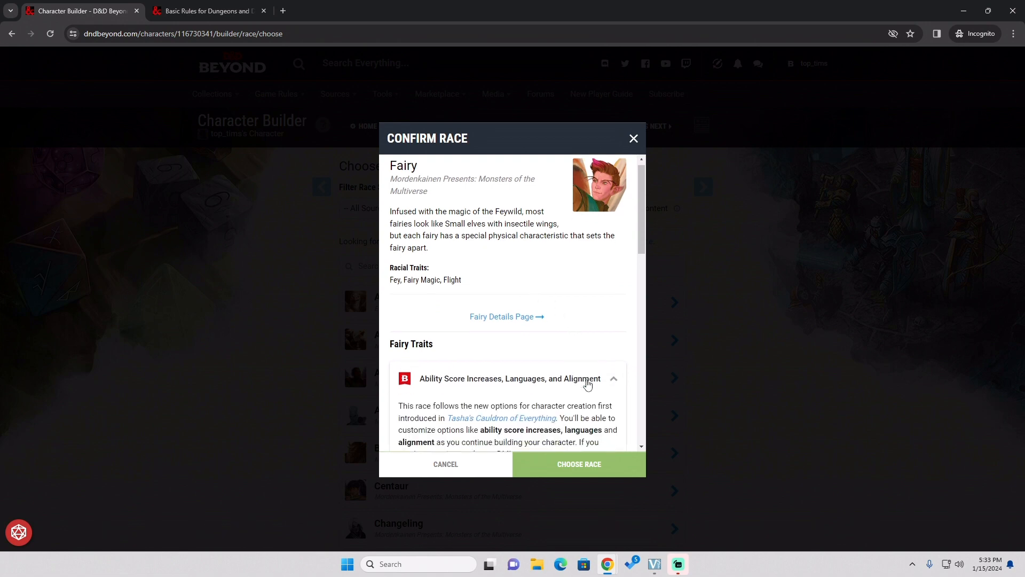
{"action": "scroll", "coordinate": [560, 374], "scroll_direction": "down", "scroll_amount": 1}
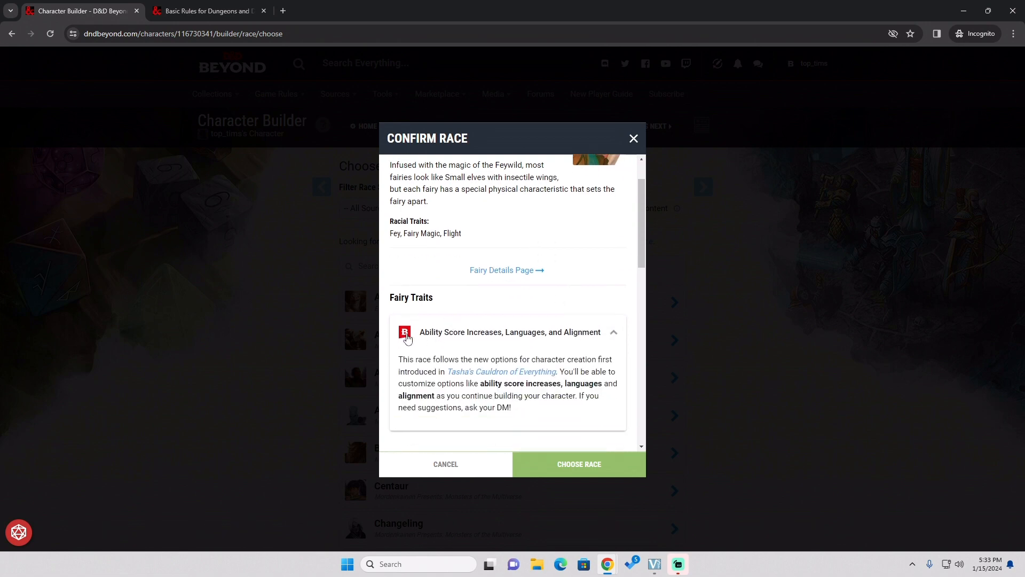
{"action": "left_click", "coordinate": [407, 338]}
{"action": "left_click", "coordinate": [483, 332]}
{"action": "scroll", "coordinate": [588, 378], "scroll_direction": "down", "scroll_amount": 1}
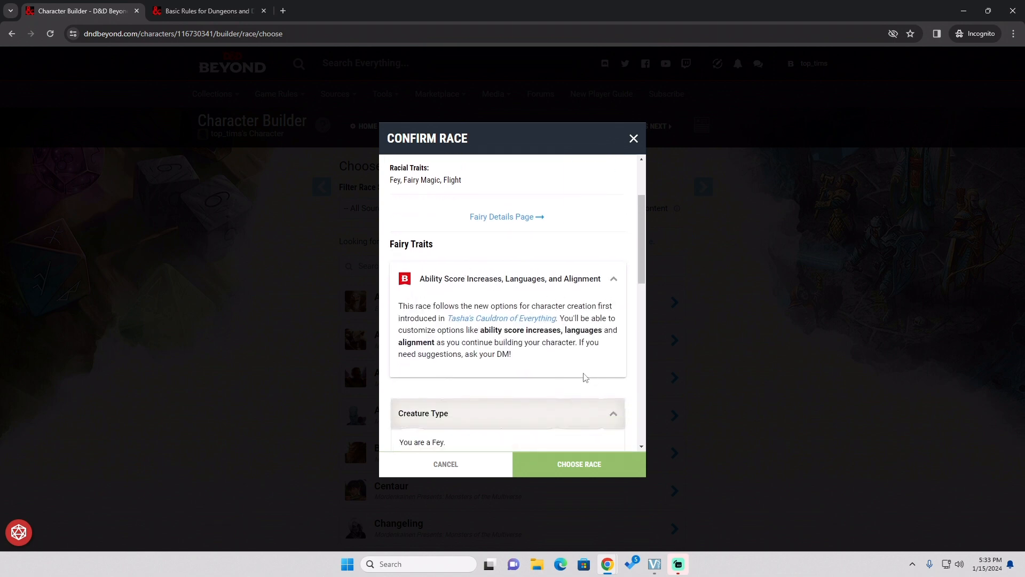
Read the Fairy's creature type, size, speed, Fairy Magic and Flight traits, and choose Fairy as the character's race.
{"action": "scroll", "coordinate": [553, 342], "scroll_direction": "down", "scroll_amount": 4}
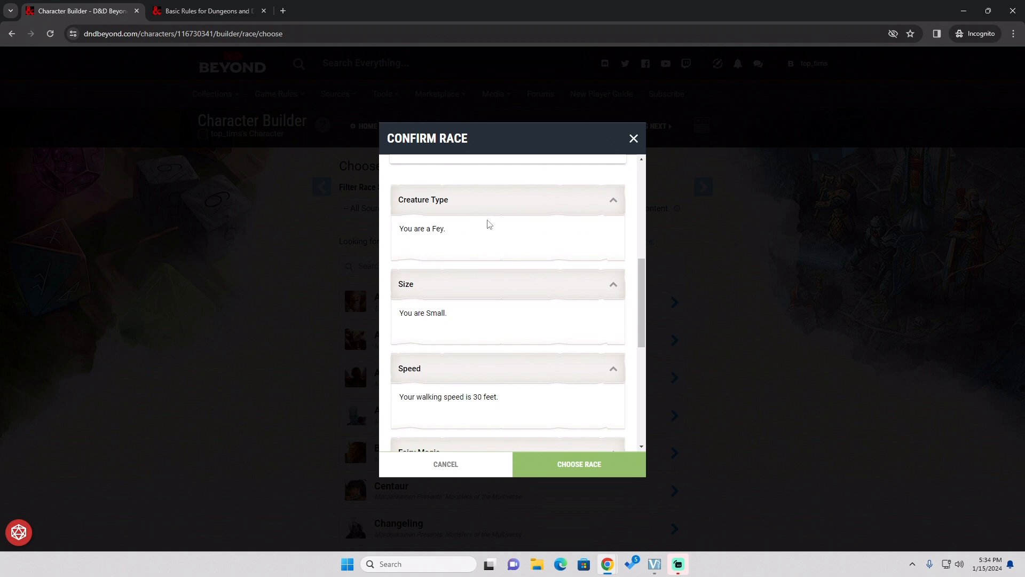
{"action": "scroll", "coordinate": [509, 203], "scroll_direction": "down", "scroll_amount": 6}
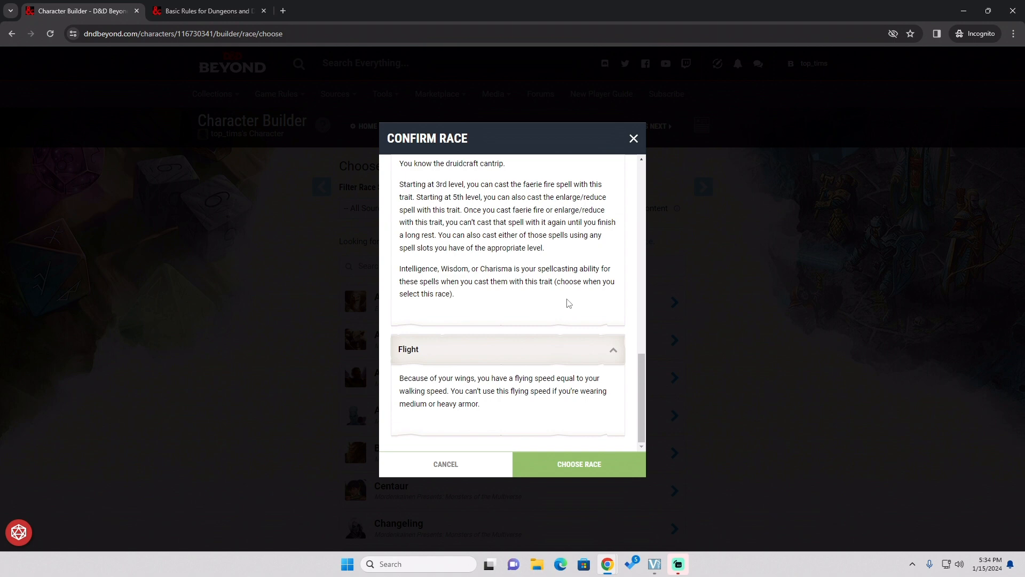
{"action": "scroll", "coordinate": [539, 414], "scroll_direction": "up", "scroll_amount": 1}
{"action": "scroll", "coordinate": [539, 414], "scroll_direction": "up", "scroll_amount": 7}
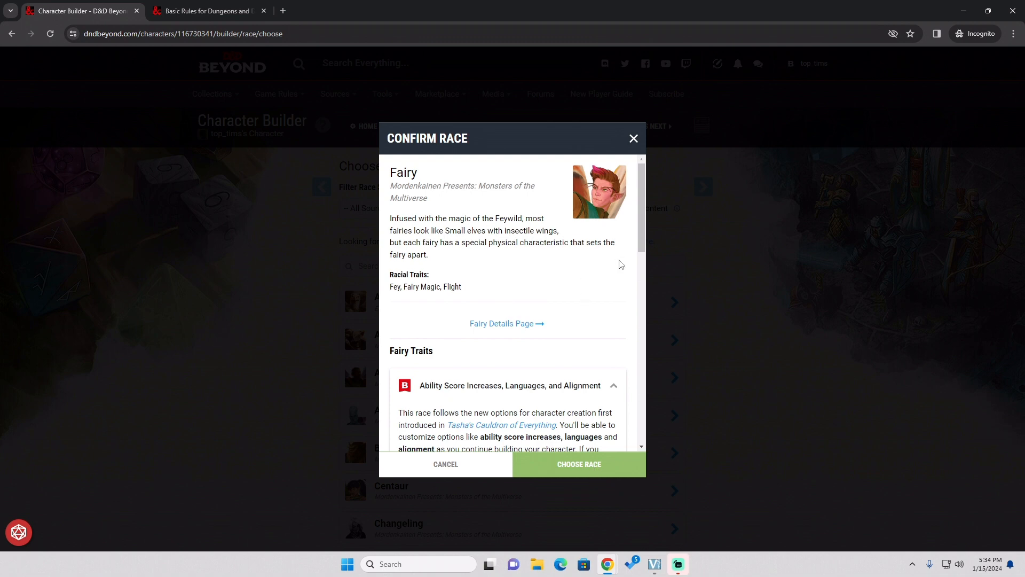
{"action": "scroll", "coordinate": [590, 315], "scroll_direction": "down", "scroll_amount": 10}
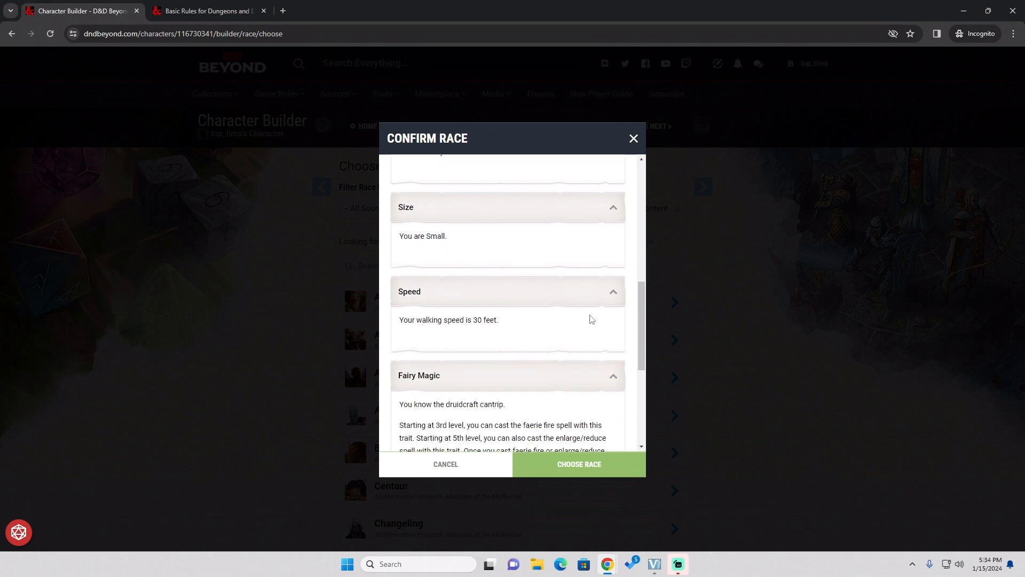
{"action": "scroll", "coordinate": [458, 282], "scroll_direction": "up", "scroll_amount": 3}
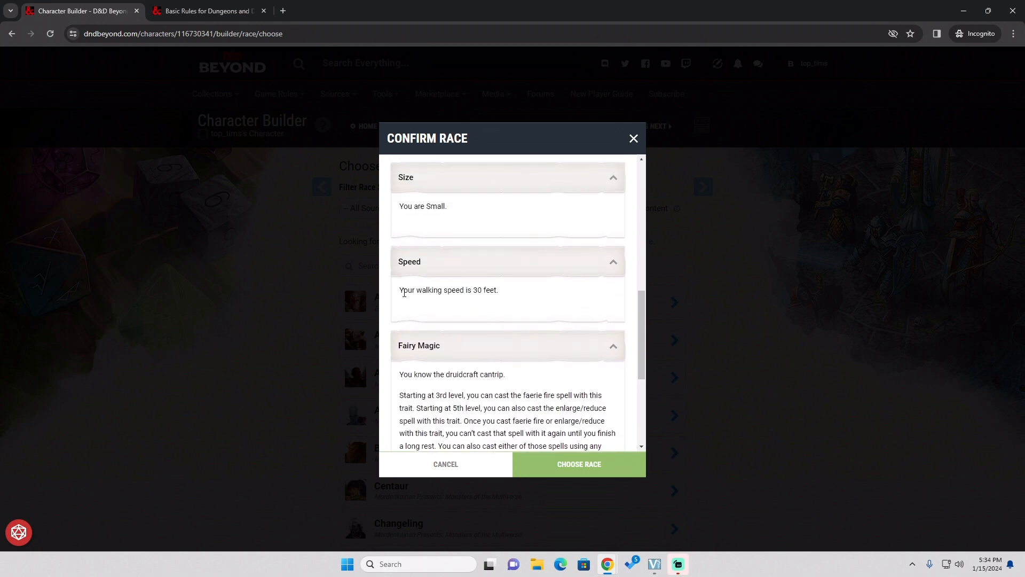
{"action": "scroll", "coordinate": [507, 290], "scroll_direction": "down", "scroll_amount": 4}
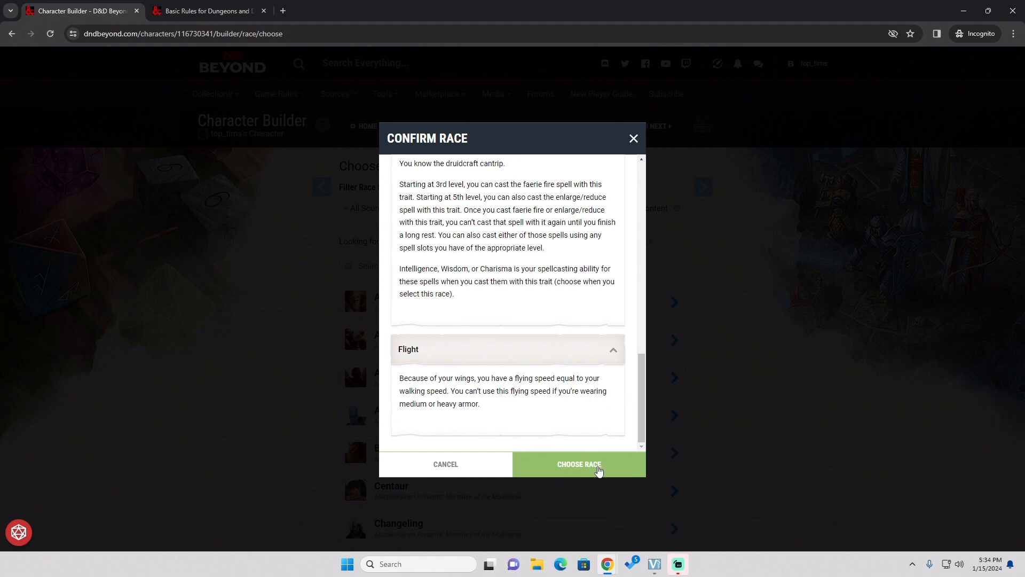
{"action": "left_click", "coordinate": [599, 470]}
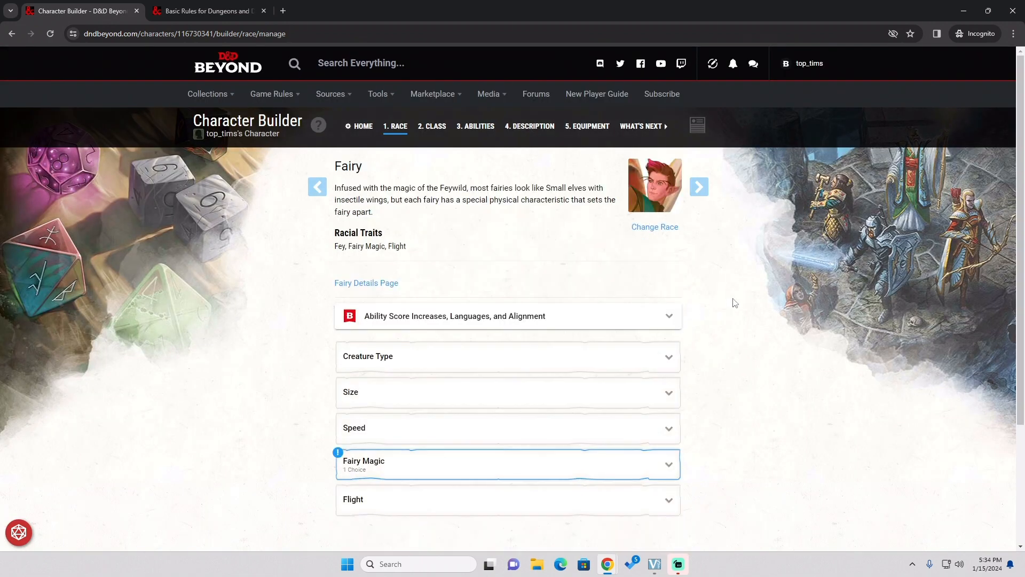
Set the Fairy Magic spellcasting ability to Intelligence and proceed to choosing a class.
{"action": "scroll", "coordinate": [422, 299], "scroll_direction": "down", "scroll_amount": 3}
{"action": "left_click", "coordinate": [449, 369]}
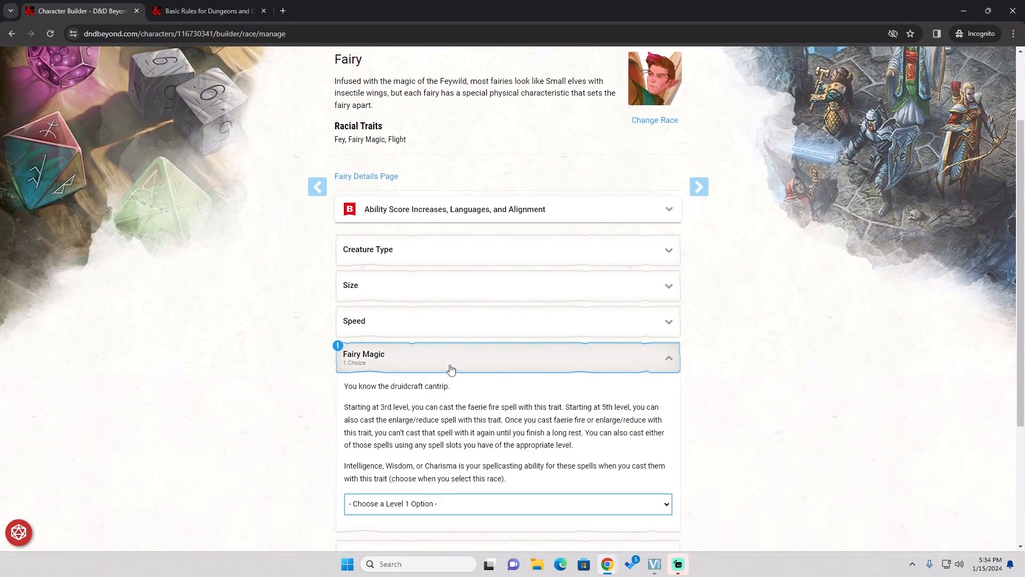
{"action": "scroll", "coordinate": [488, 382], "scroll_direction": "down", "scroll_amount": 1}
{"action": "left_click", "coordinate": [476, 452]}
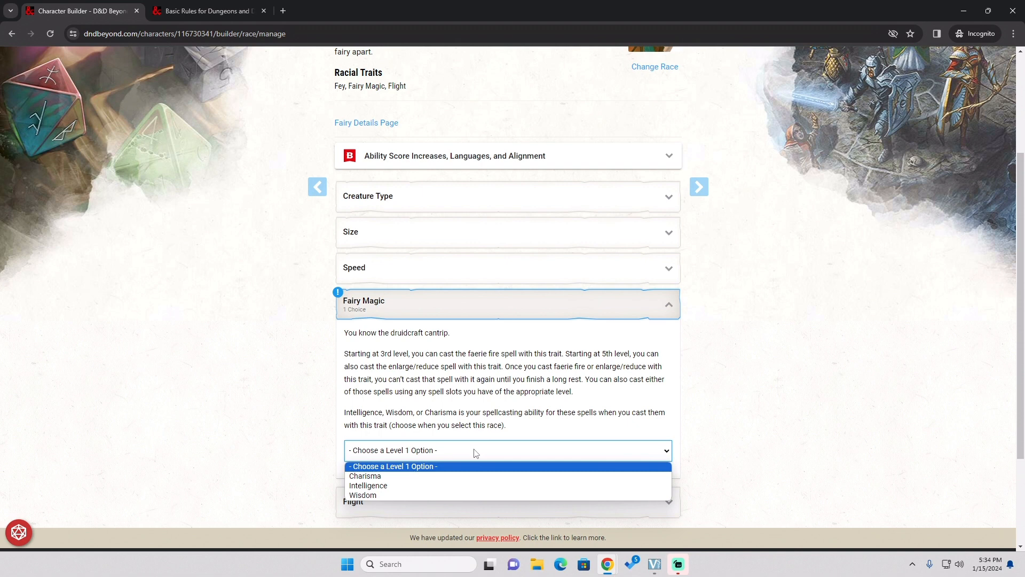
{"action": "scroll", "coordinate": [745, 370], "scroll_direction": "down", "scroll_amount": 1}
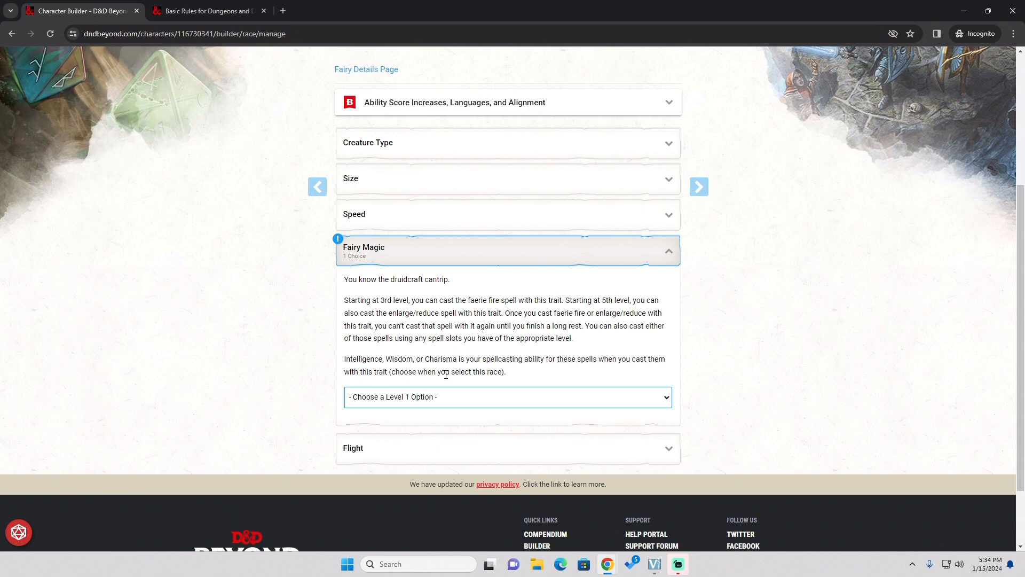
{"action": "left_click", "coordinate": [480, 401]}
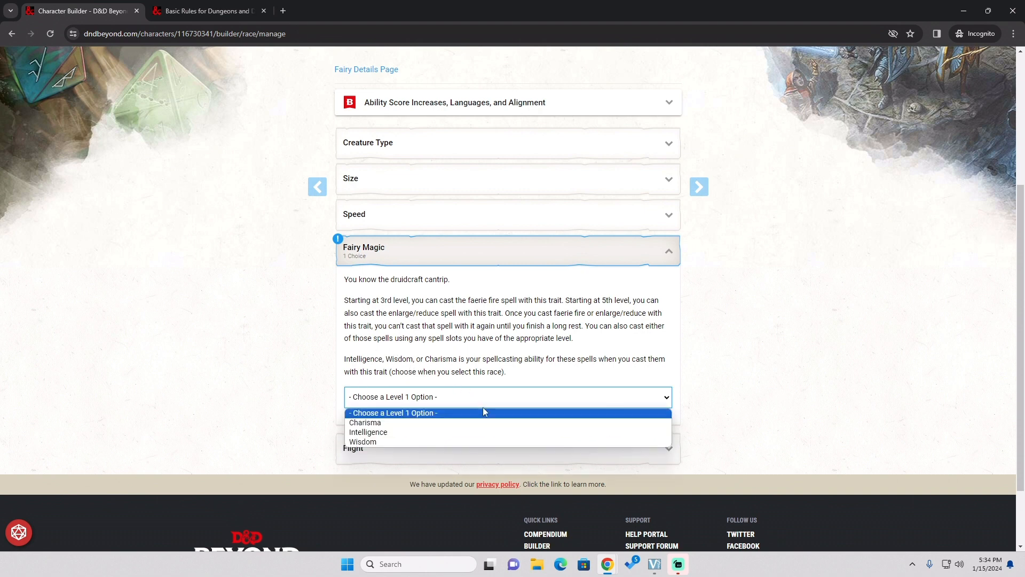
{"action": "left_click", "coordinate": [448, 433]}
{"action": "scroll", "coordinate": [801, 332], "scroll_direction": "down", "scroll_amount": 3}
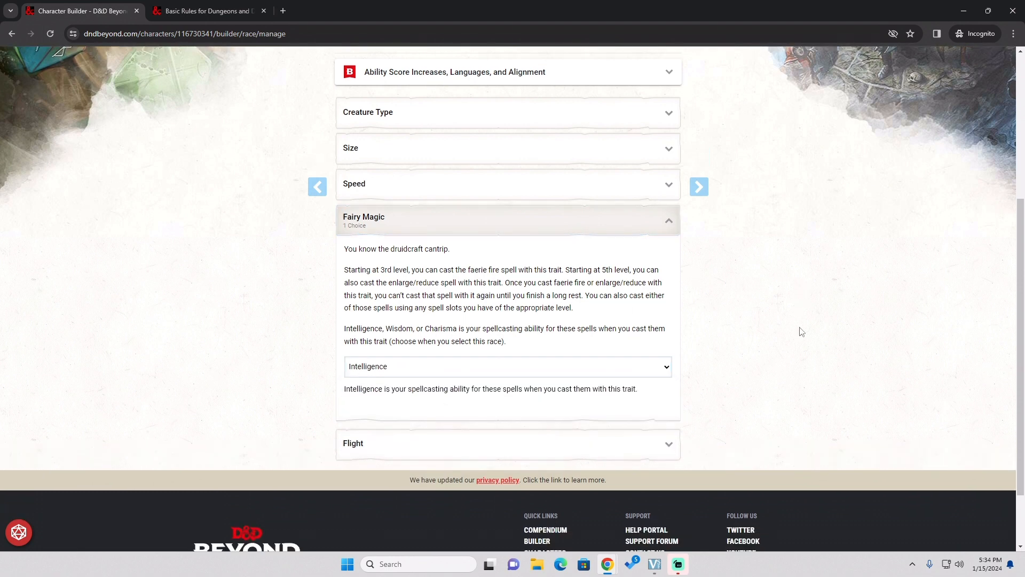
{"action": "scroll", "coordinate": [781, 340], "scroll_direction": "up", "scroll_amount": 2}
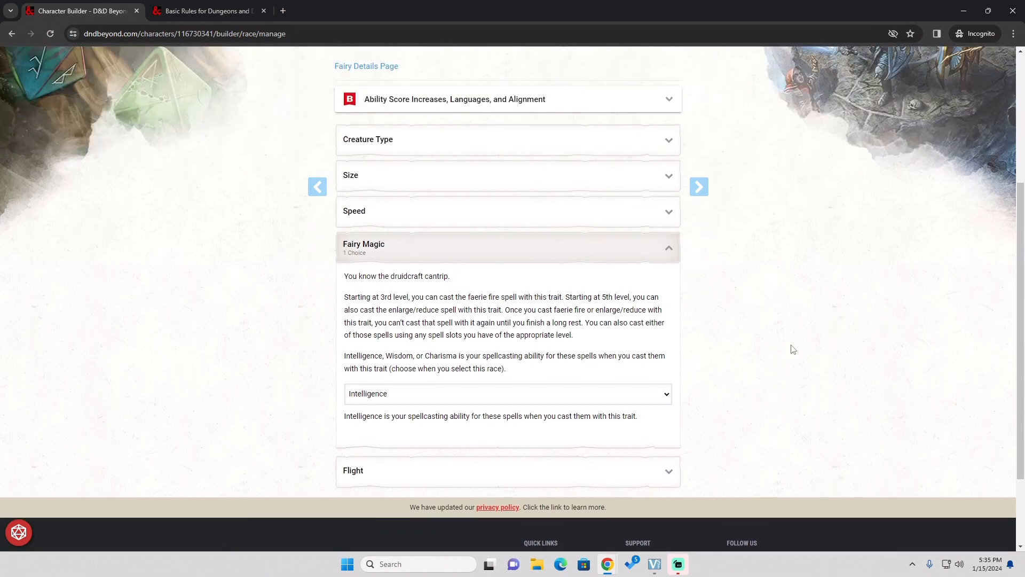
{"action": "left_click", "coordinate": [701, 193]}
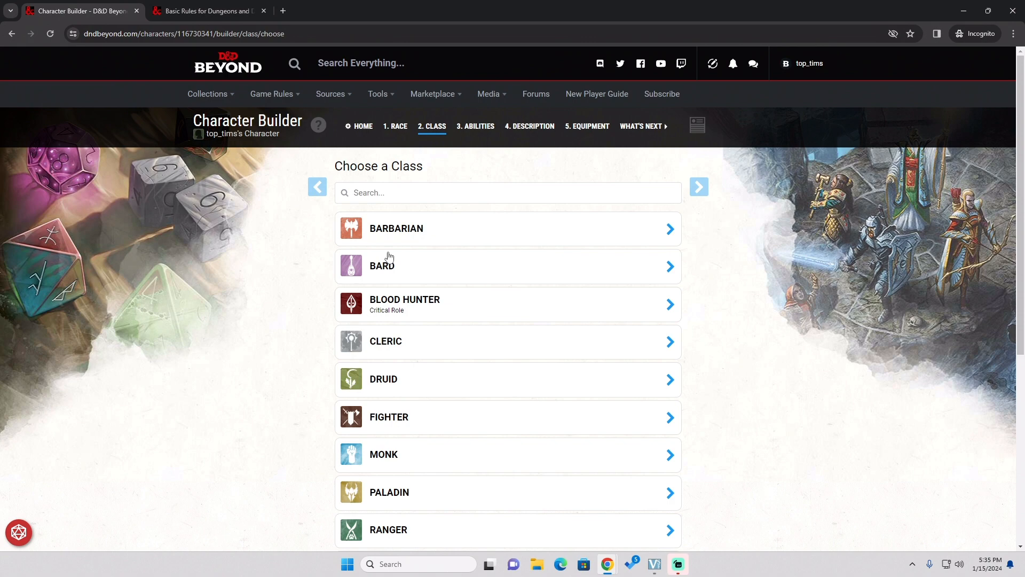
Look through the list of classes available for the character.
{"action": "scroll", "coordinate": [497, 213], "scroll_direction": "down", "scroll_amount": 6}
{"action": "scroll", "coordinate": [571, 321], "scroll_direction": "up", "scroll_amount": 3}
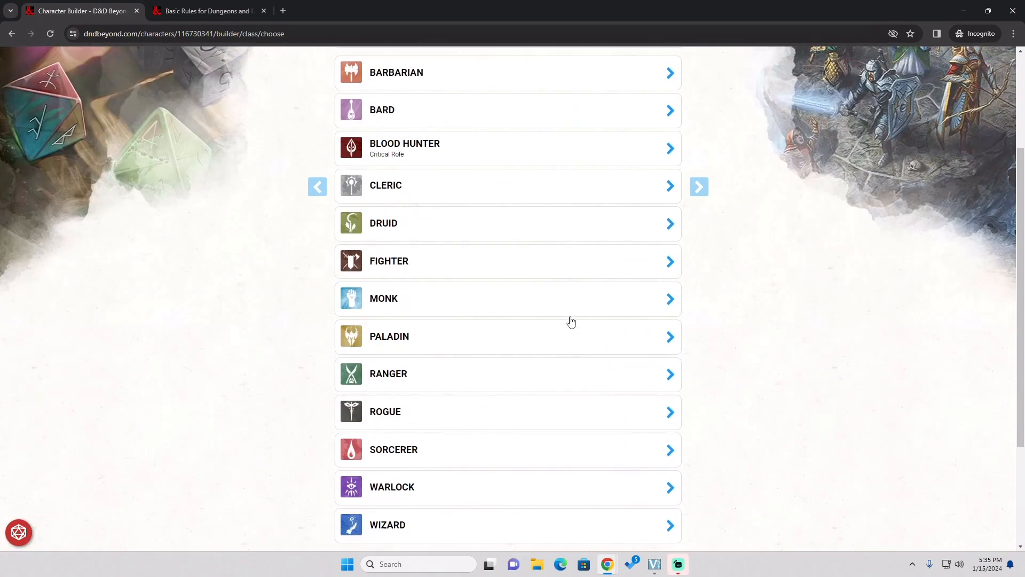
{"action": "scroll", "coordinate": [572, 321], "scroll_direction": "up", "scroll_amount": 3}
{"action": "scroll", "coordinate": [554, 251], "scroll_direction": "down", "scroll_amount": 3}
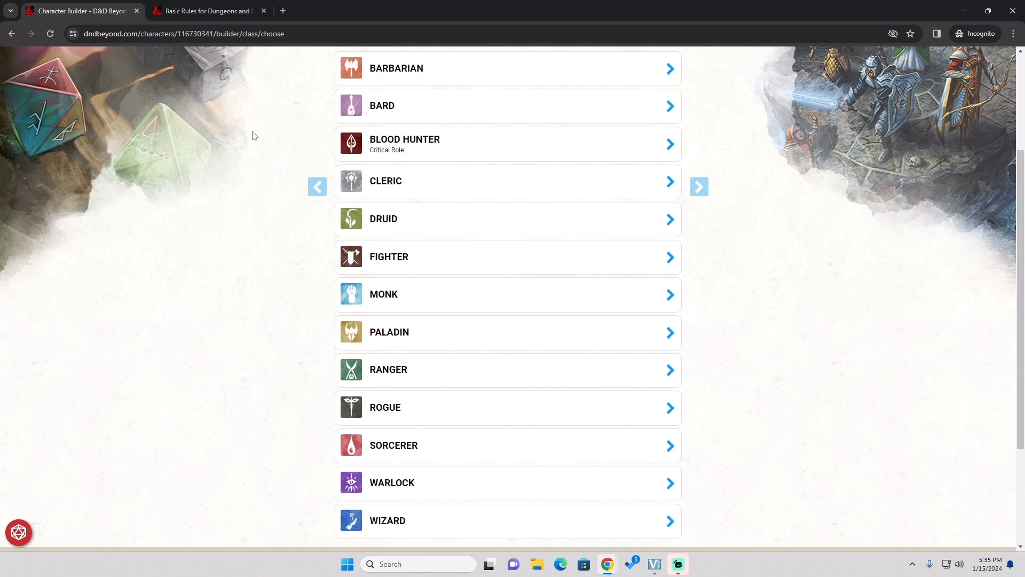
Open the Classes Summary of the Basic Rules in a separate tab and read through its class table.
{"action": "left_click", "coordinate": [209, 11]}
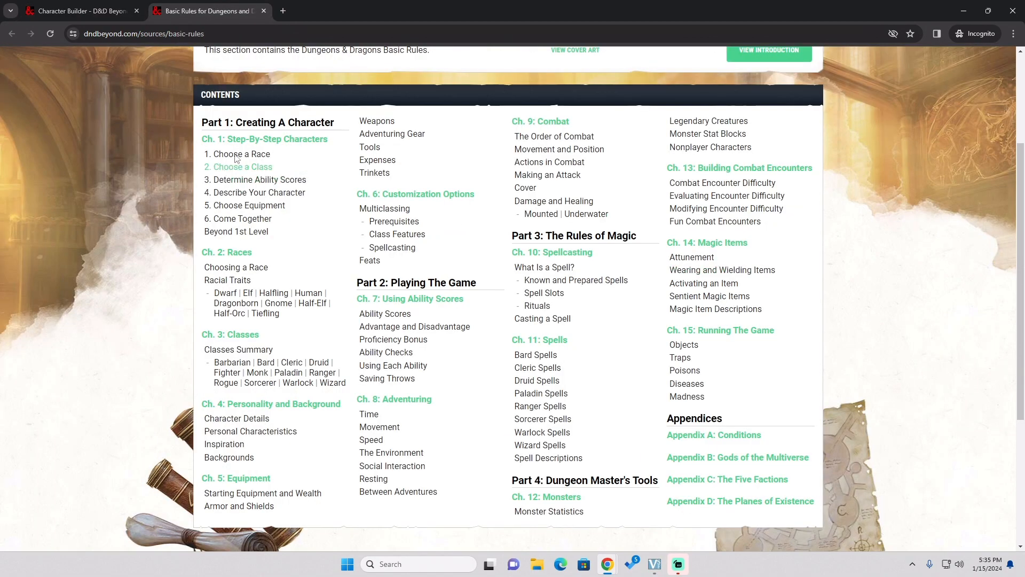
{"action": "left_click", "coordinate": [80, 9]}
{"action": "left_click", "coordinate": [228, 8]}
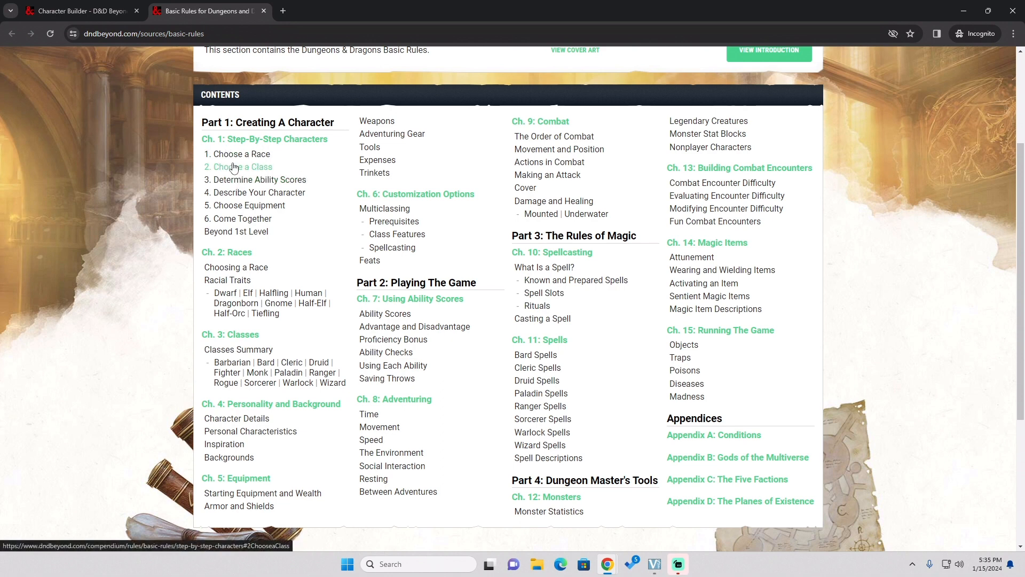
{"action": "middle_click", "coordinate": [243, 352]}
{"action": "left_click", "coordinate": [312, 2]}
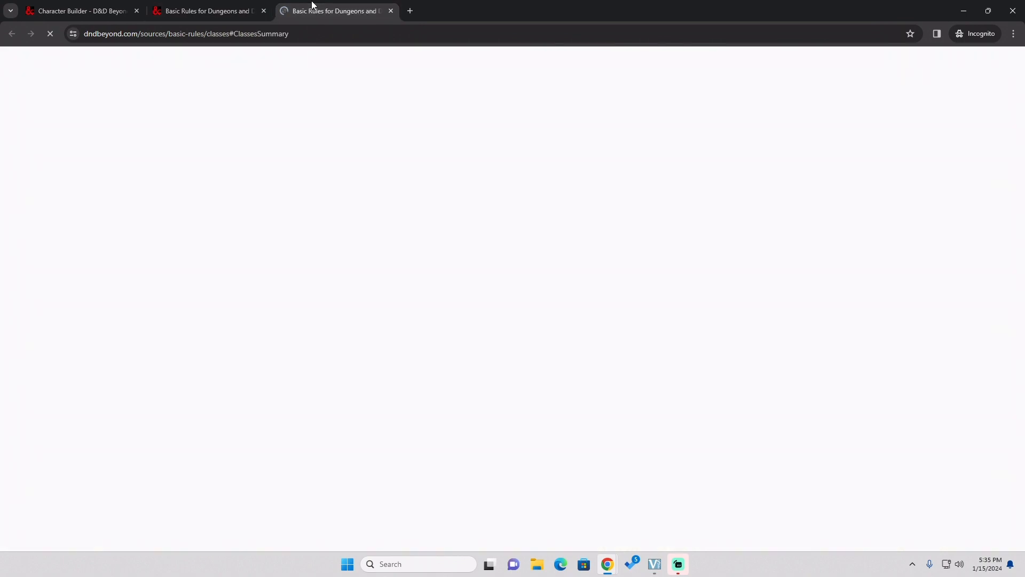
{"action": "scroll", "coordinate": [1003, 306], "scroll_direction": "up", "scroll_amount": 2}
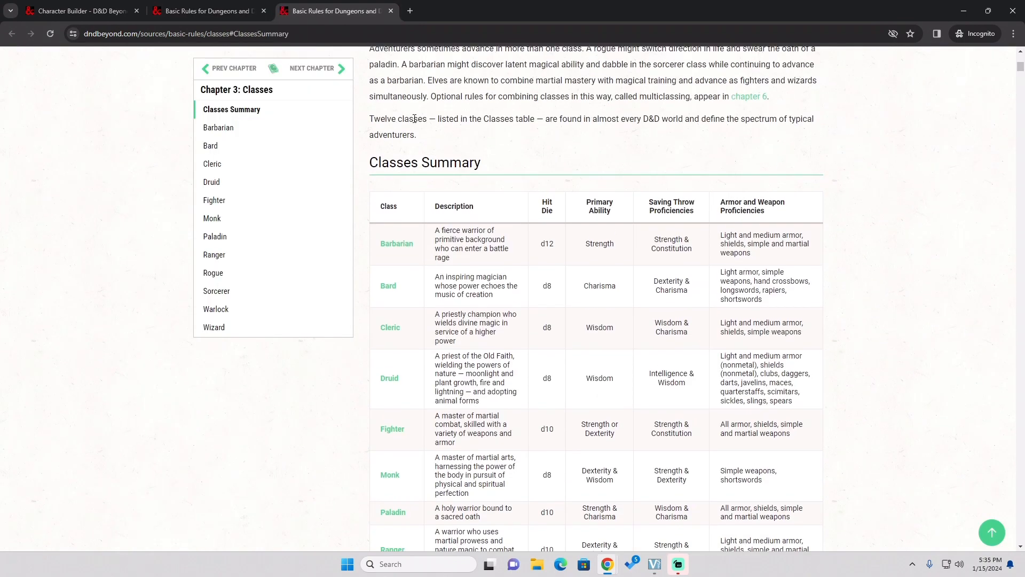
{"action": "scroll", "coordinate": [369, 160], "scroll_direction": "up", "scroll_amount": 1}
{"action": "scroll", "coordinate": [553, 215], "scroll_direction": "down", "scroll_amount": 1}
{"action": "scroll", "coordinate": [619, 225], "scroll_direction": "down", "scroll_amount": 5}
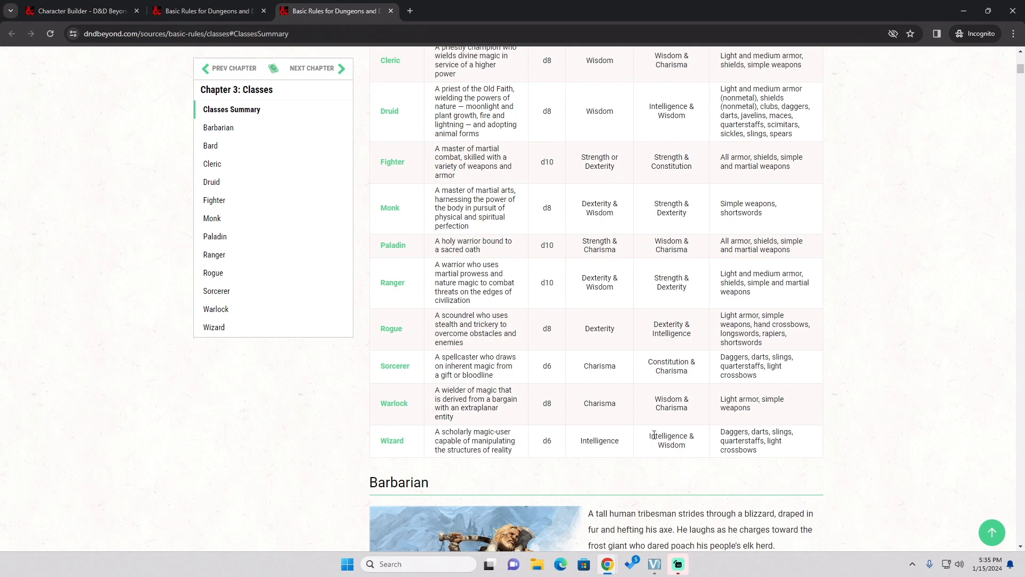
{"action": "scroll", "coordinate": [697, 444], "scroll_direction": "down", "scroll_amount": 3}
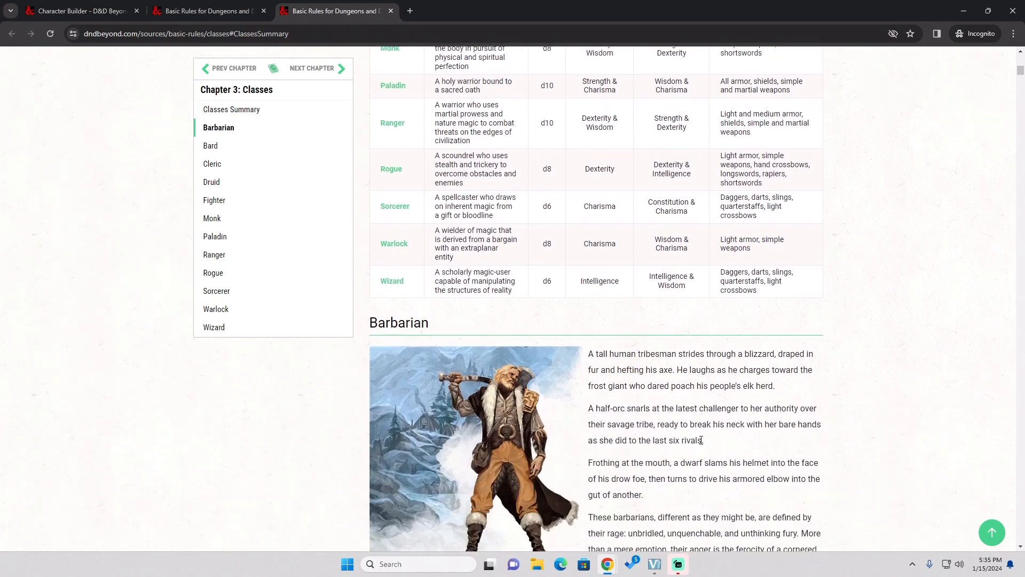
Return to the Character Builder and open the Wizard class details to read its hit die and Ability Score Improvement features.
{"action": "left_click", "coordinate": [171, 10]}
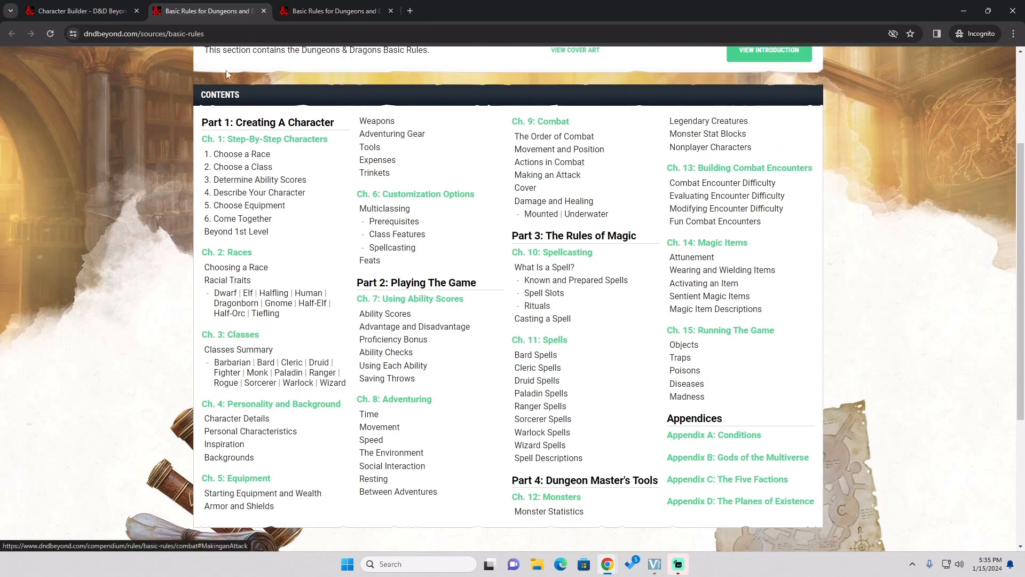
{"action": "left_click", "coordinate": [80, 11]}
{"action": "scroll", "coordinate": [608, 370], "scroll_direction": "down", "scroll_amount": 3}
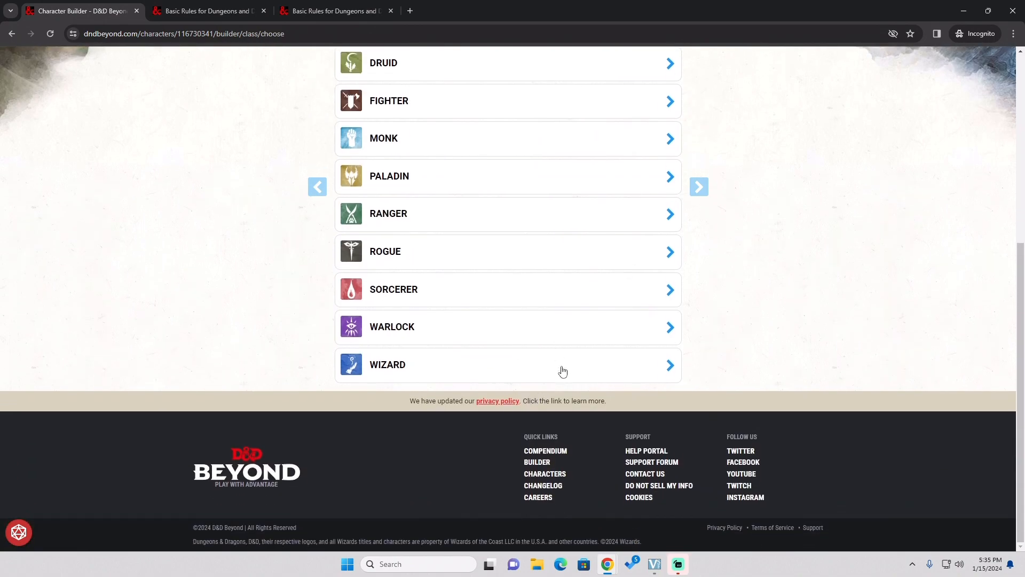
{"action": "left_click", "coordinate": [562, 368]}
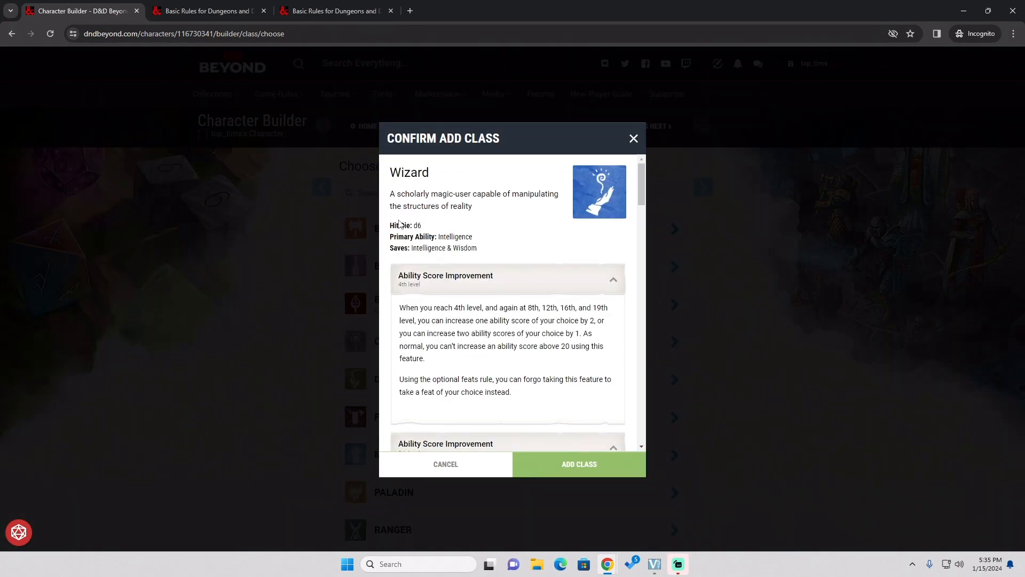
{"action": "left_click_drag", "start_coordinate": [399, 225], "coordinate": [440, 223]}
{"action": "scroll", "coordinate": [558, 207], "scroll_direction": "down", "scroll_amount": 3}
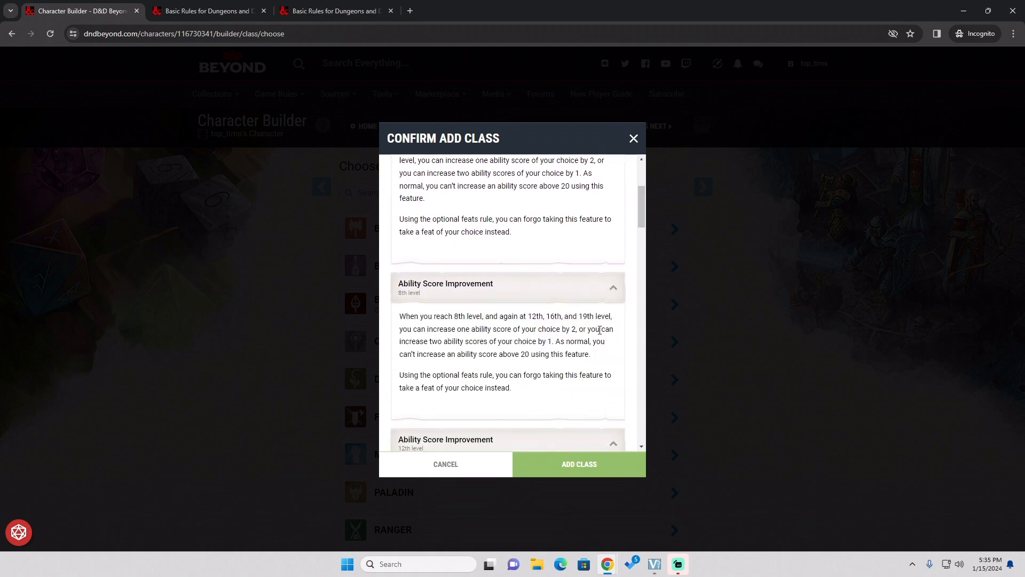
{"action": "scroll", "coordinate": [597, 328], "scroll_direction": "down", "scroll_amount": 6}
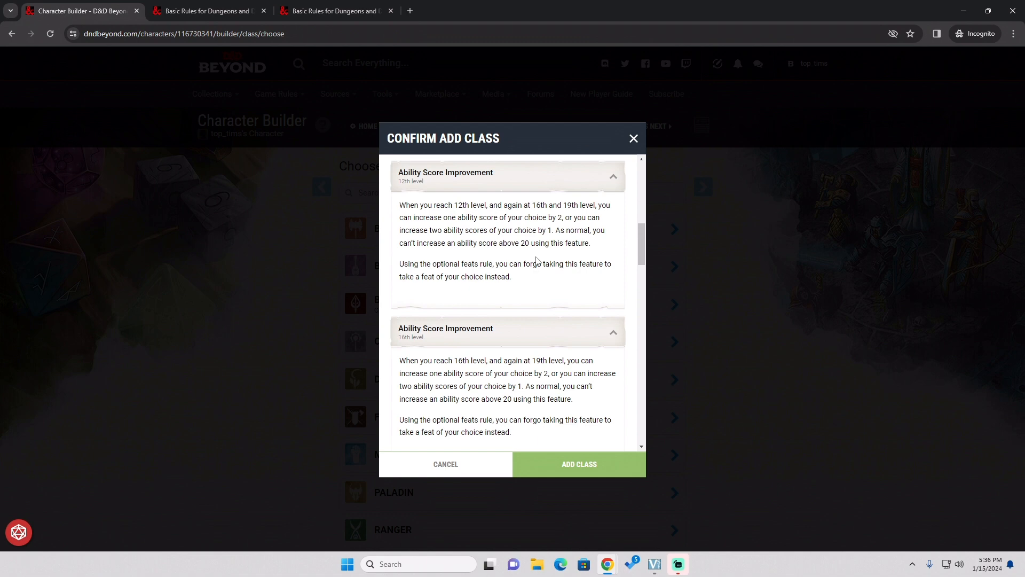
{"action": "scroll", "coordinate": [534, 265], "scroll_direction": "down", "scroll_amount": 3}
{"action": "scroll", "coordinate": [536, 283], "scroll_direction": "down", "scroll_amount": 5}
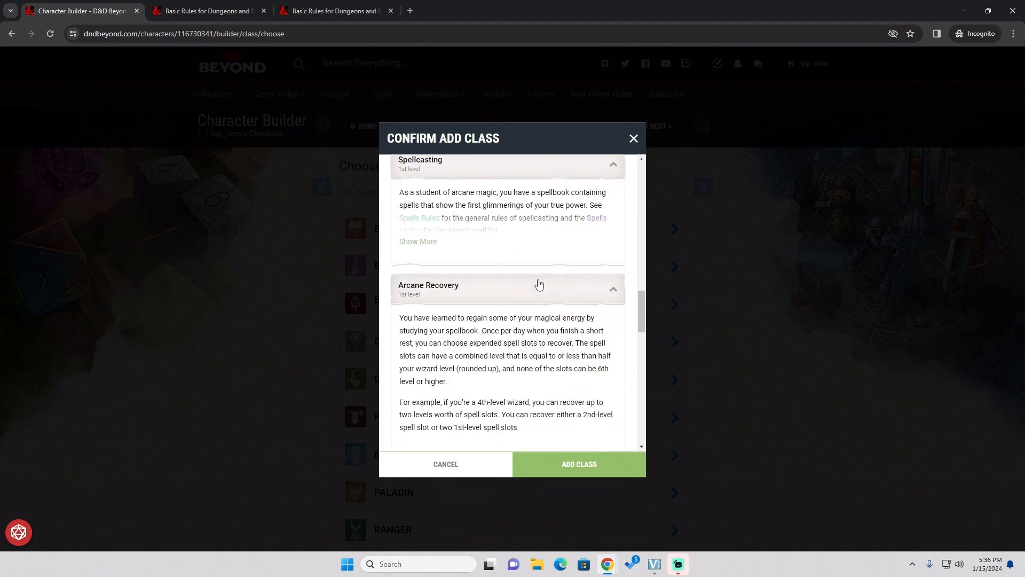
Expand the Wizard's full Spellcasting description, read it, and add Wizard as the character's class.
{"action": "scroll", "coordinate": [455, 322], "scroll_direction": "up", "scroll_amount": 2}
{"action": "left_click", "coordinate": [430, 349]}
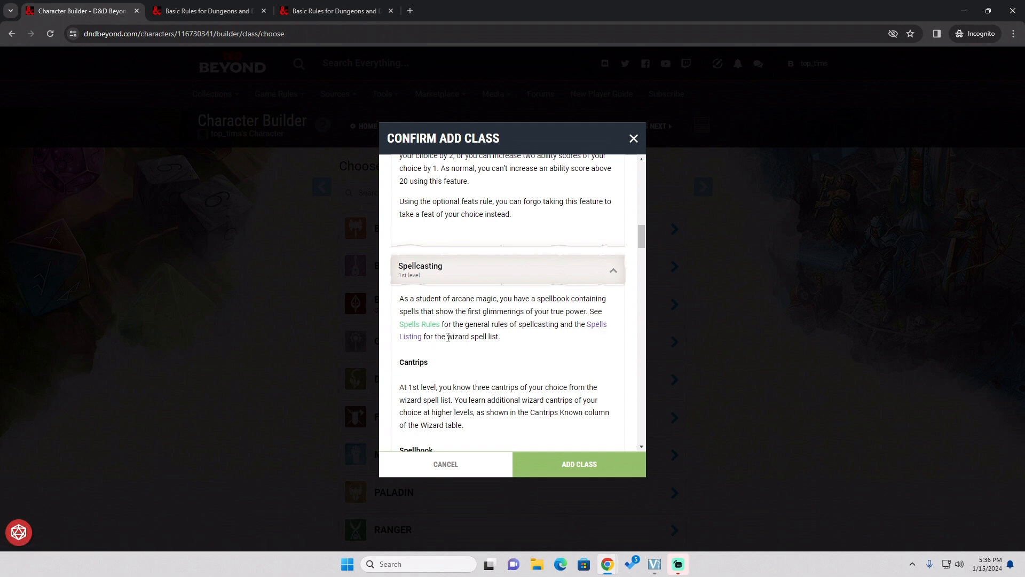
{"action": "scroll", "coordinate": [542, 347], "scroll_direction": "down", "scroll_amount": 2}
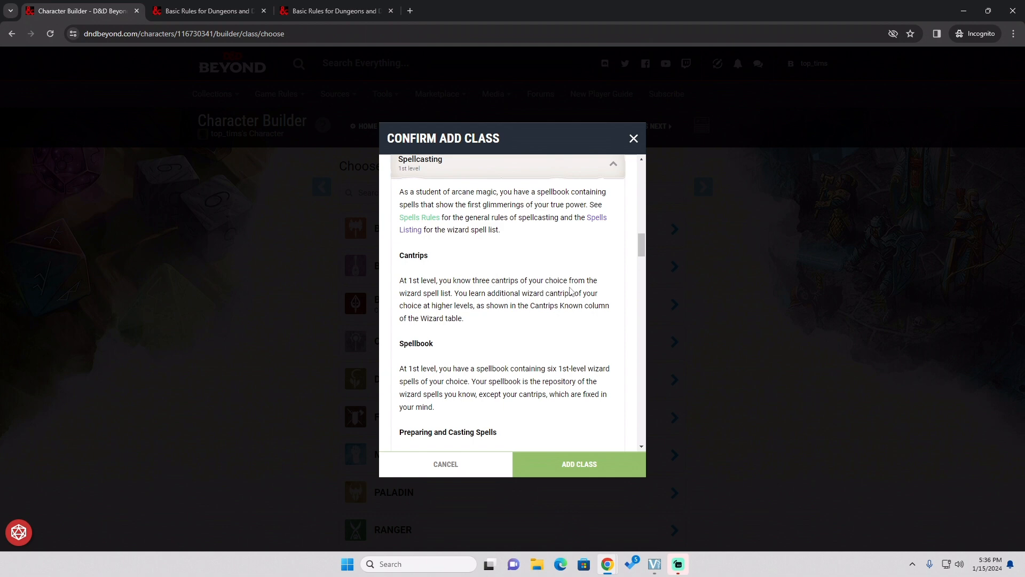
{"action": "scroll", "coordinate": [568, 276], "scroll_direction": "down", "scroll_amount": 2}
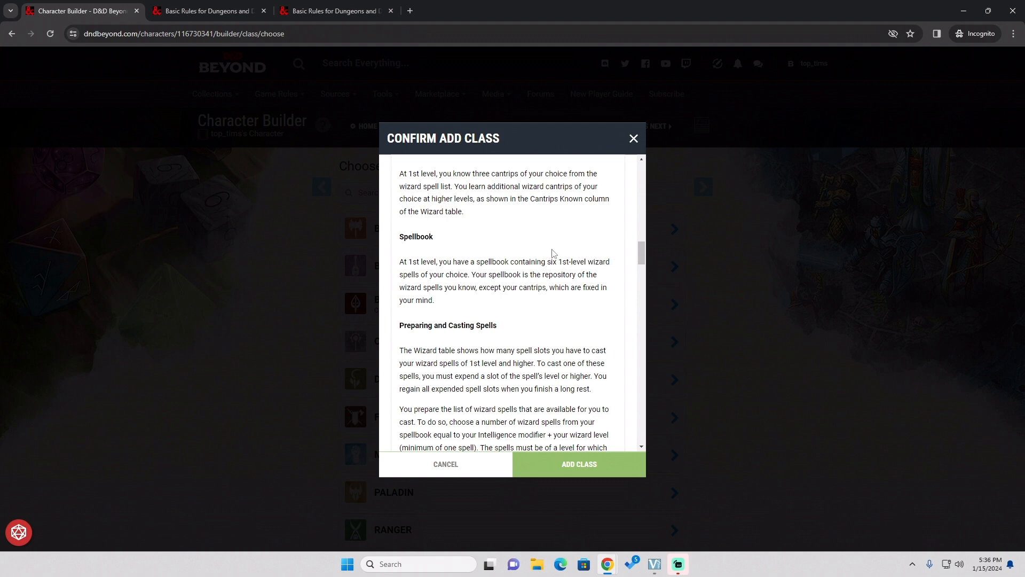
{"action": "scroll", "coordinate": [530, 273], "scroll_direction": "down", "scroll_amount": 7}
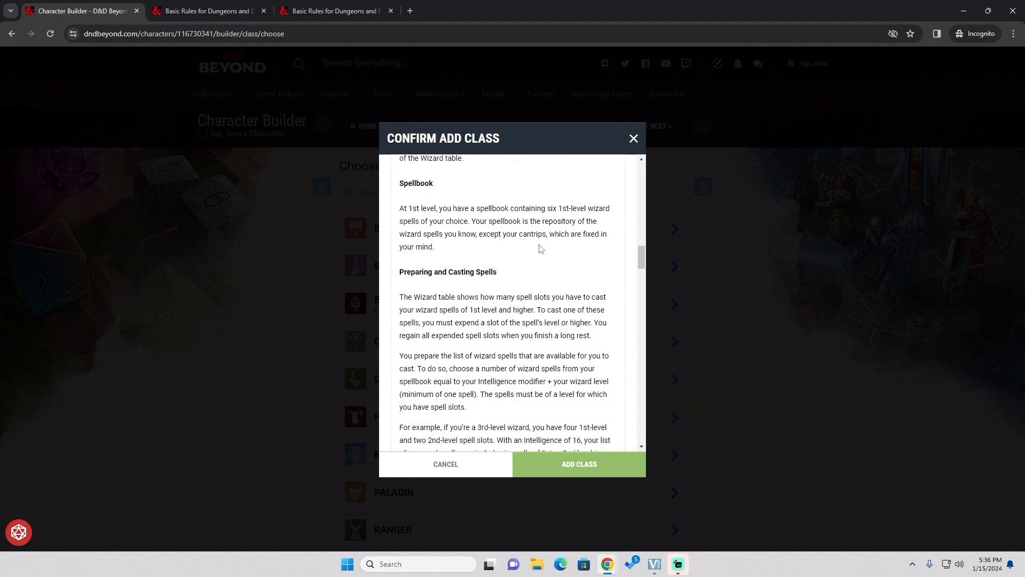
{"action": "scroll", "coordinate": [540, 247], "scroll_direction": "down", "scroll_amount": 1}
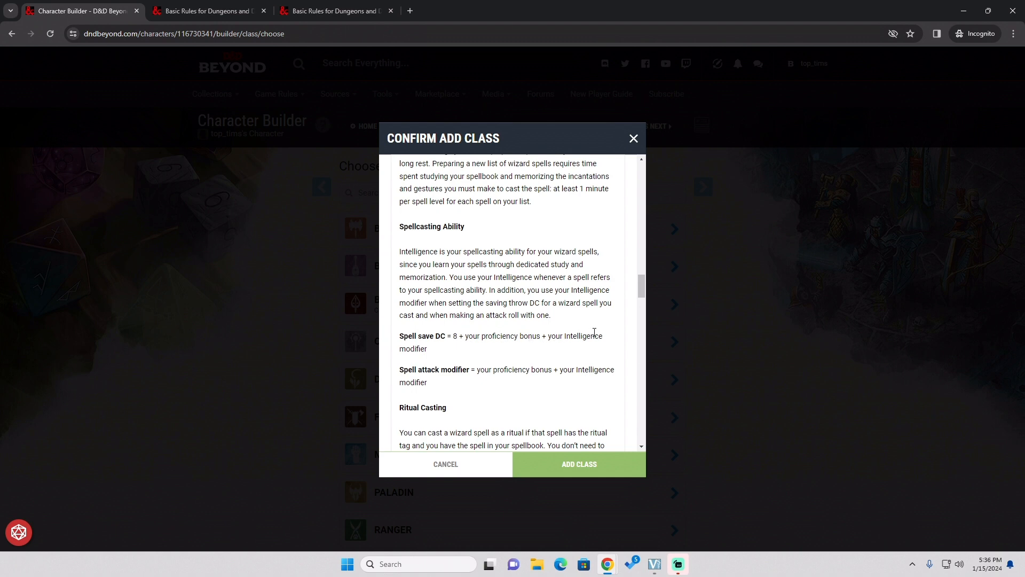
{"action": "scroll", "coordinate": [603, 334], "scroll_direction": "down", "scroll_amount": 2}
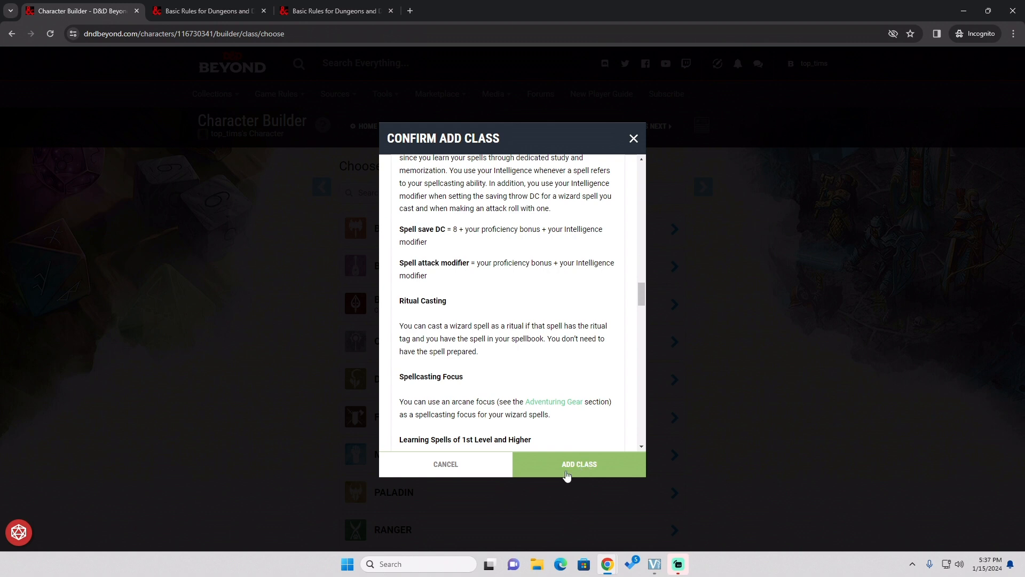
{"action": "left_click", "coordinate": [566, 476]}
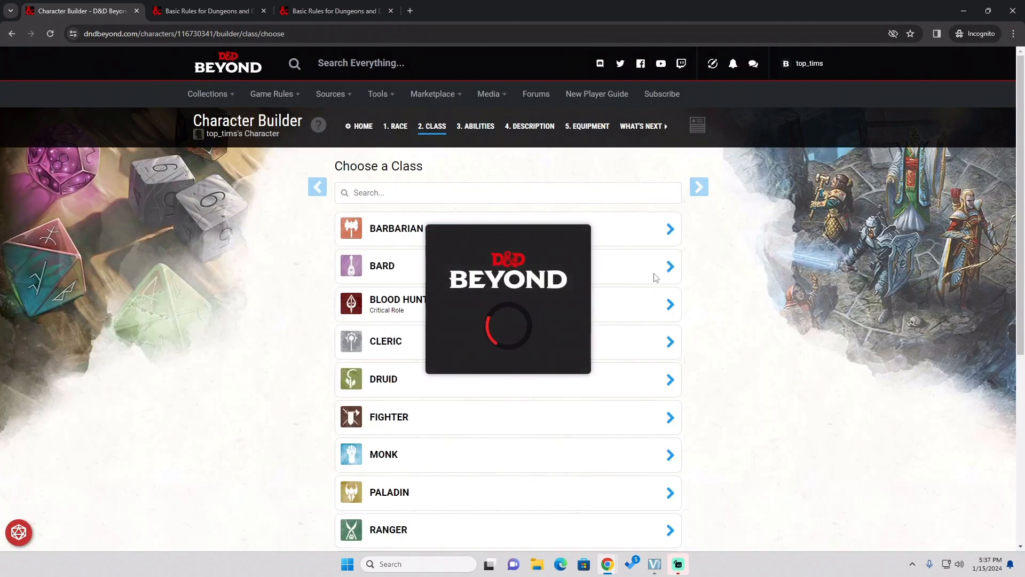
Choose History and Investigation as the Wizard's two skill proficiencies.
{"action": "left_click", "coordinate": [515, 331]}
{"action": "scroll", "coordinate": [517, 332], "scroll_direction": "down", "scroll_amount": 1}
{"action": "scroll", "coordinate": [517, 332], "scroll_direction": "down", "scroll_amount": 1}
{"action": "left_click", "coordinate": [502, 327]}
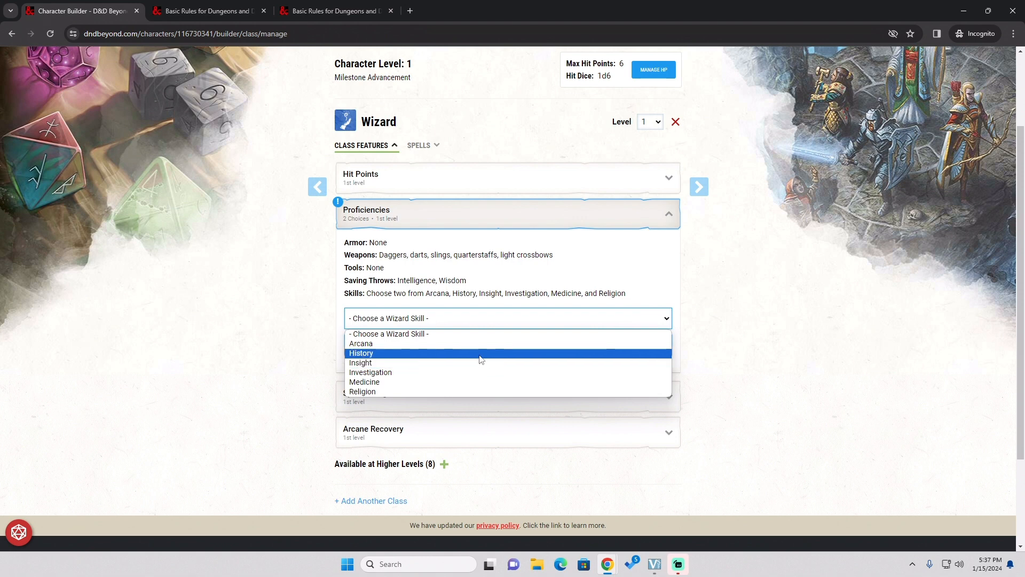
{"action": "left_click", "coordinate": [408, 353]}
{"action": "left_click", "coordinate": [422, 346]}
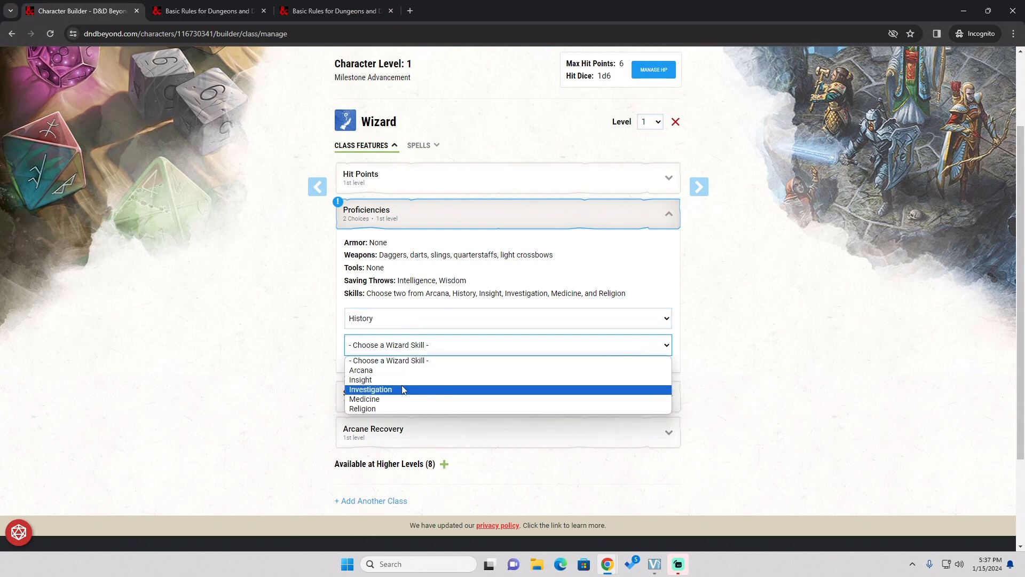
{"action": "left_click", "coordinate": [403, 391]}
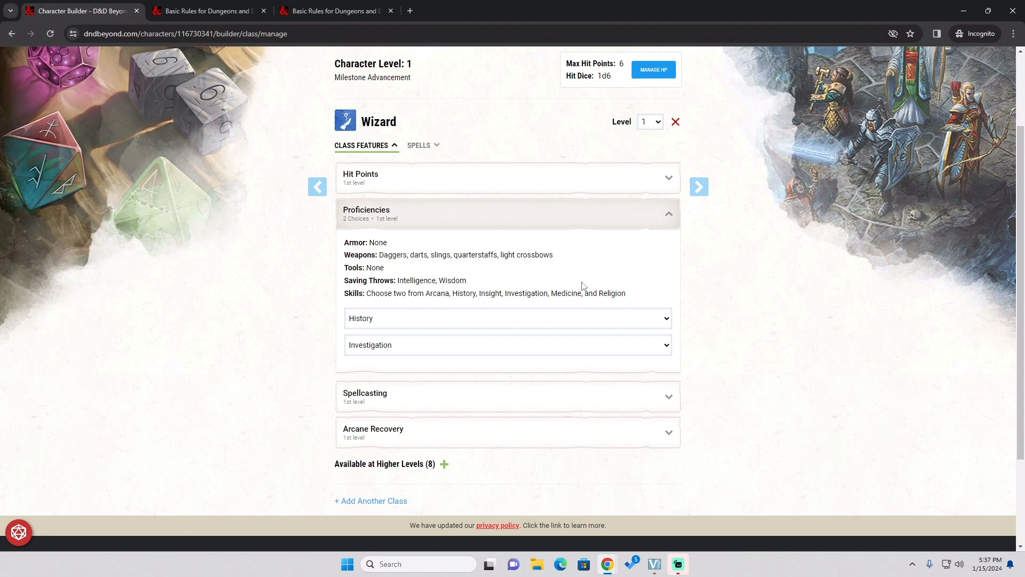
Expand the full text of the Wizard's 1st-level Spellcasting feature and read it through the Your Spellbook section.
{"action": "scroll", "coordinate": [584, 290], "scroll_direction": "down", "scroll_amount": 1}
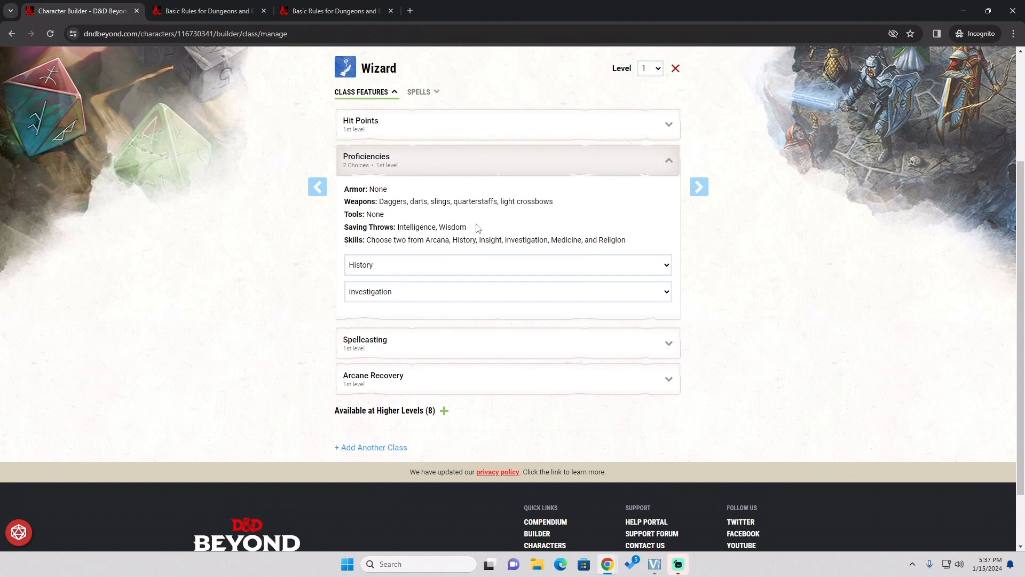
{"action": "left_click", "coordinate": [668, 344]}
{"action": "scroll", "coordinate": [366, 361], "scroll_direction": "down", "scroll_amount": 1}
{"action": "left_click", "coordinate": [374, 377]}
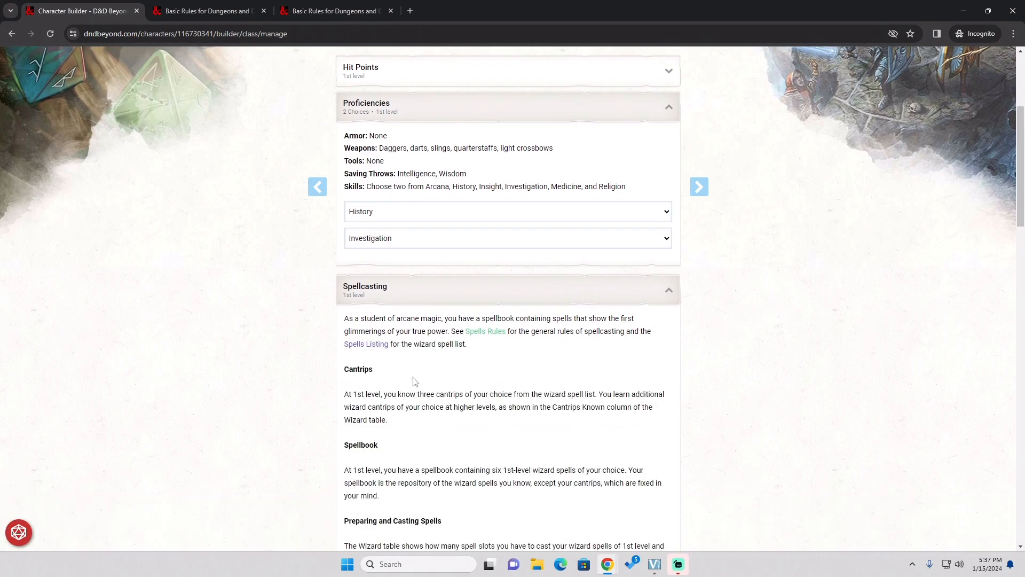
{"action": "scroll", "coordinate": [604, 377], "scroll_direction": "down", "scroll_amount": 10}
{"action": "scroll", "coordinate": [620, 374], "scroll_direction": "down", "scroll_amount": 11}
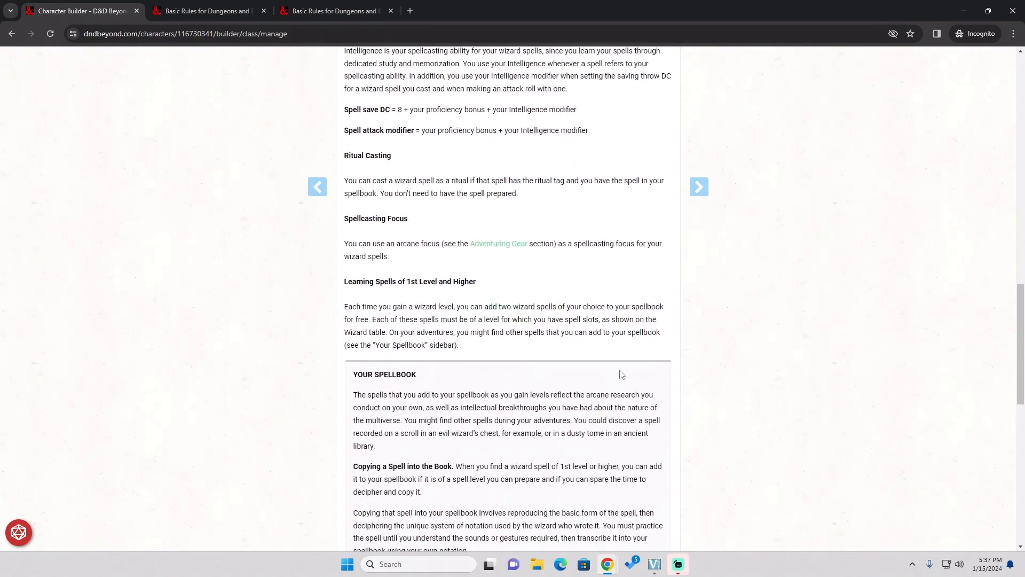
{"action": "scroll", "coordinate": [565, 335], "scroll_direction": "down", "scroll_amount": 3}
{"action": "scroll", "coordinate": [563, 336], "scroll_direction": "up", "scroll_amount": 6}
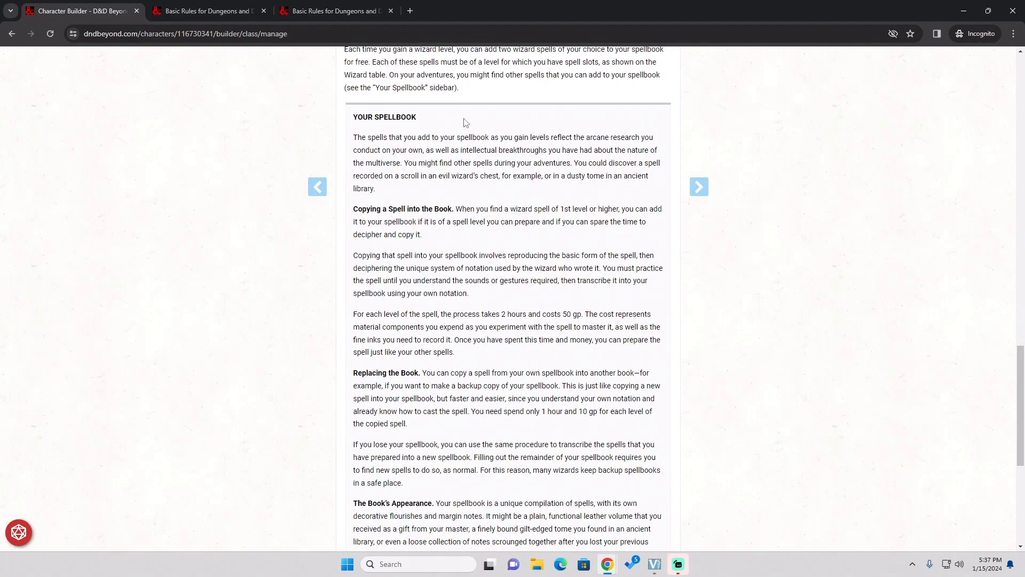
{"action": "scroll", "coordinate": [528, 269], "scroll_direction": "down", "scroll_amount": 3}
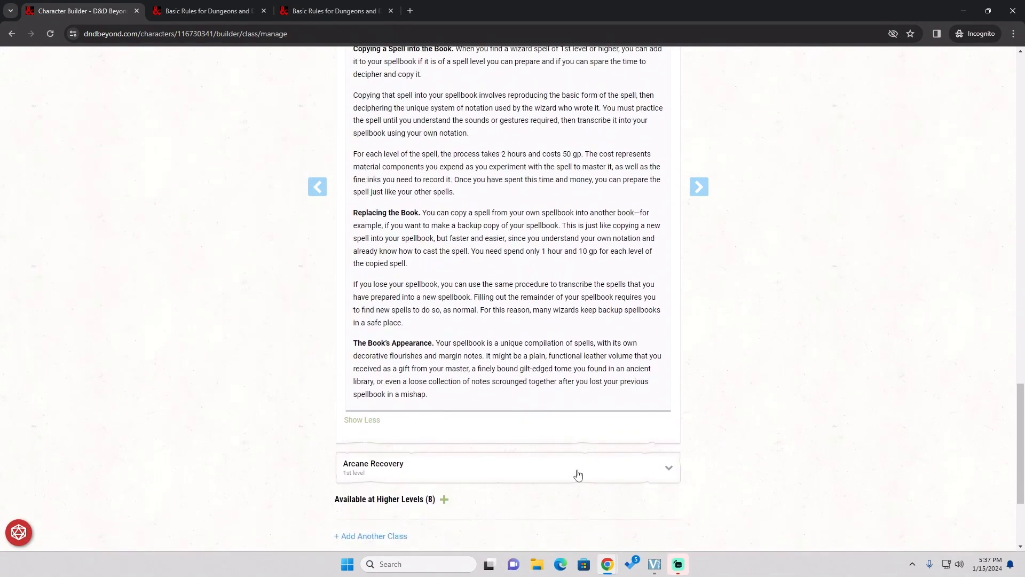
Expand the Arcane Recovery feature to read it, and proceed to the ability scores.
{"action": "left_click", "coordinate": [555, 471]}
{"action": "scroll", "coordinate": [556, 439], "scroll_direction": "down", "scroll_amount": 5}
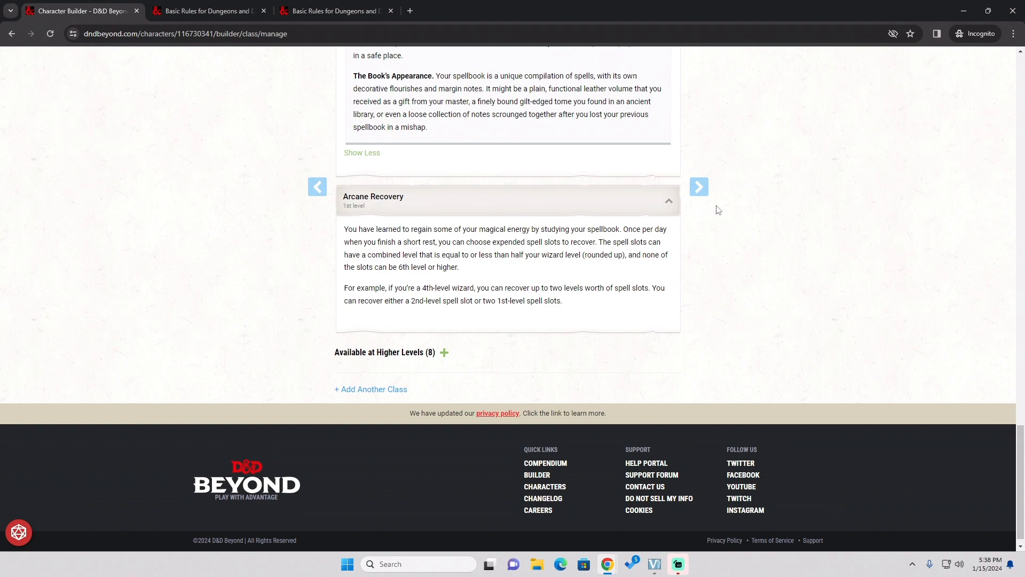
{"action": "left_click", "coordinate": [697, 194]}
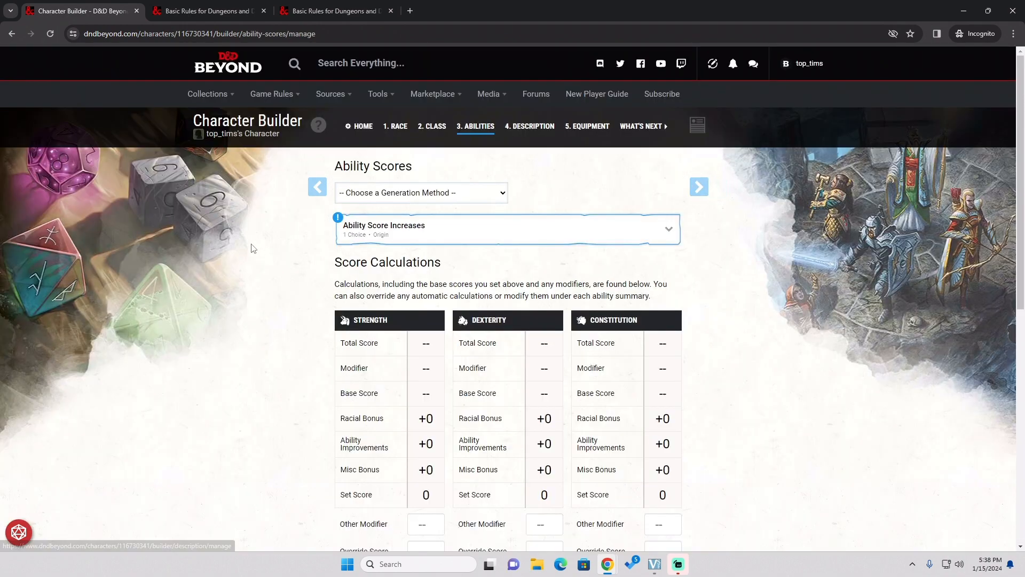
Set the ability score generation method to Manual/Rolled.
{"action": "left_click", "coordinate": [459, 194]}
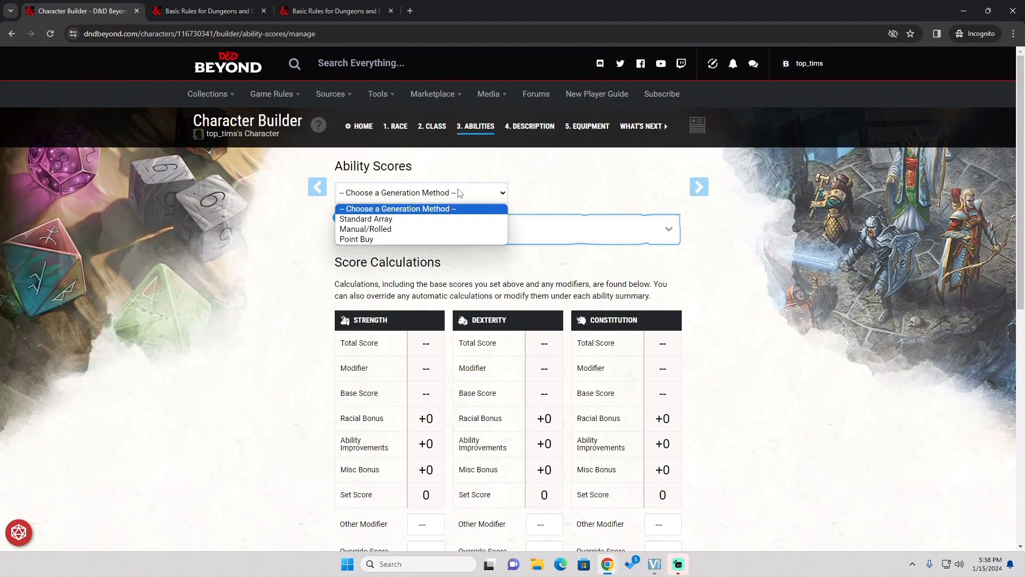
{"action": "left_click", "coordinate": [403, 230]}
{"action": "scroll", "coordinate": [790, 272], "scroll_direction": "down", "scroll_amount": 4}
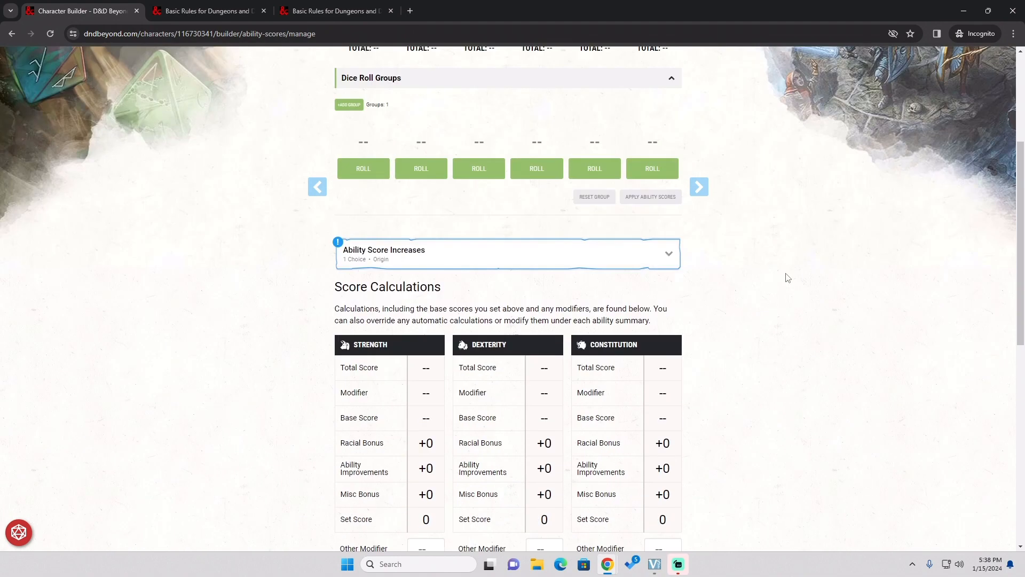
Expand Ability Score Increases and choose the option Increase two scores (+2 / +1).
{"action": "scroll", "coordinate": [787, 277], "scroll_direction": "up", "scroll_amount": 3}
{"action": "left_click", "coordinate": [515, 409]}
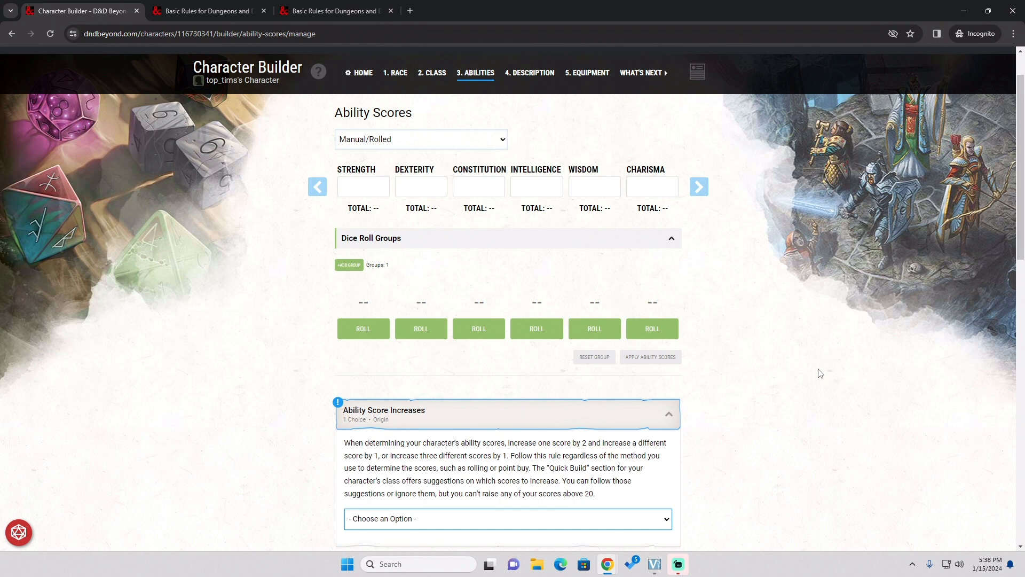
{"action": "scroll", "coordinate": [817, 372], "scroll_direction": "down", "scroll_amount": 2}
{"action": "left_click", "coordinate": [539, 407]}
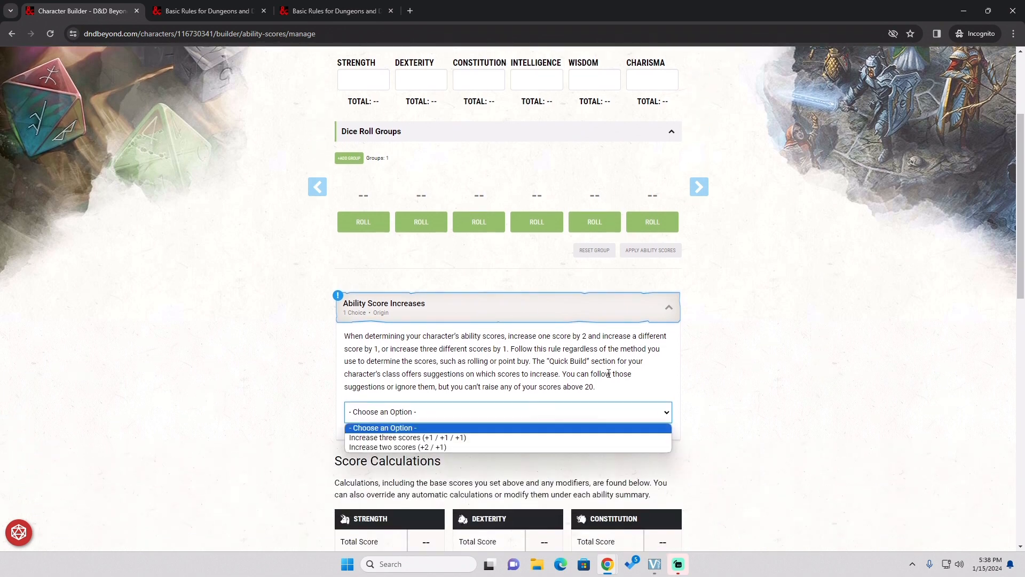
{"action": "left_click", "coordinate": [748, 335]}
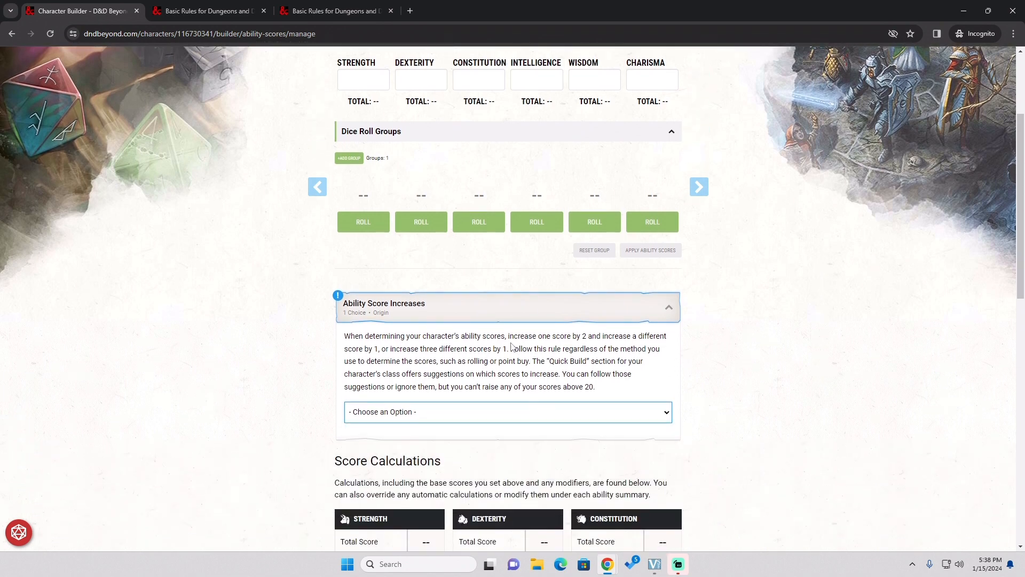
{"action": "scroll", "coordinate": [354, 340], "scroll_direction": "down", "scroll_amount": 2}
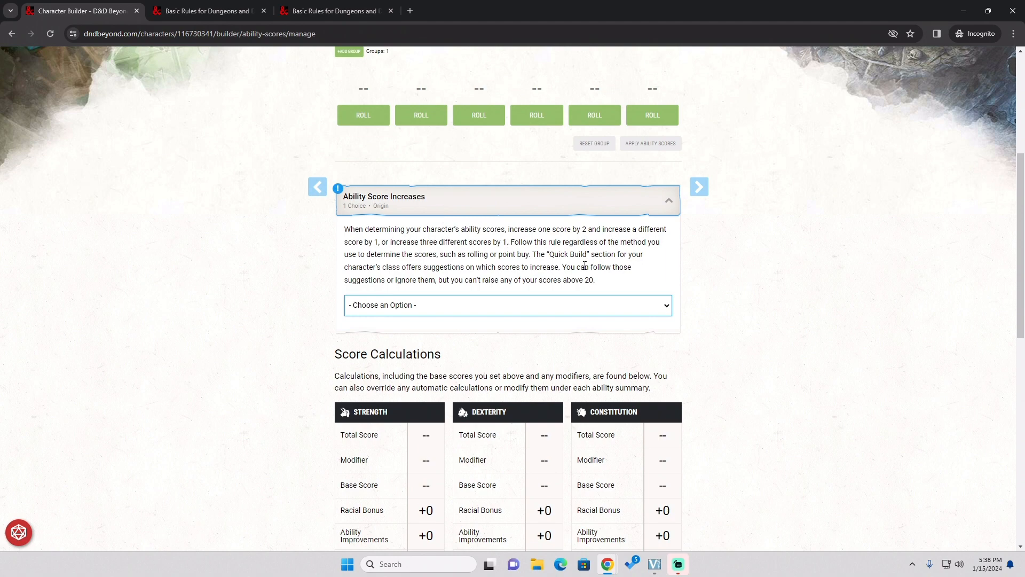
{"action": "left_click", "coordinate": [626, 305]}
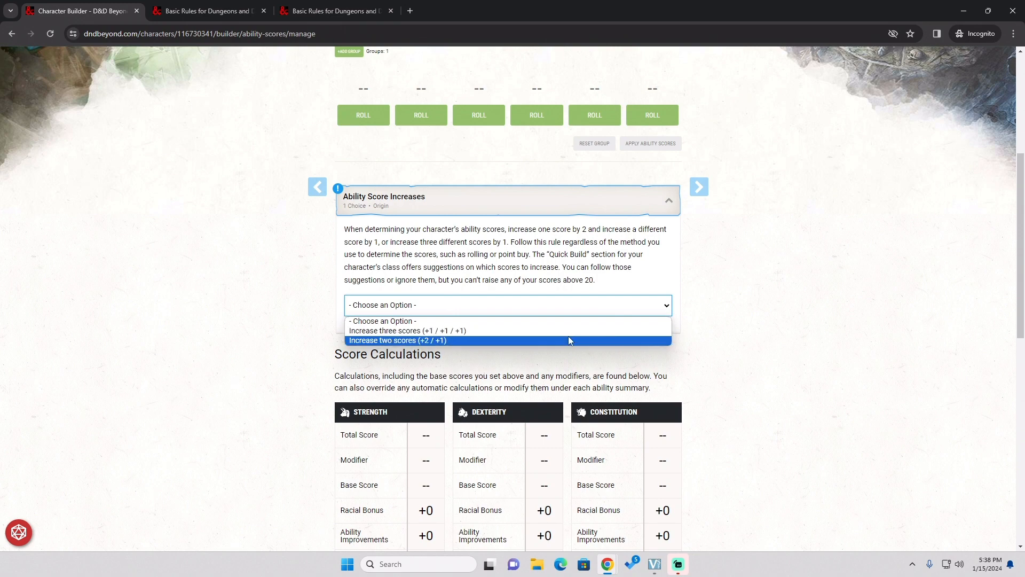
{"action": "left_click", "coordinate": [550, 343]}
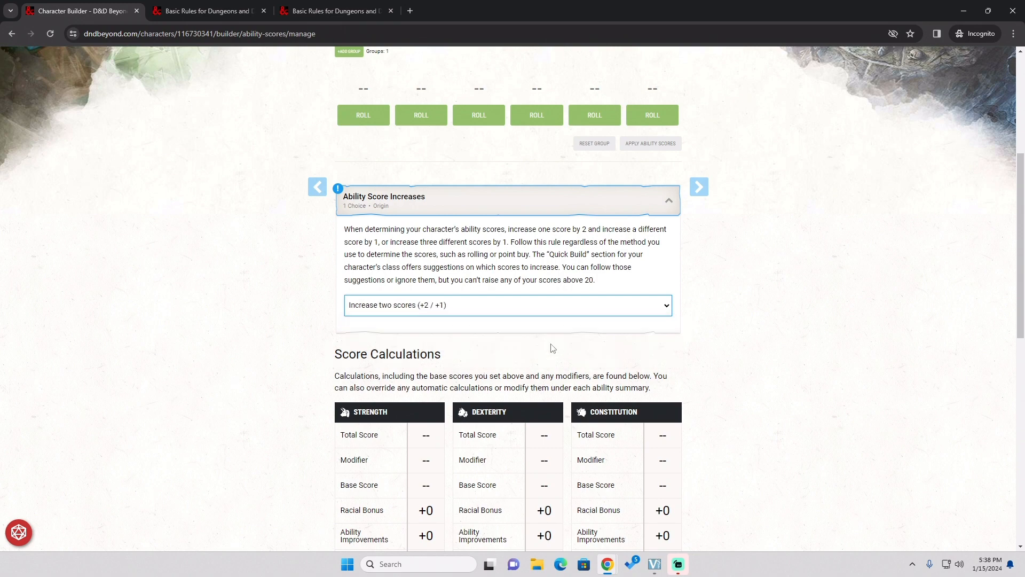
Look up the Wizard's primary ability and saving throw proficiencies in the Basic Rules Classes Summary table, and return to the Character Builder.
{"action": "left_click", "coordinate": [304, 11]}
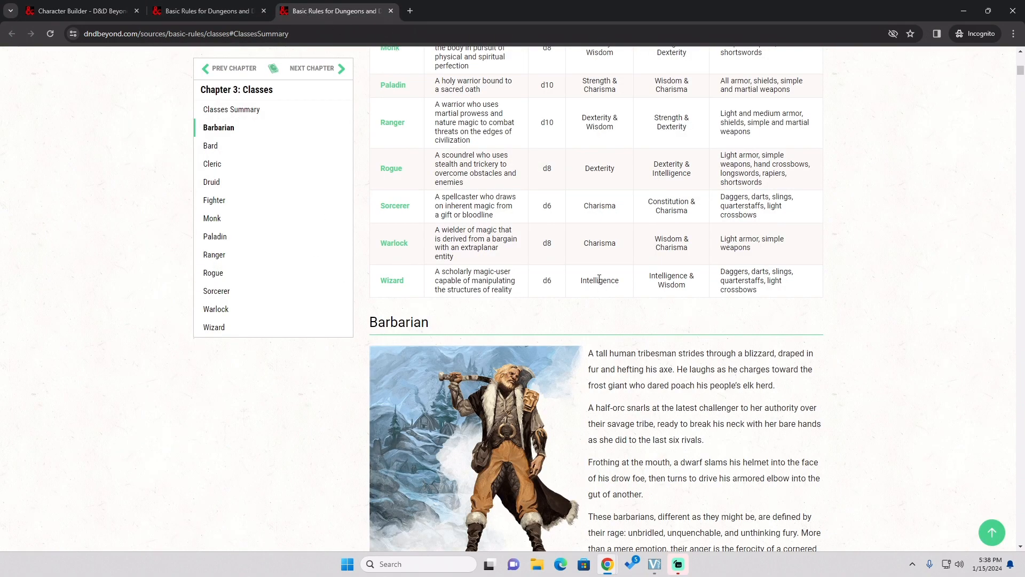
{"action": "scroll", "coordinate": [681, 307], "scroll_direction": "up", "scroll_amount": 6}
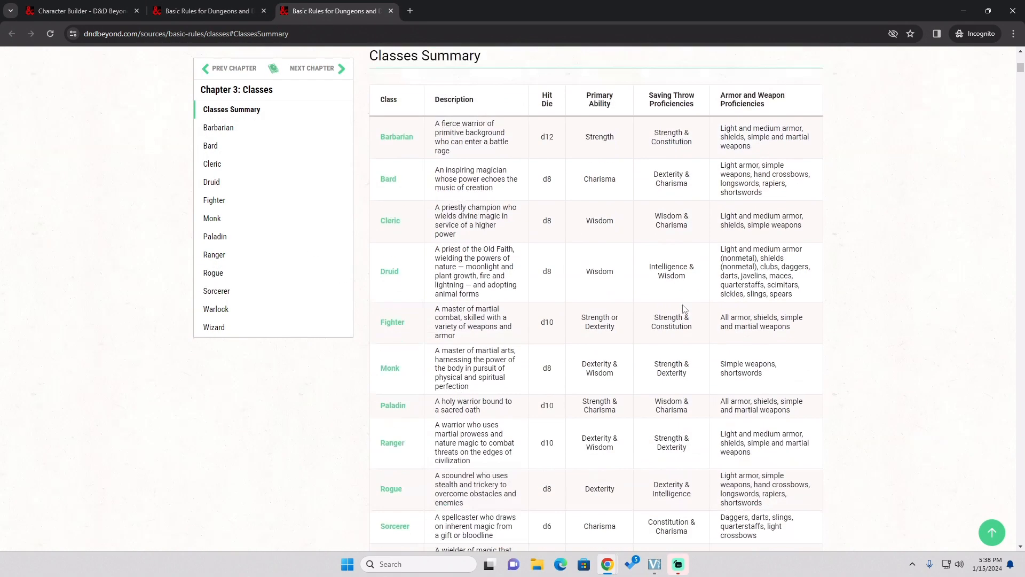
{"action": "scroll", "coordinate": [691, 365], "scroll_direction": "down", "scroll_amount": 5}
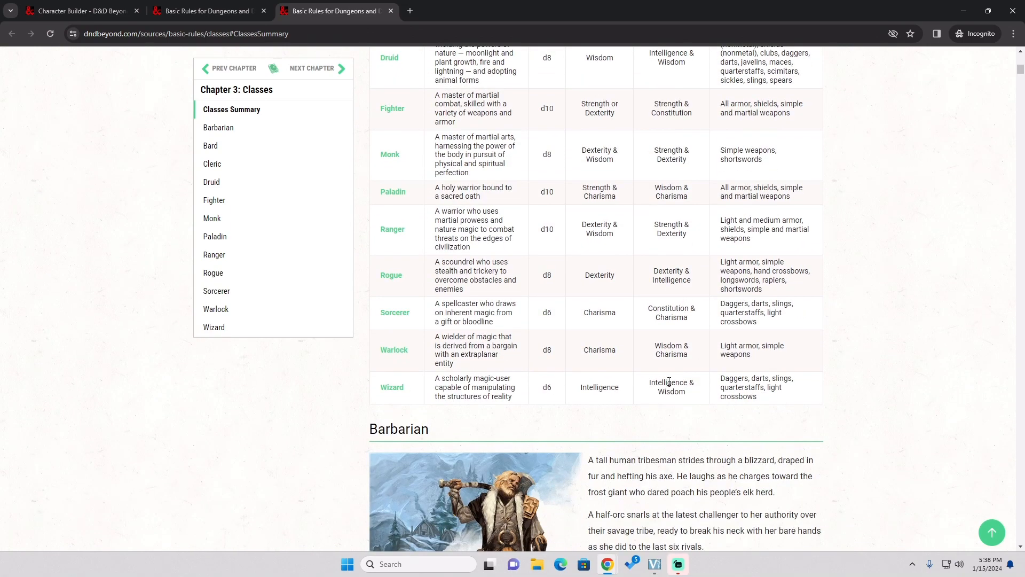
{"action": "left_click", "coordinate": [179, 7]}
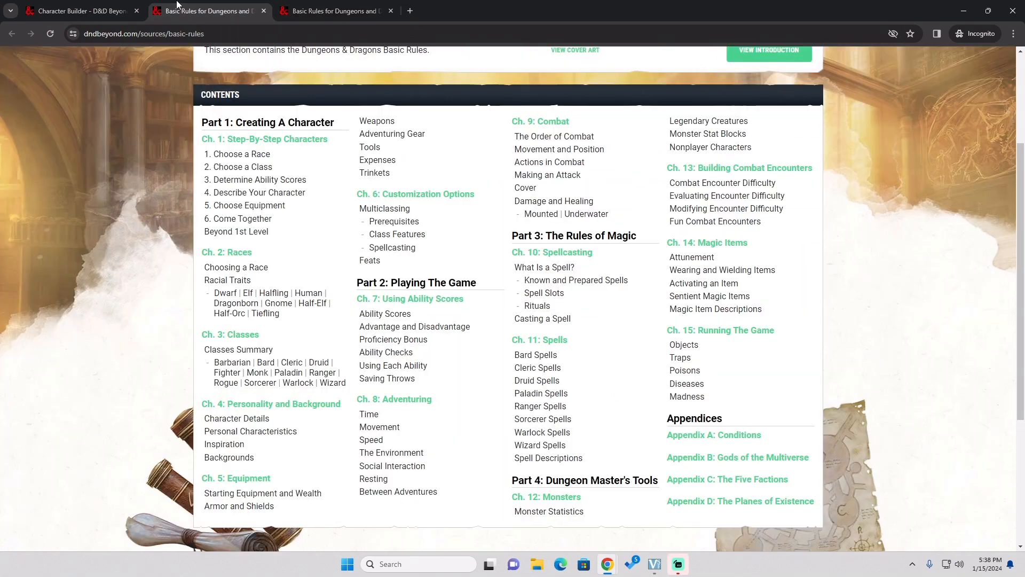
{"action": "left_click", "coordinate": [88, 5]}
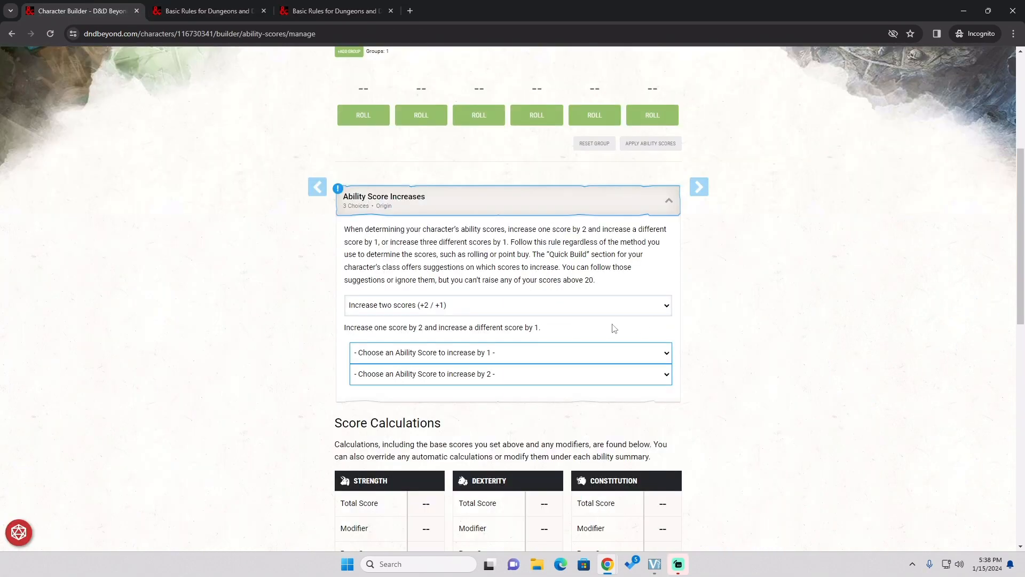
Assign the +1 increase to the Wisdom Score and the +2 increase to the Intelligence Score.
{"action": "left_click", "coordinate": [507, 361]}
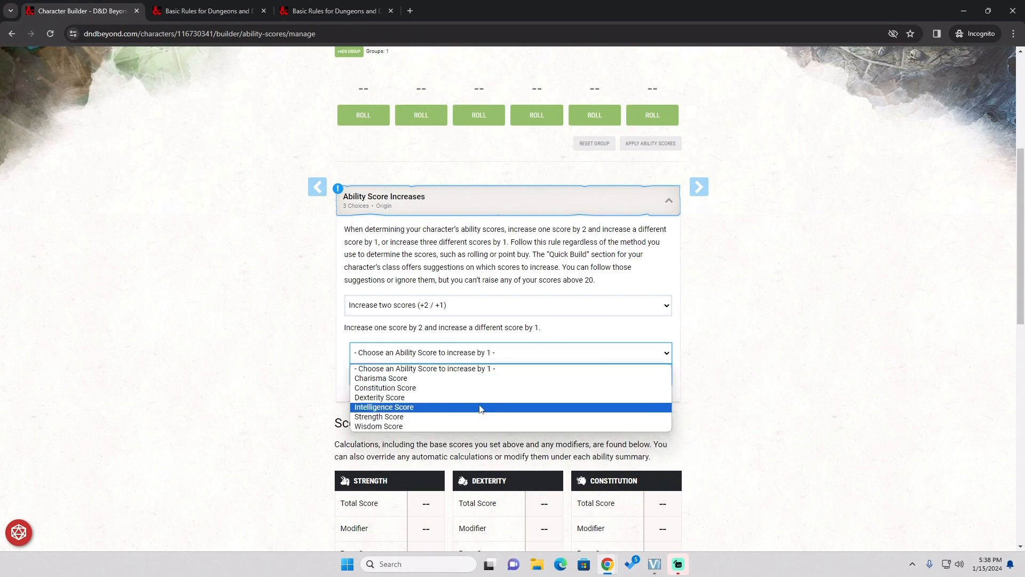
{"action": "left_click", "coordinate": [469, 426]}
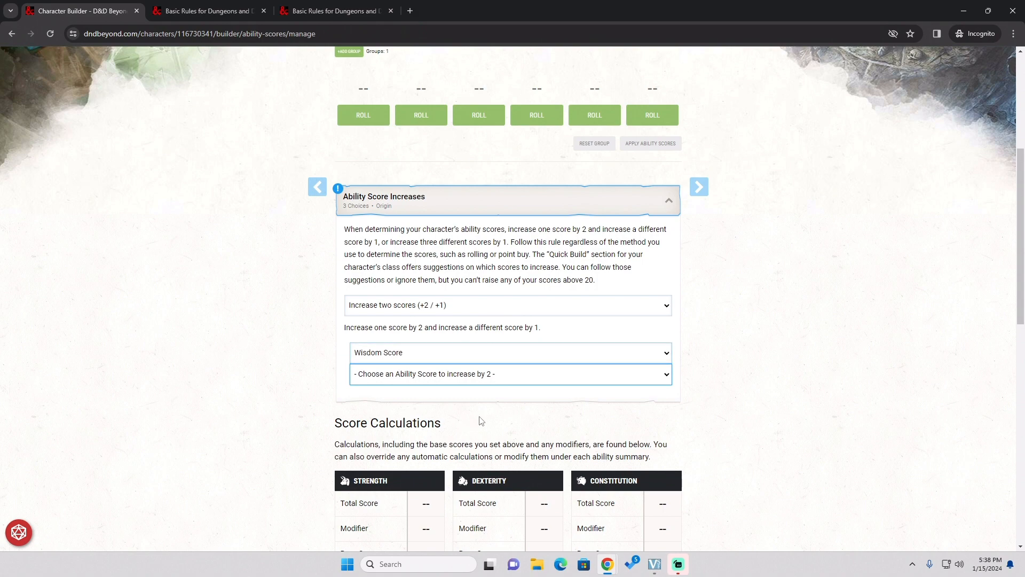
{"action": "left_click", "coordinate": [552, 376]}
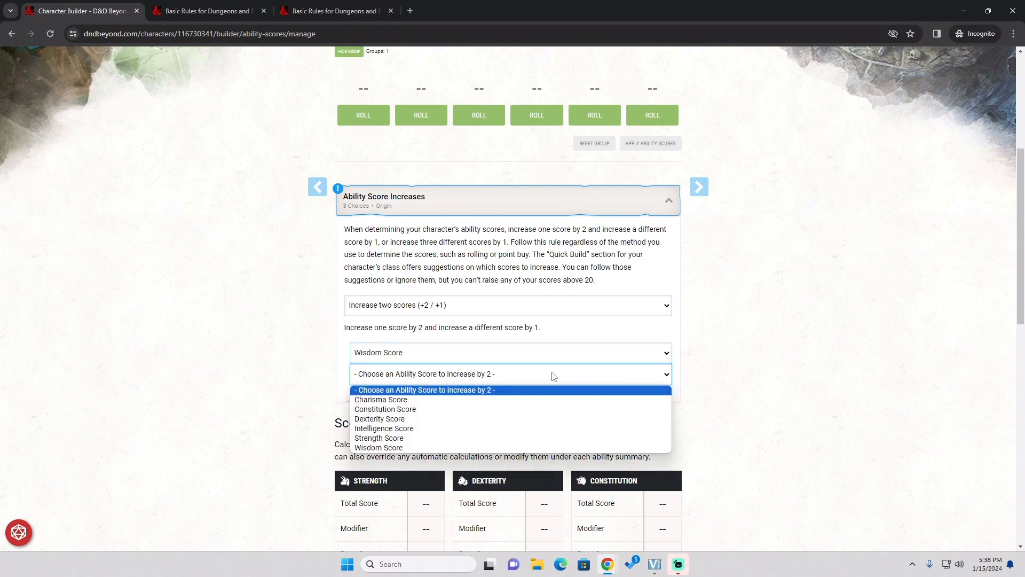
{"action": "left_click", "coordinate": [509, 428]}
Roll the dice for all six ability scores in the dice roll group.
{"action": "scroll", "coordinate": [785, 400], "scroll_direction": "down", "scroll_amount": 4}
{"action": "scroll", "coordinate": [775, 393], "scroll_direction": "up", "scroll_amount": 9}
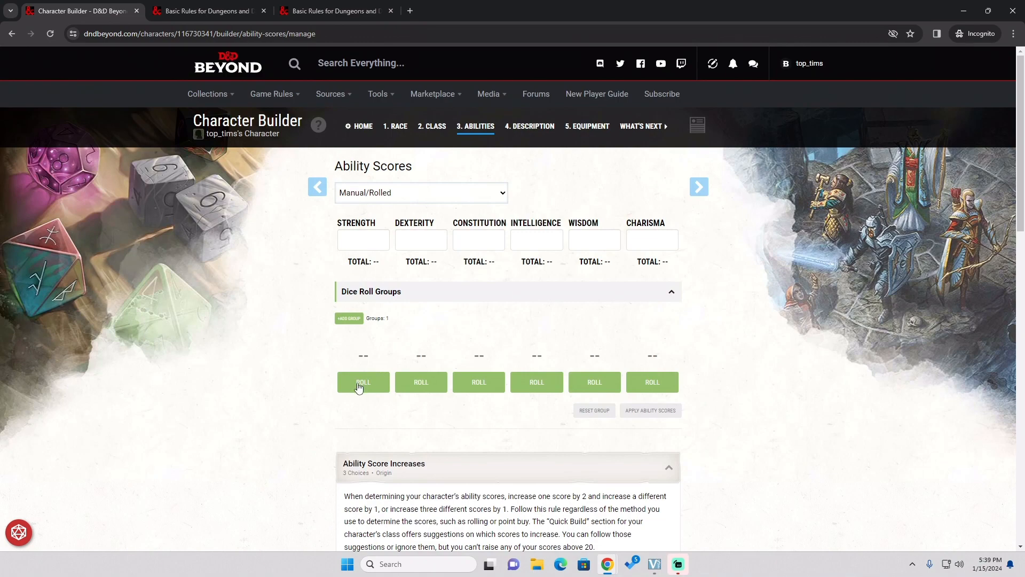
{"action": "left_click", "coordinate": [358, 386]}
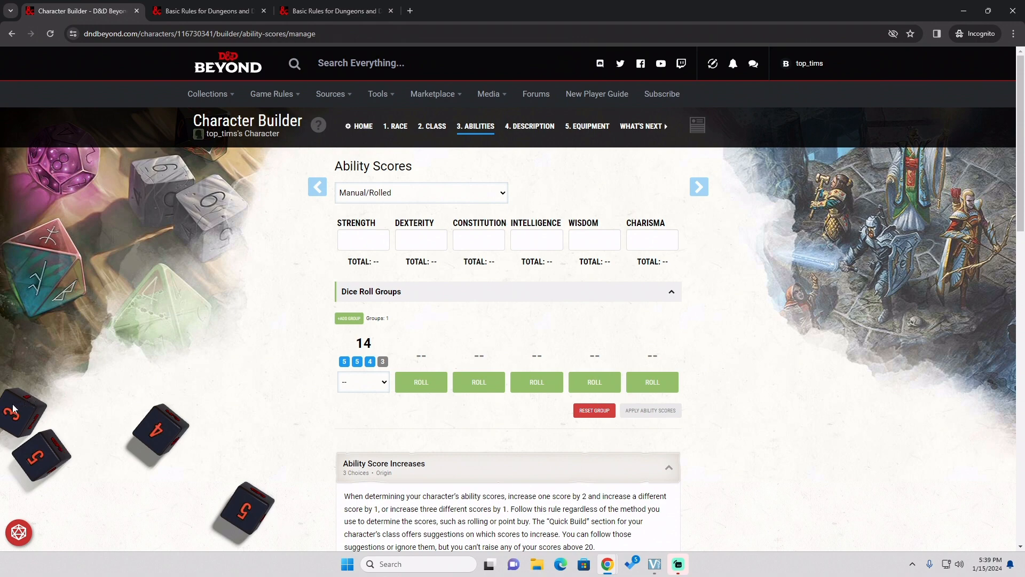
{"action": "left_click", "coordinate": [422, 382]}
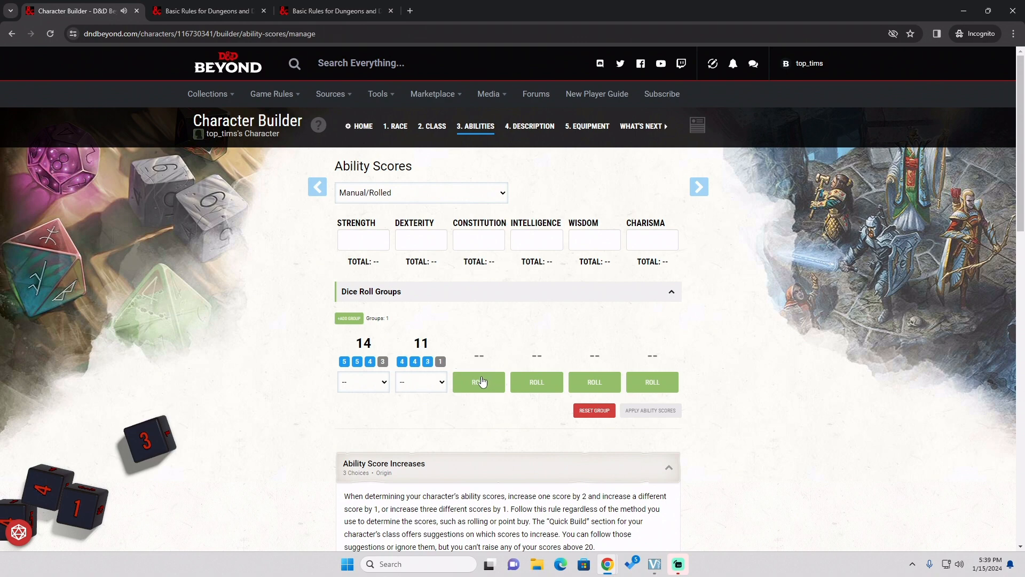
{"action": "left_click", "coordinate": [482, 381]}
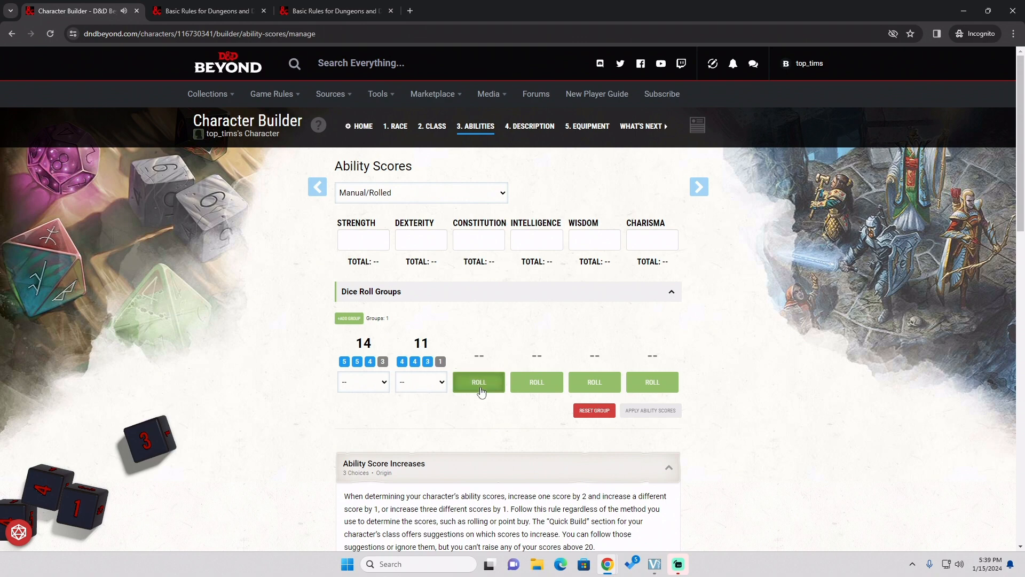
{"action": "left_click", "coordinate": [550, 390]}
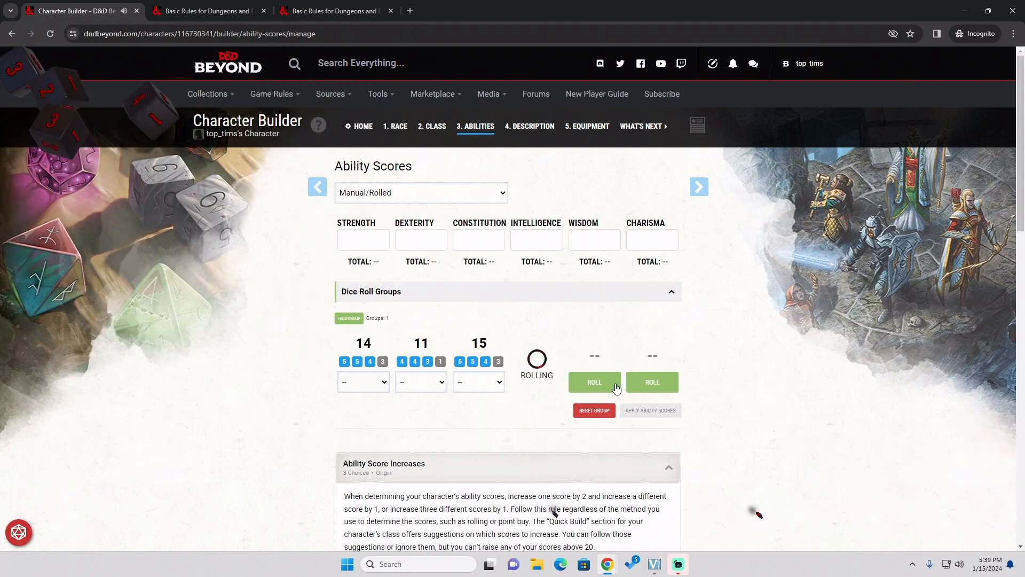
{"action": "left_click", "coordinate": [614, 384]}
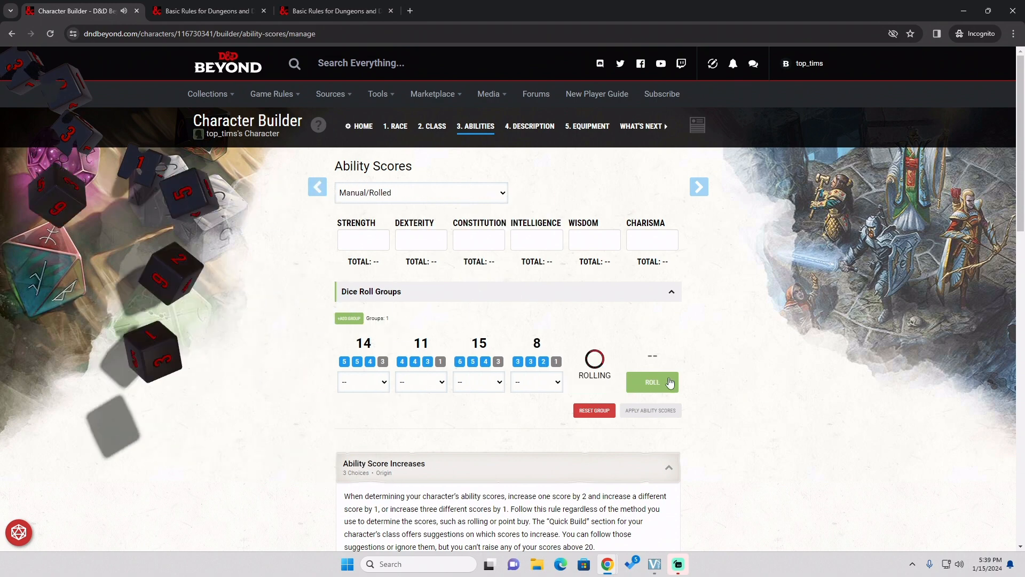
{"action": "left_click", "coordinate": [670, 386]}
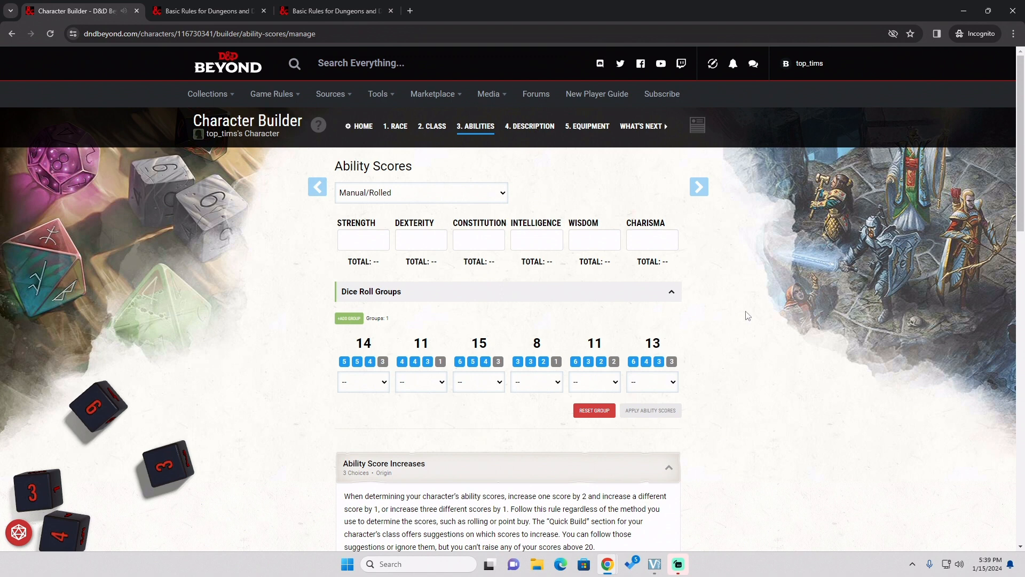
Assign the rolled 15 to Intelligence, the 14 to Wisdom and the 13 to Constitution.
{"action": "left_click", "coordinate": [479, 381]}
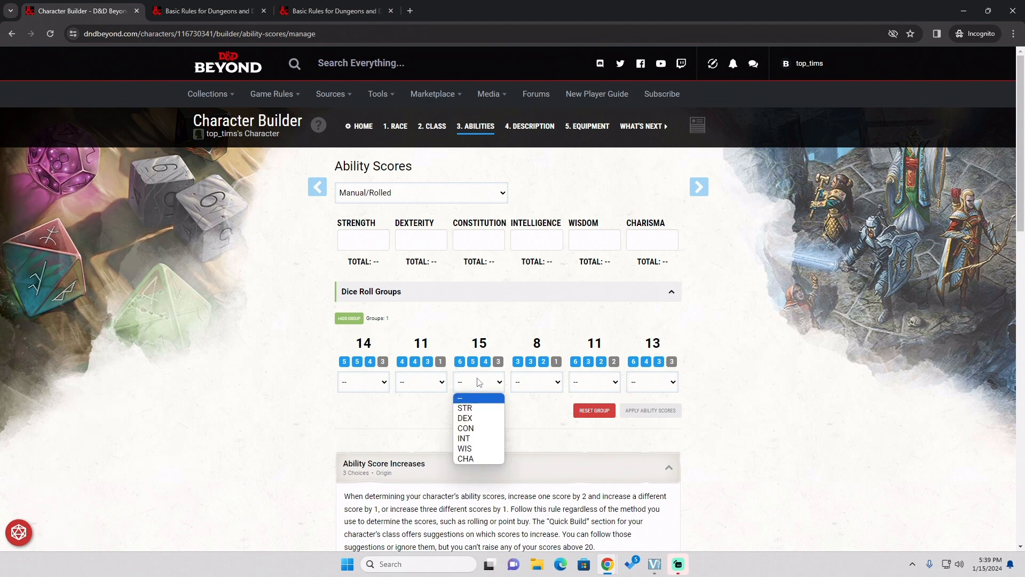
{"action": "left_click", "coordinate": [479, 439]}
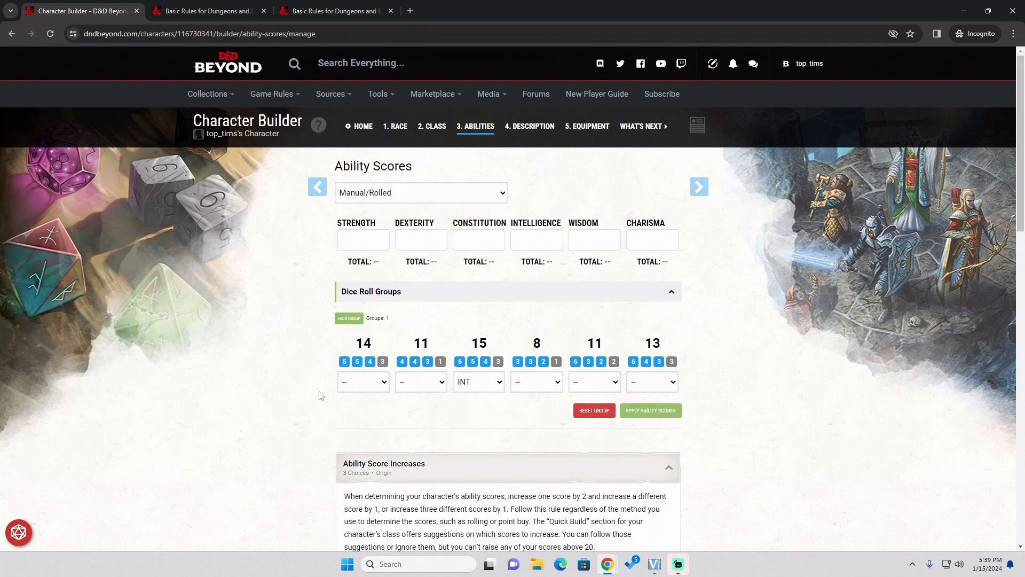
{"action": "left_click", "coordinate": [359, 385]}
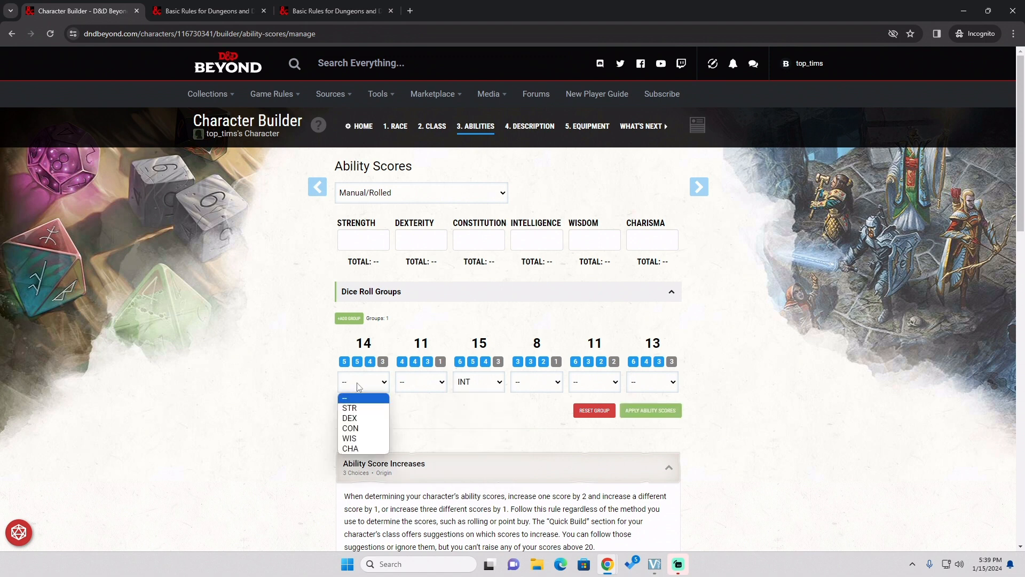
{"action": "left_click", "coordinate": [350, 438]}
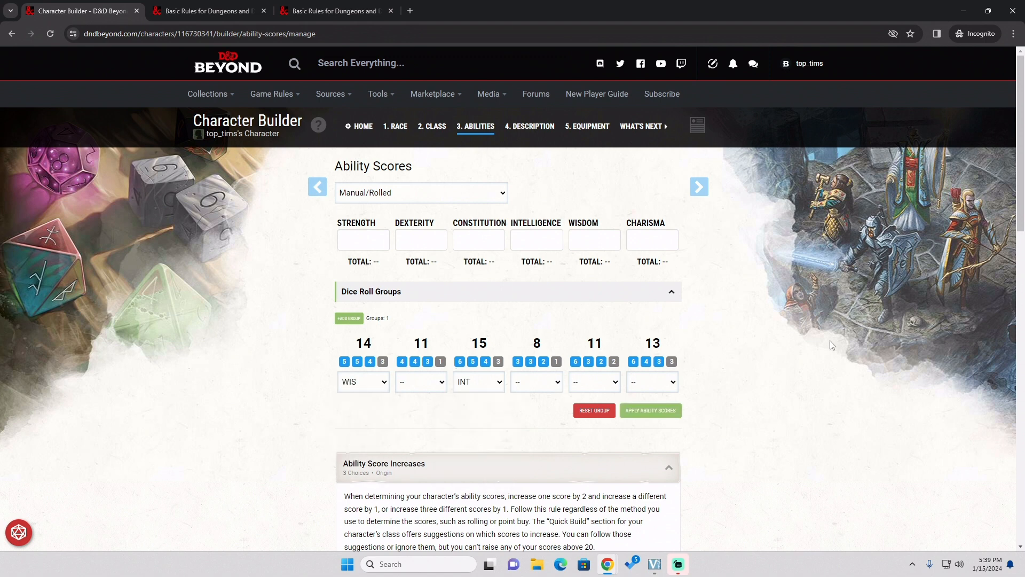
{"action": "left_click", "coordinate": [651, 388]}
{"action": "left_click", "coordinate": [643, 430]}
Assign the fifth roll (11) to Charisma, the second roll (11) to Dexterity and the 8 to Strength, and apply the ability scores.
{"action": "left_click", "coordinate": [598, 389]}
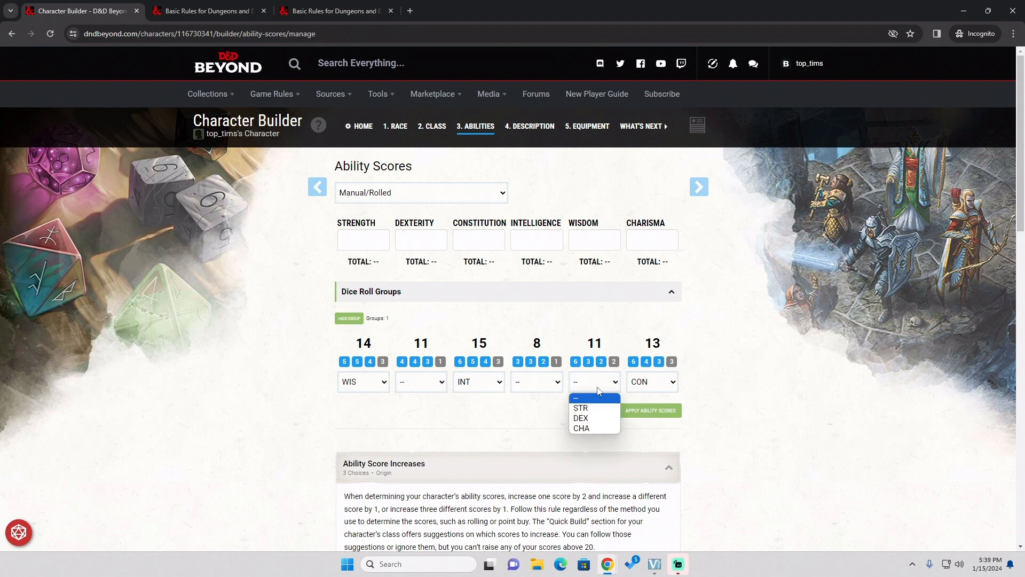
{"action": "left_click", "coordinate": [586, 429]}
{"action": "left_click", "coordinate": [417, 389]}
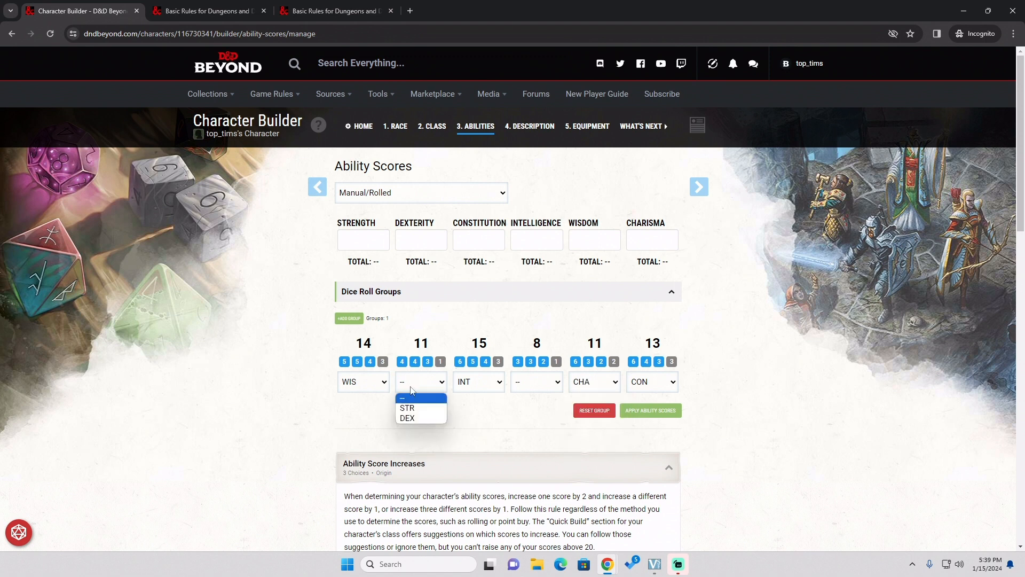
{"action": "left_click", "coordinate": [413, 420]}
{"action": "left_click", "coordinate": [529, 387]}
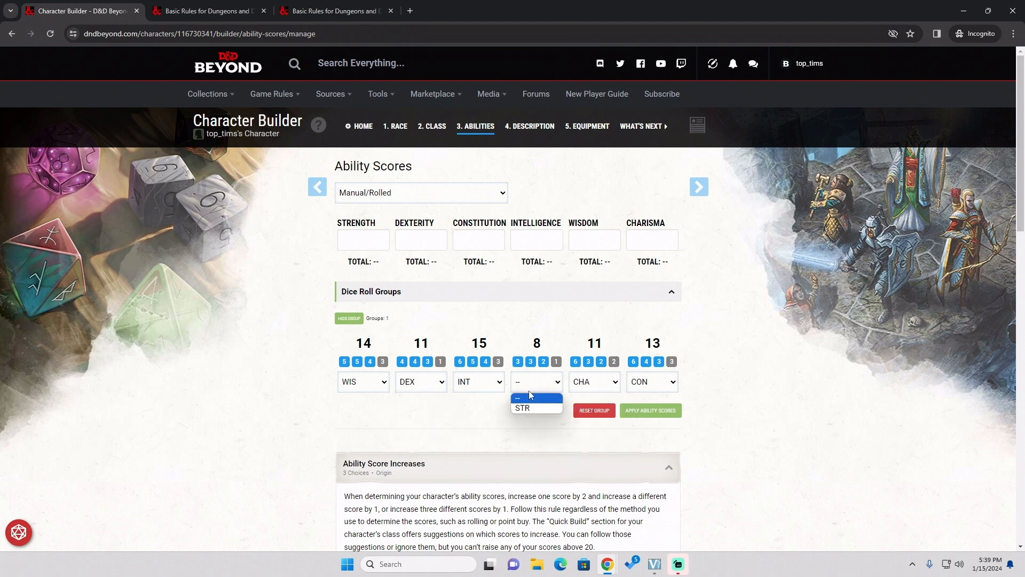
{"action": "left_click", "coordinate": [527, 408]}
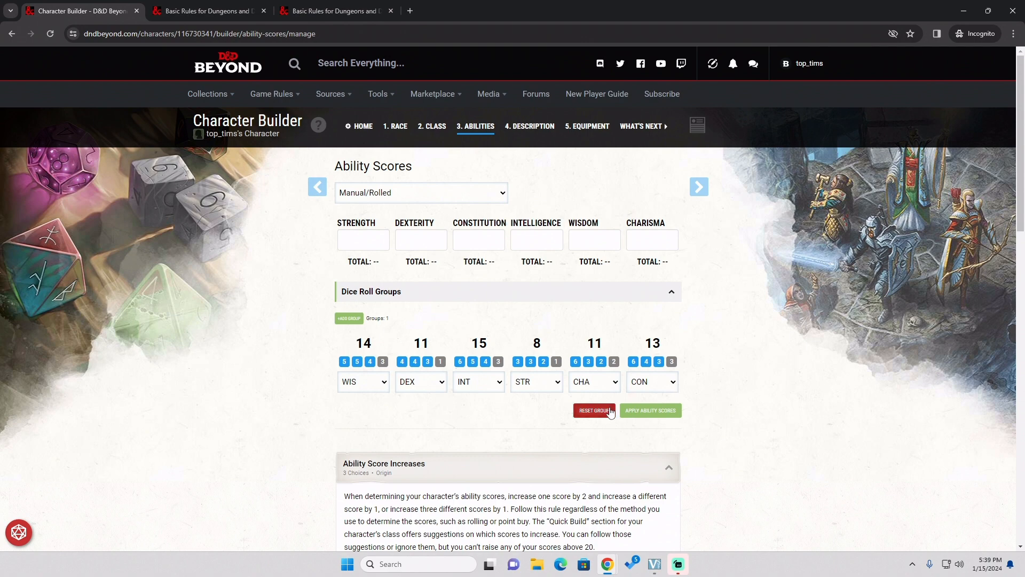
{"action": "left_click", "coordinate": [654, 417]}
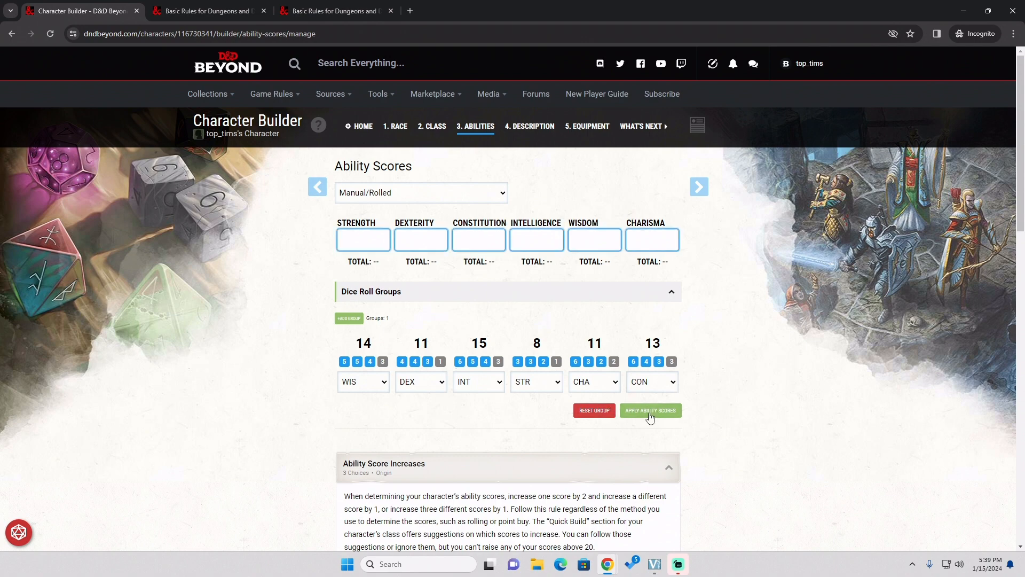
Review the Score Calculations for all six abilities, and proceed to the character's Description page.
{"action": "scroll", "coordinate": [748, 342], "scroll_direction": "down", "scroll_amount": 5}
{"action": "scroll", "coordinate": [738, 308], "scroll_direction": "down", "scroll_amount": 12}
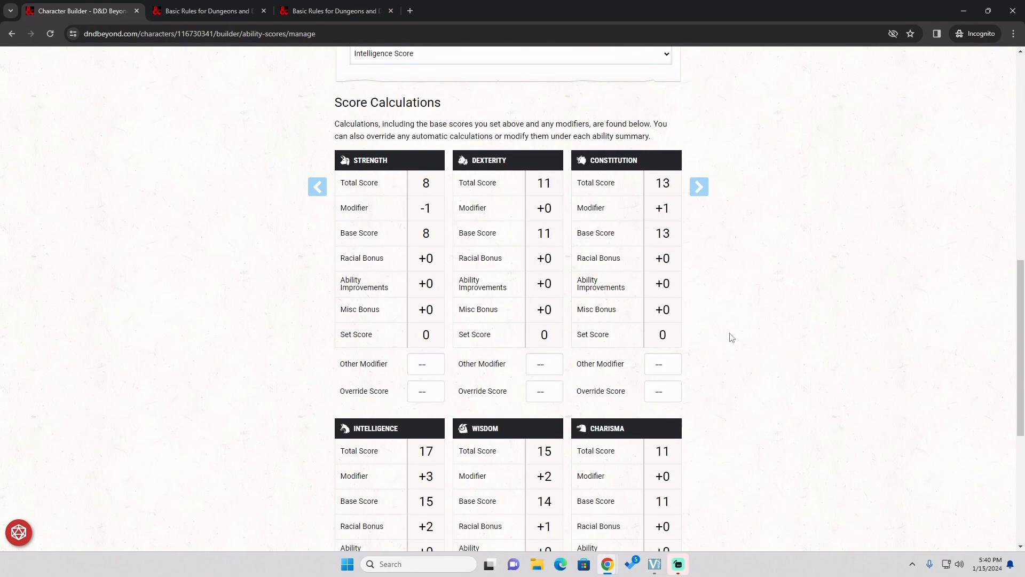
{"action": "scroll", "coordinate": [769, 416], "scroll_direction": "up", "scroll_amount": 6}
{"action": "scroll", "coordinate": [772, 408], "scroll_direction": "up", "scroll_amount": 10}
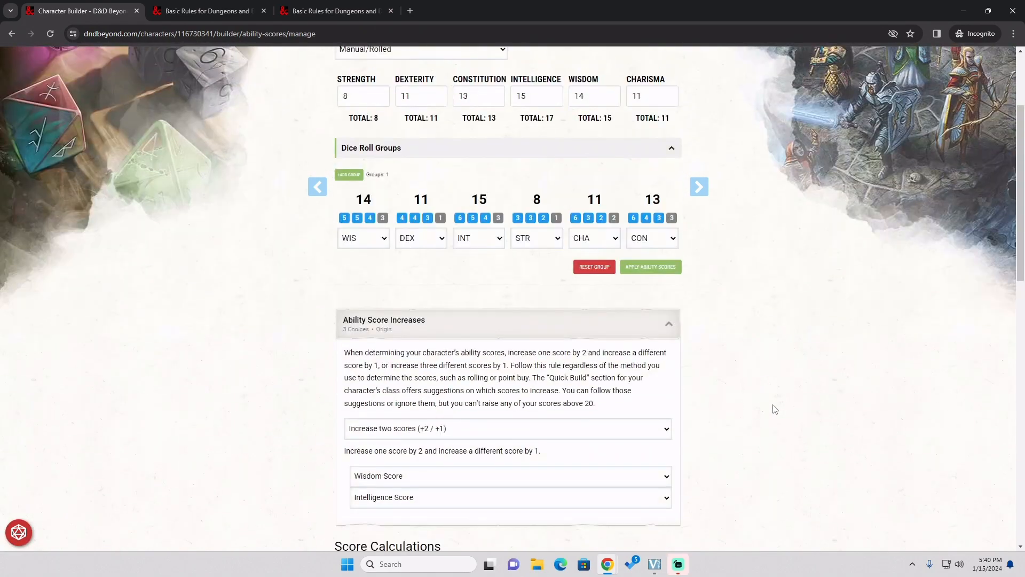
{"action": "left_click", "coordinate": [168, 9]}
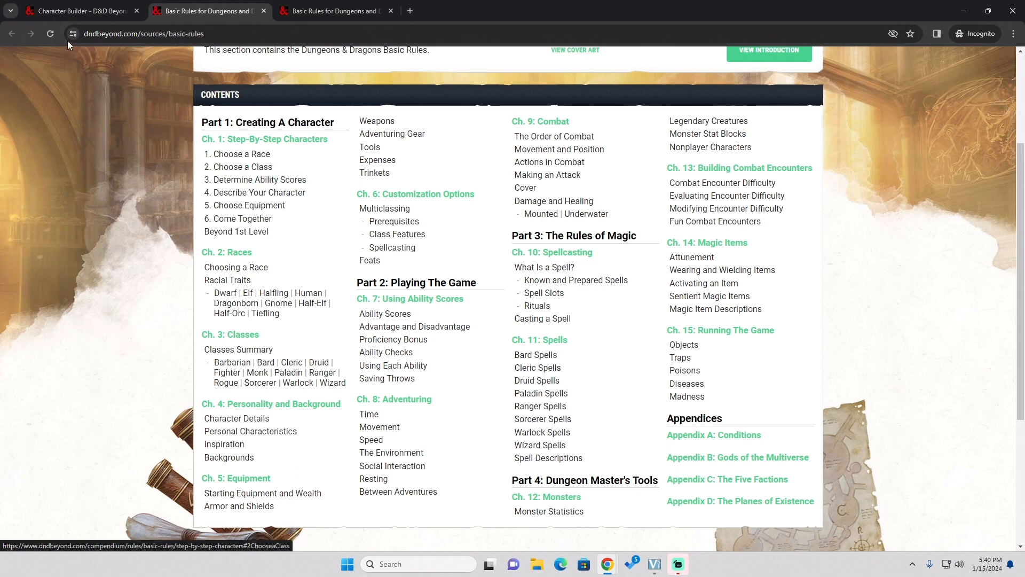
{"action": "key", "text": "ctrl+1"}
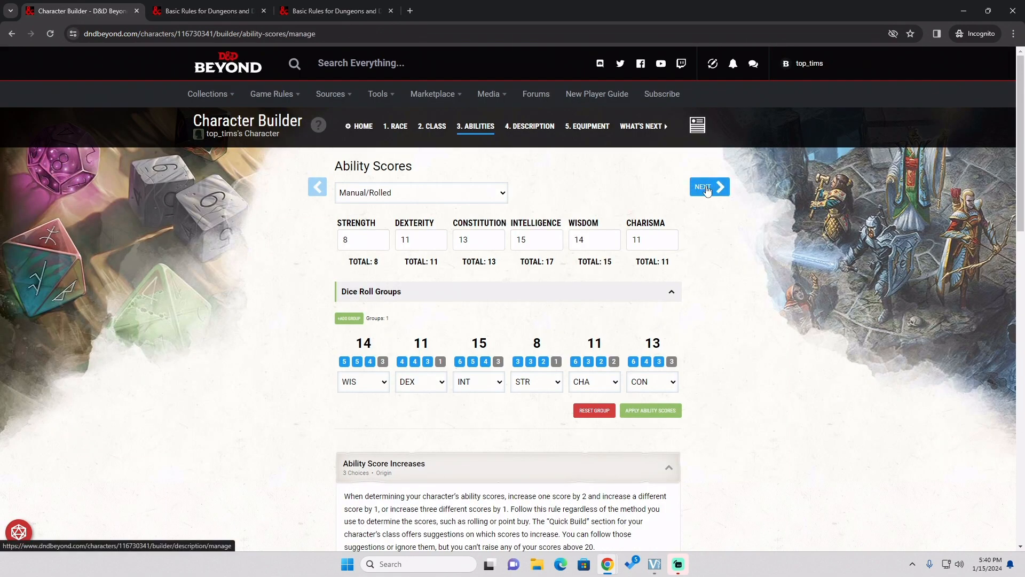
{"action": "left_click", "coordinate": [707, 191]}
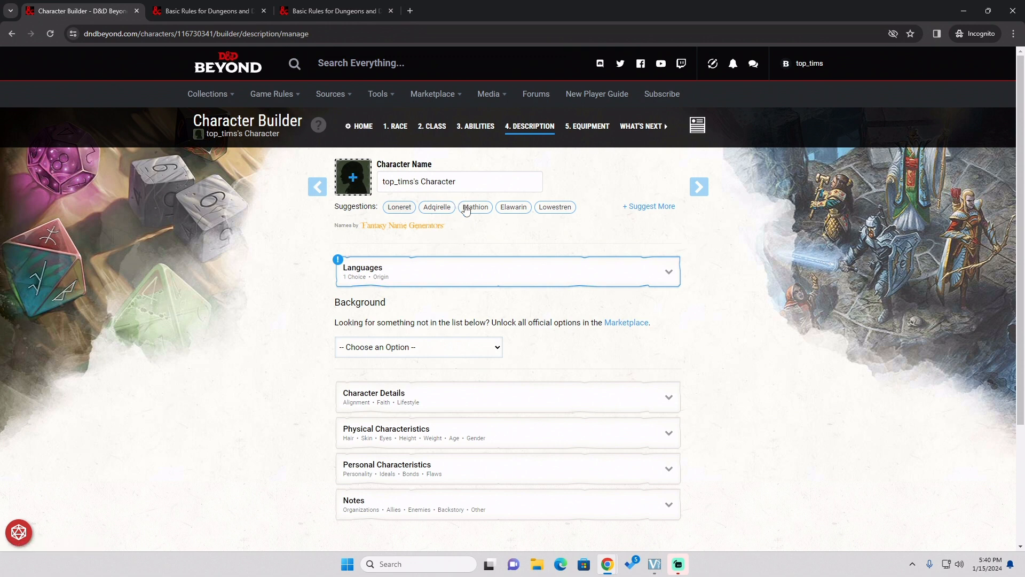
Name the character with the suggested name Elawarin and apply the red-haired Fairy portrait.
{"action": "left_click", "coordinate": [522, 211]}
{"action": "left_click", "coordinate": [354, 177]}
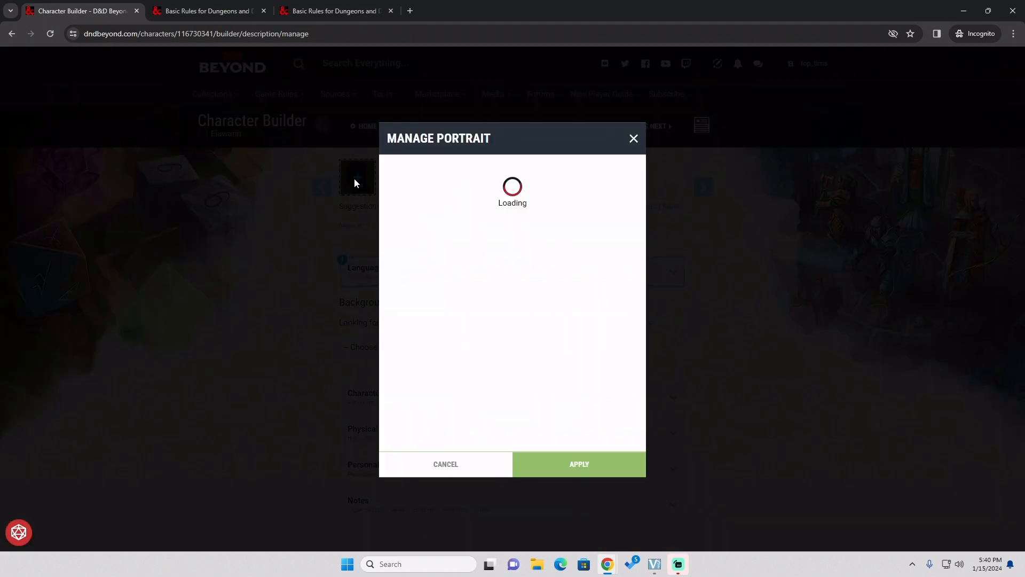
{"action": "left_click", "coordinate": [463, 230]}
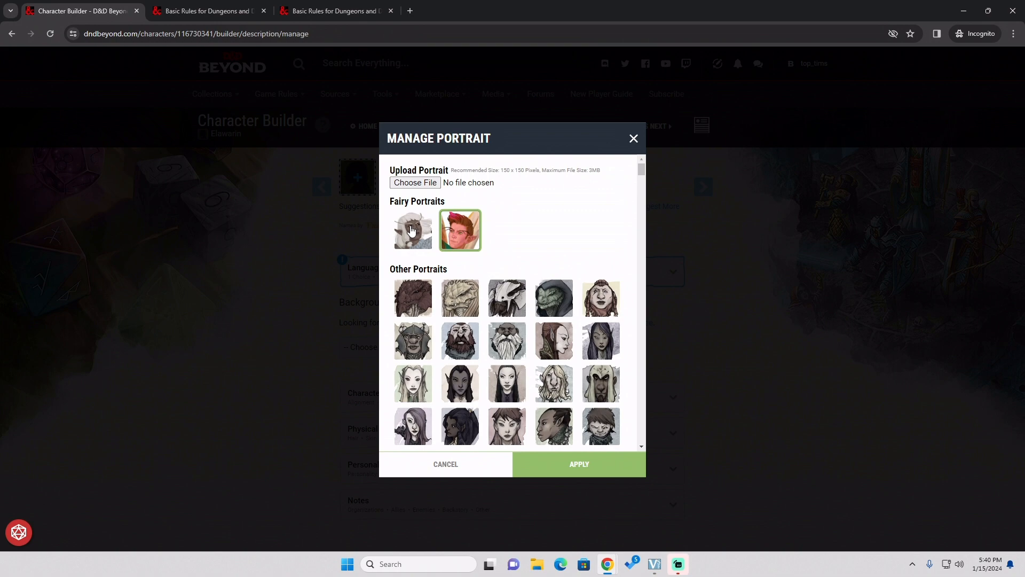
{"action": "left_click", "coordinate": [616, 469]}
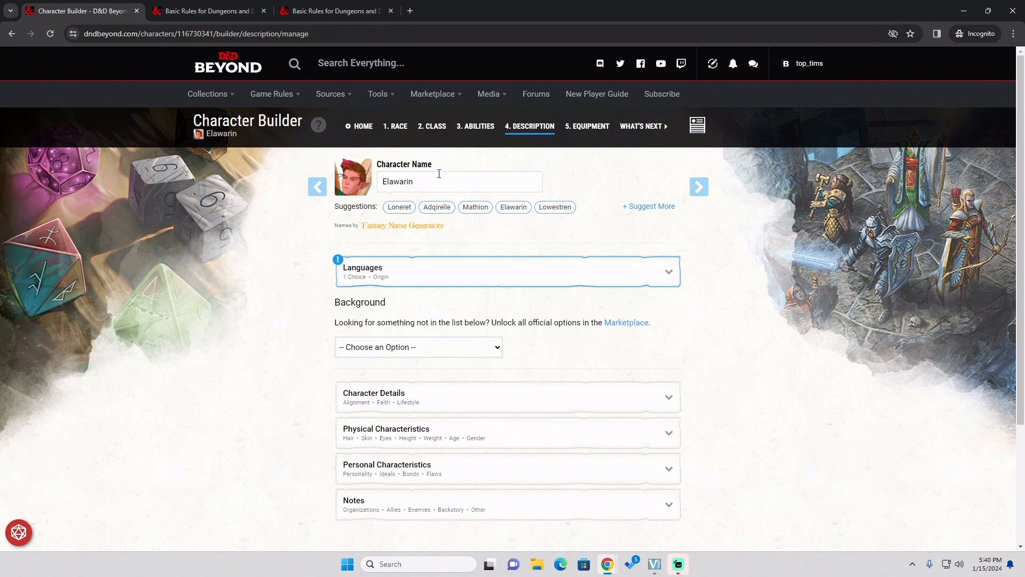
Choose Gnomish as the character's additional origin language.
{"action": "left_click", "coordinate": [468, 273]}
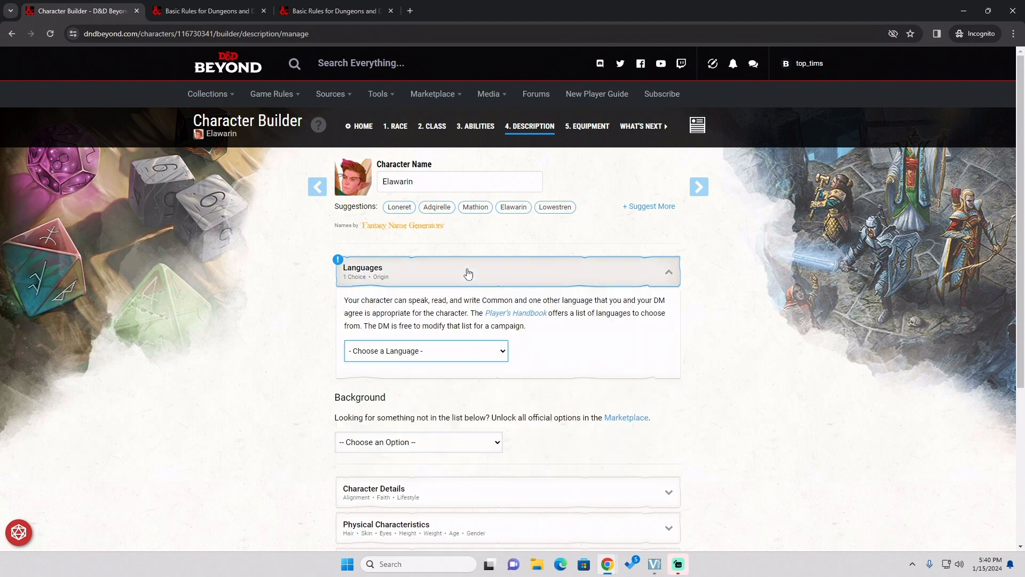
{"action": "left_click", "coordinate": [417, 354]}
{"action": "left_click", "coordinate": [659, 339]}
{"action": "left_click", "coordinate": [461, 353]}
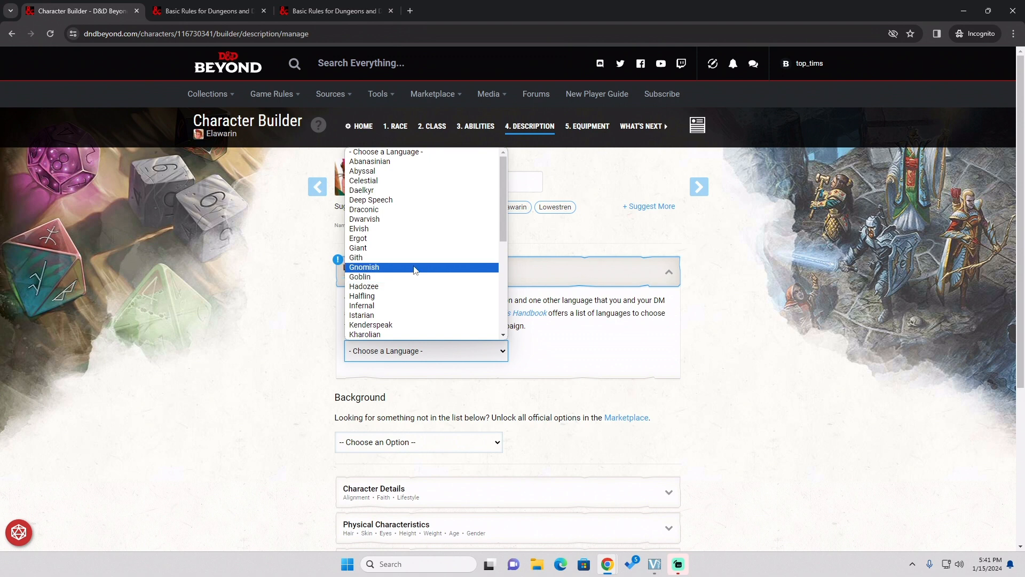
{"action": "scroll", "coordinate": [404, 228], "scroll_direction": "down", "scroll_amount": 5}
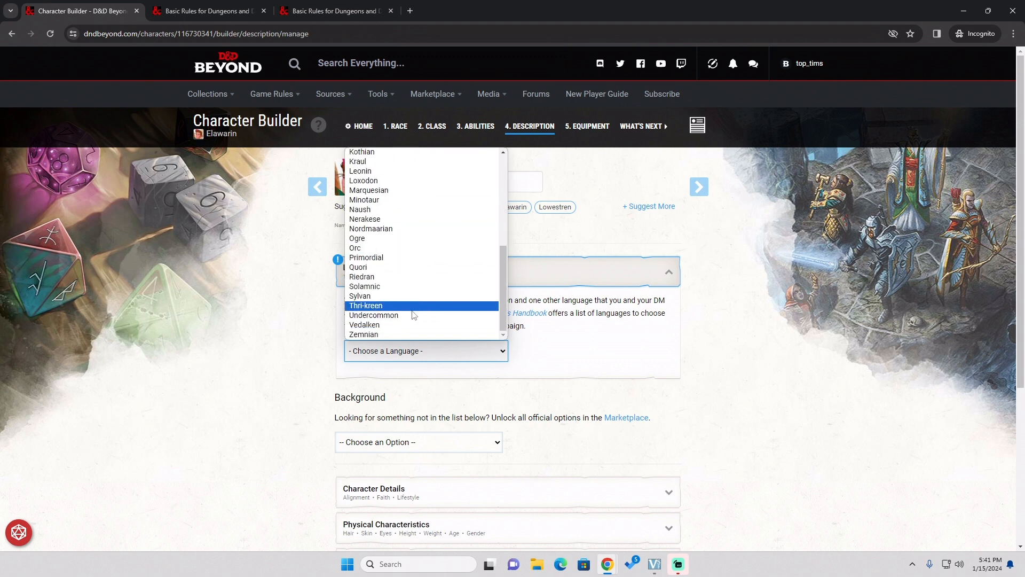
{"action": "scroll", "coordinate": [412, 315], "scroll_direction": "up", "scroll_amount": 4}
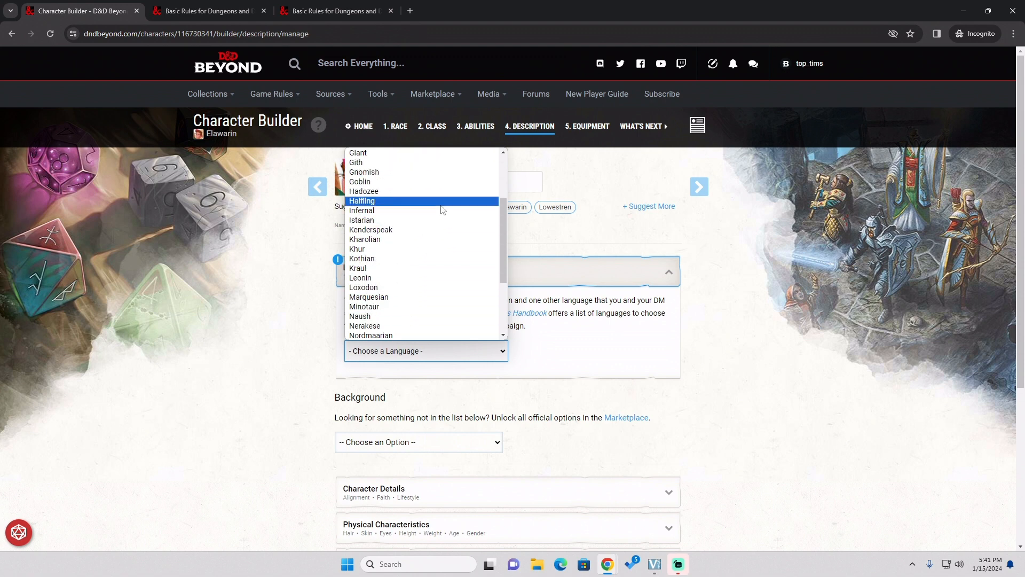
{"action": "scroll", "coordinate": [443, 209], "scroll_direction": "up", "scroll_amount": 3}
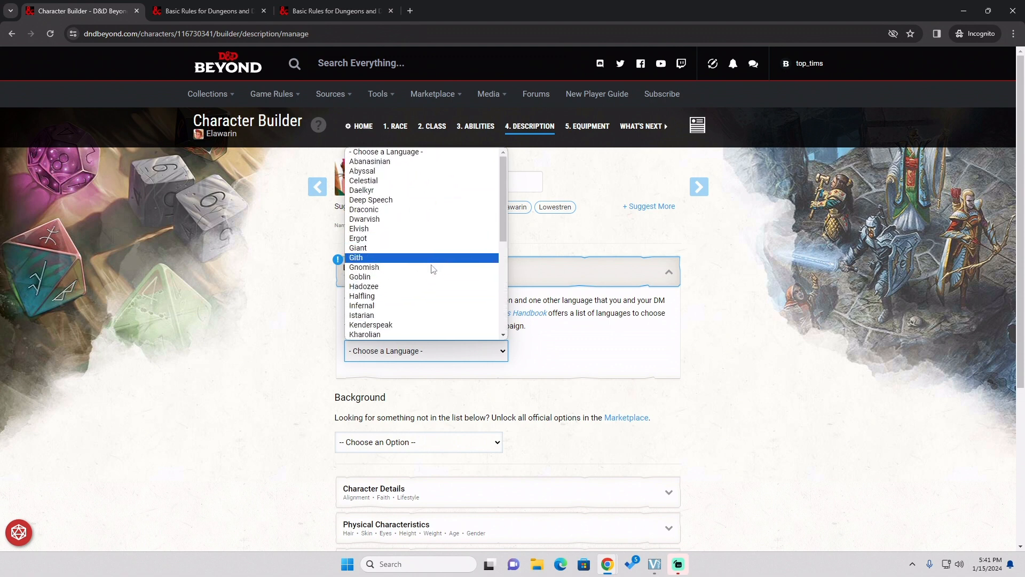
{"action": "left_click", "coordinate": [431, 267]}
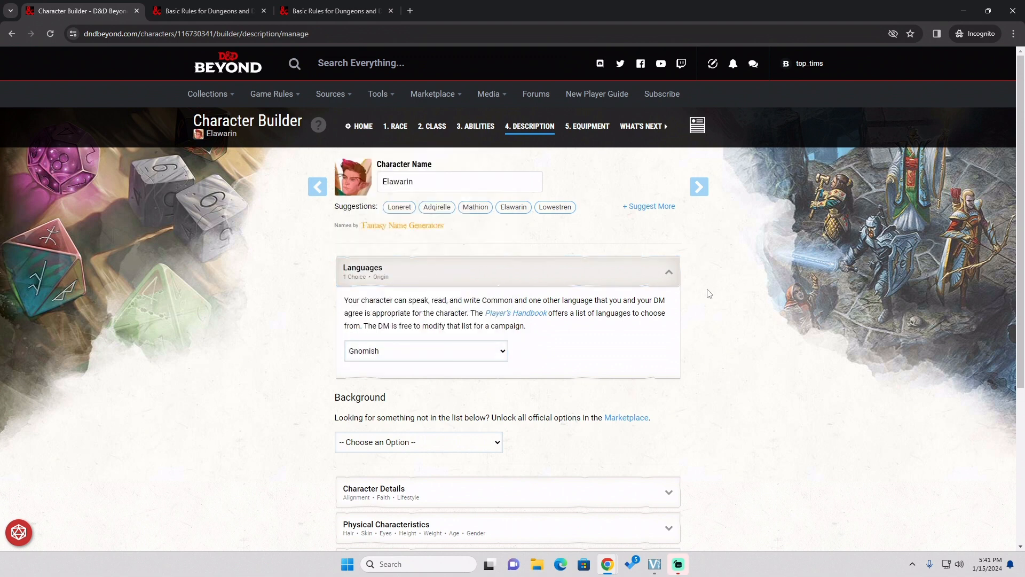
Look over the options in the Character Details and Personal Characteristics sections.
{"action": "scroll", "coordinate": [708, 299], "scroll_direction": "down", "scroll_amount": 3}
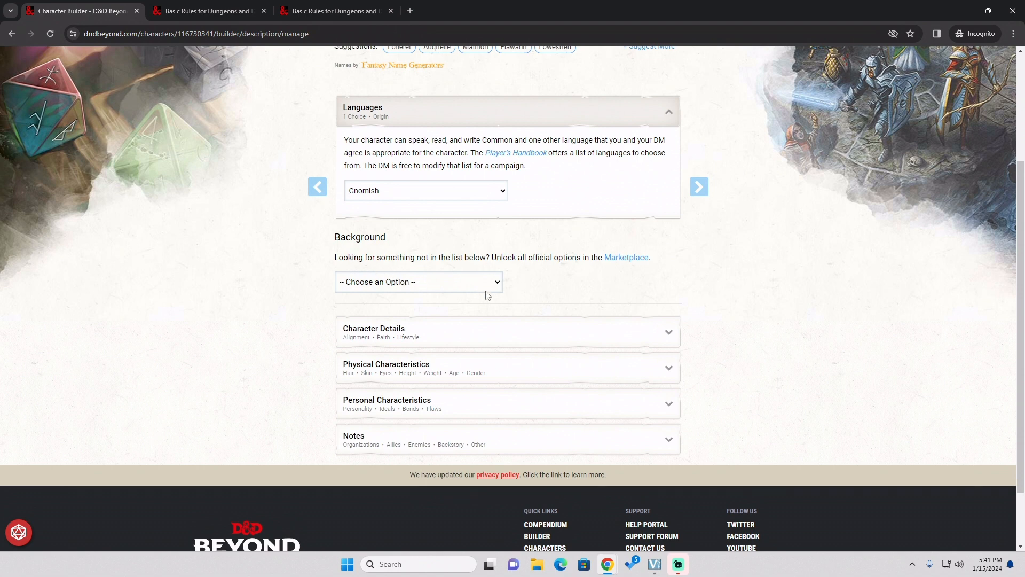
{"action": "left_click", "coordinate": [524, 334]}
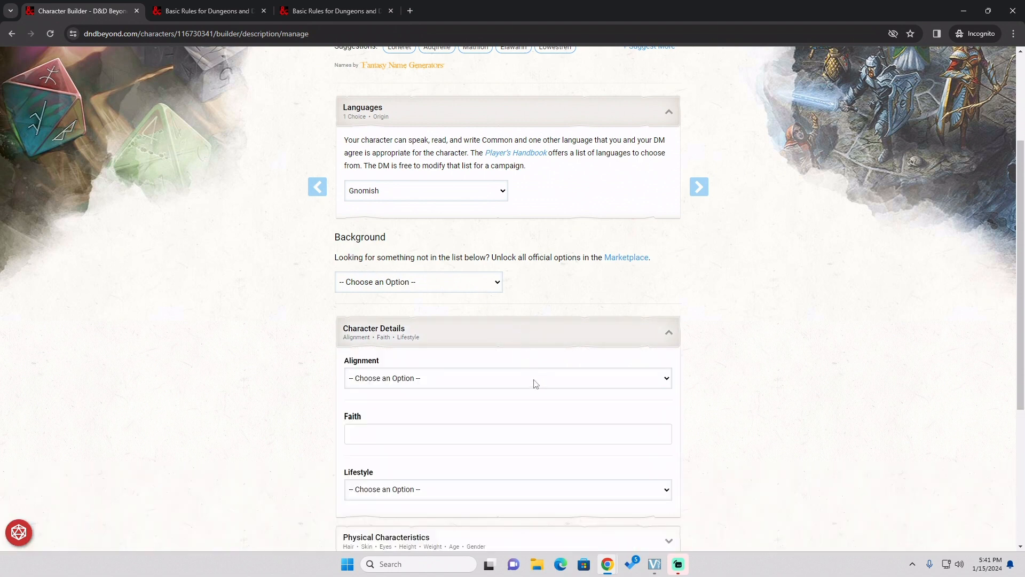
{"action": "left_click", "coordinate": [518, 336]}
{"action": "scroll", "coordinate": [521, 337], "scroll_direction": "down", "scroll_amount": 1}
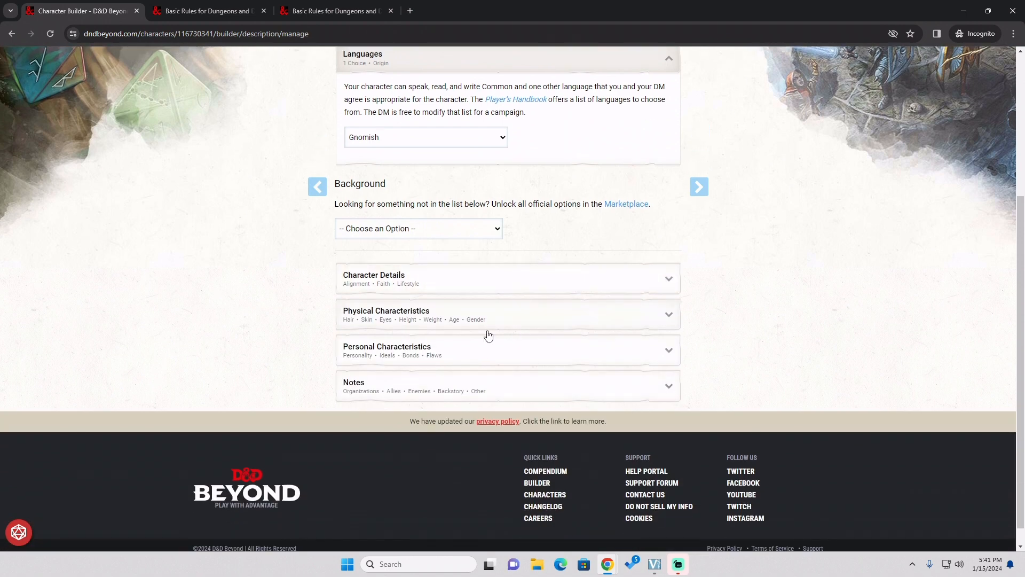
{"action": "left_click", "coordinate": [513, 362]}
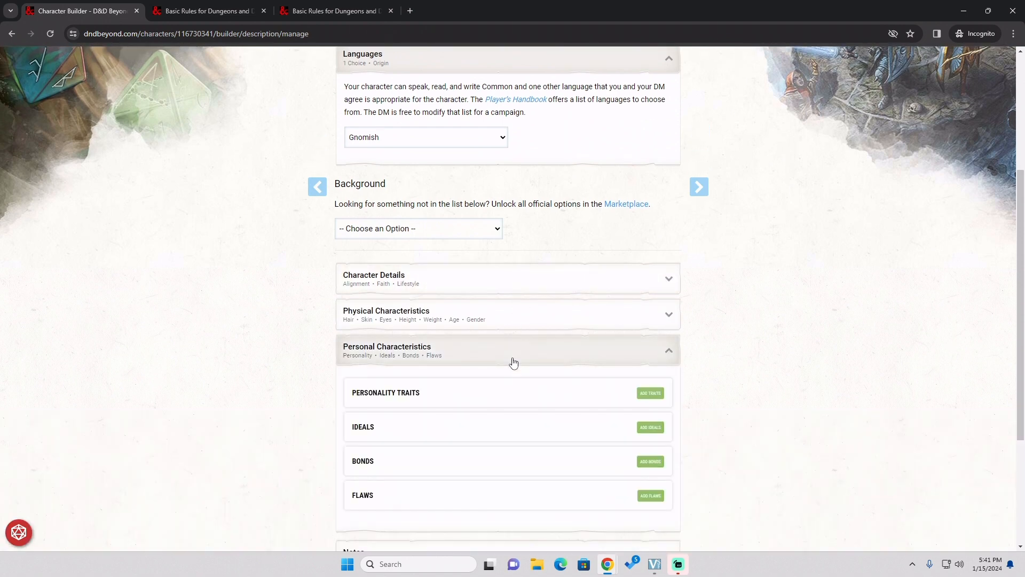
{"action": "left_click", "coordinate": [513, 362]}
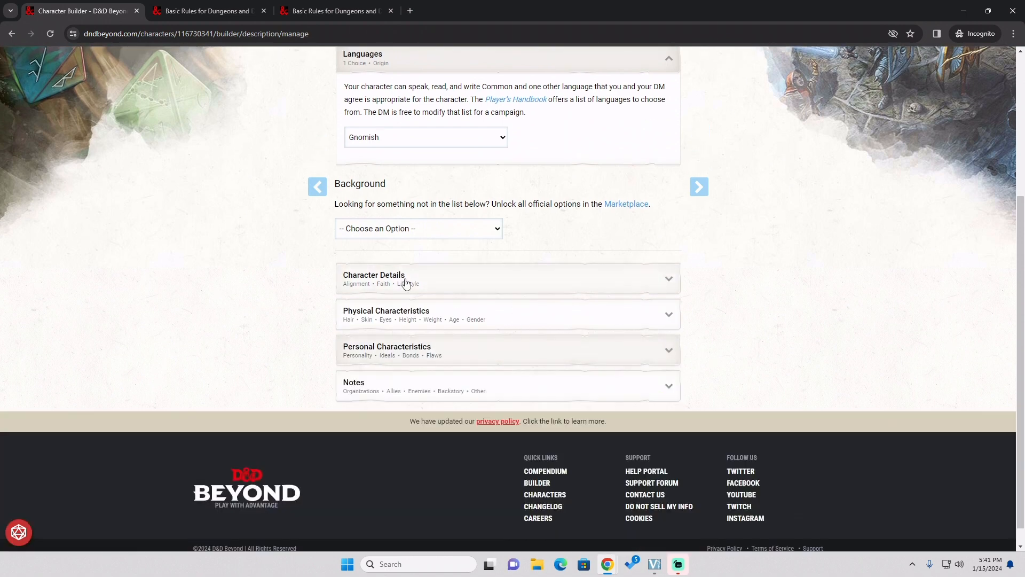
Browse the available backgrounds and set the character's background to Outlander.
{"action": "left_click", "coordinate": [425, 230]}
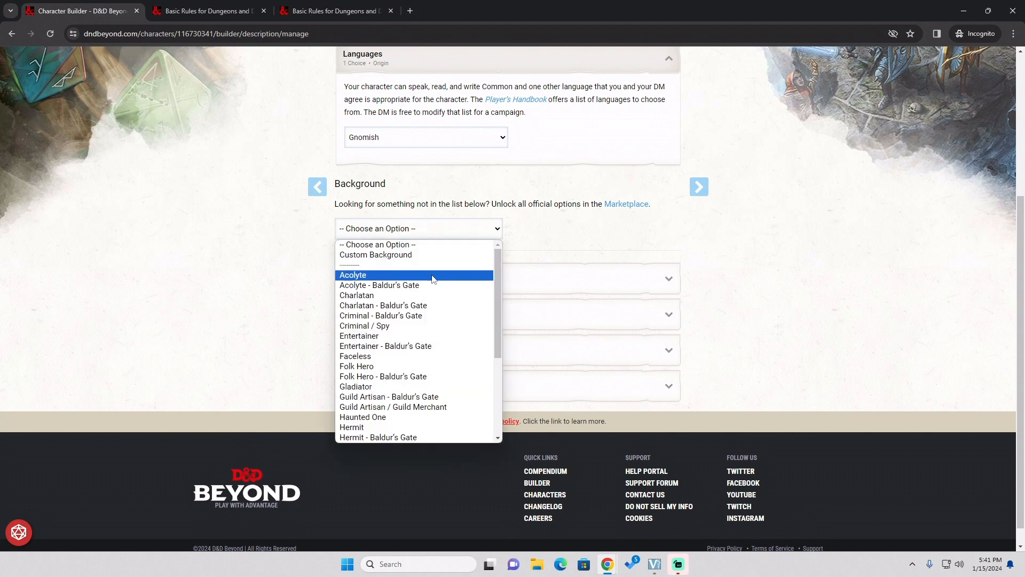
{"action": "scroll", "coordinate": [435, 280], "scroll_direction": "down", "scroll_amount": 3}
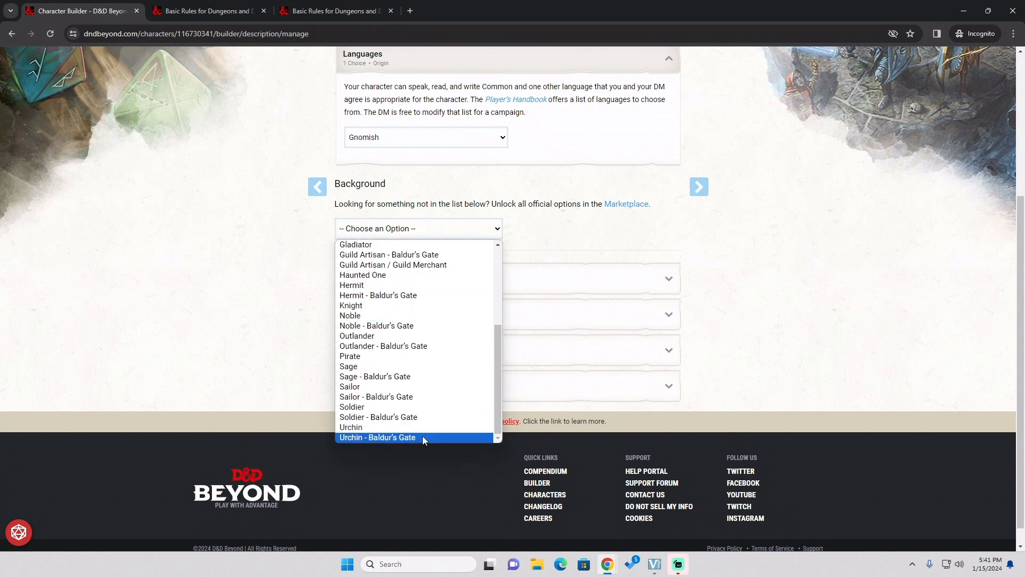
{"action": "scroll", "coordinate": [433, 340], "scroll_direction": "up", "scroll_amount": 3}
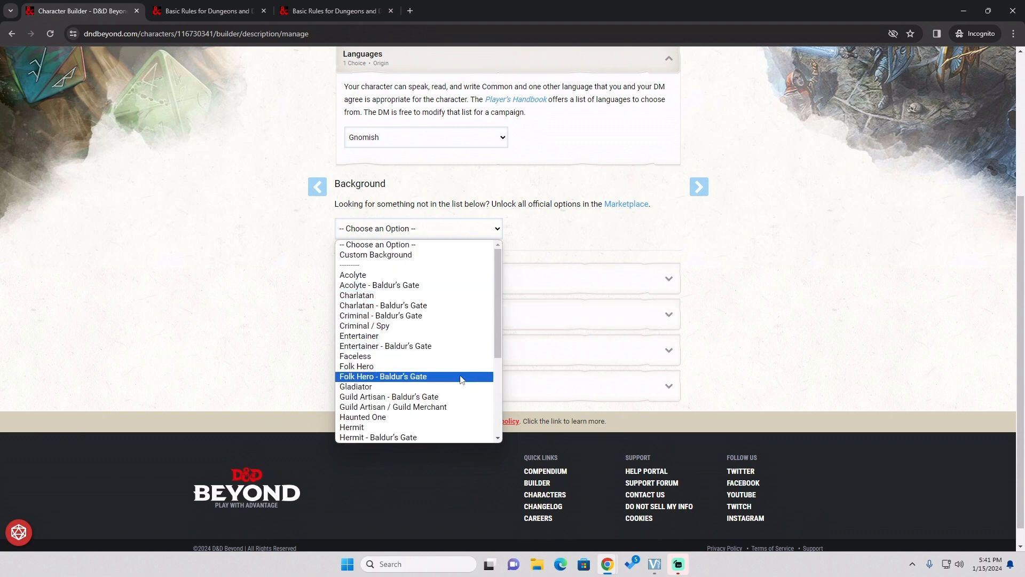
{"action": "scroll", "coordinate": [460, 374], "scroll_direction": "down", "scroll_amount": 2}
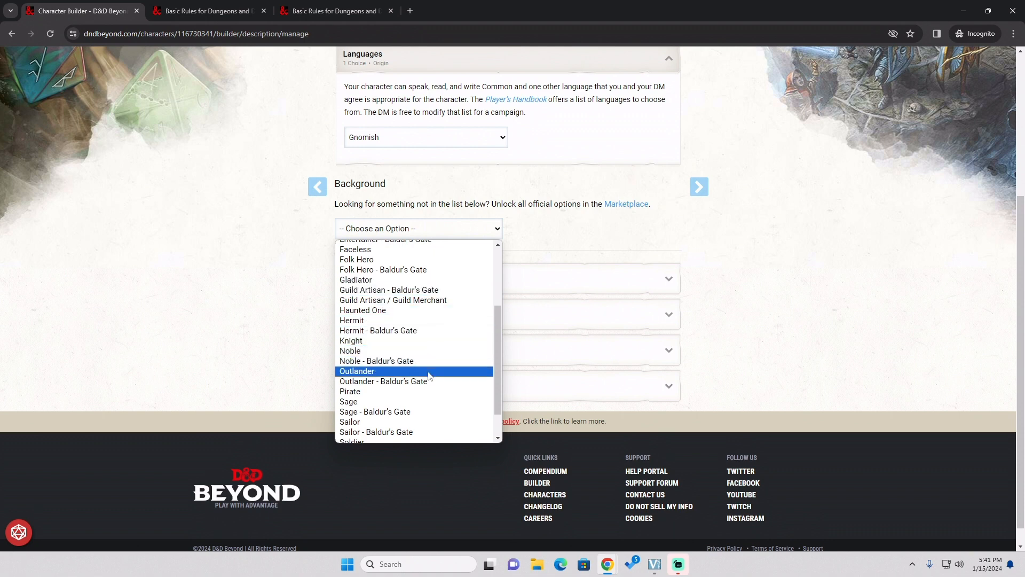
{"action": "scroll", "coordinate": [430, 376], "scroll_direction": "down", "scroll_amount": 1}
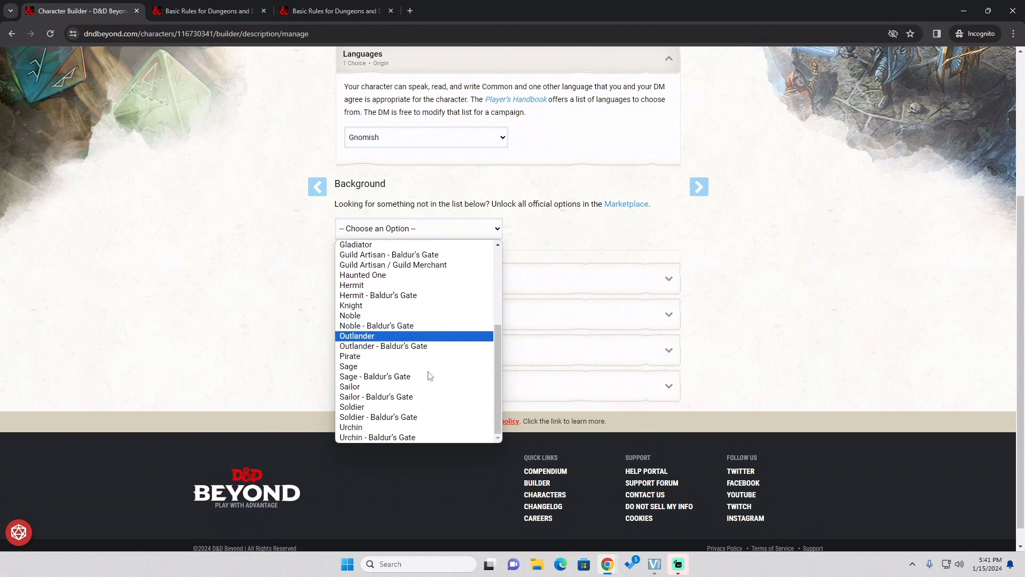
{"action": "left_click", "coordinate": [409, 336]}
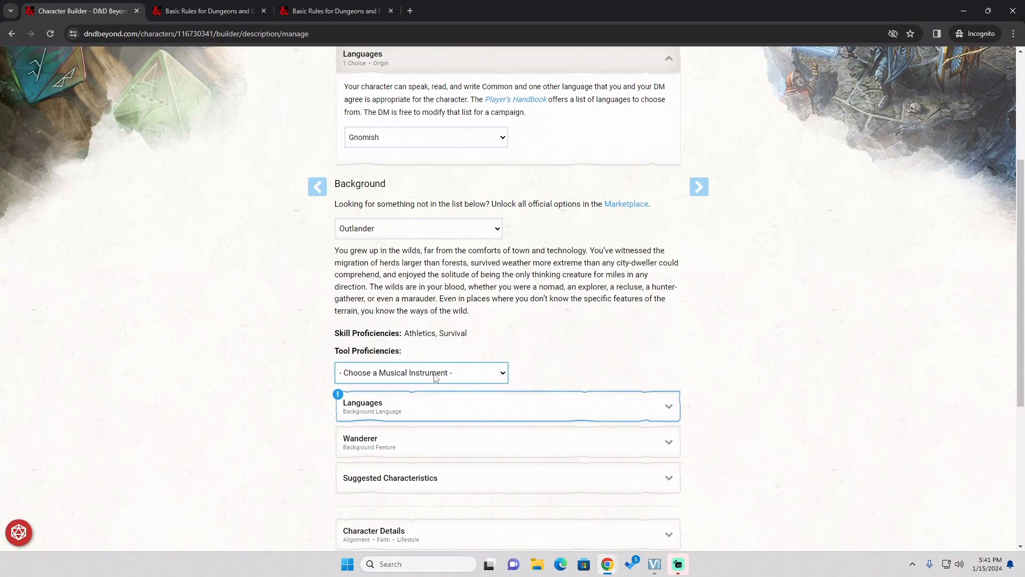
Choose the Lyre as the musical instrument for the Outlander tool proficiency.
{"action": "left_click", "coordinate": [443, 374]}
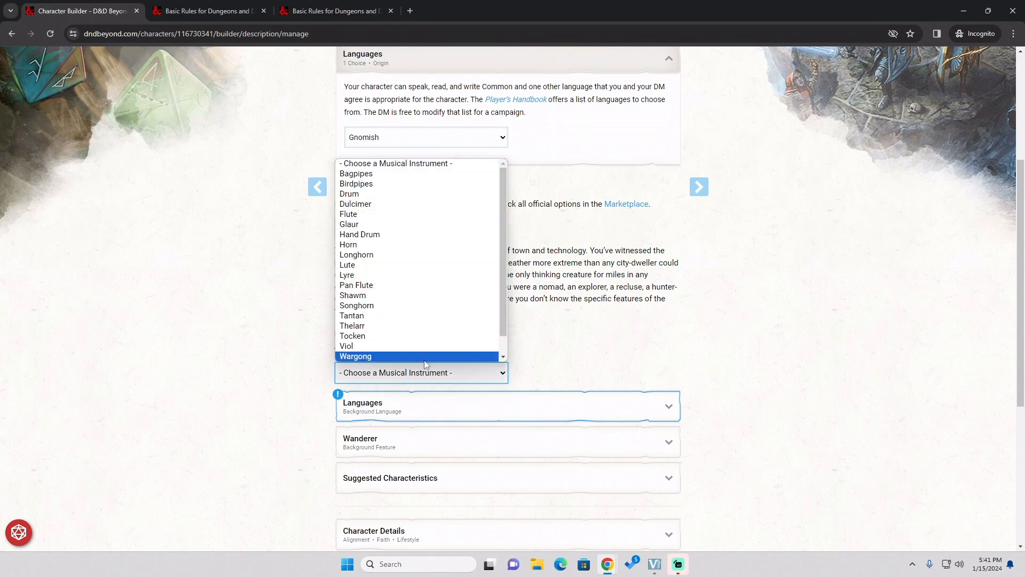
{"action": "scroll", "coordinate": [398, 199], "scroll_direction": "down", "scroll_amount": 2}
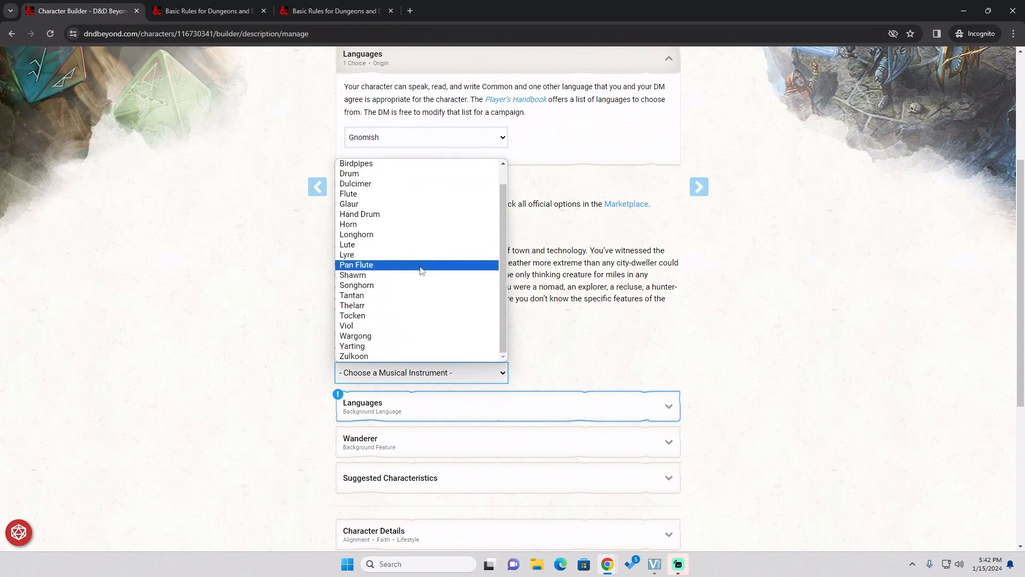
{"action": "left_click", "coordinate": [412, 259]}
Choose Celestial as the background language granted by Outlander.
{"action": "scroll", "coordinate": [746, 293], "scroll_direction": "down", "scroll_amount": 1}
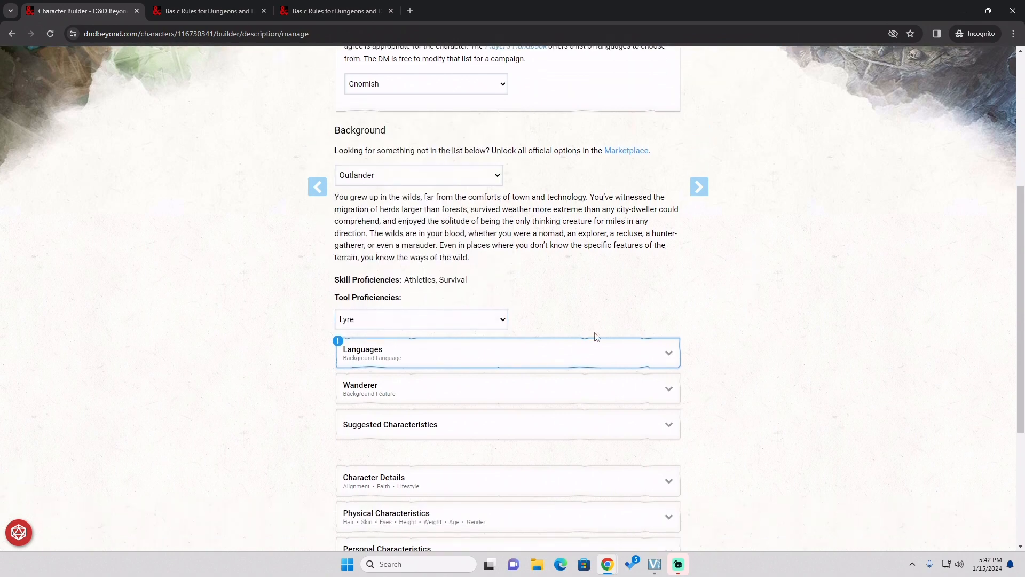
{"action": "left_click", "coordinate": [575, 359]}
{"action": "left_click", "coordinate": [463, 398]}
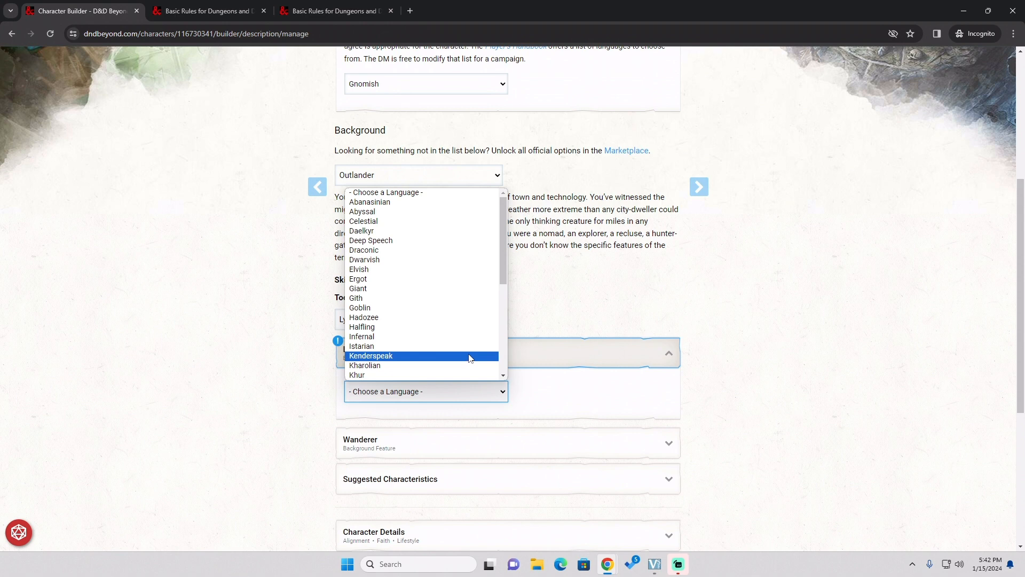
{"action": "scroll", "coordinate": [469, 358], "scroll_direction": "down", "scroll_amount": 3}
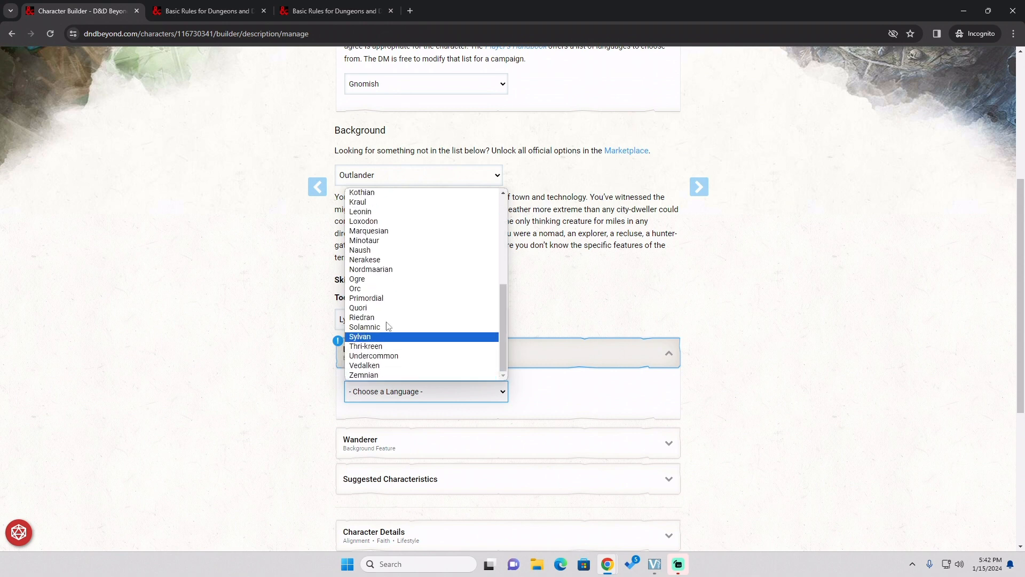
{"action": "scroll", "coordinate": [469, 331], "scroll_direction": "up", "scroll_amount": 3}
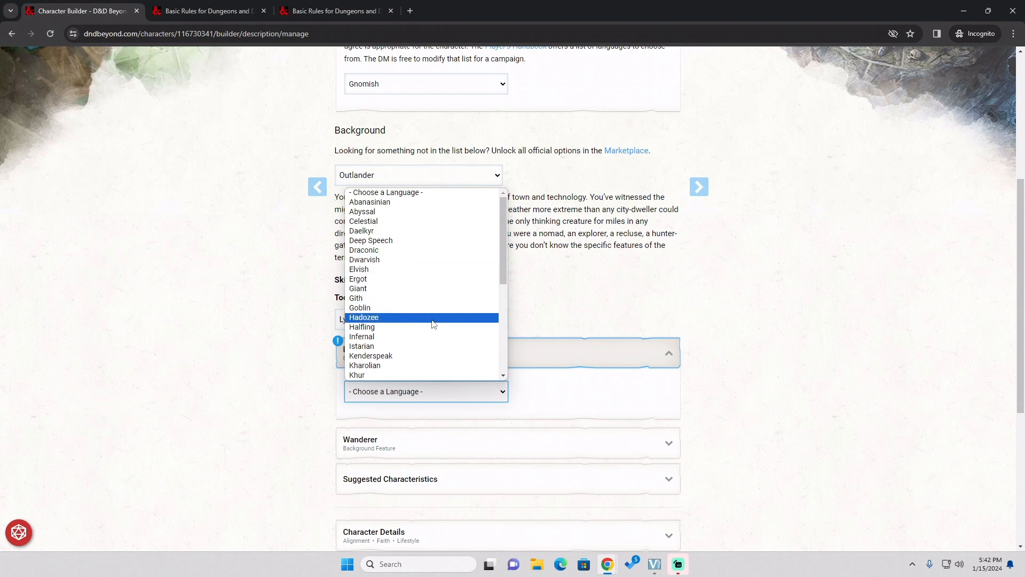
{"action": "scroll", "coordinate": [400, 229], "scroll_direction": "down", "scroll_amount": 4}
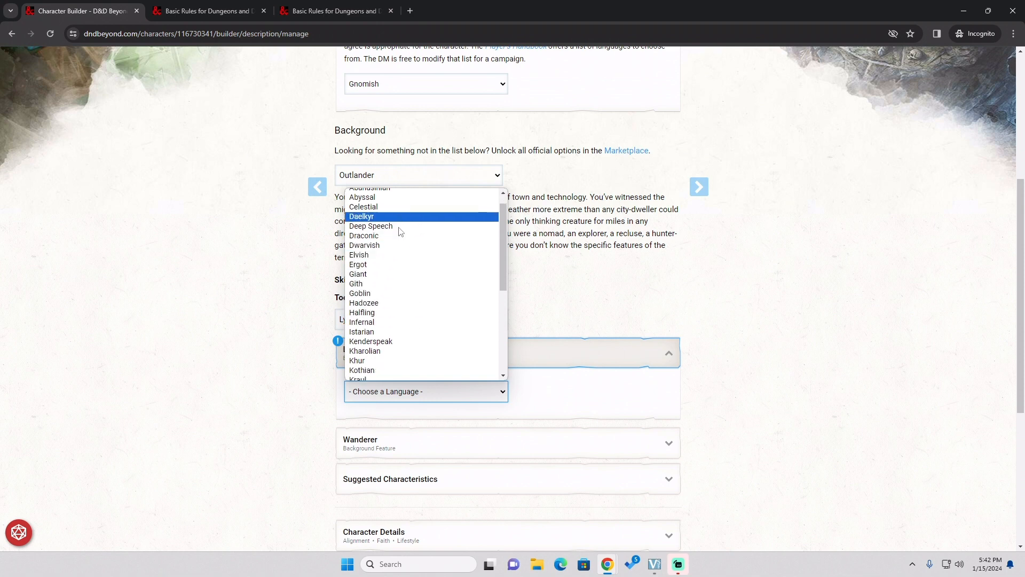
{"action": "scroll", "coordinate": [403, 220], "scroll_direction": "up", "scroll_amount": 4}
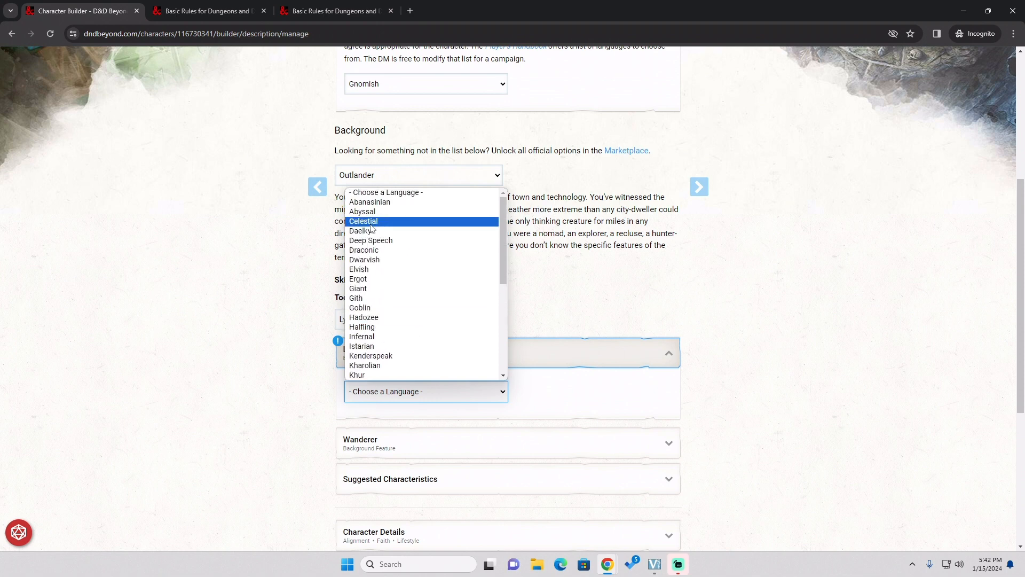
{"action": "left_click", "coordinate": [366, 221]}
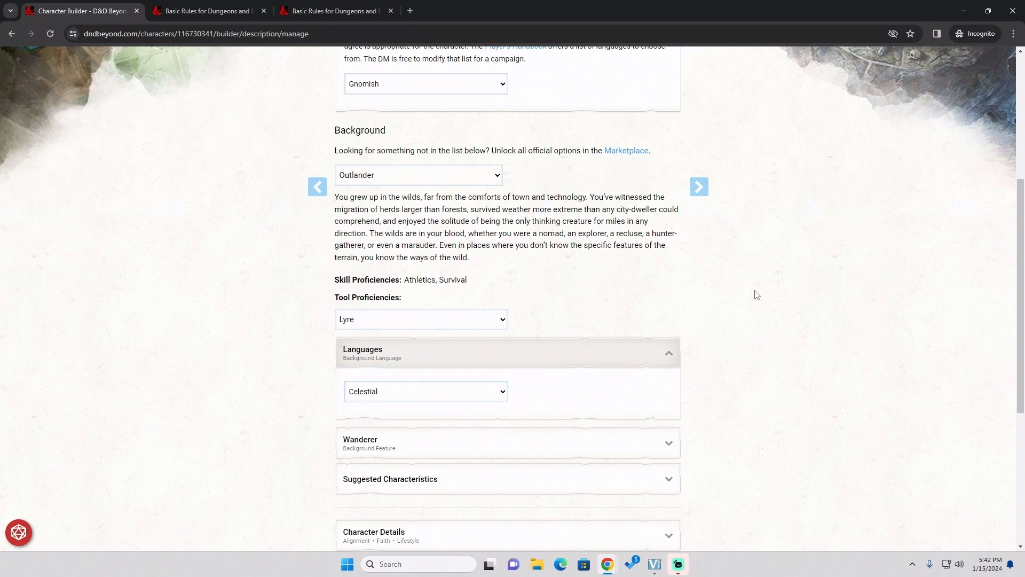
Read the Wanderer background feature and check the list of backgrounds, keeping Outlander selected.
{"action": "scroll", "coordinate": [757, 295], "scroll_direction": "down", "scroll_amount": 2}
{"action": "left_click", "coordinate": [582, 338]}
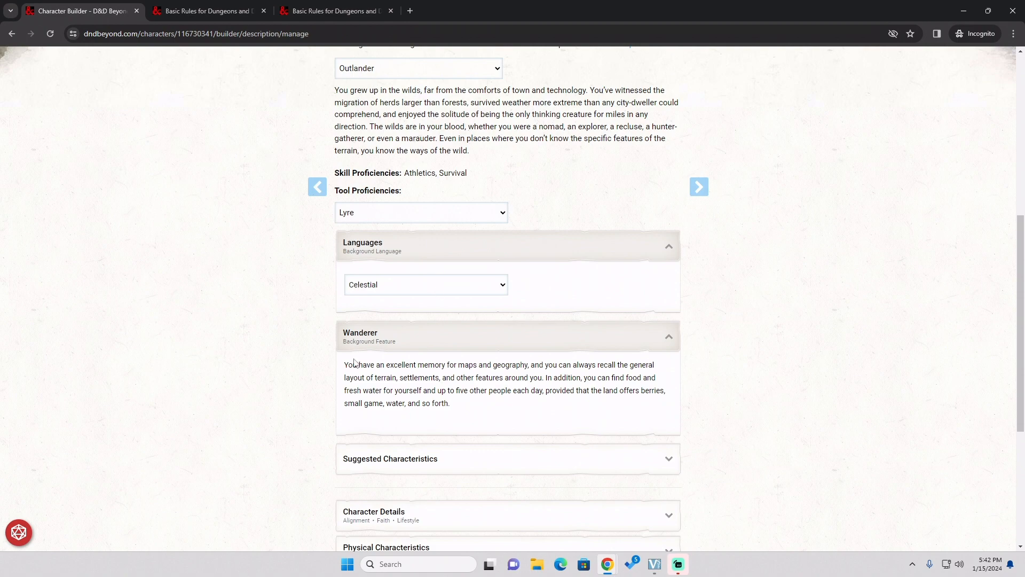
{"action": "left_click_drag", "start_coordinate": [347, 362], "coordinate": [531, 362]}
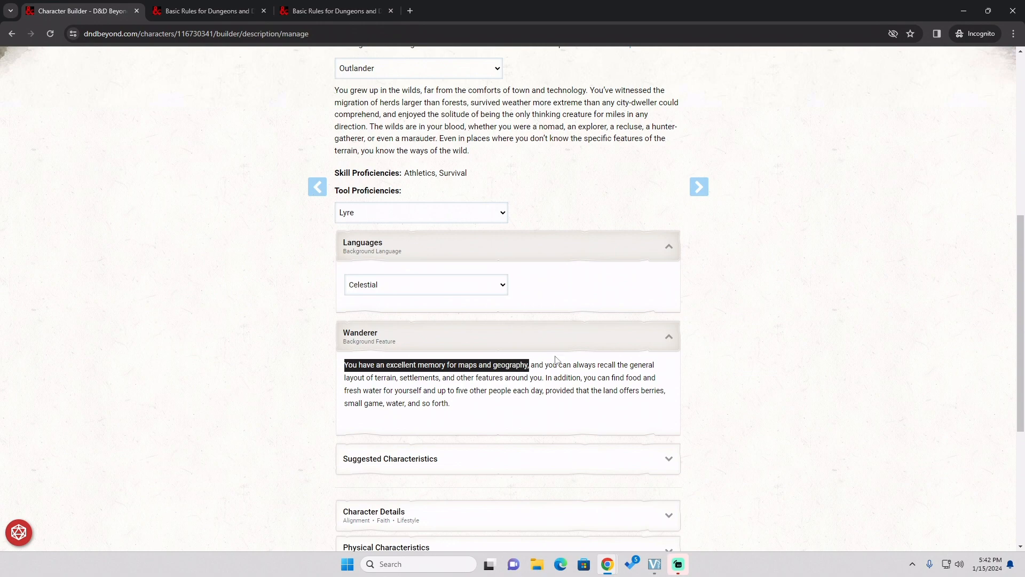
{"action": "left_click", "coordinate": [617, 359]}
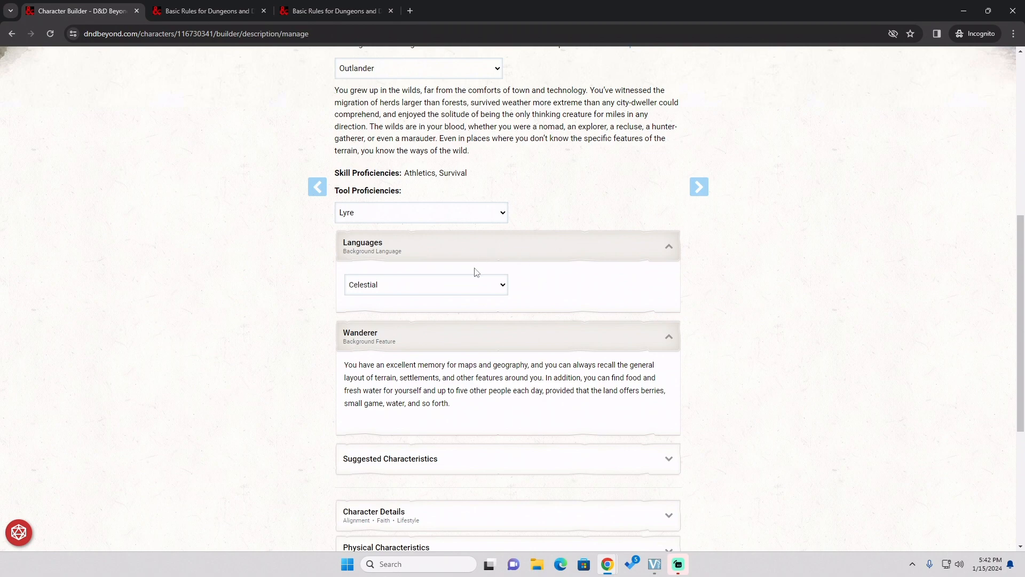
{"action": "scroll", "coordinate": [515, 224], "scroll_direction": "up", "scroll_amount": 1}
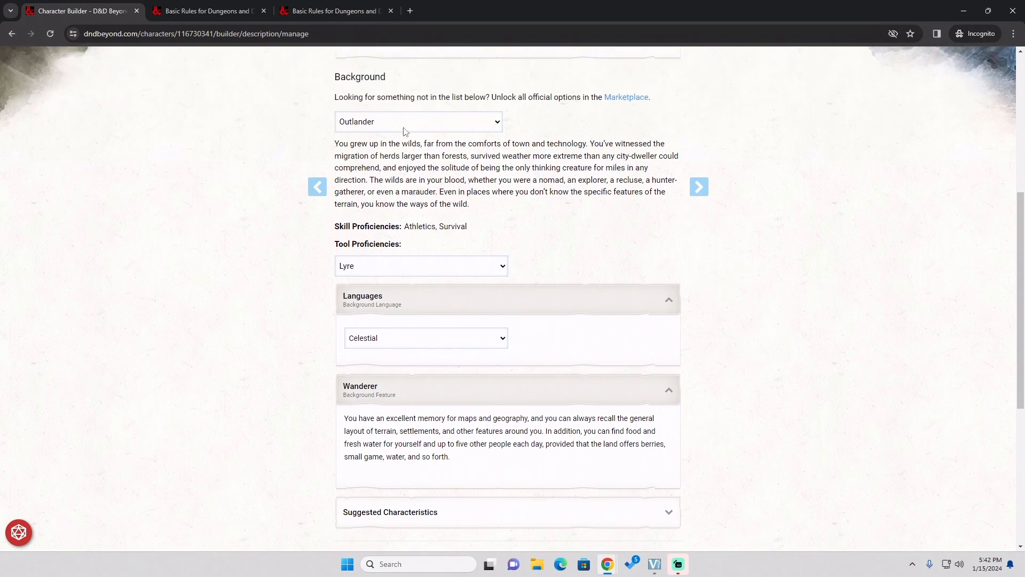
{"action": "left_click", "coordinate": [404, 128]}
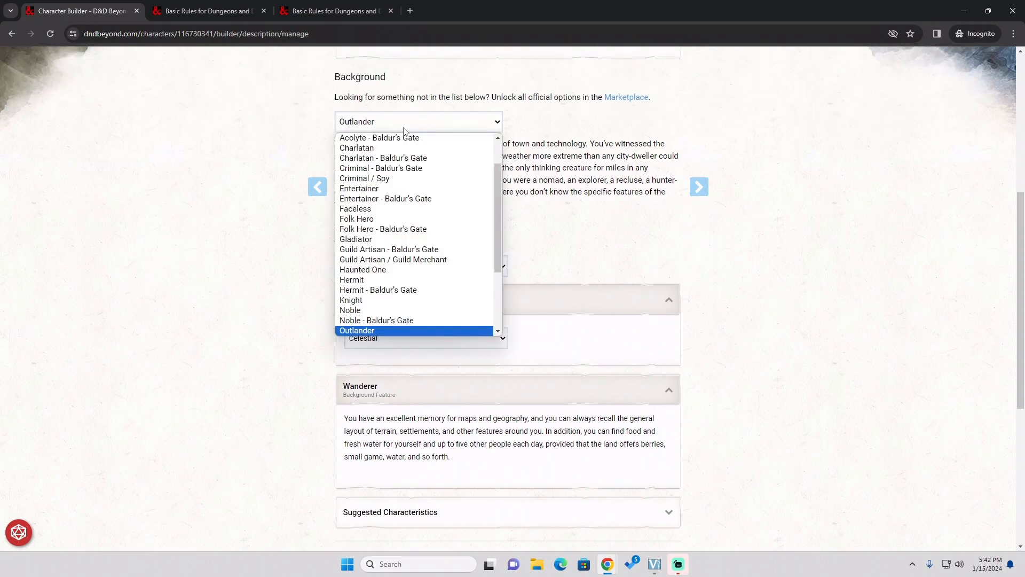
{"action": "left_click", "coordinate": [798, 170]}
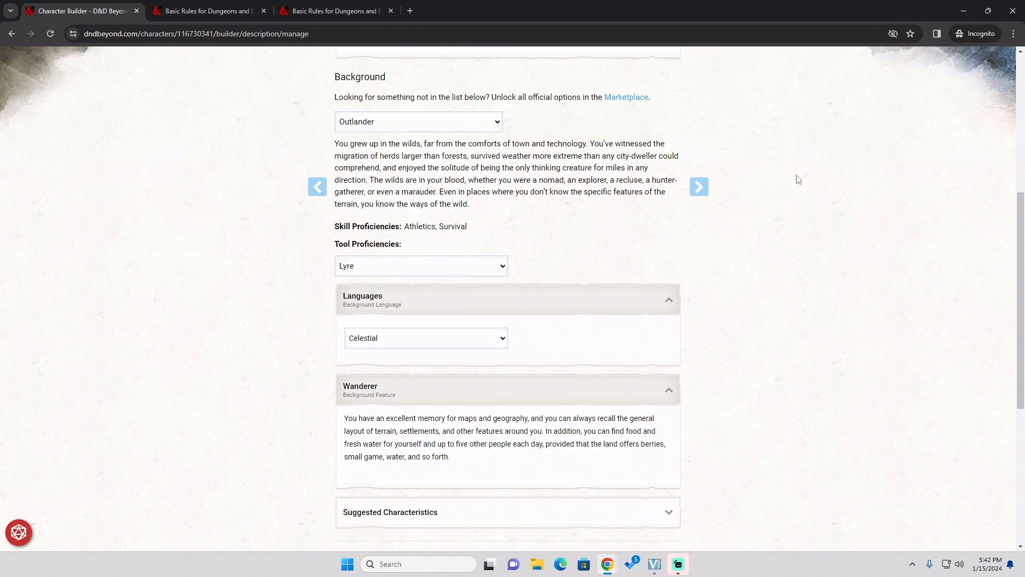
Expand the Outlander's Suggested Characteristics and add two randomly picked personality traits to the character.
{"action": "scroll", "coordinate": [798, 181], "scroll_direction": "down", "scroll_amount": 4}
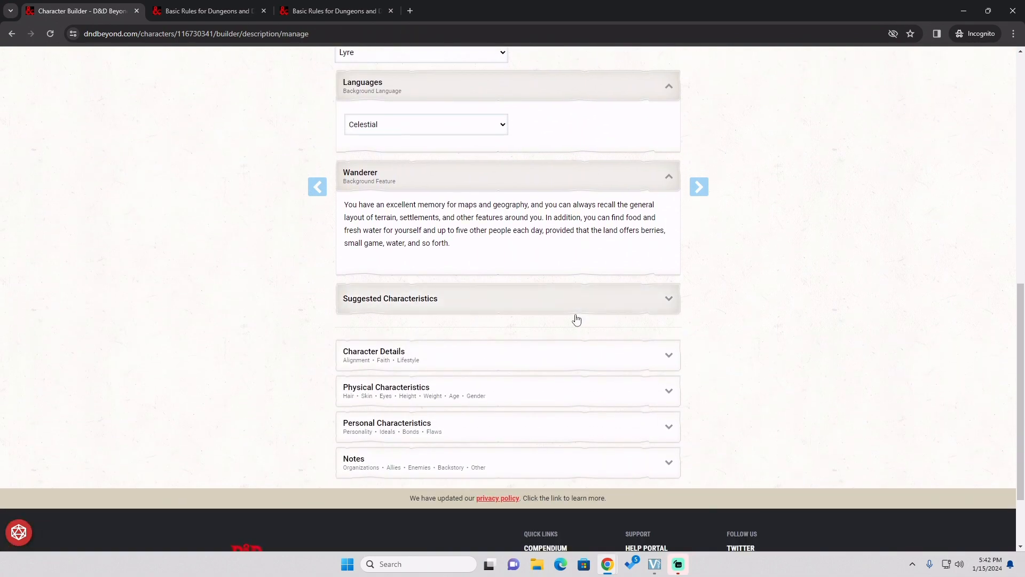
{"action": "left_click", "coordinate": [575, 316]}
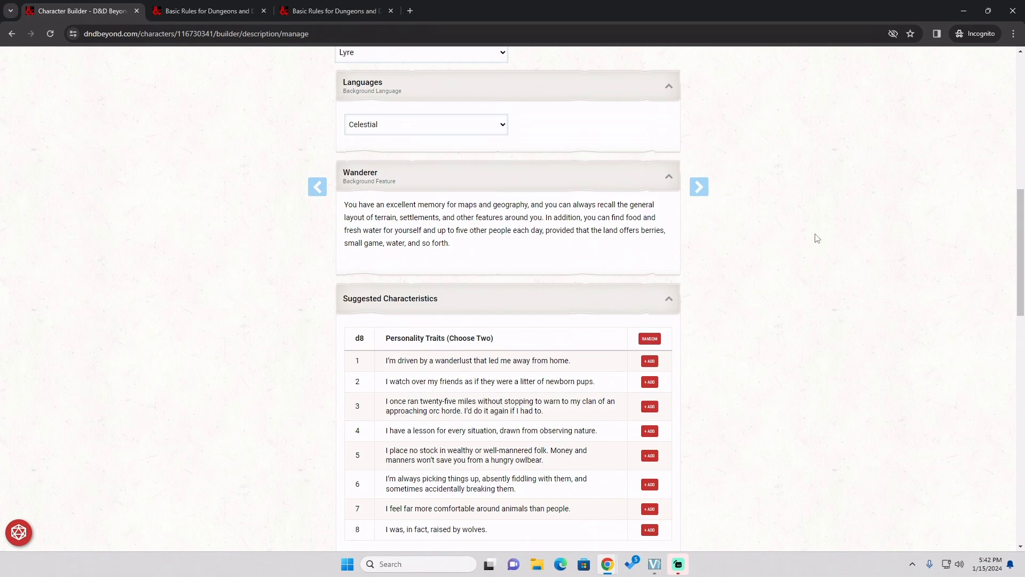
{"action": "scroll", "coordinate": [828, 332], "scroll_direction": "down", "scroll_amount": 2}
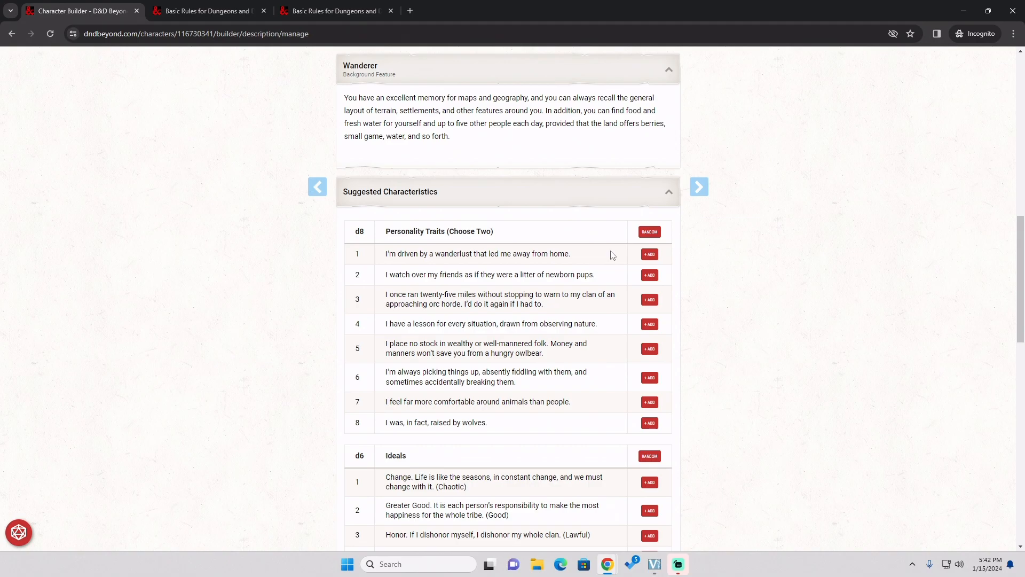
{"action": "left_click", "coordinate": [653, 234]}
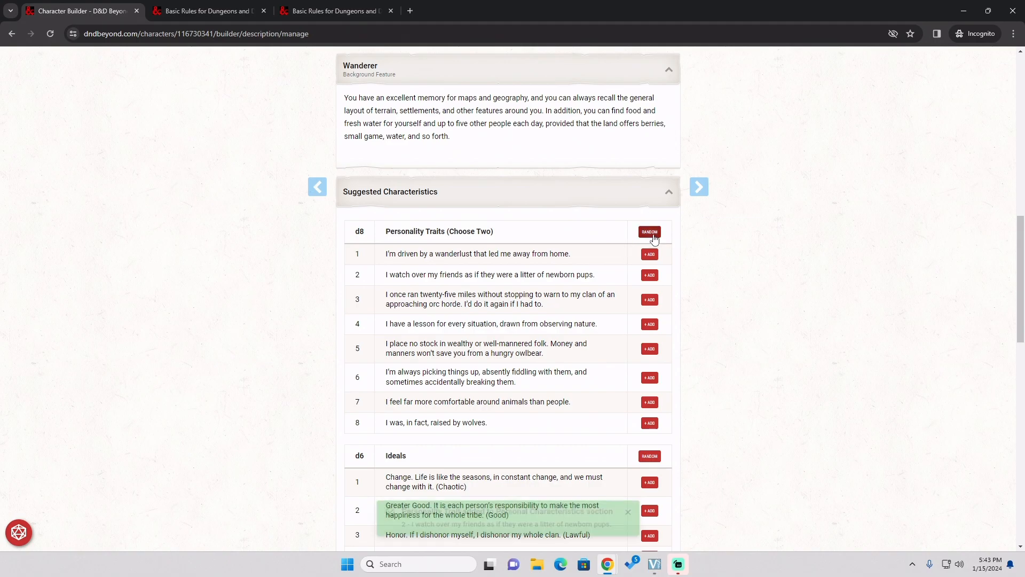
{"action": "left_click", "coordinate": [653, 236]}
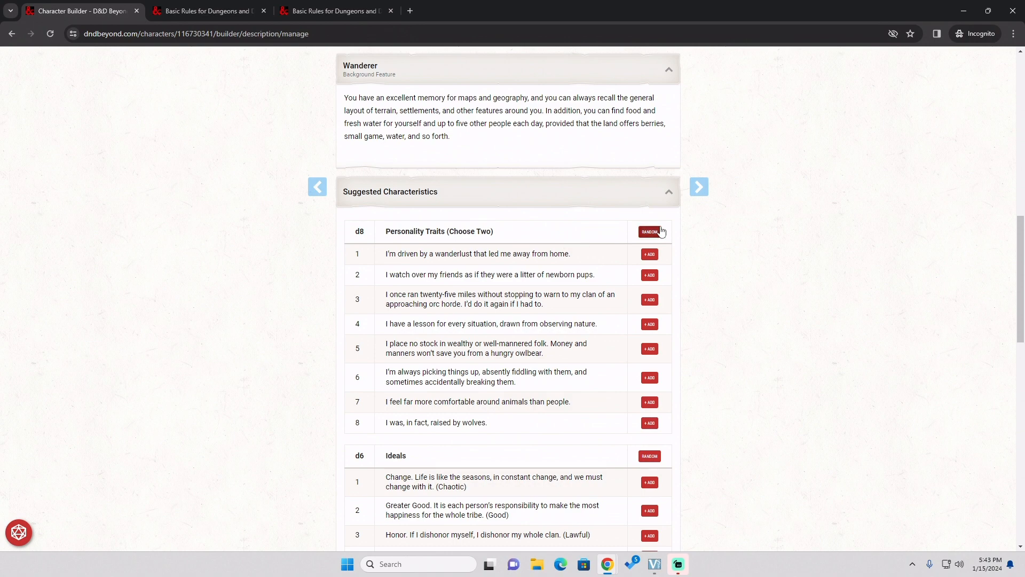
Add a randomly picked ideal from the Outlander's suggested Ideals table.
{"action": "scroll", "coordinate": [444, 320], "scroll_direction": "down", "scroll_amount": 1}
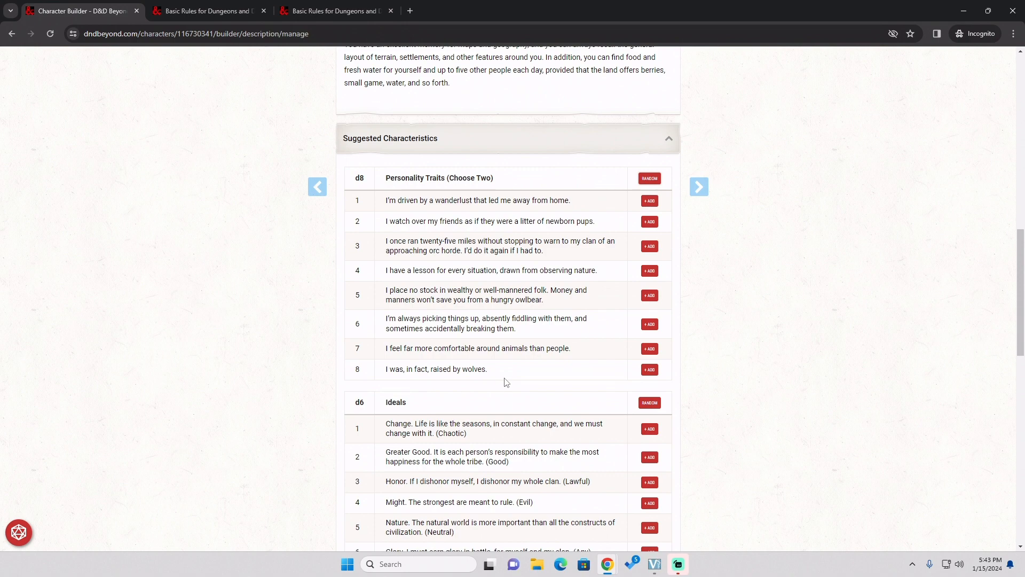
{"action": "scroll", "coordinate": [505, 382], "scroll_direction": "down", "scroll_amount": 3}
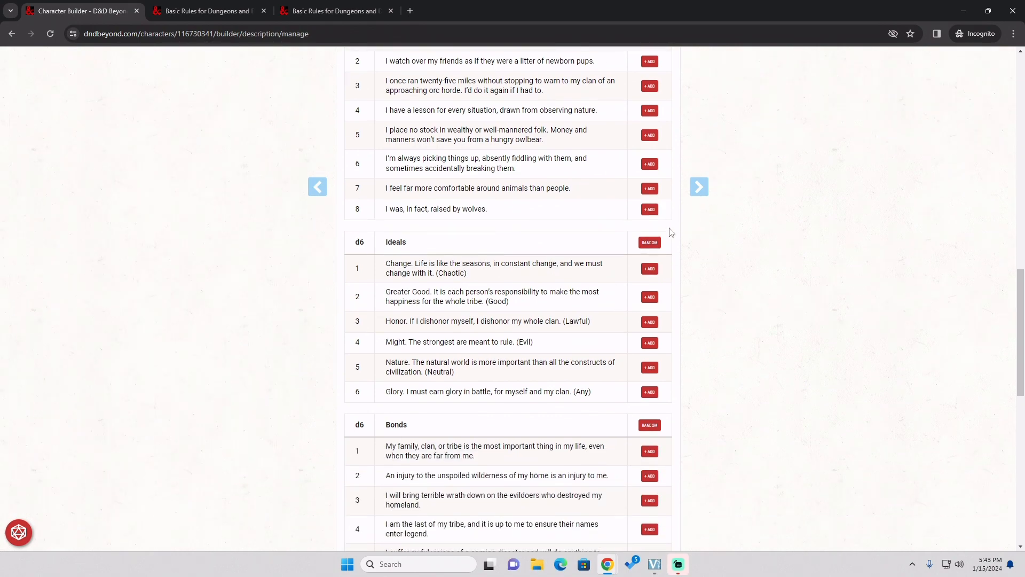
{"action": "left_click", "coordinate": [650, 242]}
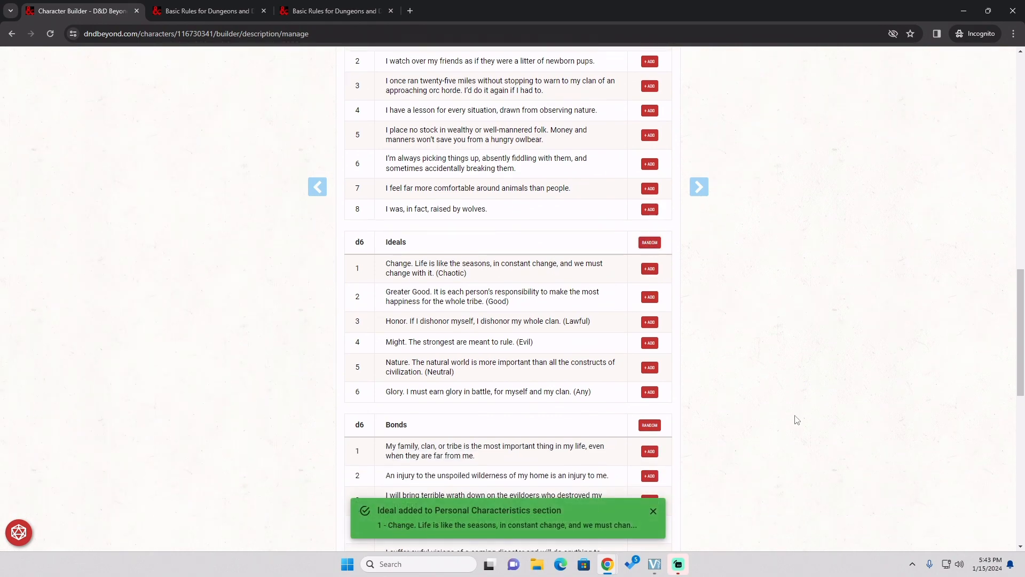
Review the Personality Traits and Ideals tables, checking the alignment noted beside the Change ideal.
{"action": "scroll", "coordinate": [797, 420], "scroll_direction": "down", "scroll_amount": 1}
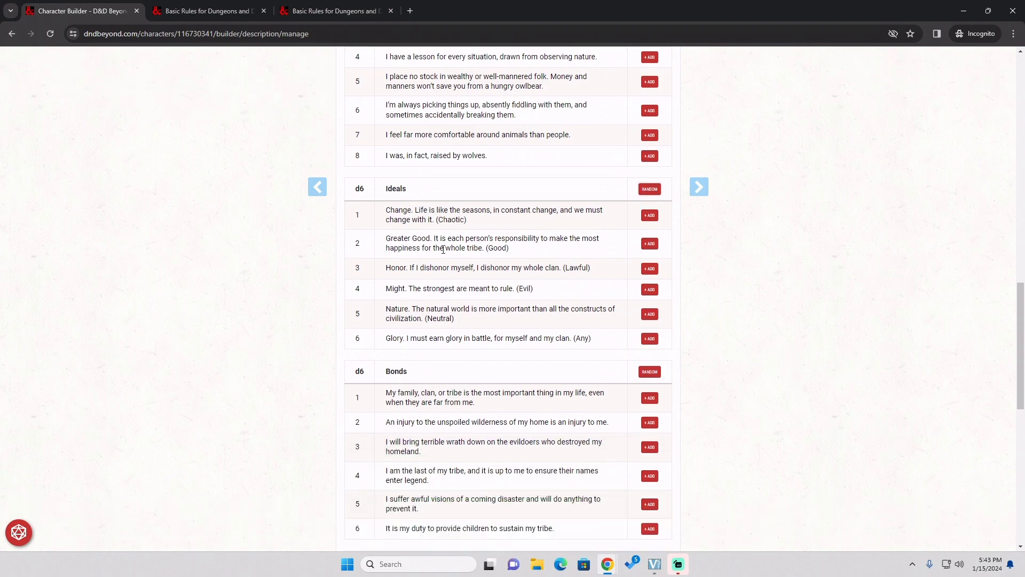
{"action": "scroll", "coordinate": [434, 260], "scroll_direction": "up", "scroll_amount": 2}
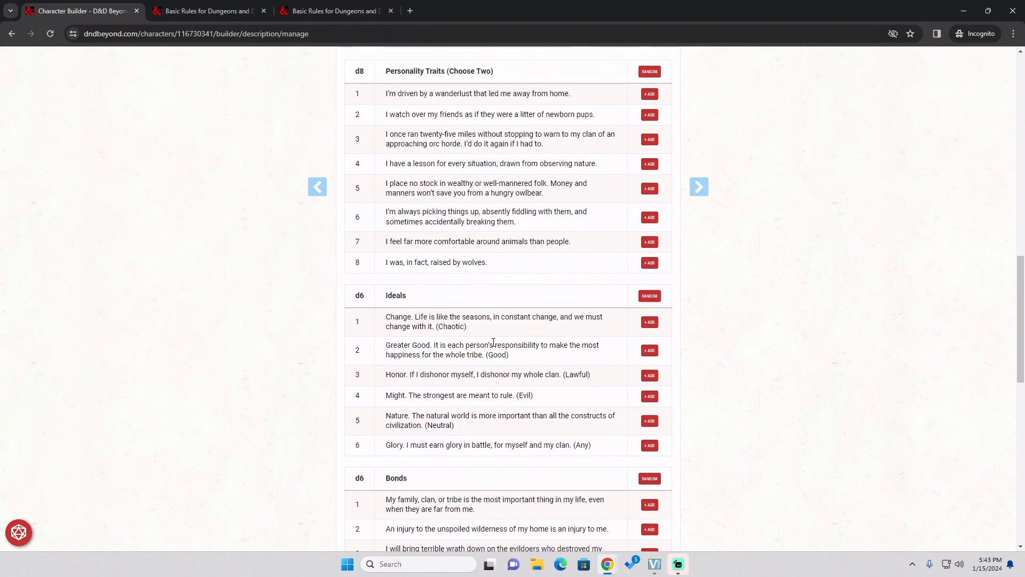
{"action": "scroll", "coordinate": [493, 342], "scroll_direction": "down", "scroll_amount": 2}
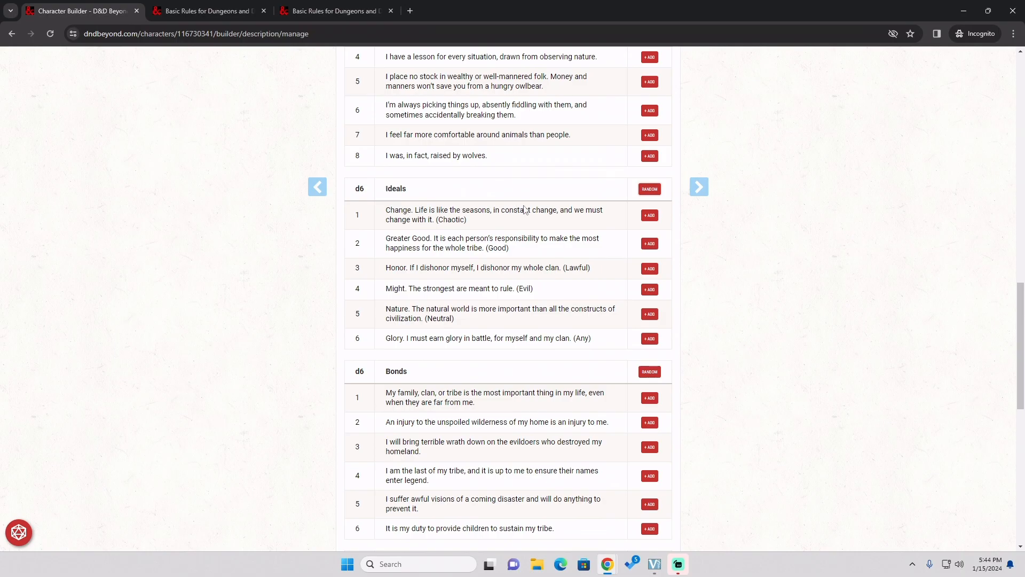
{"action": "scroll", "coordinate": [506, 260], "scroll_direction": "up", "scroll_amount": 5}
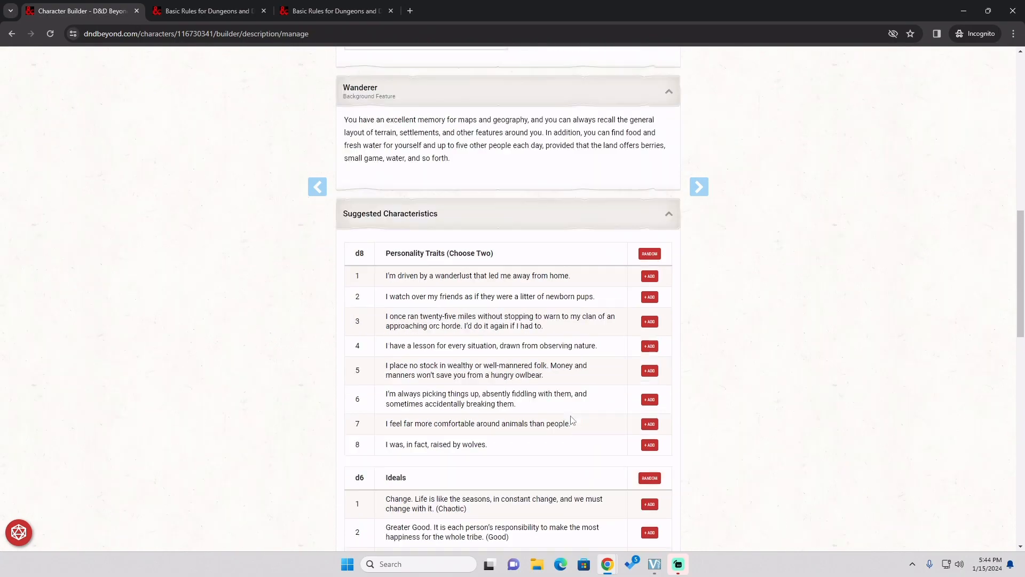
{"action": "scroll", "coordinate": [571, 421], "scroll_direction": "up", "scroll_amount": 6}
{"action": "scroll", "coordinate": [574, 437], "scroll_direction": "down", "scroll_amount": 5}
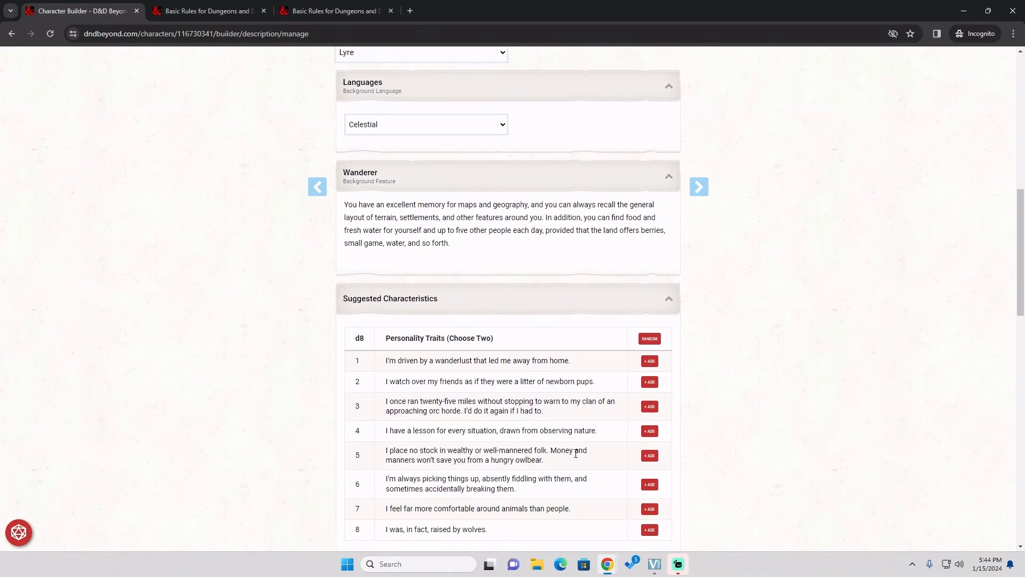
{"action": "scroll", "coordinate": [575, 452], "scroll_direction": "down", "scroll_amount": 4}
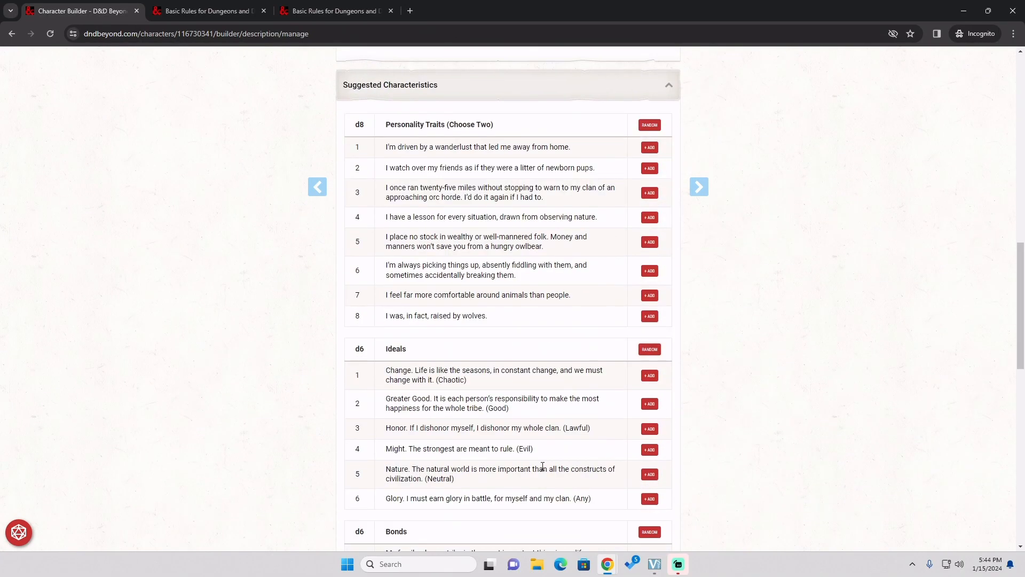
{"action": "double_click", "coordinate": [450, 380]}
{"action": "scroll", "coordinate": [507, 374], "scroll_direction": "down", "scroll_amount": 3}
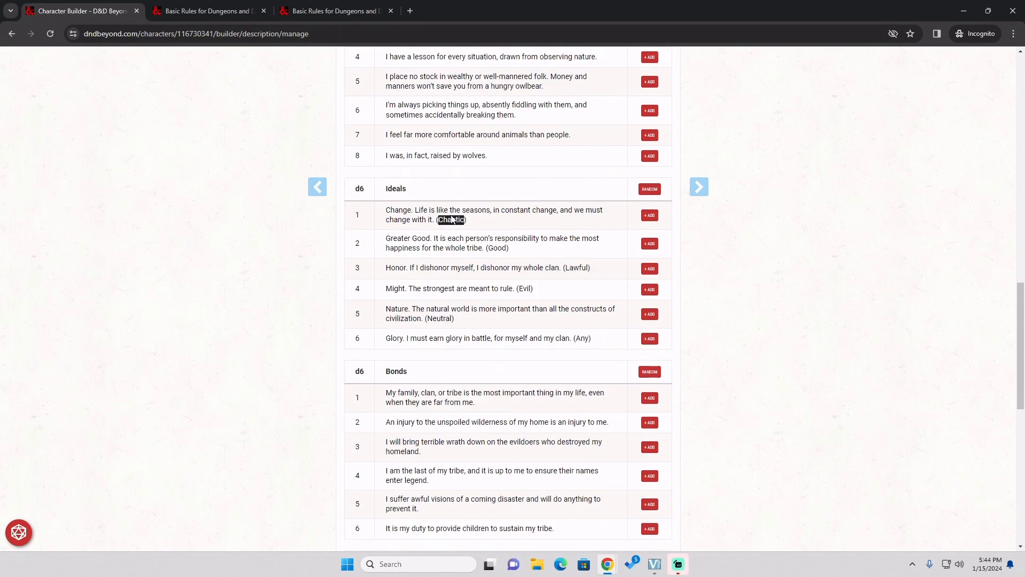
{"action": "left_click", "coordinate": [377, 247]}
Add a randomly picked bond and a randomly picked flaw from the suggested characteristics.
{"action": "scroll", "coordinate": [618, 245], "scroll_direction": "down", "scroll_amount": 3}
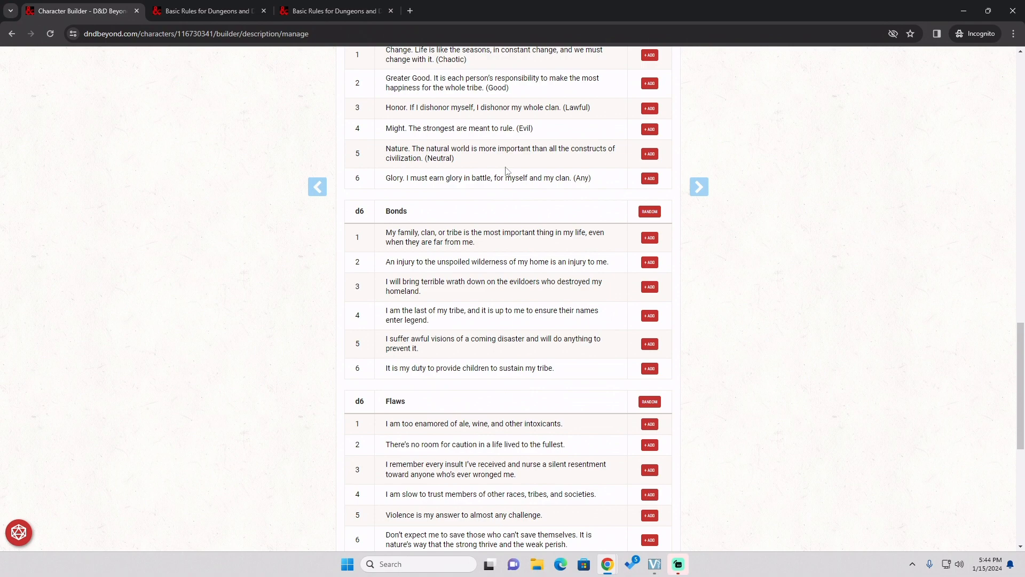
{"action": "left_click", "coordinate": [641, 216]}
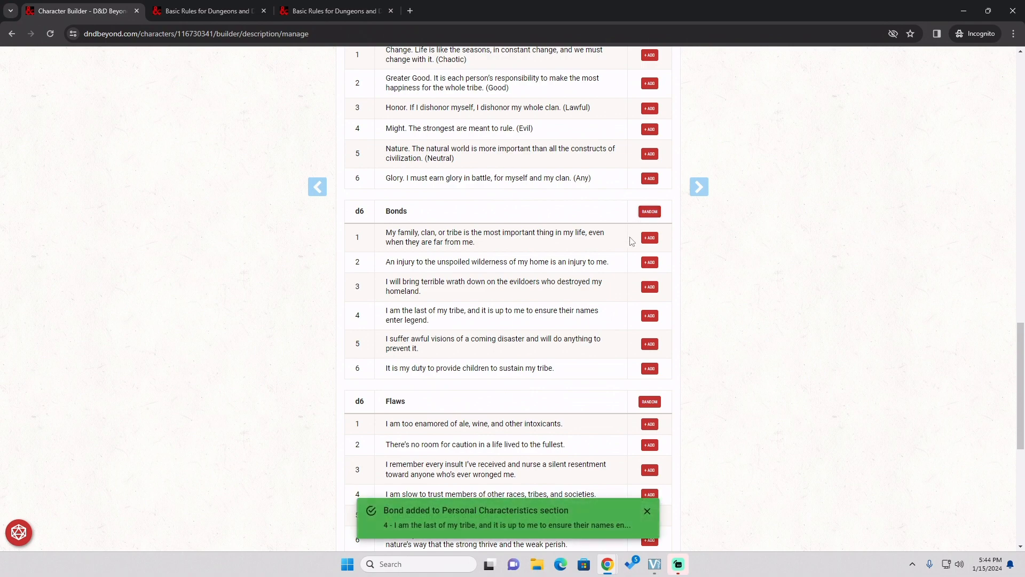
{"action": "scroll", "coordinate": [737, 454], "scroll_direction": "down", "scroll_amount": 3}
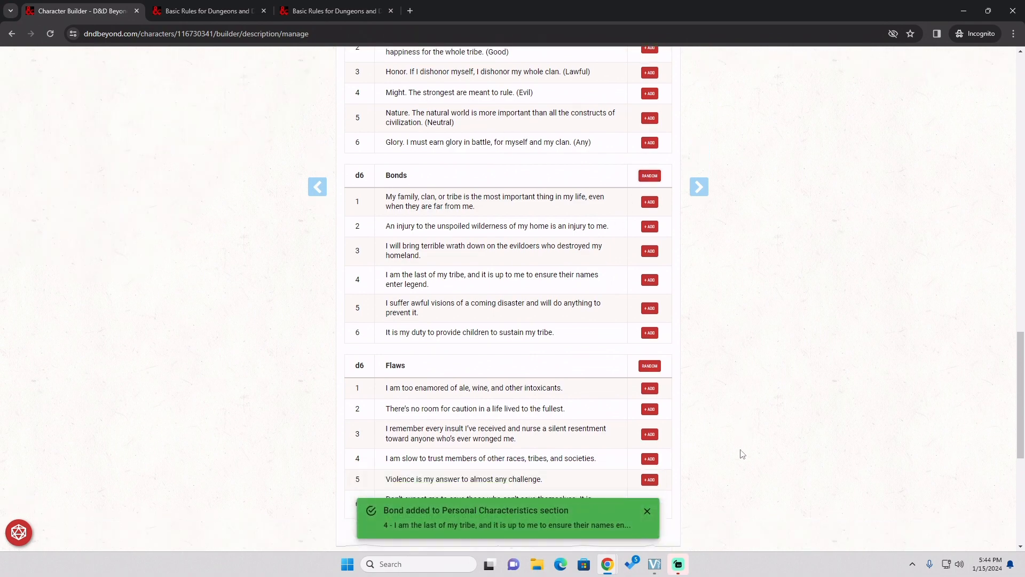
{"action": "left_click", "coordinate": [653, 243]}
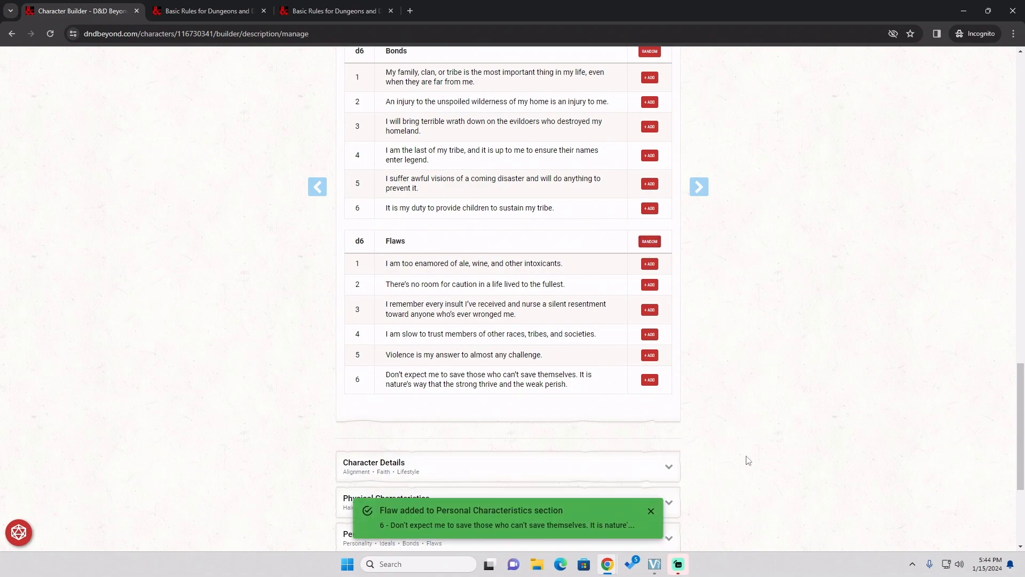
Open the Character Details, recheck the suggested traits and ideals, and set the alignment to Chaotic Neutral.
{"action": "scroll", "coordinate": [790, 419], "scroll_direction": "down", "scroll_amount": 3}
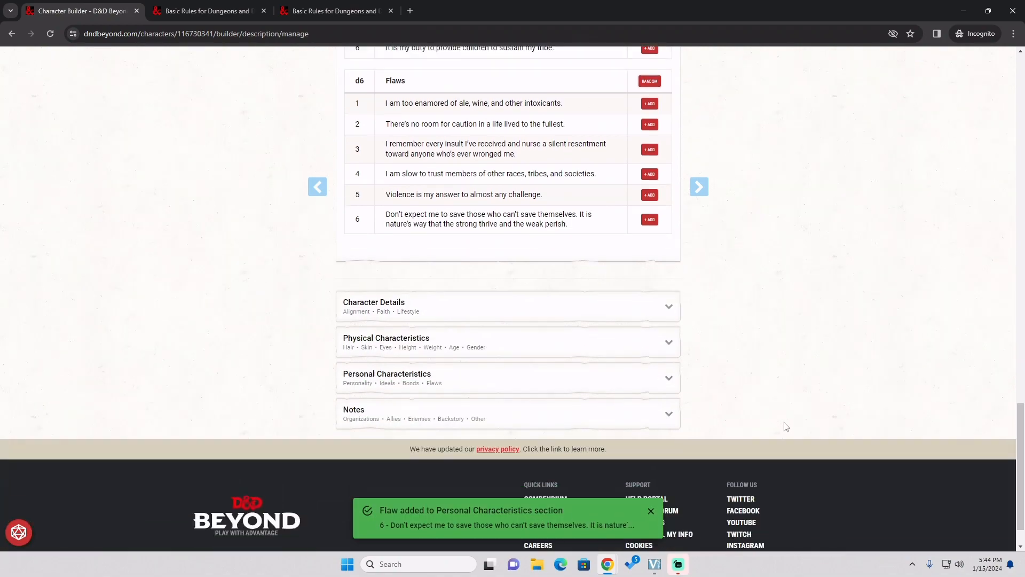
{"action": "left_click", "coordinate": [531, 299]}
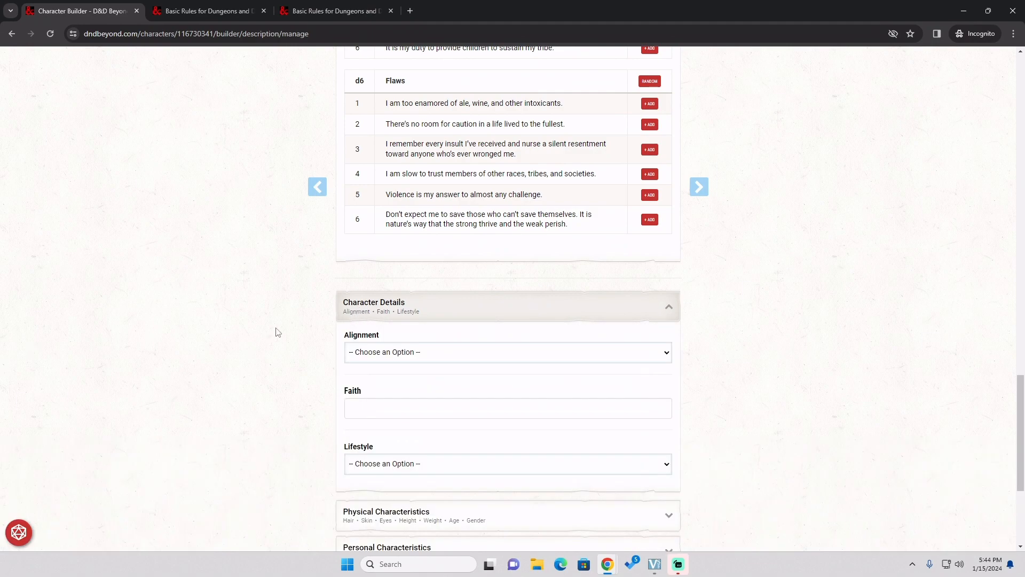
{"action": "scroll", "coordinate": [288, 345], "scroll_direction": "up", "scroll_amount": 3}
{"action": "scroll", "coordinate": [382, 176], "scroll_direction": "up", "scroll_amount": 5}
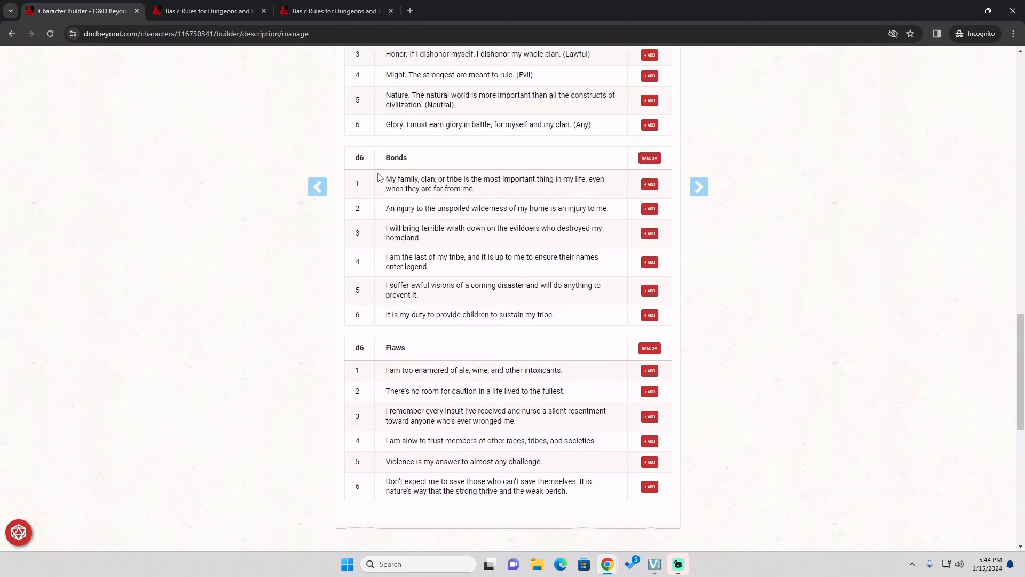
{"action": "scroll", "coordinate": [507, 155], "scroll_direction": "up", "scroll_amount": 5}
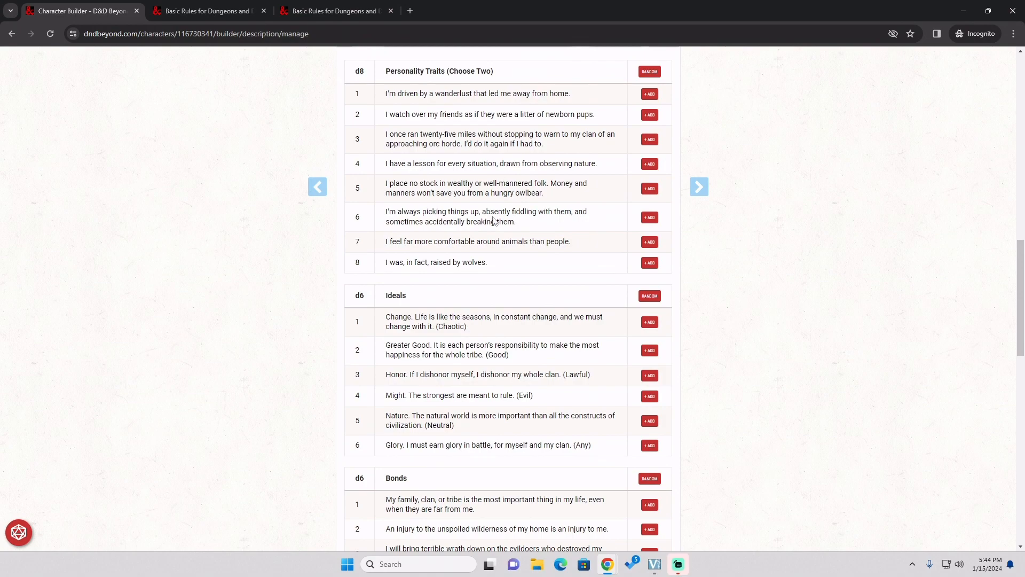
{"action": "scroll", "coordinate": [492, 219], "scroll_direction": "down", "scroll_amount": 4}
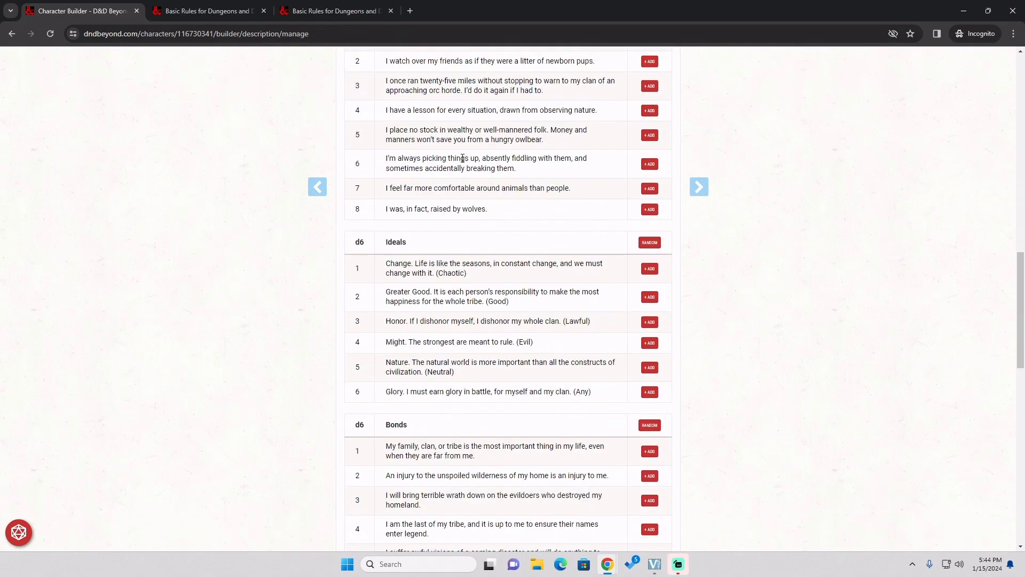
{"action": "scroll", "coordinate": [475, 176], "scroll_direction": "down", "scroll_amount": 10}
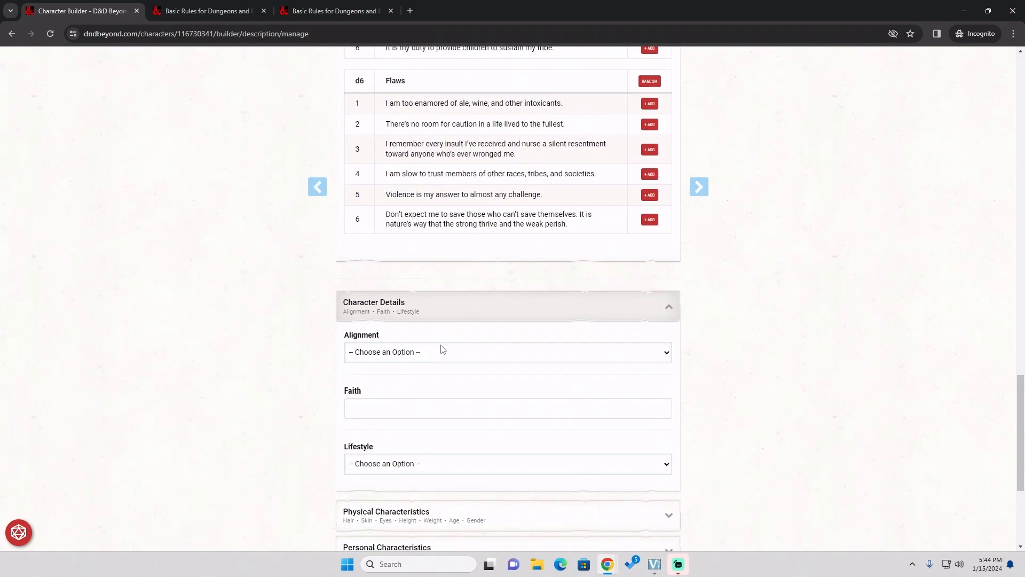
{"action": "left_click", "coordinate": [454, 352]}
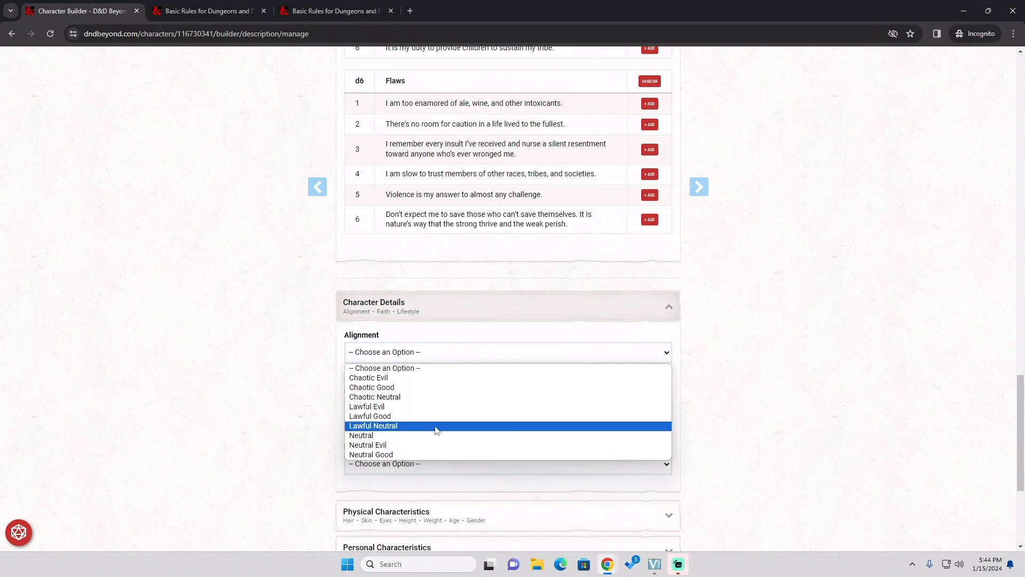
{"action": "left_click", "coordinate": [432, 397]}
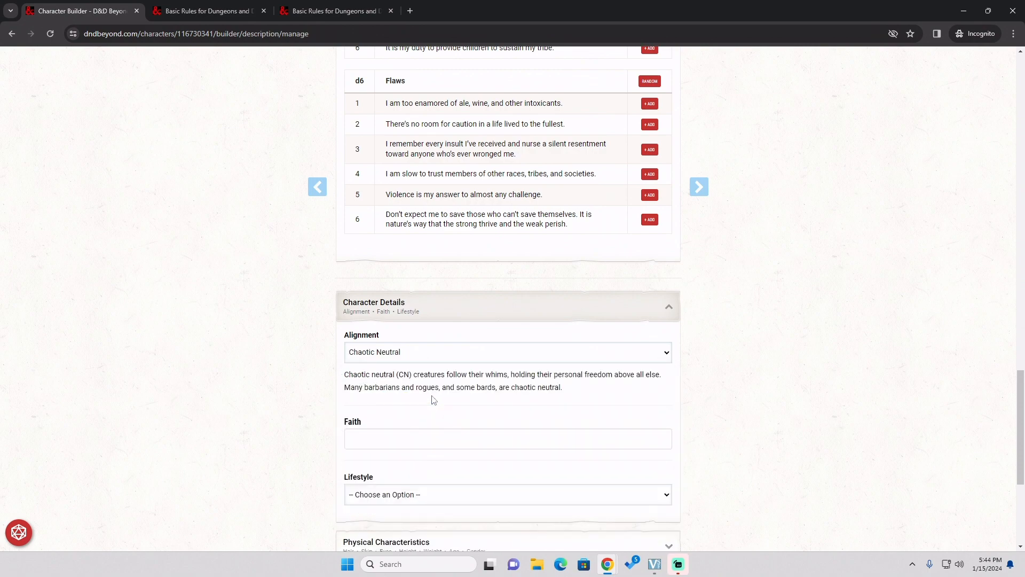
Leave the faith blank and set the character's lifestyle to Wealthy (4GP).
{"action": "scroll", "coordinate": [550, 352], "scroll_direction": "up", "scroll_amount": 2}
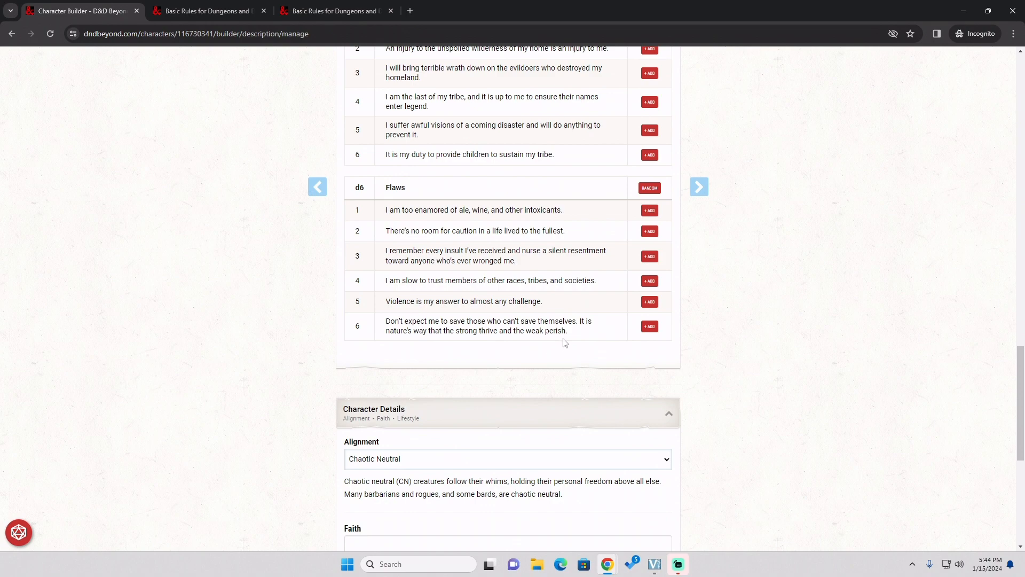
{"action": "scroll", "coordinate": [603, 337], "scroll_direction": "down", "scroll_amount": 2}
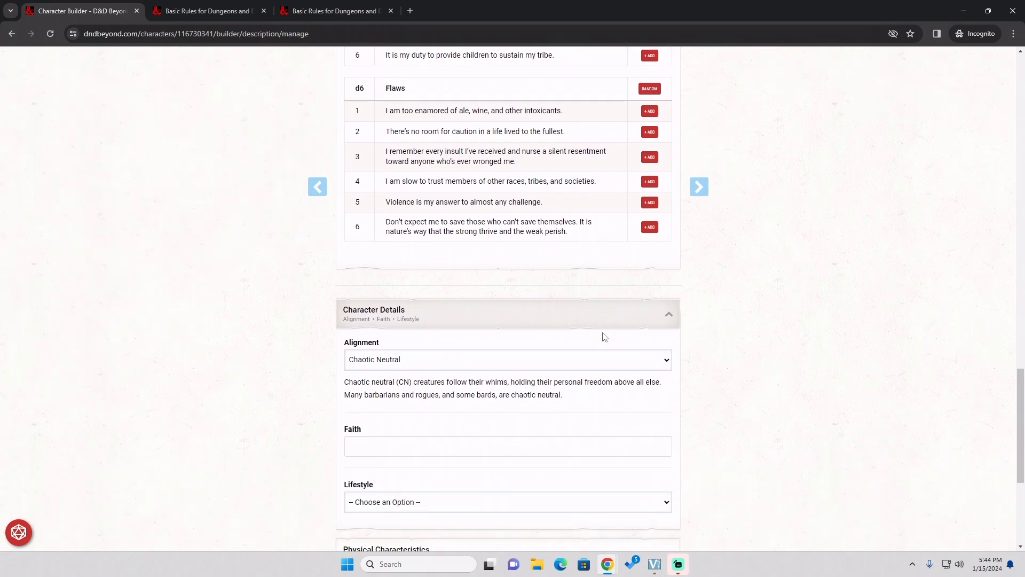
{"action": "scroll", "coordinate": [604, 336], "scroll_direction": "down", "scroll_amount": 3}
{"action": "left_click", "coordinate": [419, 284]}
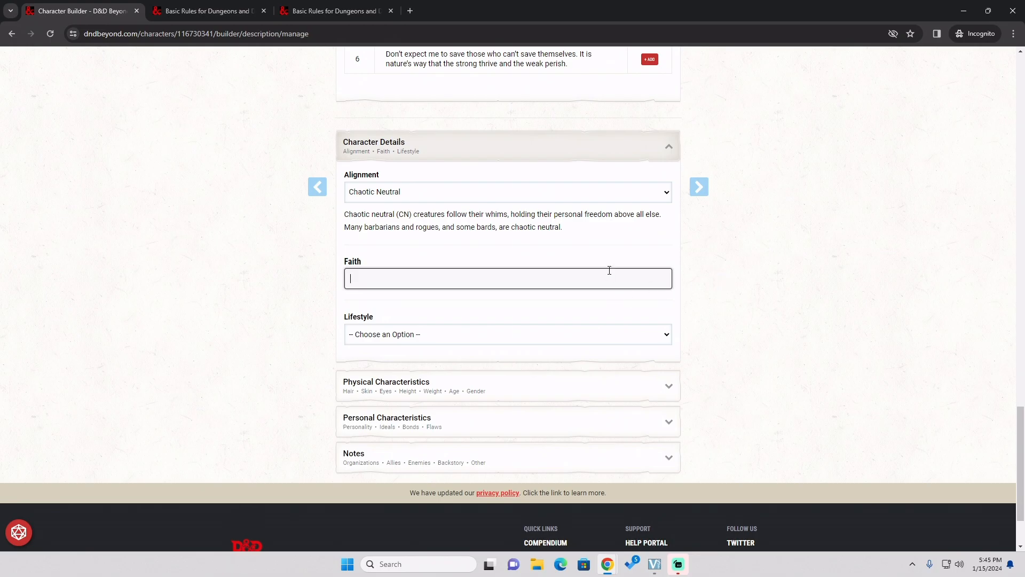
{"action": "left_click", "coordinate": [467, 335]}
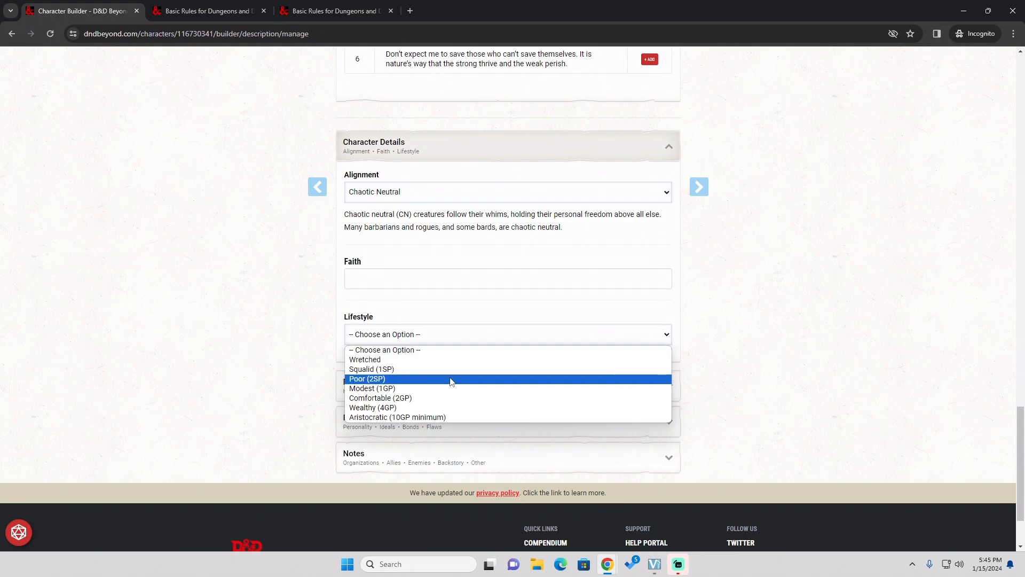
{"action": "left_click", "coordinate": [457, 408]}
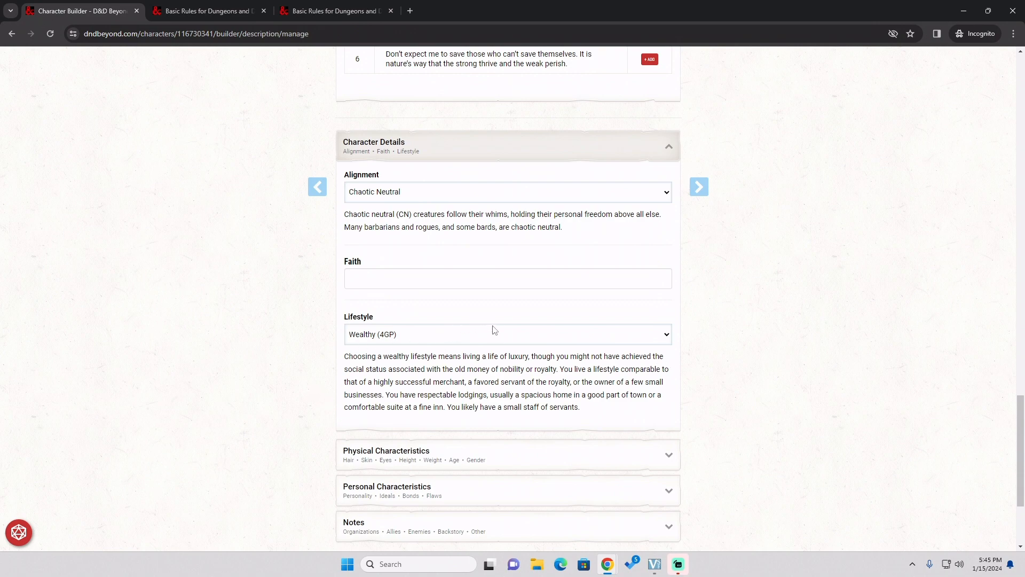
Expand the Physical Characteristics and enter a height of 3 FT and White hair.
{"action": "scroll", "coordinate": [694, 417], "scroll_direction": "down", "scroll_amount": 2}
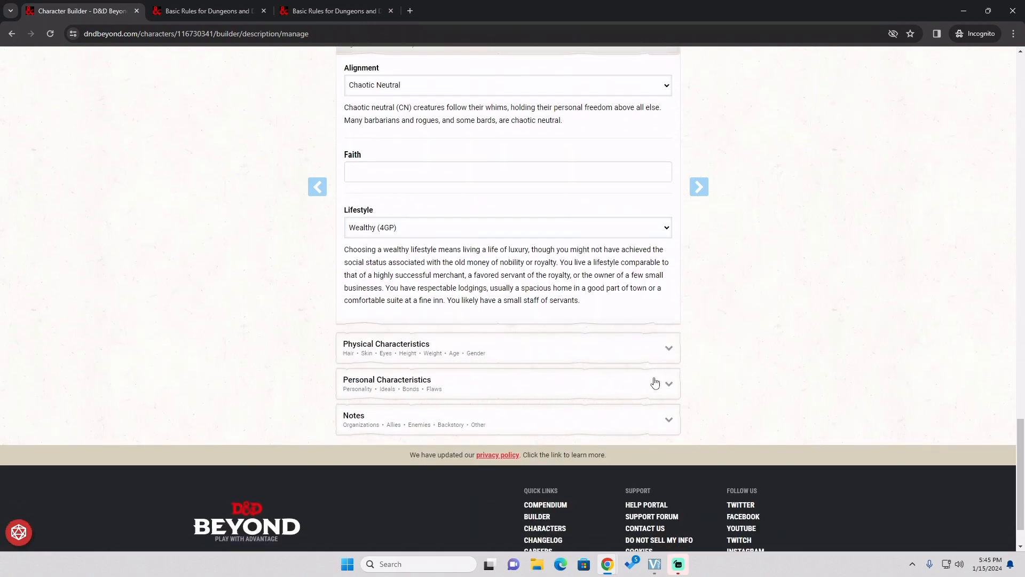
{"action": "left_click", "coordinate": [628, 349]}
{"action": "scroll", "coordinate": [412, 290], "scroll_direction": "down", "scroll_amount": 2}
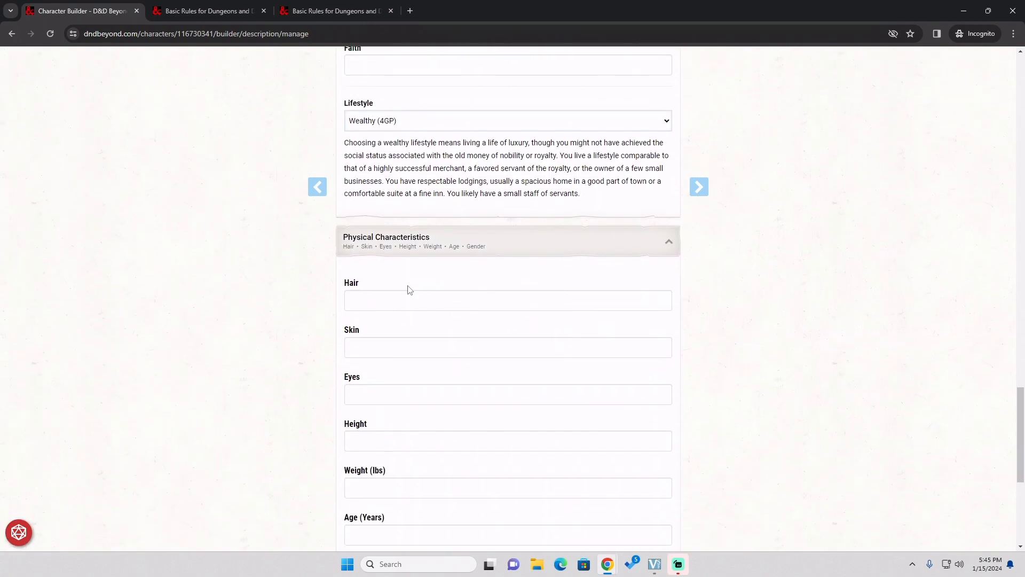
{"action": "left_click", "coordinate": [405, 299]}
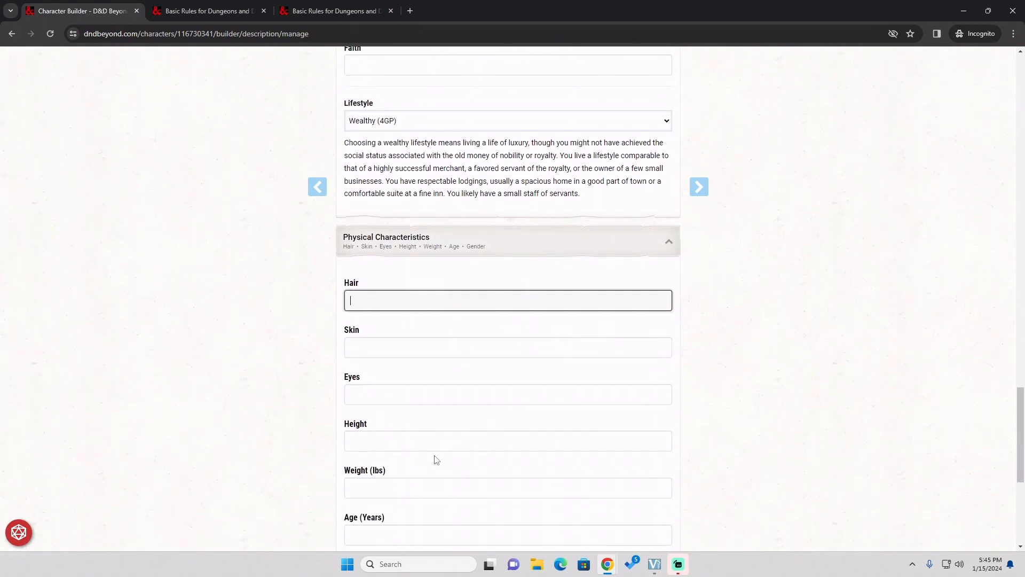
{"action": "left_click", "coordinate": [430, 441]}
{"action": "type", "text": "3 FT"}
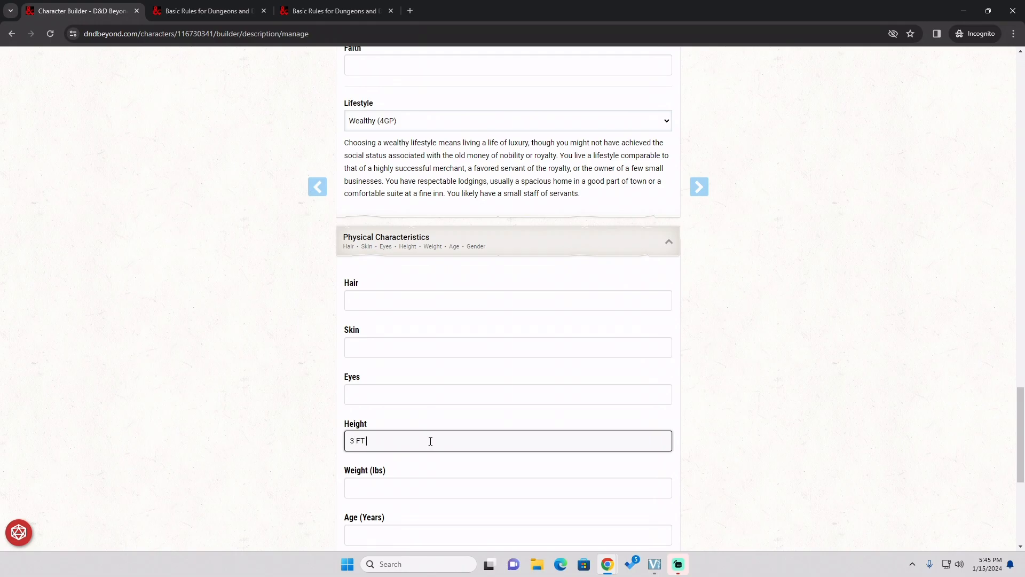
{"action": "left_click", "coordinate": [411, 295]}
{"action": "type", "text": "White"}
{"action": "key", "text": "Tab"}
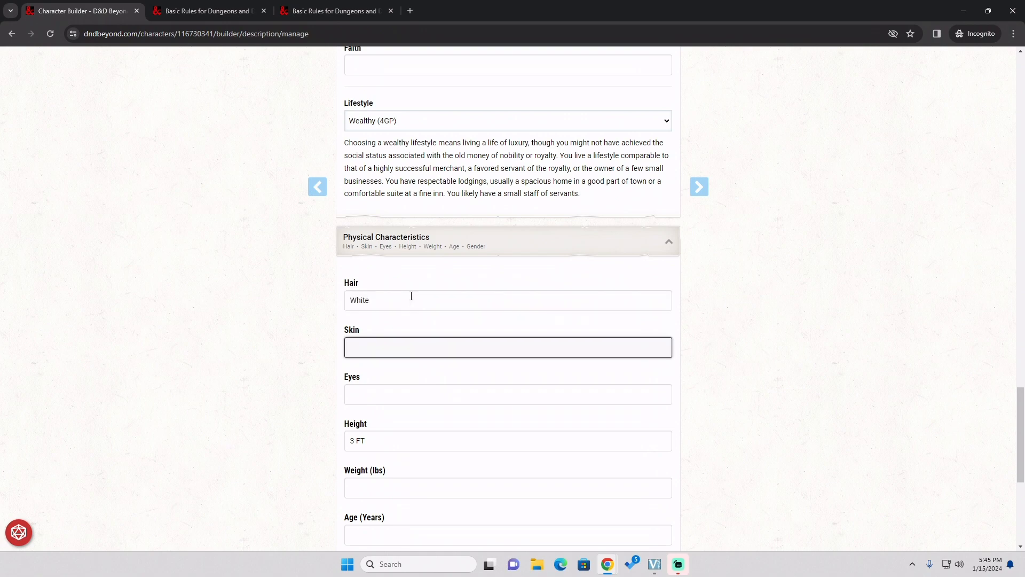
Fill in the character's physical characteristics with Tan skin and Blue eyes.
{"action": "left_click", "coordinate": [392, 6]}
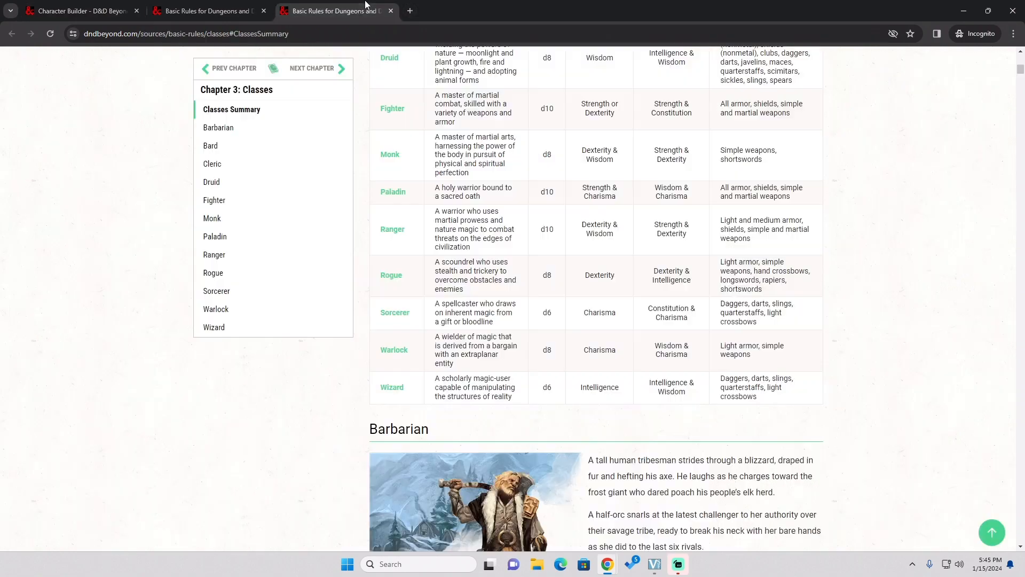
{"action": "left_click", "coordinate": [187, 7]}
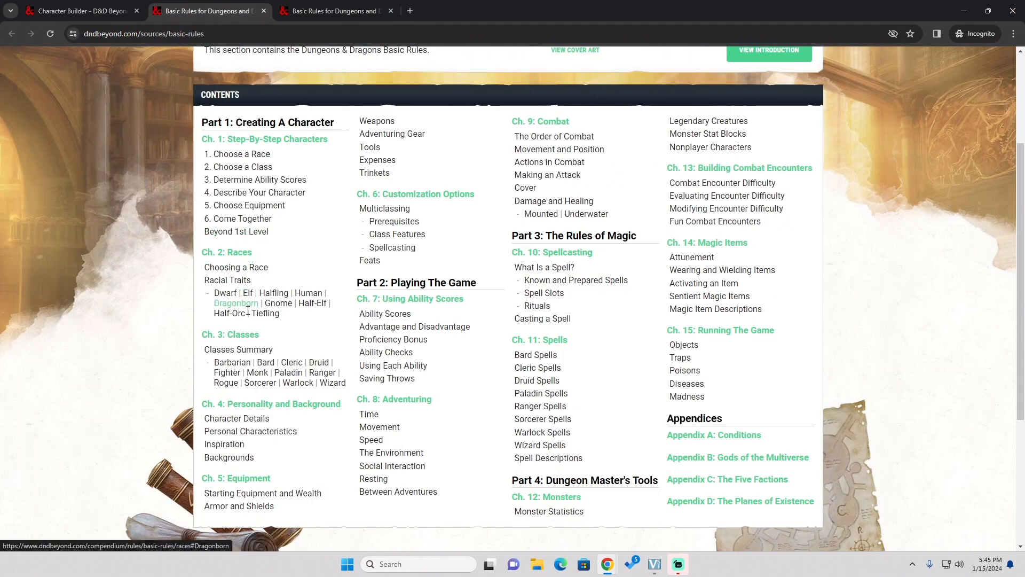
{"action": "left_click", "coordinate": [75, 10]}
{"action": "type", "text": "Tan"}
{"action": "key", "text": "Tab"}
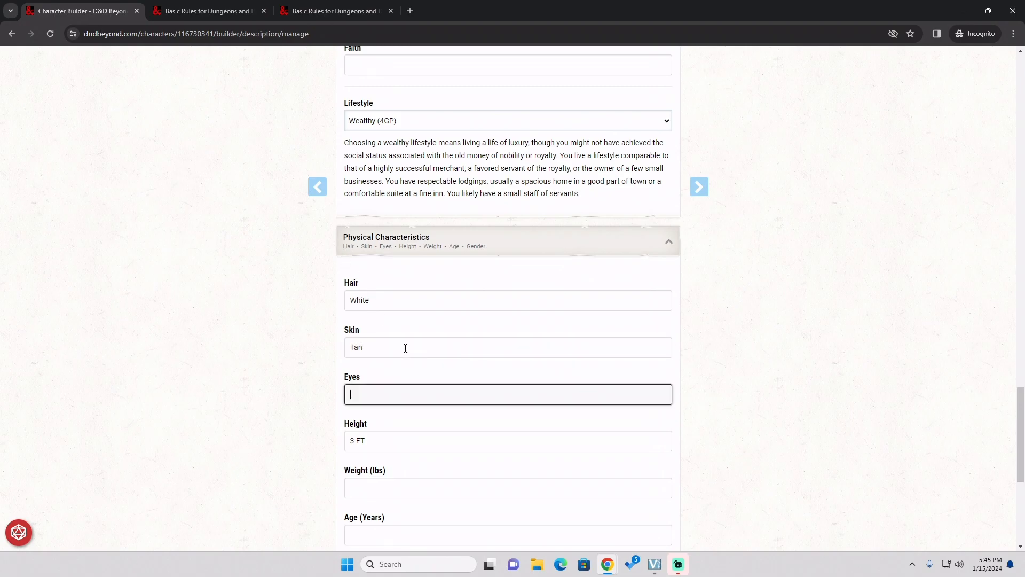
{"action": "type", "text": "Blue"}
{"action": "scroll", "coordinate": [406, 348], "scroll_direction": "down", "scroll_amount": 2}
{"action": "key", "text": "Tab"}
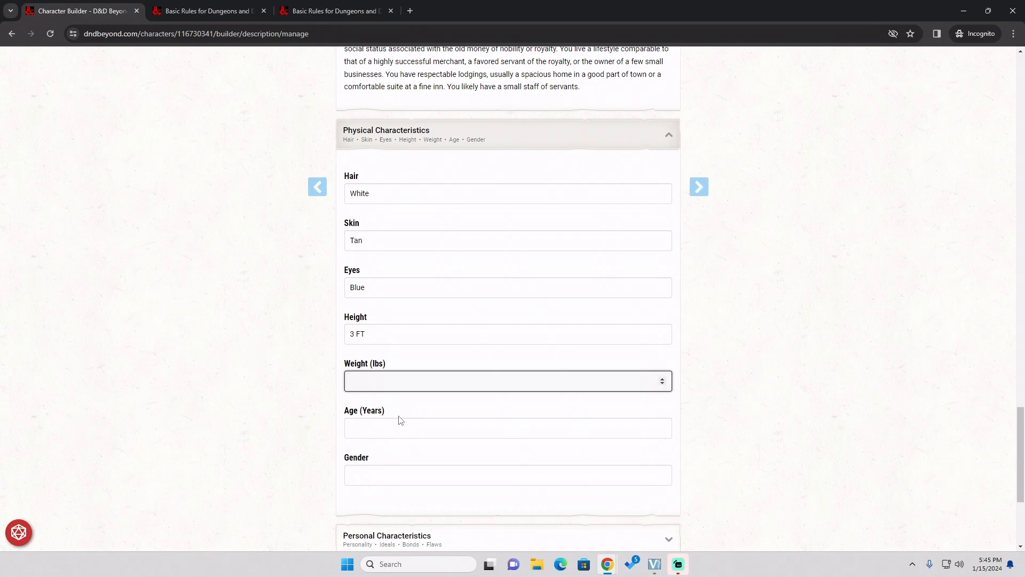
Set the character's weight to 55 lbs, age to 105 years and gender to Male.
{"action": "type", "text": "55"}
{"action": "key", "text": "Tab"}
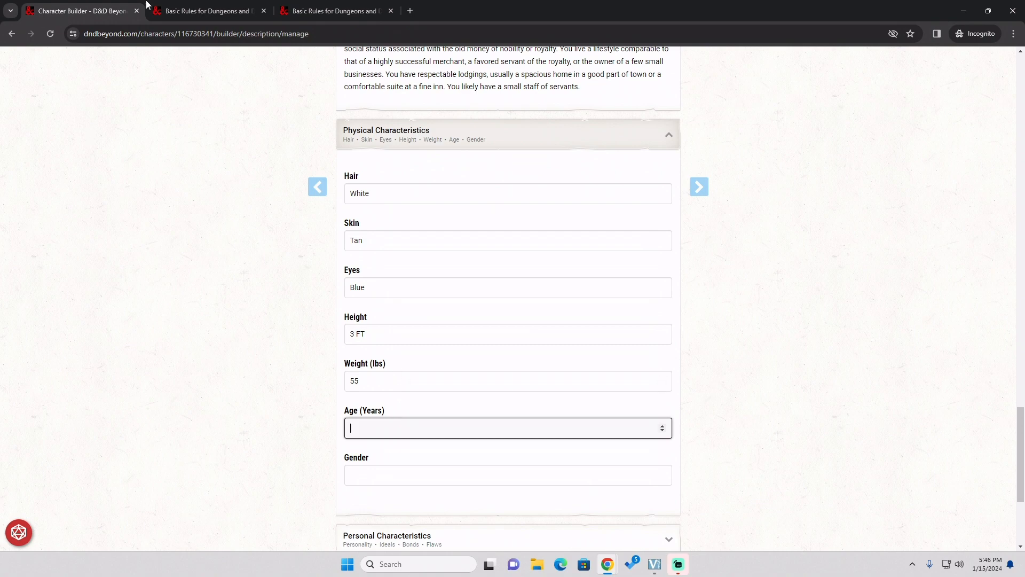
{"action": "left_click", "coordinate": [320, 7]}
{"action": "left_click", "coordinate": [208, 11]}
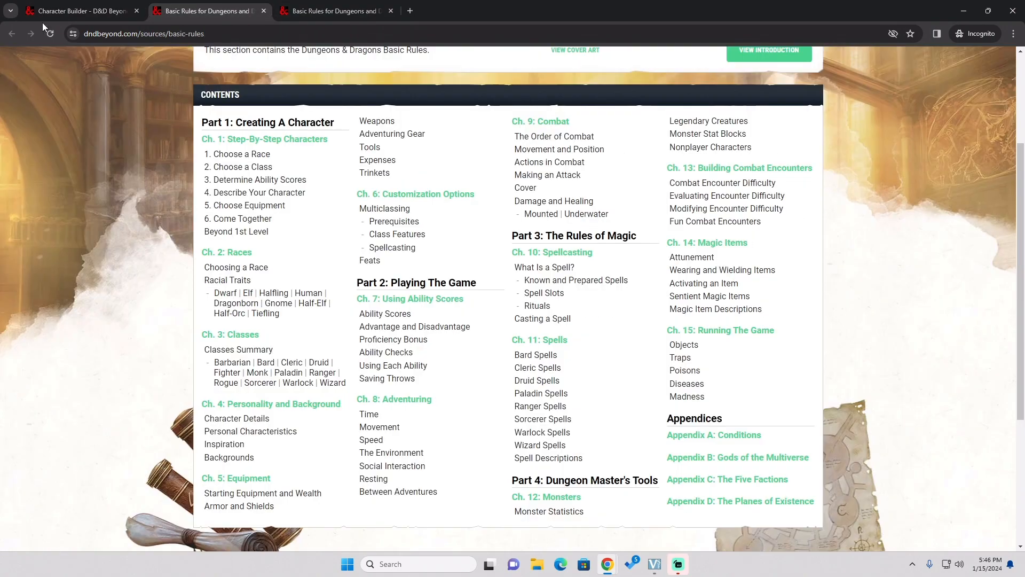
{"action": "left_click", "coordinate": [83, 11]}
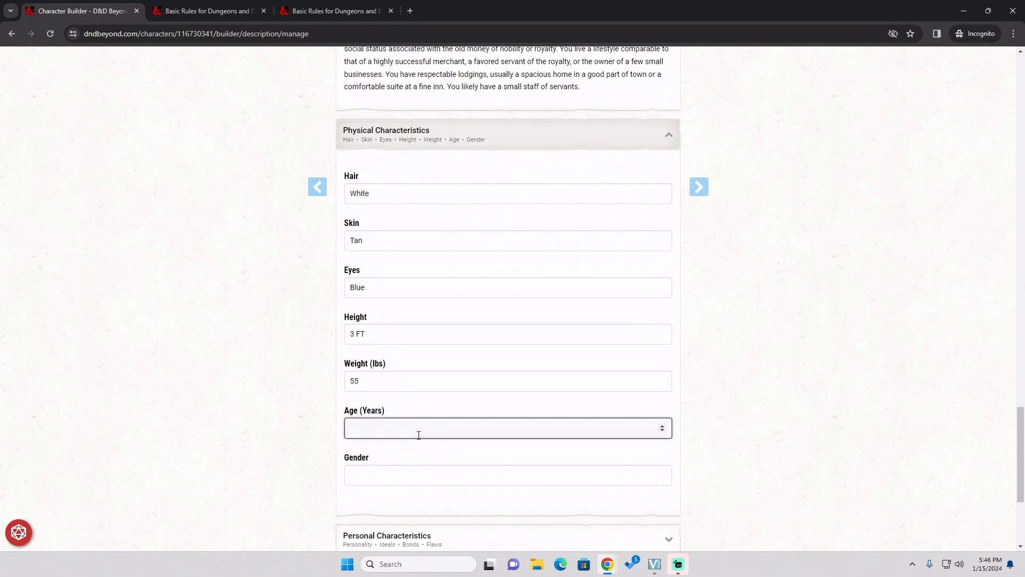
{"action": "type", "text": "105"}
{"action": "scroll", "coordinate": [412, 430], "scroll_direction": "down", "scroll_amount": 2}
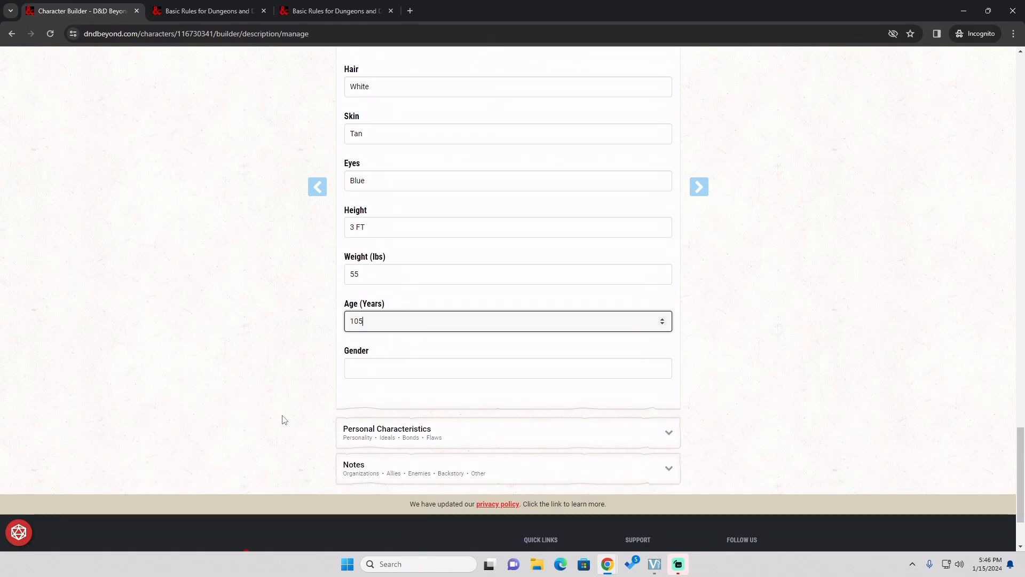
{"action": "left_click", "coordinate": [422, 373]}
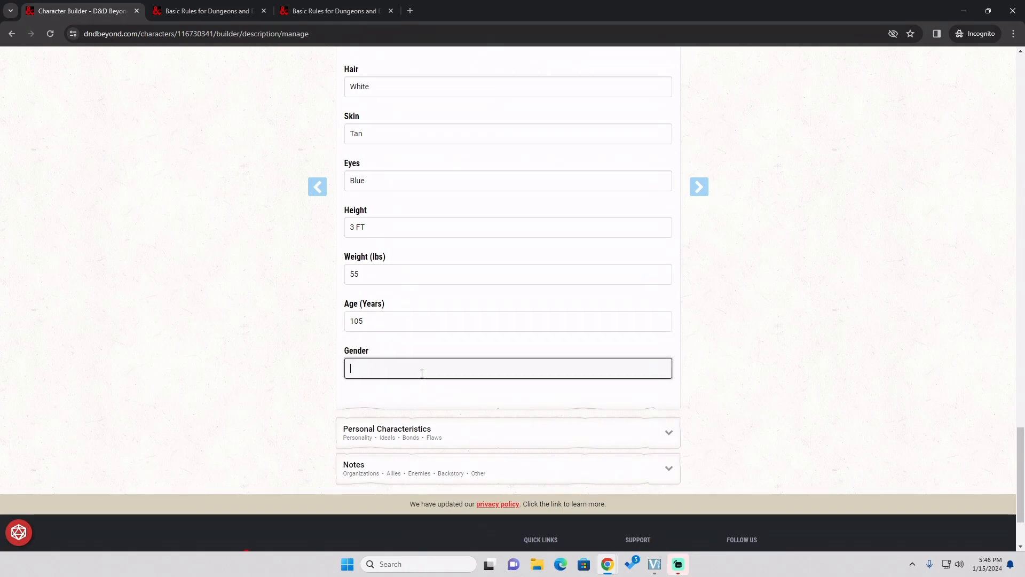
{"action": "type", "text": "Male"}
Expand the personal characteristics and review the traits, ideals, bonds and flaws along with the completed physical details.
{"action": "left_click", "coordinate": [477, 428]}
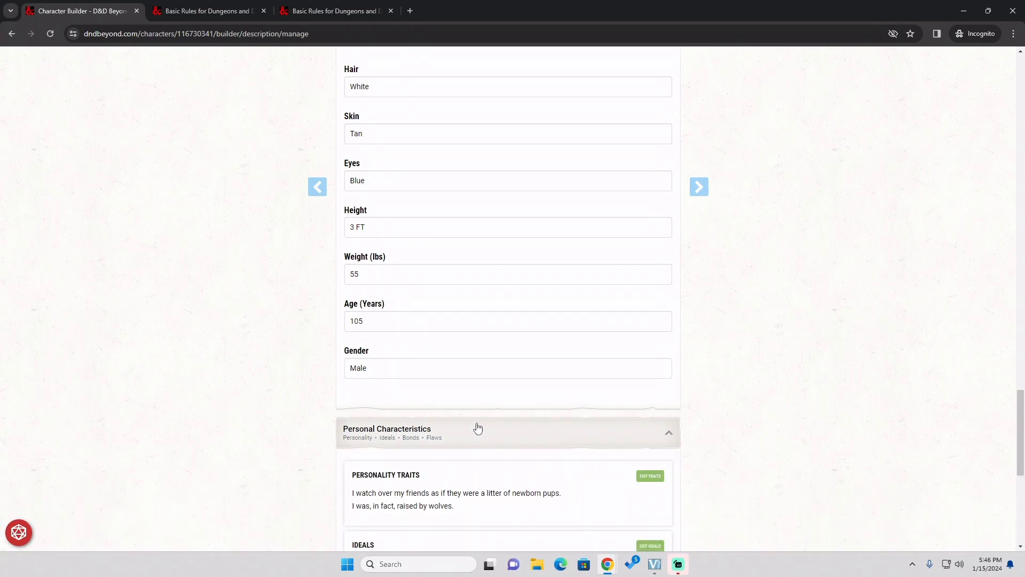
{"action": "scroll", "coordinate": [268, 401], "scroll_direction": "down", "scroll_amount": 4}
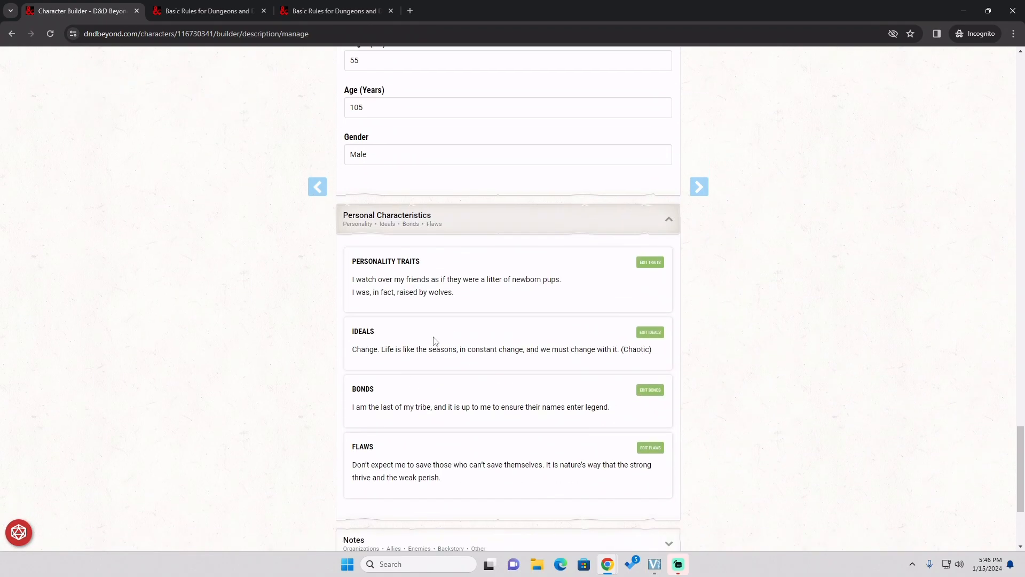
{"action": "scroll", "coordinate": [410, 320], "scroll_direction": "down", "scroll_amount": 1}
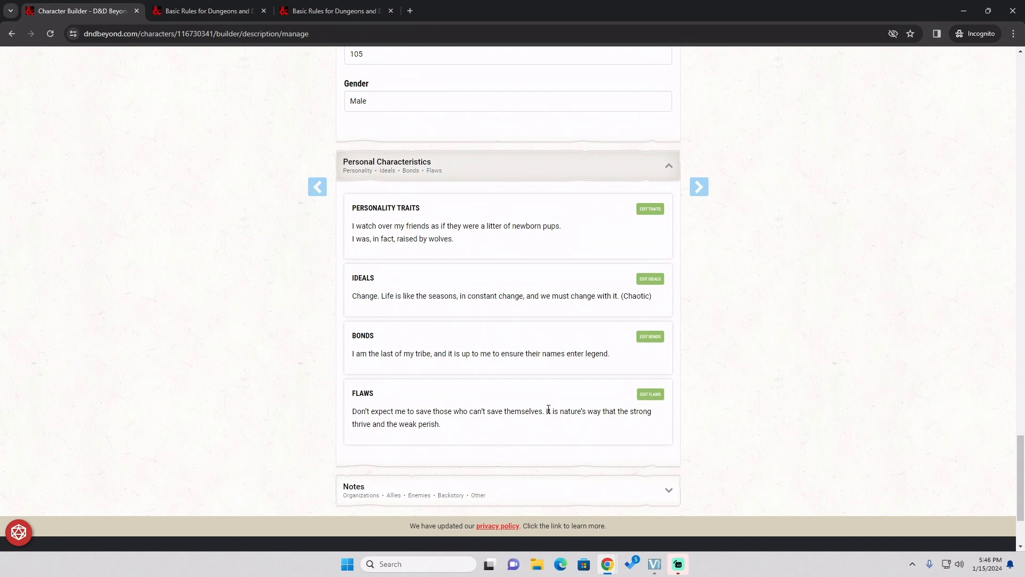
{"action": "scroll", "coordinate": [555, 406], "scroll_direction": "up", "scroll_amount": 5}
{"action": "scroll", "coordinate": [458, 240], "scroll_direction": "up", "scroll_amount": 6}
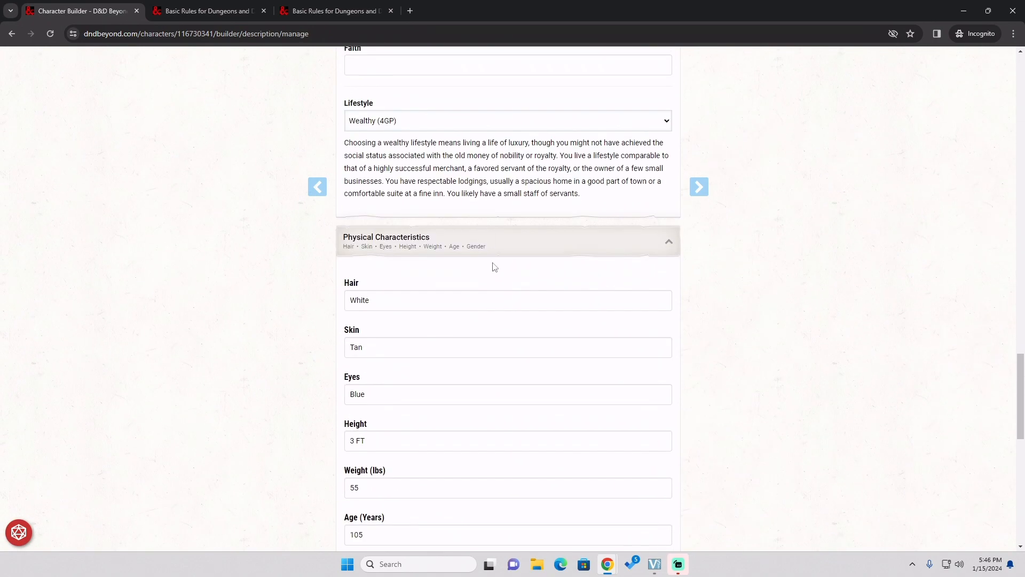
{"action": "scroll", "coordinate": [504, 252], "scroll_direction": "up", "scroll_amount": 1}
{"action": "scroll", "coordinate": [507, 259], "scroll_direction": "down", "scroll_amount": 11}
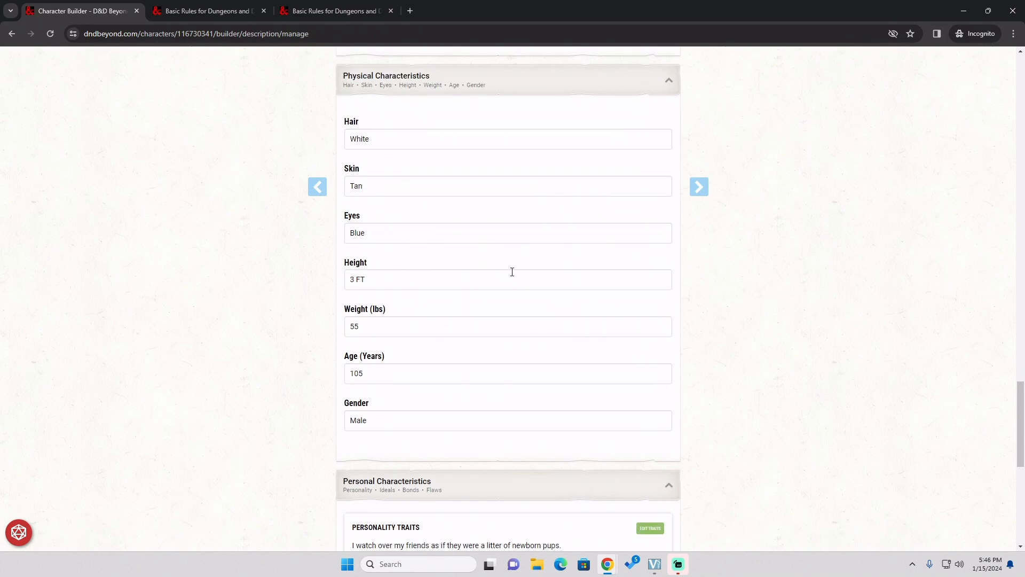
{"action": "scroll", "coordinate": [479, 308], "scroll_direction": "down", "scroll_amount": 3}
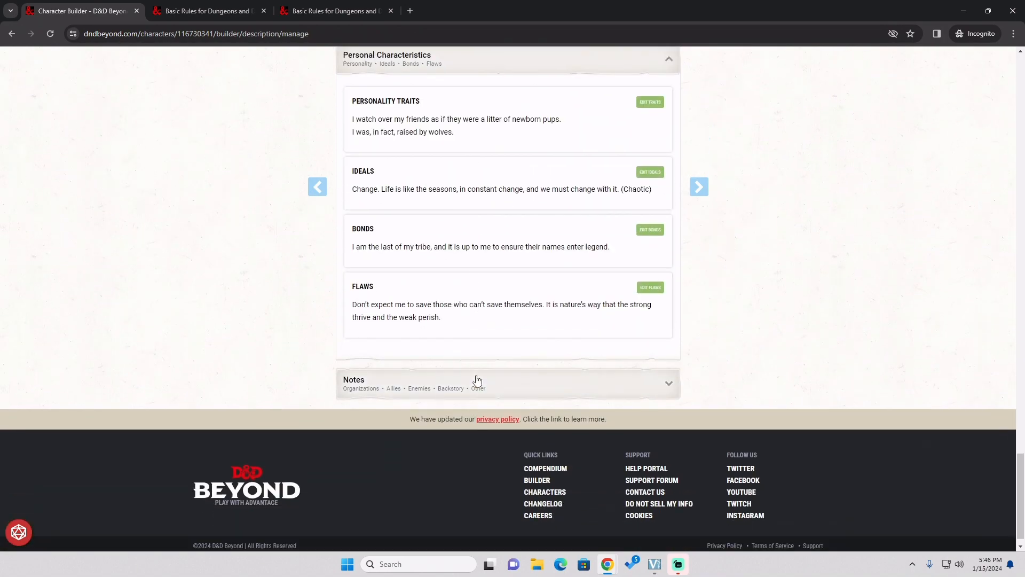
Expand the character's notes and view the Organizations and Allies entry forms, closing each without adding text.
{"action": "left_click", "coordinate": [491, 392]}
{"action": "scroll", "coordinate": [704, 368], "scroll_direction": "down", "scroll_amount": 3}
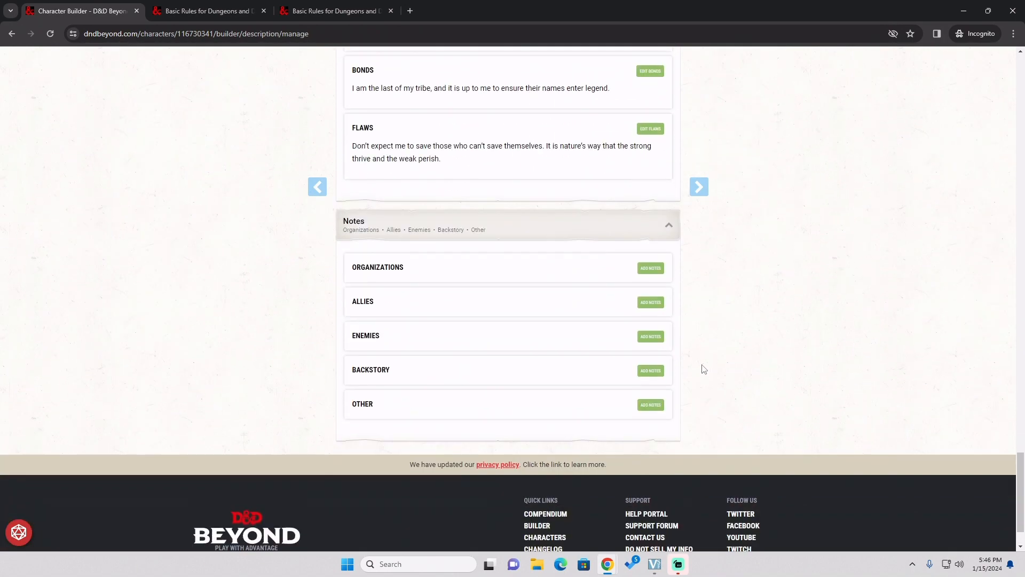
{"action": "left_click", "coordinate": [651, 269]}
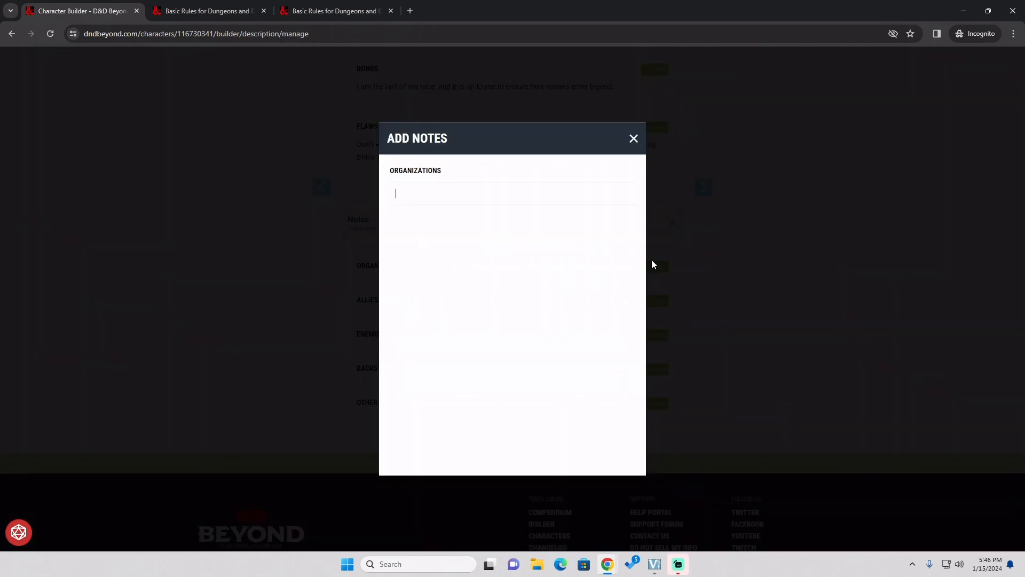
{"action": "left_click", "coordinate": [635, 139]}
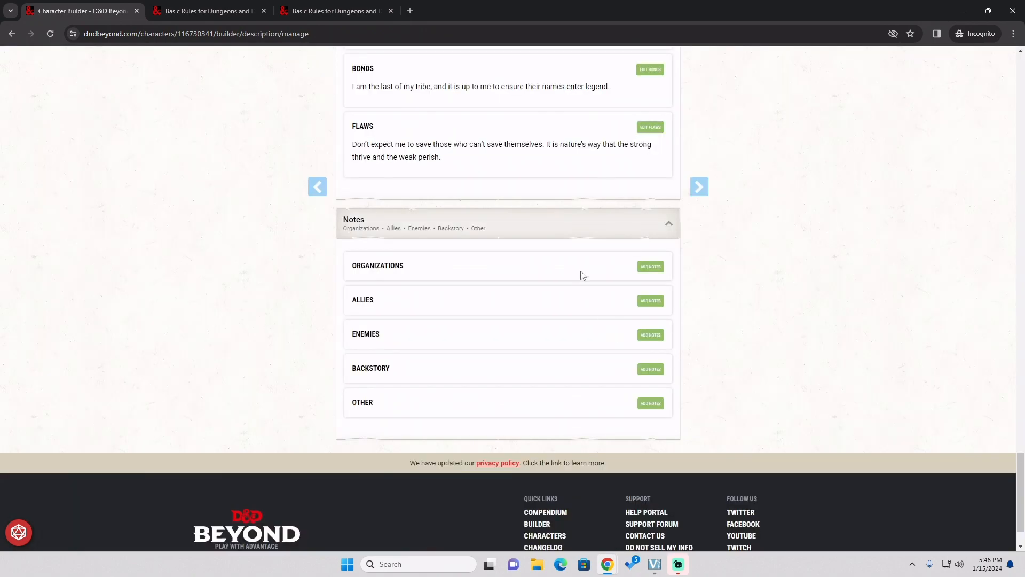
{"action": "left_click", "coordinate": [649, 299]}
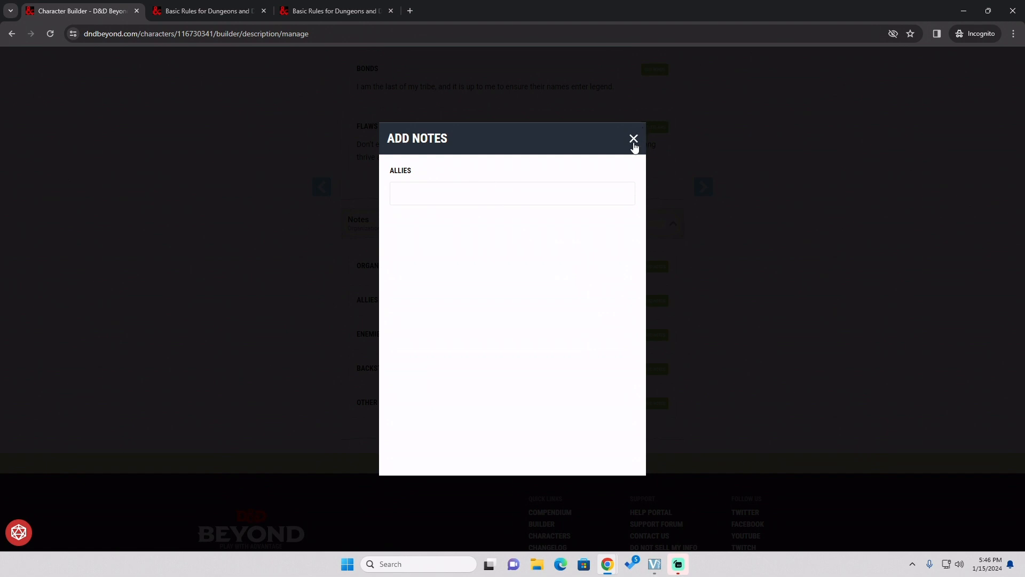
{"action": "left_click", "coordinate": [633, 140]}
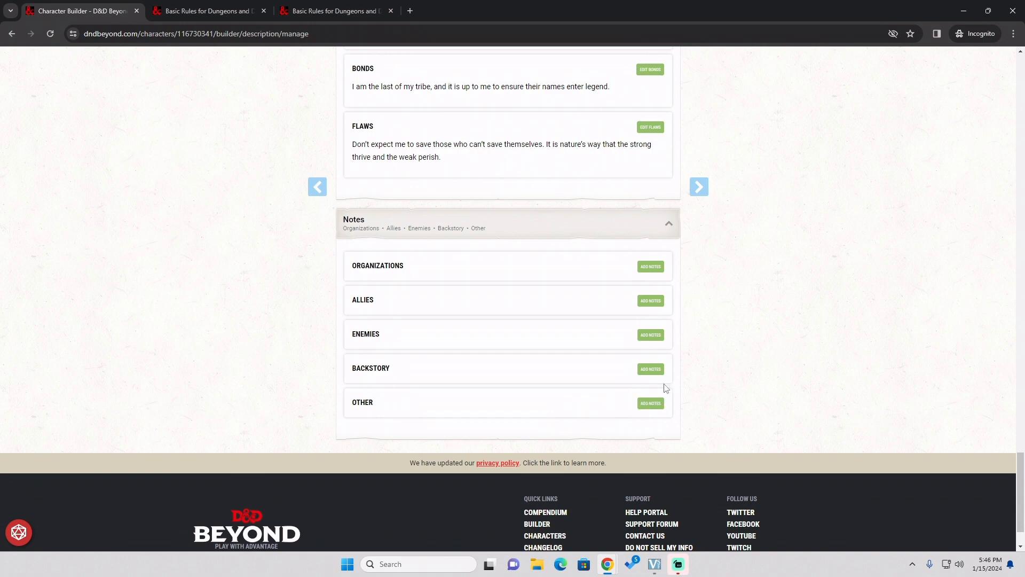
Advance to the equipment stage and choose starting equipment instead of gold.
{"action": "scroll", "coordinate": [703, 193], "scroll_direction": "up", "scroll_amount": 20}
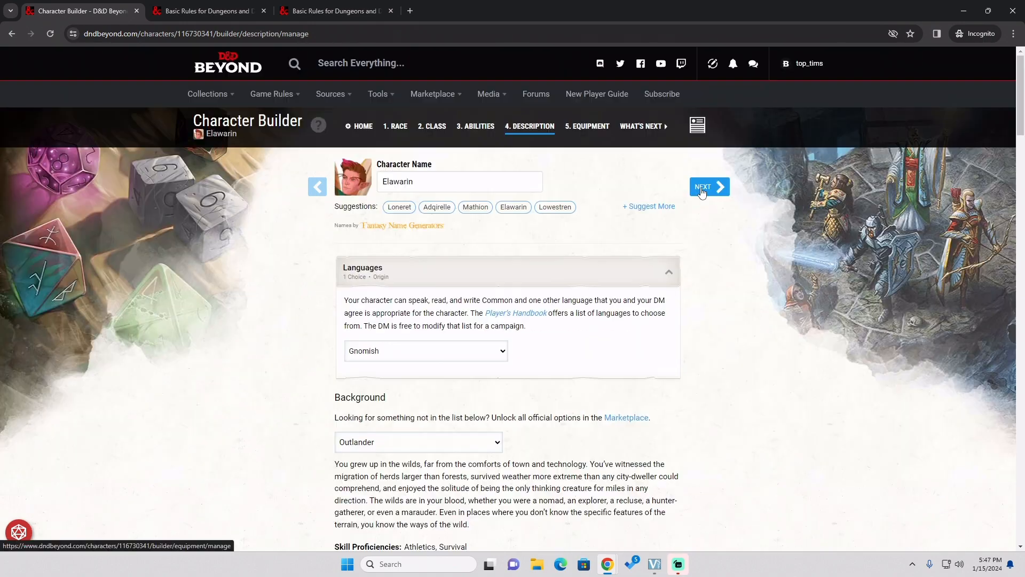
{"action": "left_click", "coordinate": [702, 193]}
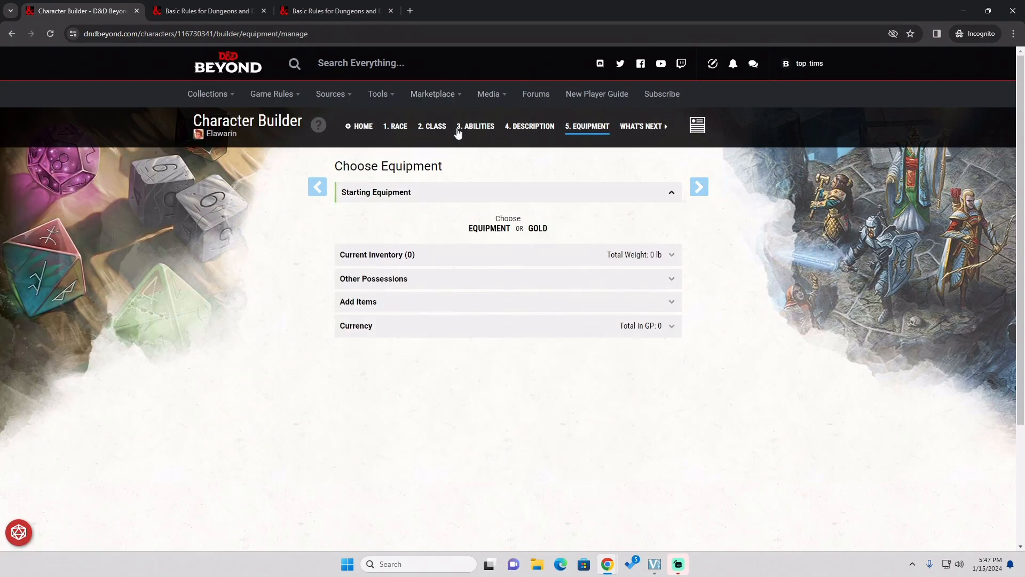
{"action": "left_click", "coordinate": [495, 230]}
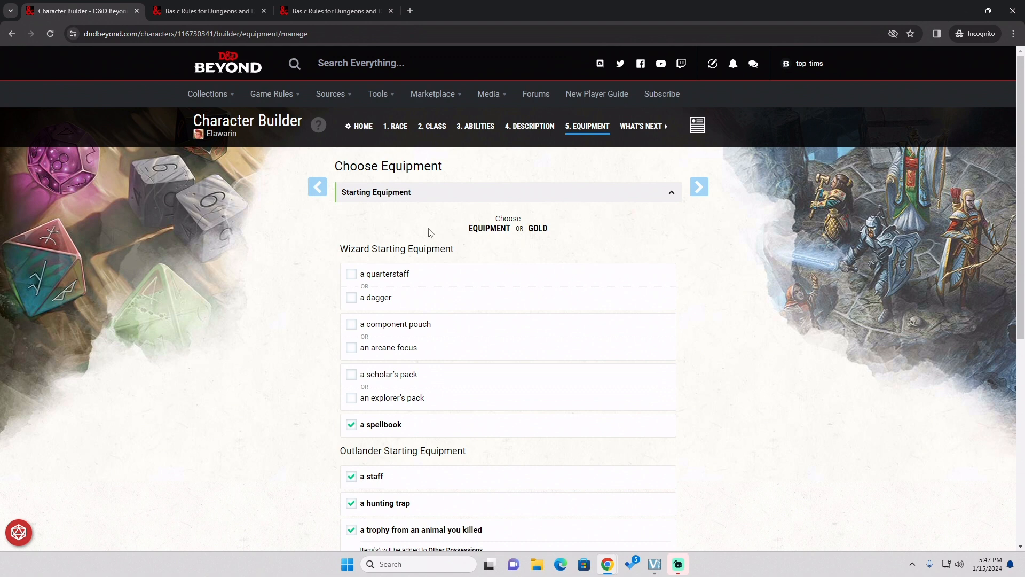
Select a quarterstaff, a component pouch and a scholar's pack, and add the starting equipment to the character.
{"action": "left_click", "coordinate": [351, 277]}
{"action": "left_click", "coordinate": [352, 325]}
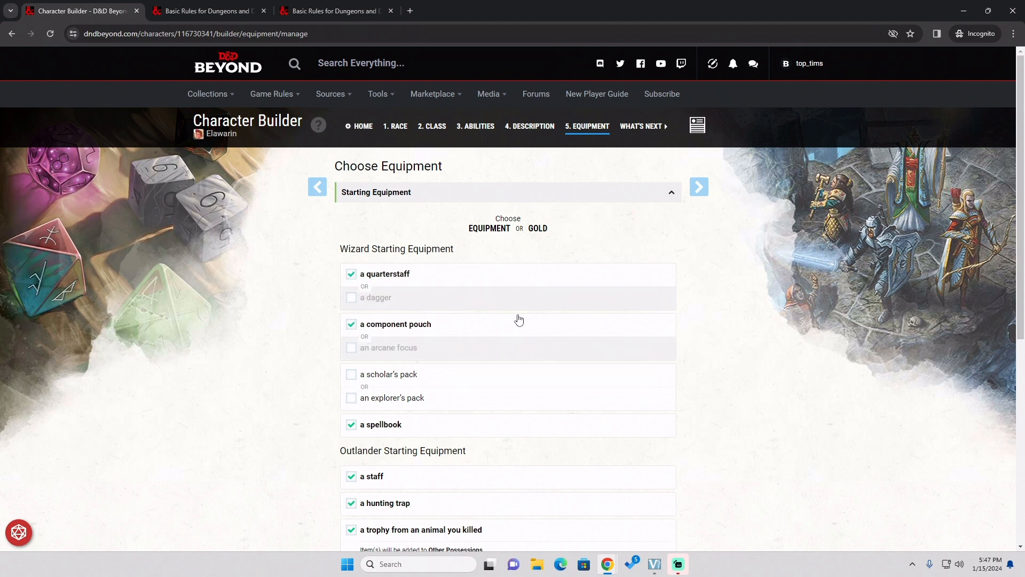
{"action": "scroll", "coordinate": [536, 308], "scroll_direction": "down", "scroll_amount": 1}
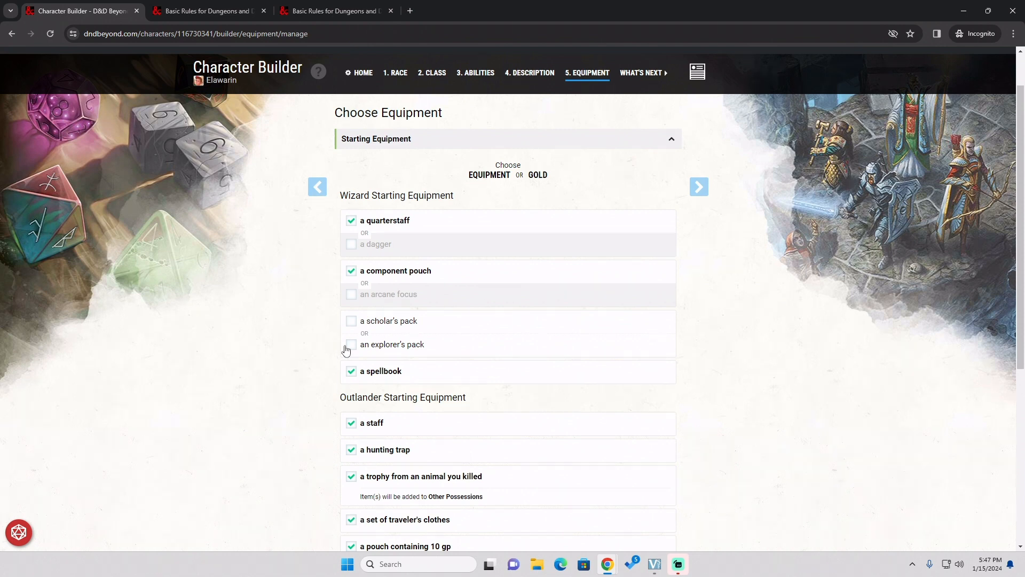
{"action": "left_click", "coordinate": [352, 322]}
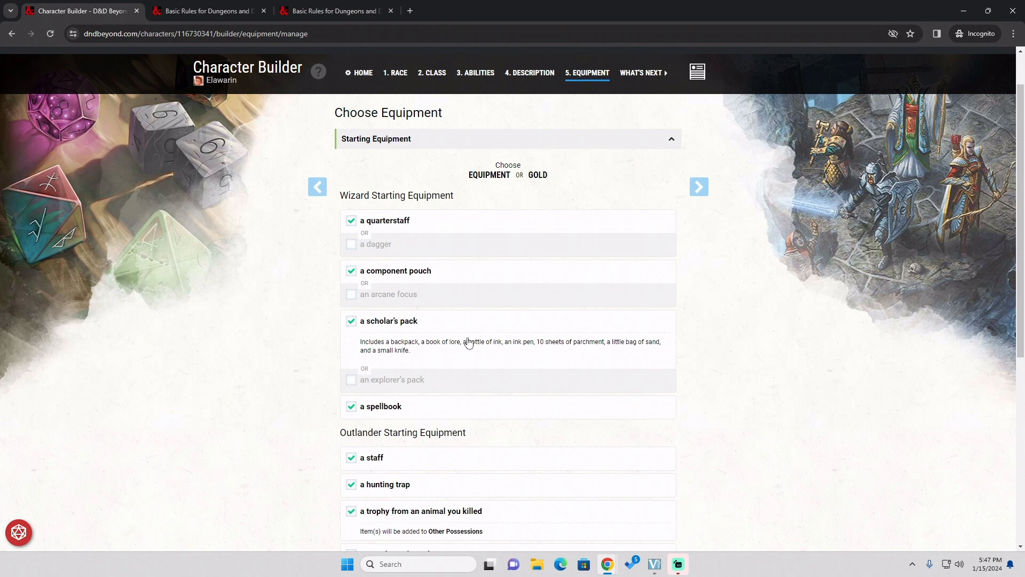
{"action": "scroll", "coordinate": [451, 334], "scroll_direction": "down", "scroll_amount": 2}
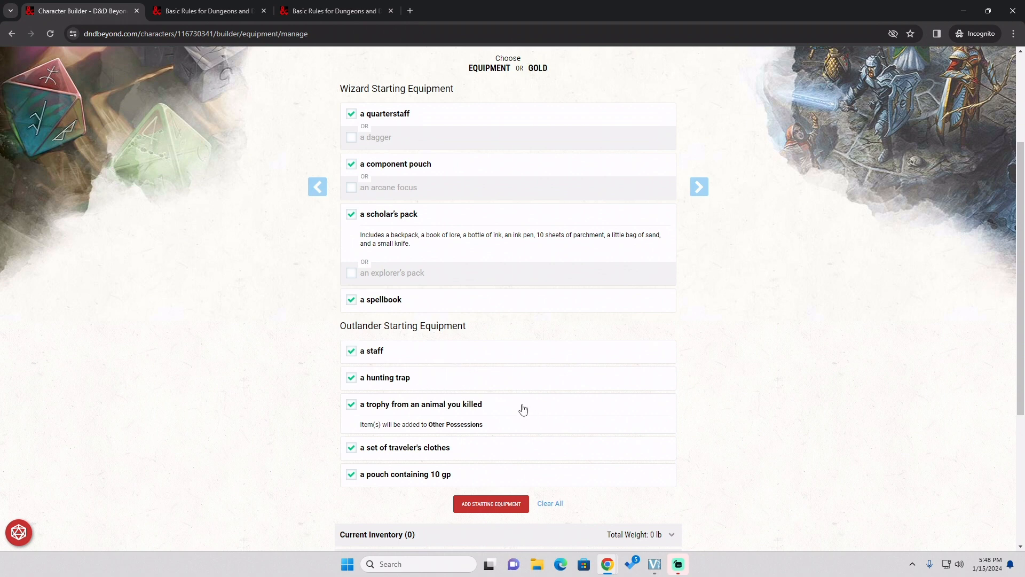
{"action": "scroll", "coordinate": [785, 444], "scroll_direction": "down", "scroll_amount": 1}
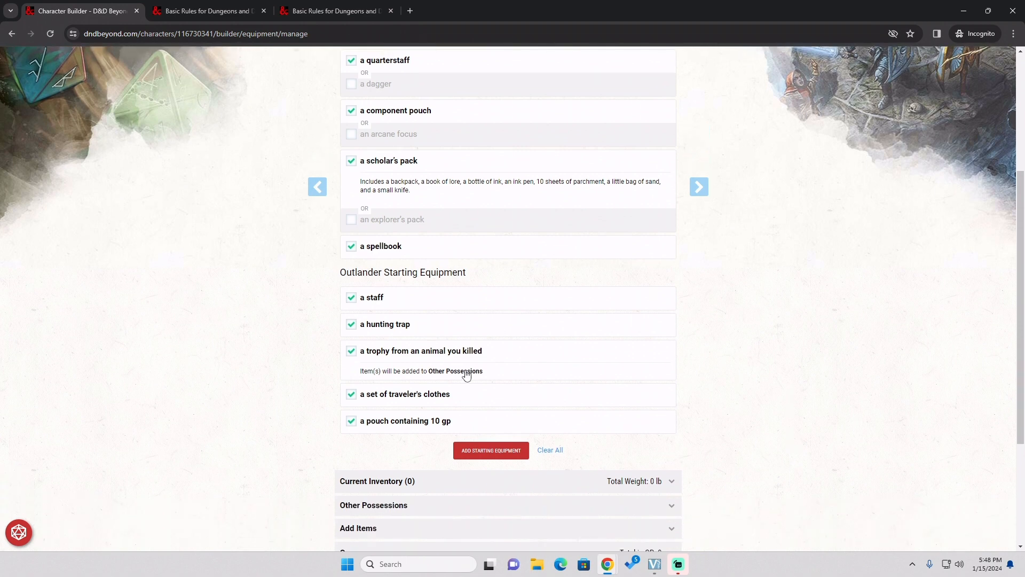
{"action": "scroll", "coordinate": [456, 414], "scroll_direction": "down", "scroll_amount": 2}
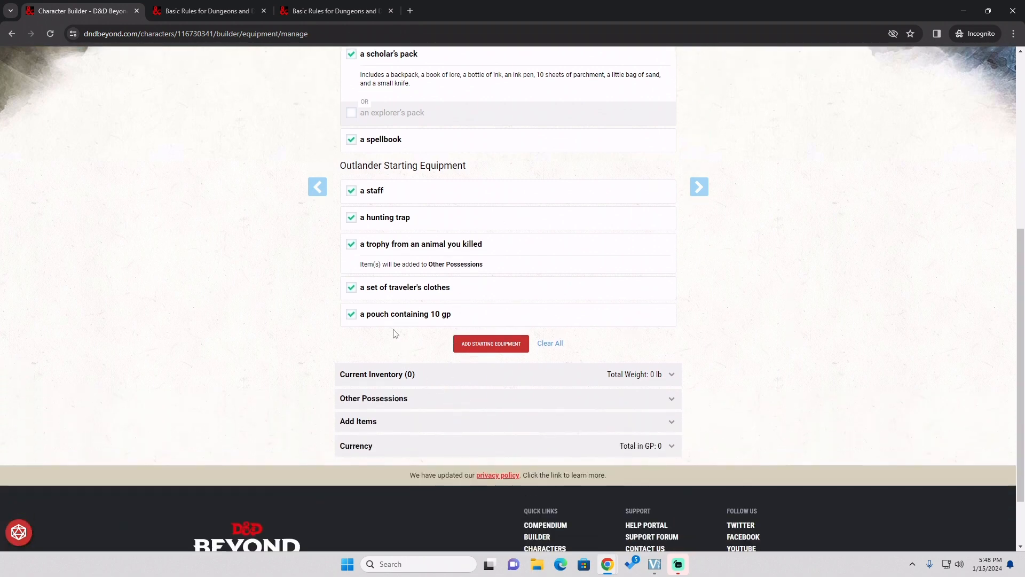
{"action": "left_click", "coordinate": [494, 348]}
Return to the equipment stage from the final page and review the items in the current inventory.
{"action": "left_click", "coordinate": [699, 186]}
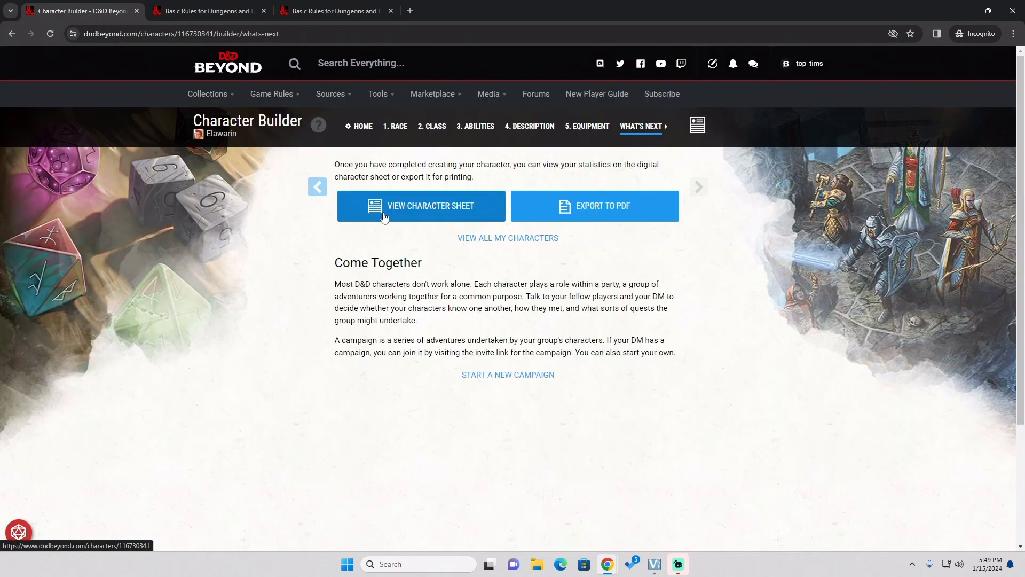
{"action": "left_click", "coordinate": [602, 126]}
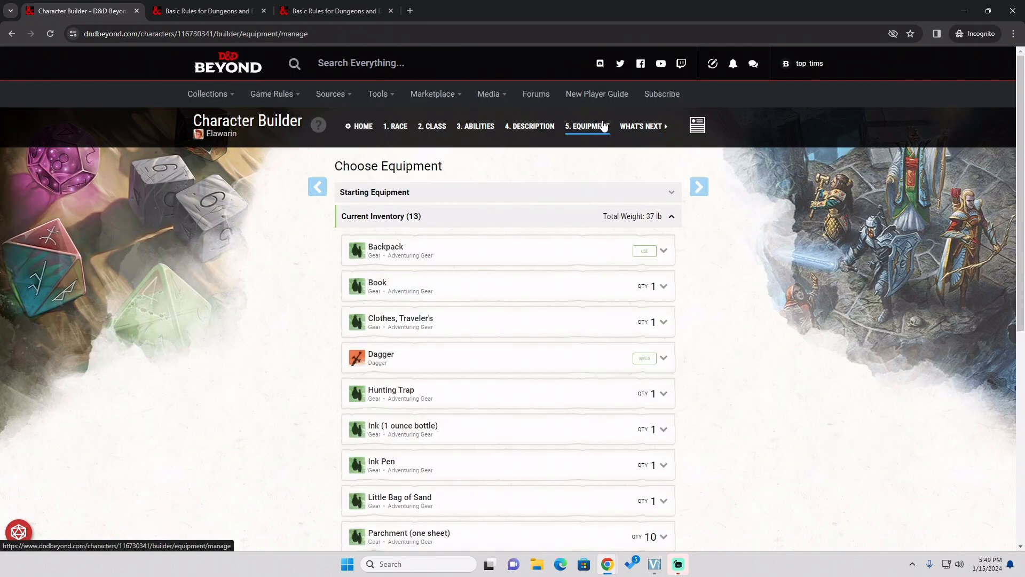
{"action": "scroll", "coordinate": [485, 238], "scroll_direction": "down", "scroll_amount": 10}
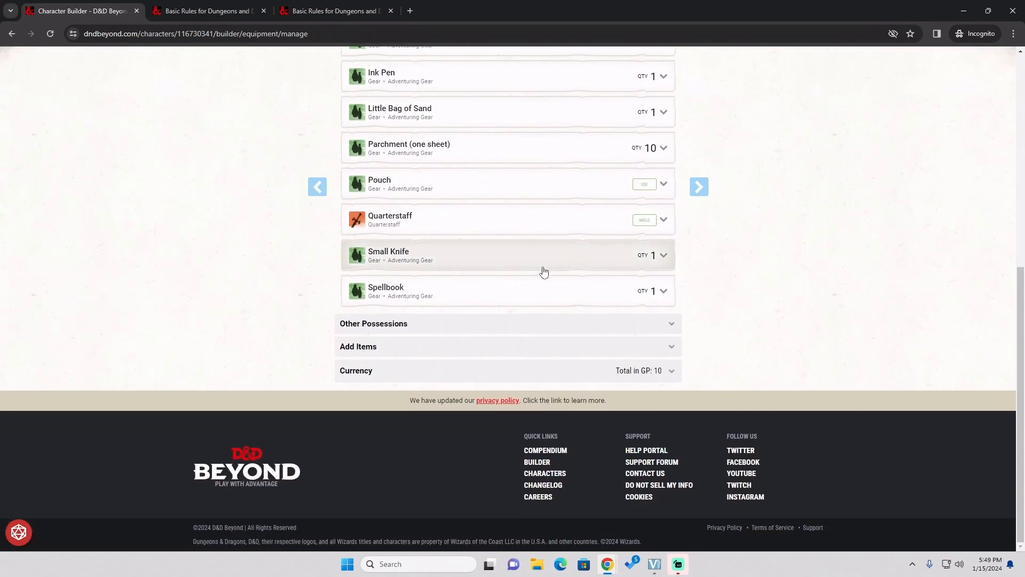
{"action": "scroll", "coordinate": [543, 272], "scroll_direction": "up", "scroll_amount": 10}
Finish the builder, open the character sheet and view the details of the Druidcraft cantrip among the spells.
{"action": "left_click", "coordinate": [699, 186]}
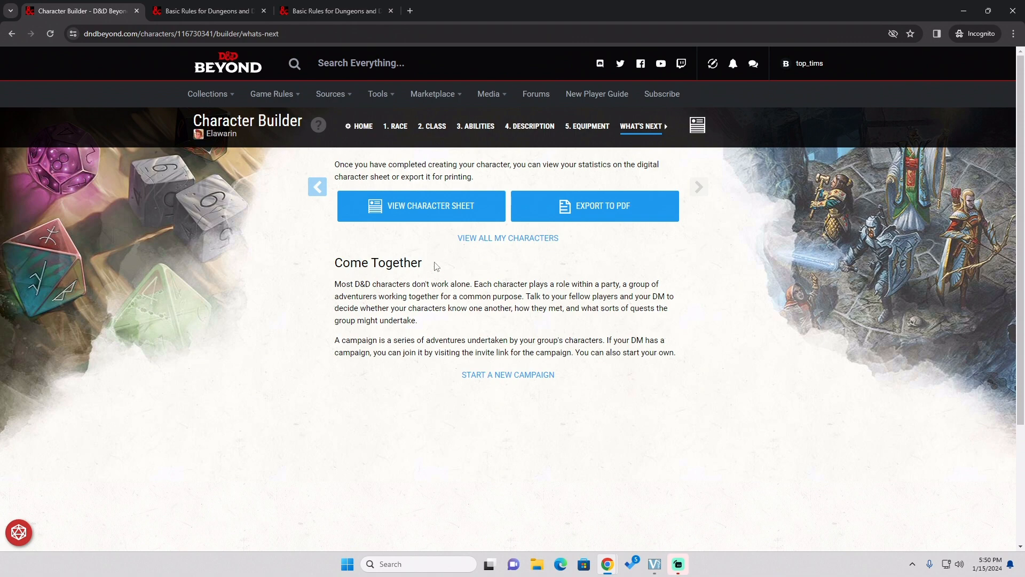
{"action": "left_click", "coordinate": [440, 208]}
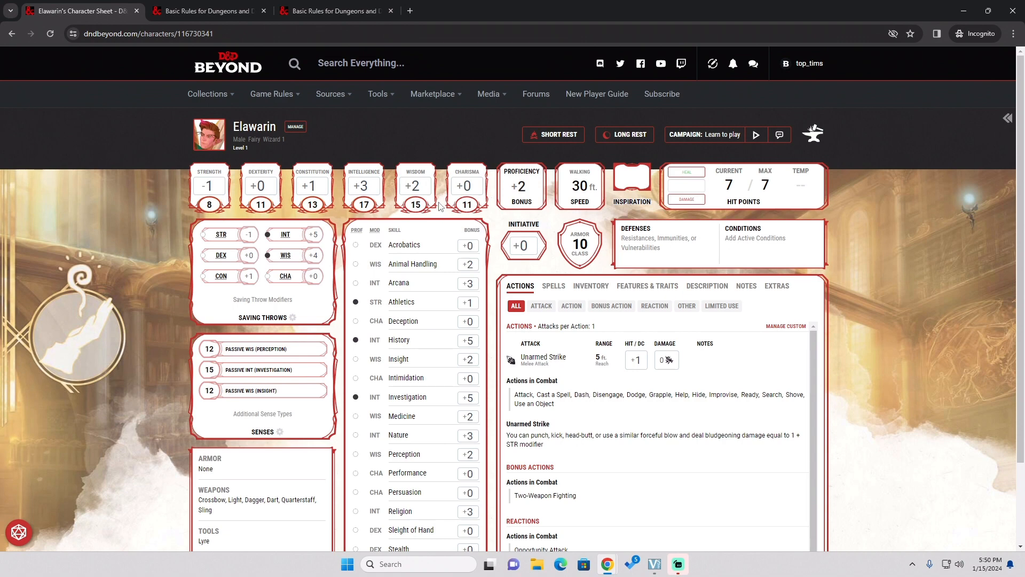
{"action": "left_click", "coordinate": [553, 285]}
{"action": "scroll", "coordinate": [539, 341], "scroll_direction": "down", "scroll_amount": 1}
{"action": "left_click", "coordinate": [539, 357]}
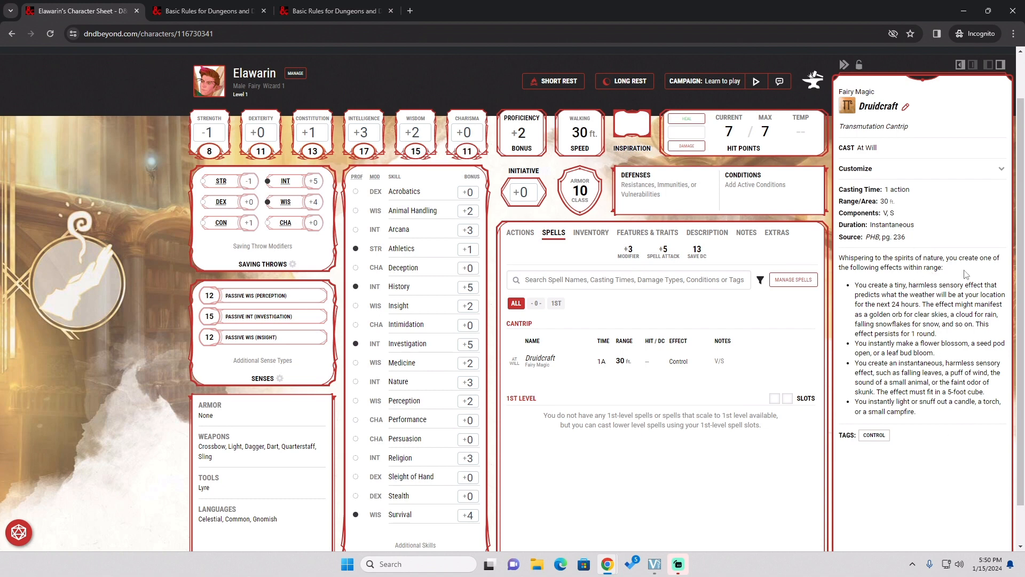
Close the Druidcraft details and review the character's attacks, bonus actions, reactions and other actions.
{"action": "left_click", "coordinate": [694, 297]}
{"action": "left_click", "coordinate": [520, 233]}
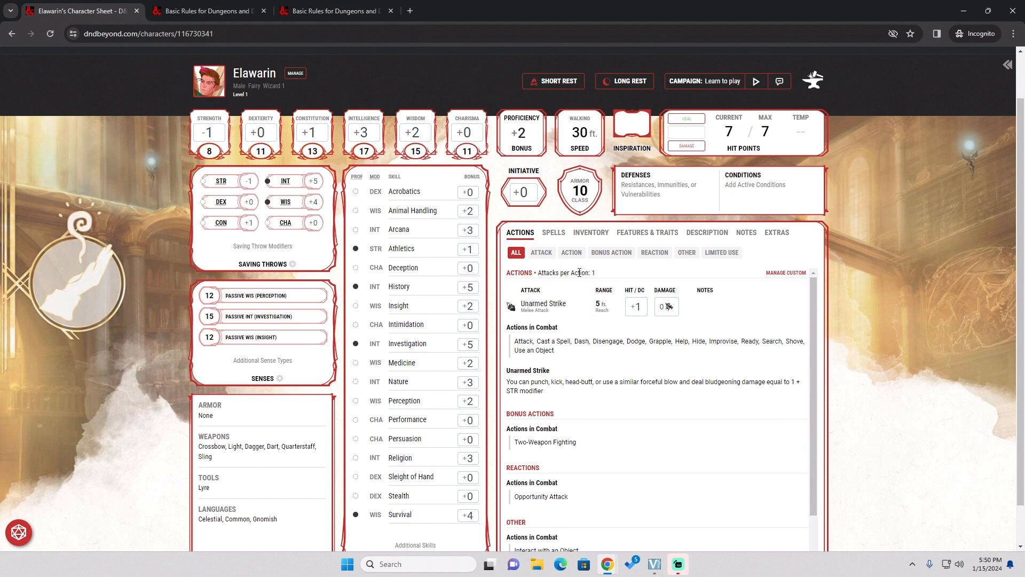
{"action": "scroll", "coordinate": [601, 283], "scroll_direction": "down", "scroll_amount": 1}
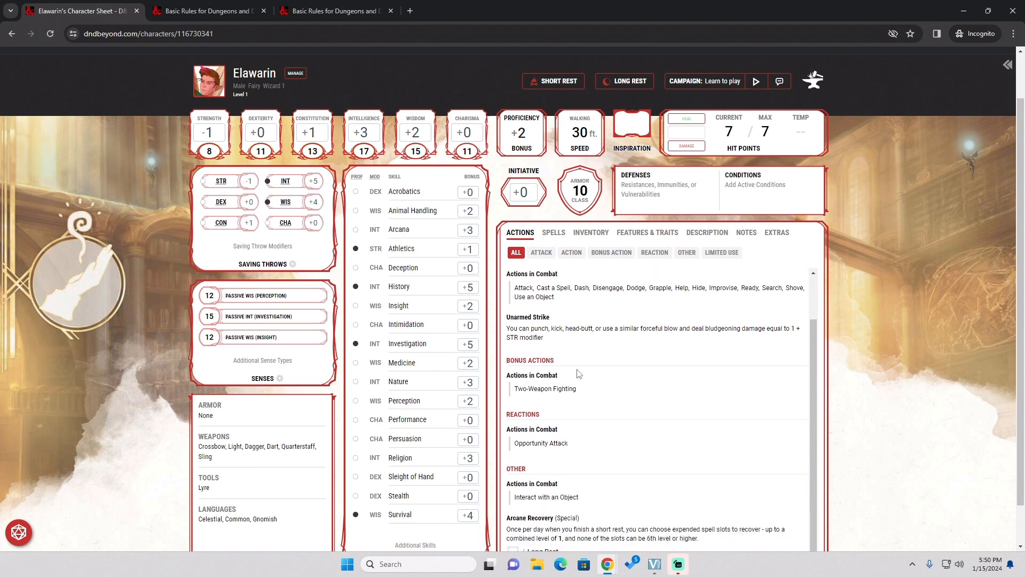
{"action": "scroll", "coordinate": [582, 371], "scroll_direction": "down", "scroll_amount": 1}
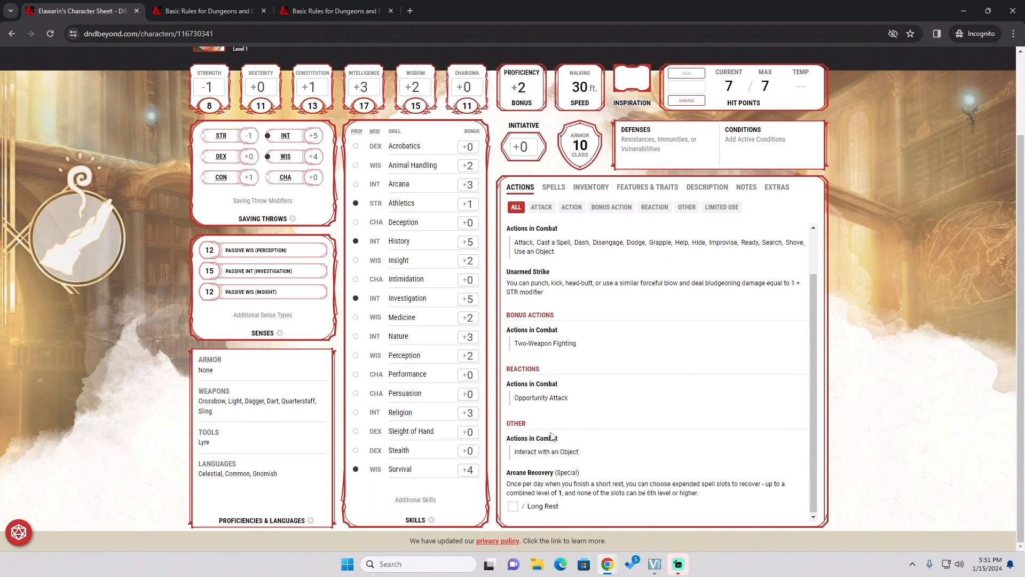
{"action": "scroll", "coordinate": [608, 402], "scroll_direction": "up", "scroll_amount": 2}
{"action": "scroll", "coordinate": [878, 347], "scroll_direction": "up", "scroll_amount": 2}
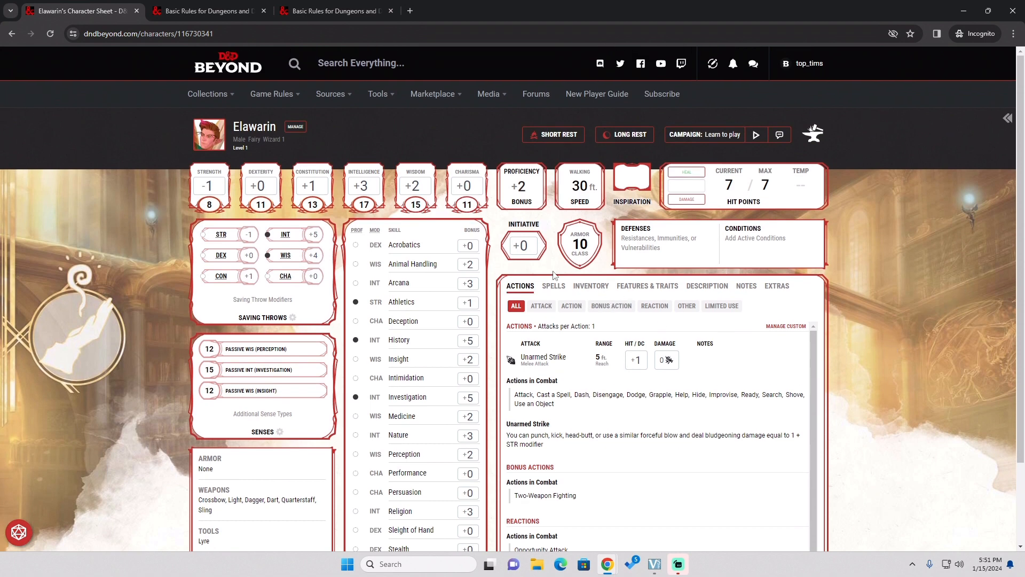
Return to the character's spells and look over the cantrip and 1st-level sections.
{"action": "left_click", "coordinate": [553, 286]}
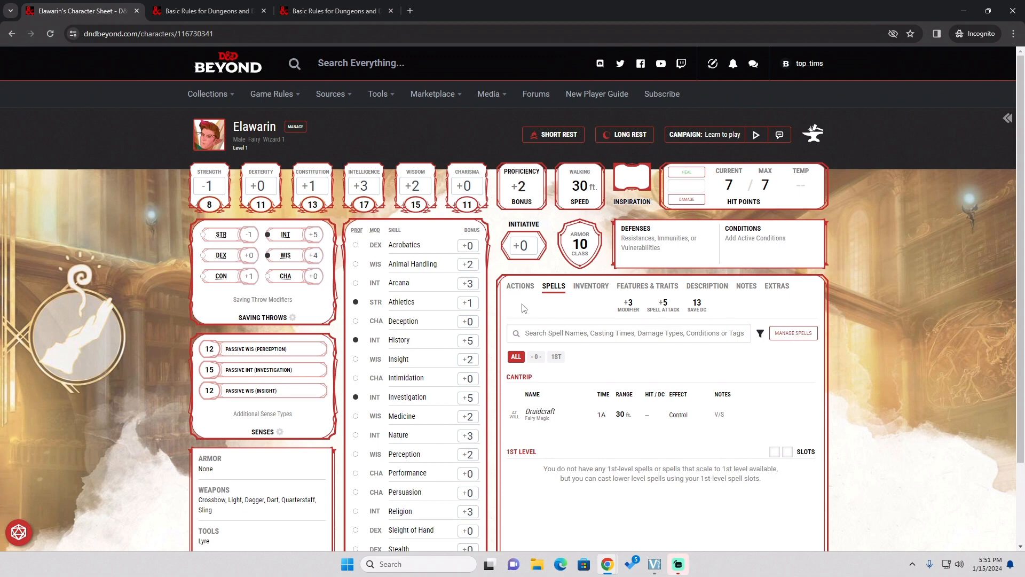
{"action": "scroll", "coordinate": [611, 348], "scroll_direction": "down", "scroll_amount": 2}
{"action": "scroll", "coordinate": [374, 267], "scroll_direction": "up", "scroll_amount": 2}
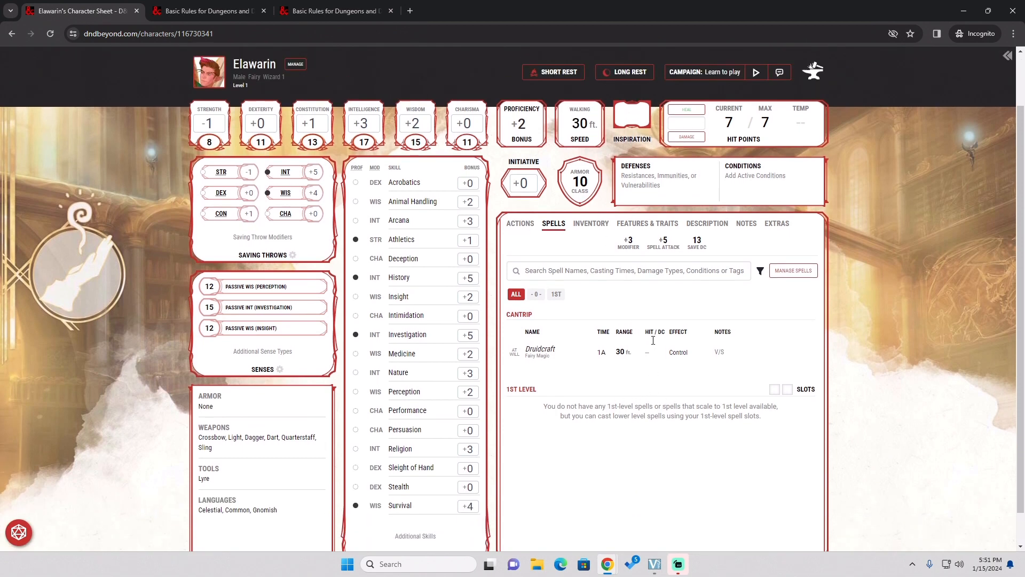
{"action": "scroll", "coordinate": [141, 185], "scroll_direction": "down", "scroll_amount": 2}
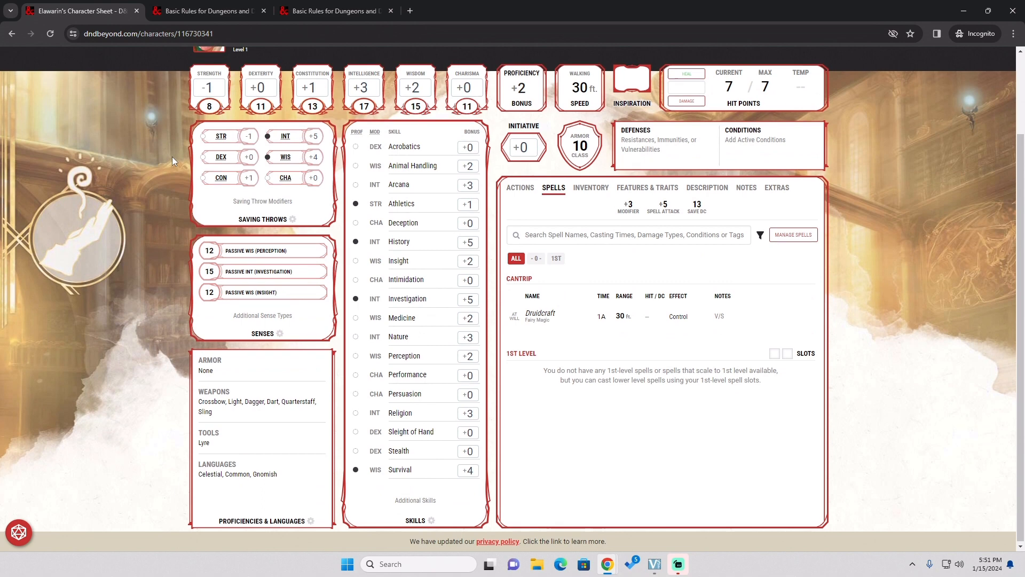
{"action": "scroll", "coordinate": [155, 182], "scroll_direction": "up", "scroll_amount": 1}
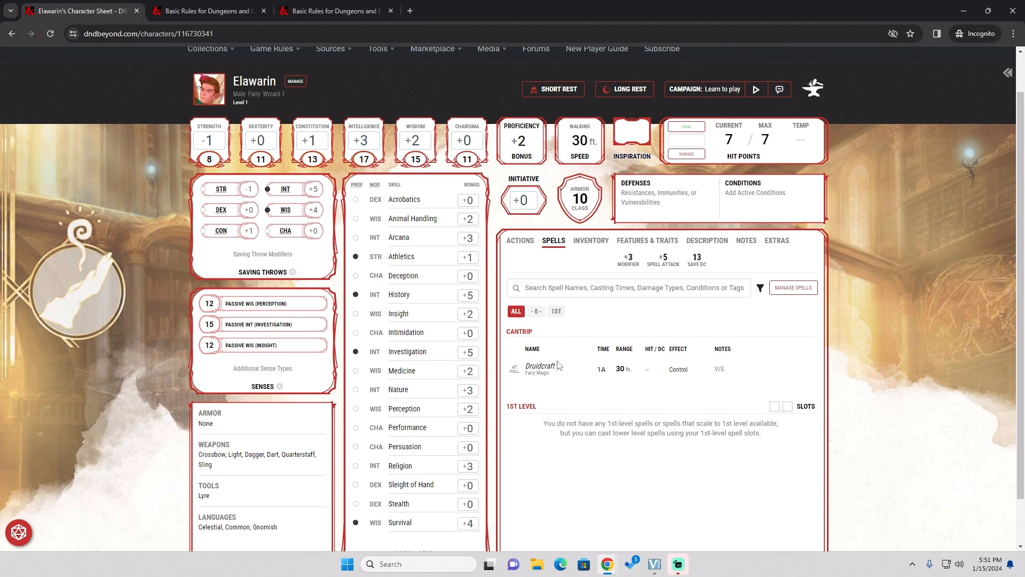
Look up the Wizard class in the Basic Rules and check the cantrips known at 1st level.
{"action": "left_click", "coordinate": [211, 11]}
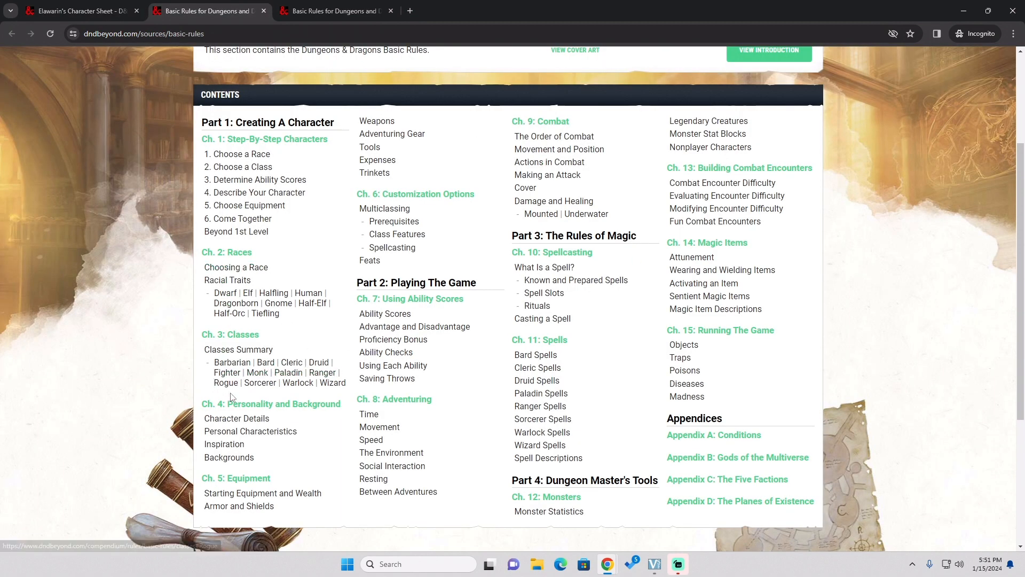
{"action": "left_click", "coordinate": [333, 384]}
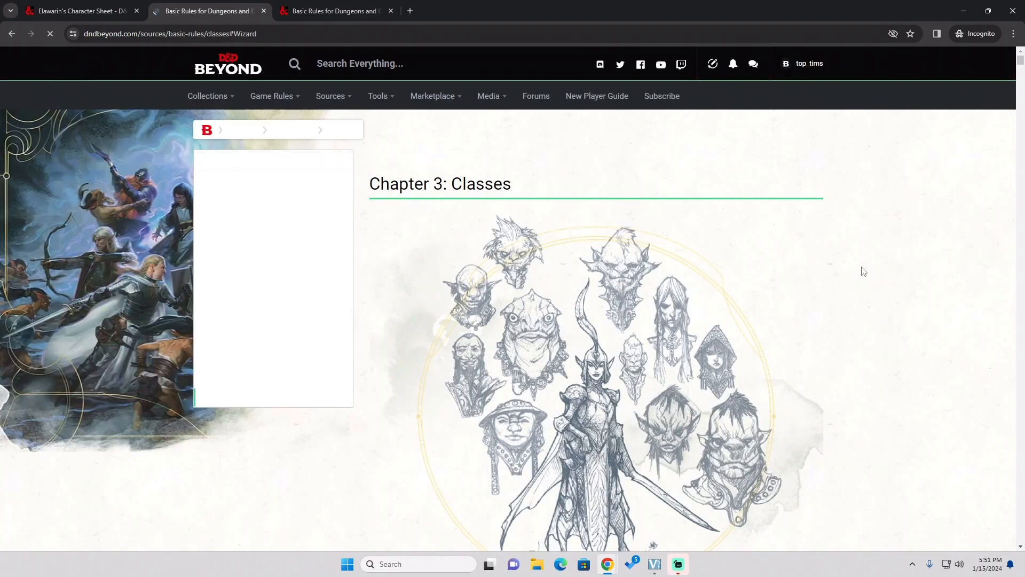
{"action": "scroll", "coordinate": [860, 269], "scroll_direction": "down", "scroll_amount": 8}
{"action": "scroll", "coordinate": [838, 343], "scroll_direction": "down", "scroll_amount": 6}
{"action": "scroll", "coordinate": [846, 345], "scroll_direction": "down", "scroll_amount": 14}
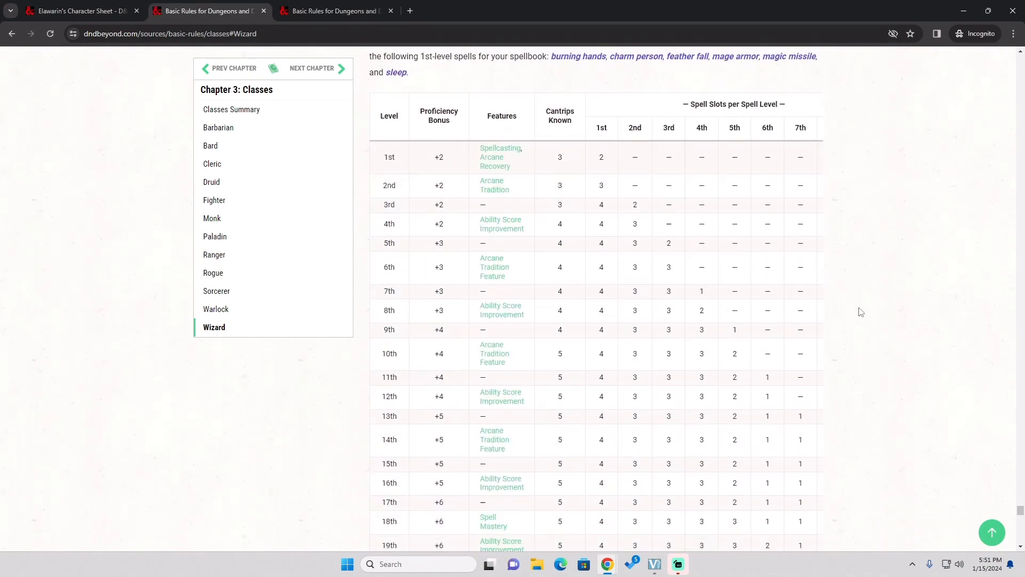
{"action": "scroll", "coordinate": [861, 312], "scroll_direction": "up", "scroll_amount": 2}
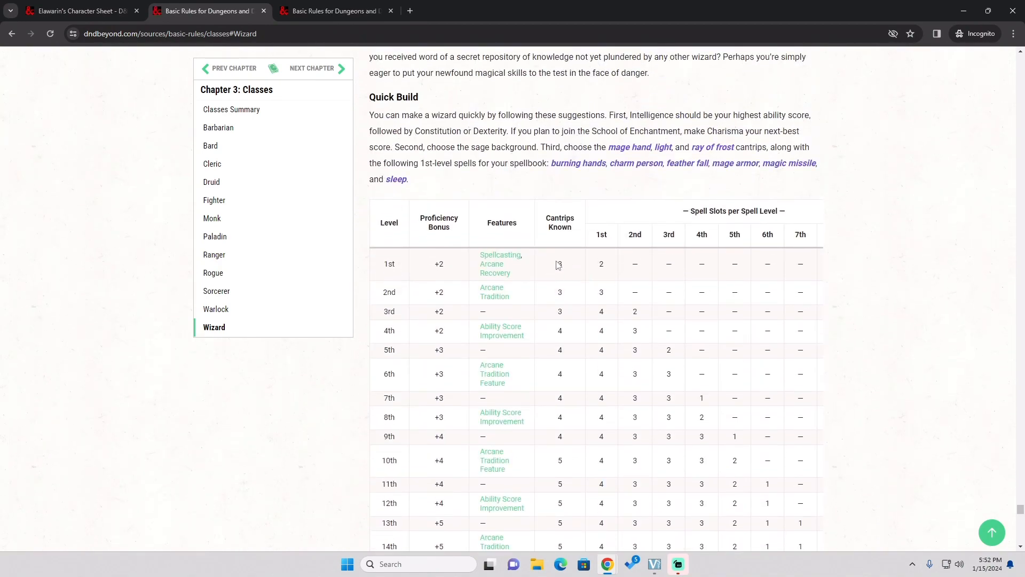
{"action": "left_click_drag", "start_coordinate": [558, 265], "coordinate": [577, 262]}
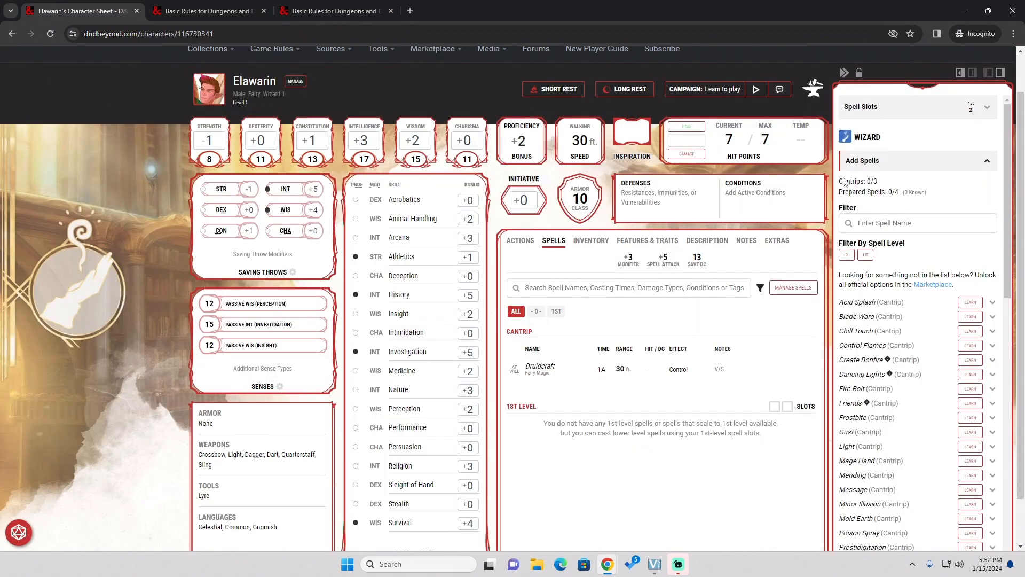
Back on the character sheet, manage the wizard's spells, filter them to cantrips and learn Ray of Frost.
{"action": "left_click_drag", "start_coordinate": [843, 177], "coordinate": [879, 184]}
{"action": "left_click", "coordinate": [846, 255]}
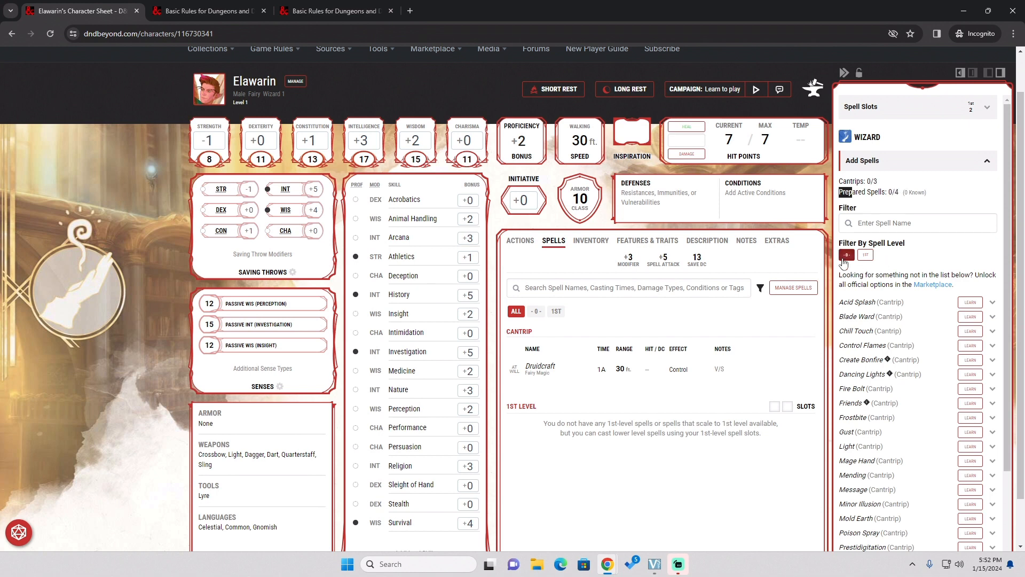
{"action": "scroll", "coordinate": [919, 285], "scroll_direction": "down", "scroll_amount": 2}
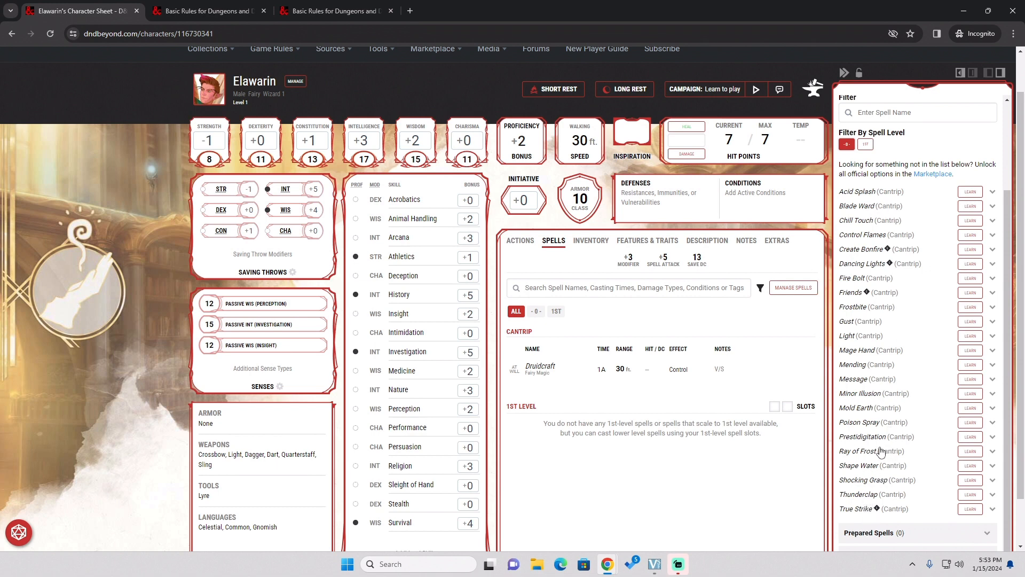
{"action": "left_click", "coordinate": [860, 453]}
{"action": "scroll", "coordinate": [946, 405], "scroll_direction": "down", "scroll_amount": 2}
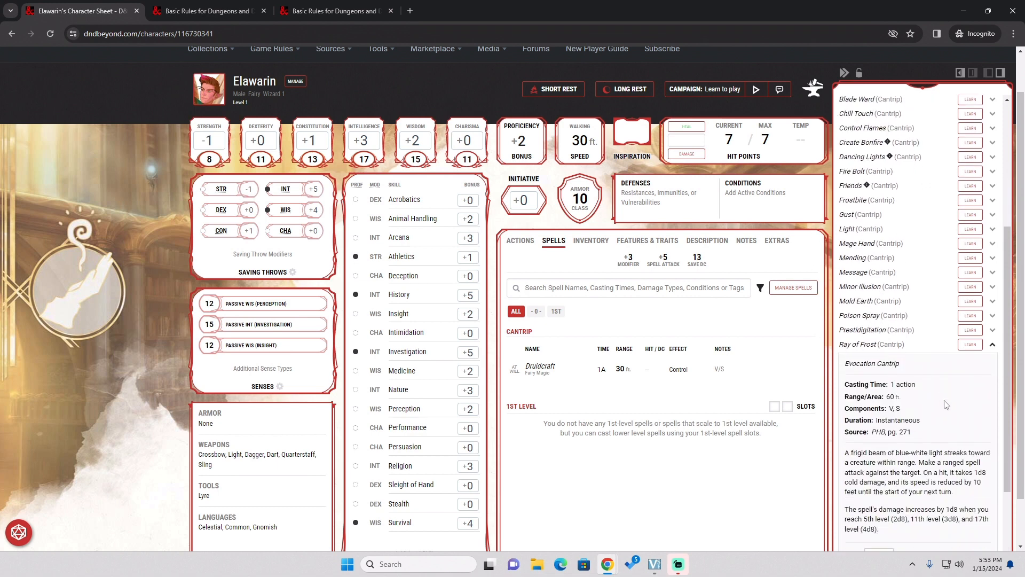
{"action": "scroll", "coordinate": [947, 400], "scroll_direction": "down", "scroll_amount": 1}
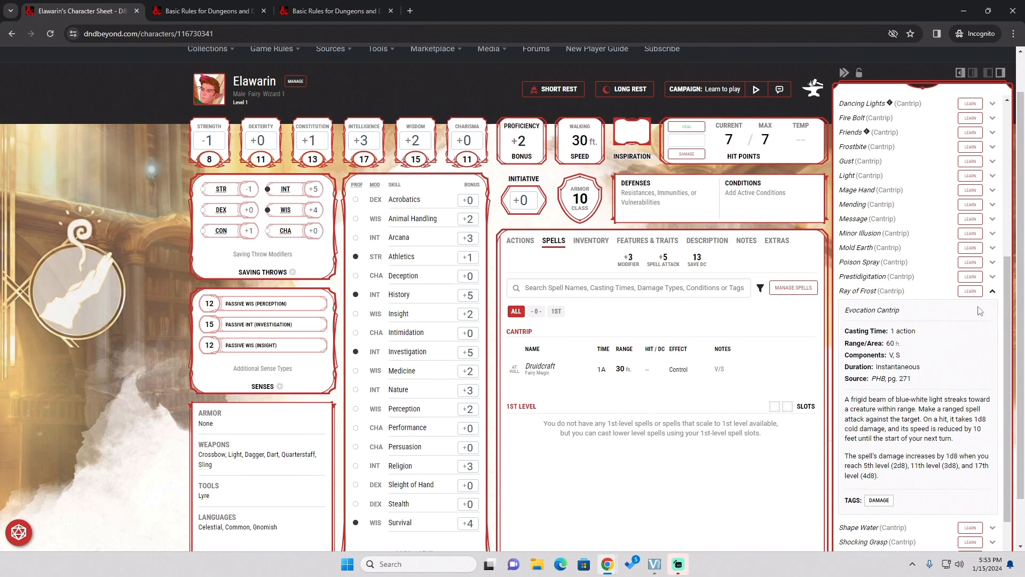
{"action": "left_click", "coordinate": [968, 295]}
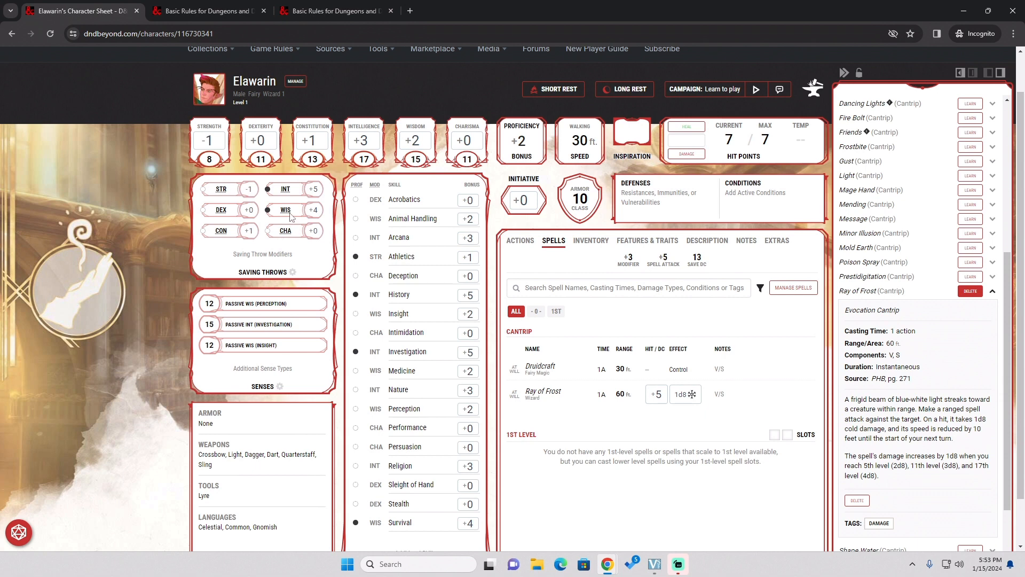
Read the details of the Mending and Frostbite cantrips, and learn Fire Bolt.
{"action": "scroll", "coordinate": [1002, 359], "scroll_direction": "up", "scroll_amount": 2}
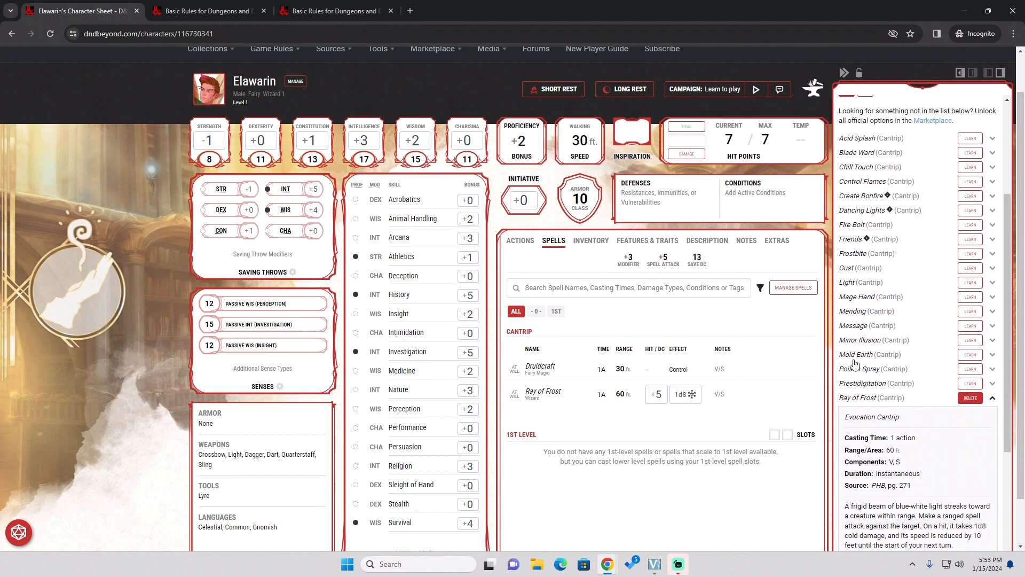
{"action": "left_click", "coordinate": [856, 312]}
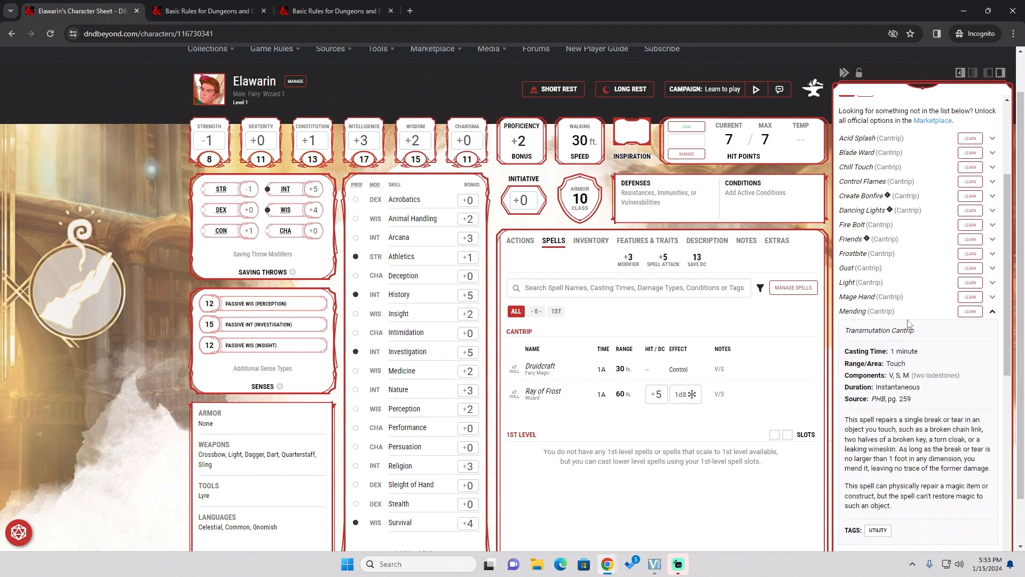
{"action": "left_click", "coordinate": [857, 312]}
{"action": "scroll", "coordinate": [860, 313], "scroll_direction": "up", "scroll_amount": 1}
{"action": "left_click", "coordinate": [859, 307]}
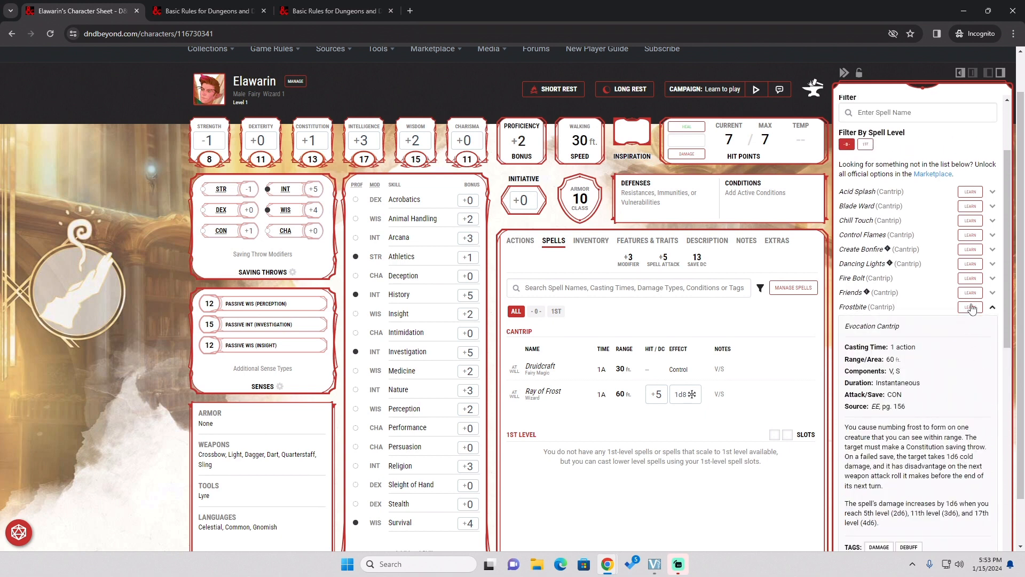
{"action": "left_click", "coordinate": [862, 279]}
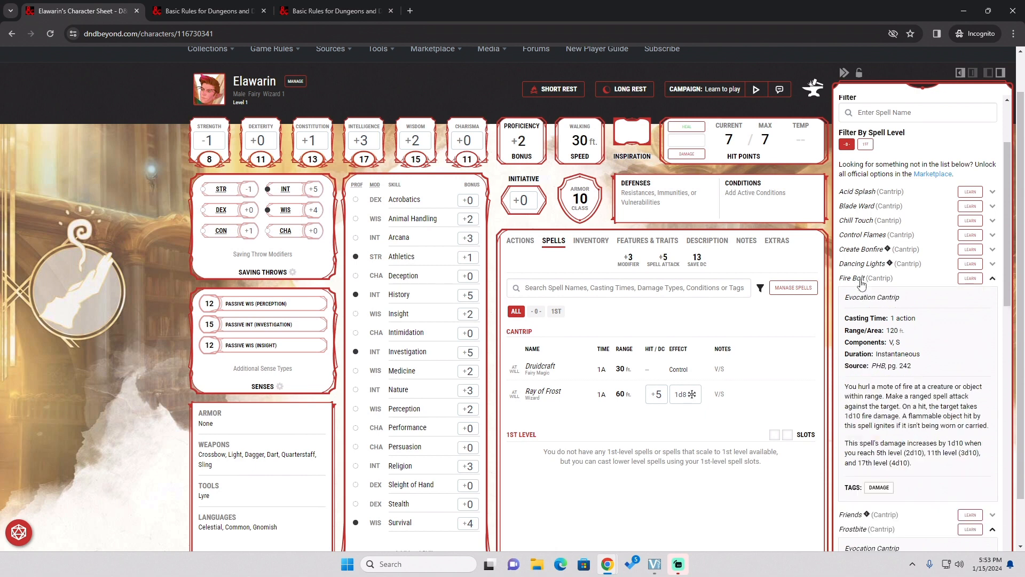
{"action": "left_click", "coordinate": [971, 279]}
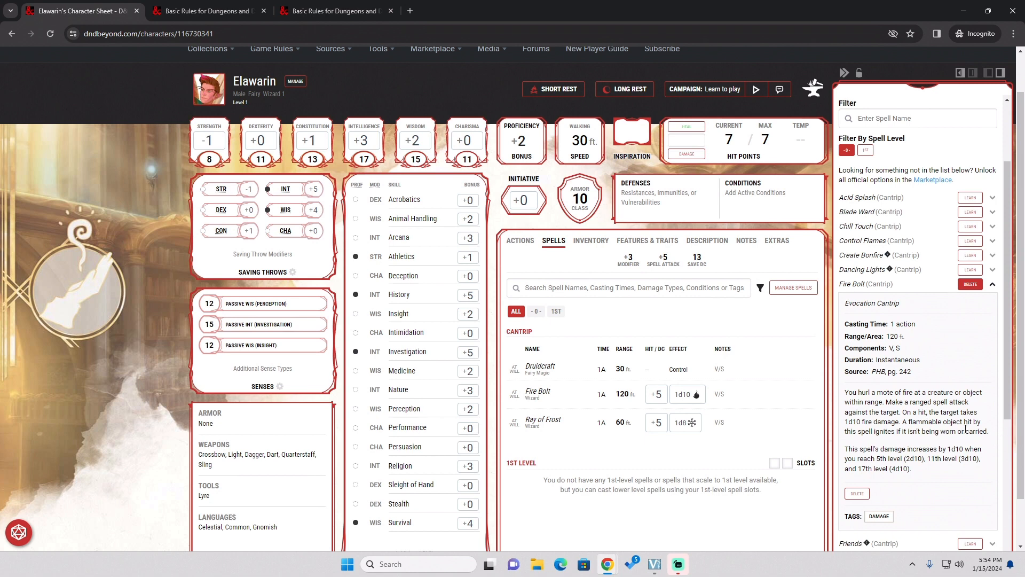
Read the details of the Blade Ward cantrip and learn it.
{"action": "scroll", "coordinate": [944, 429], "scroll_direction": "up", "scroll_amount": 1}
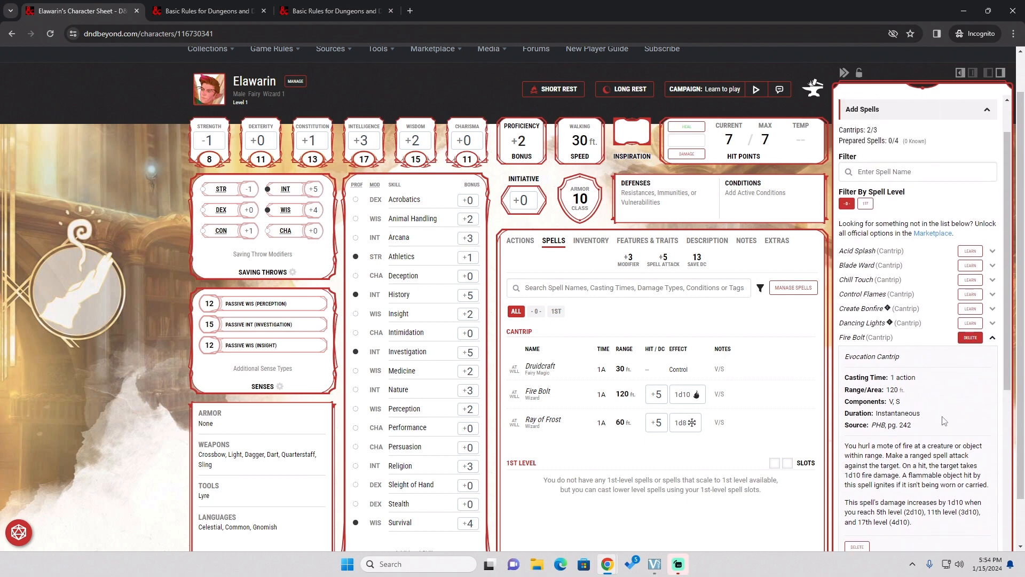
{"action": "left_click", "coordinate": [902, 267]}
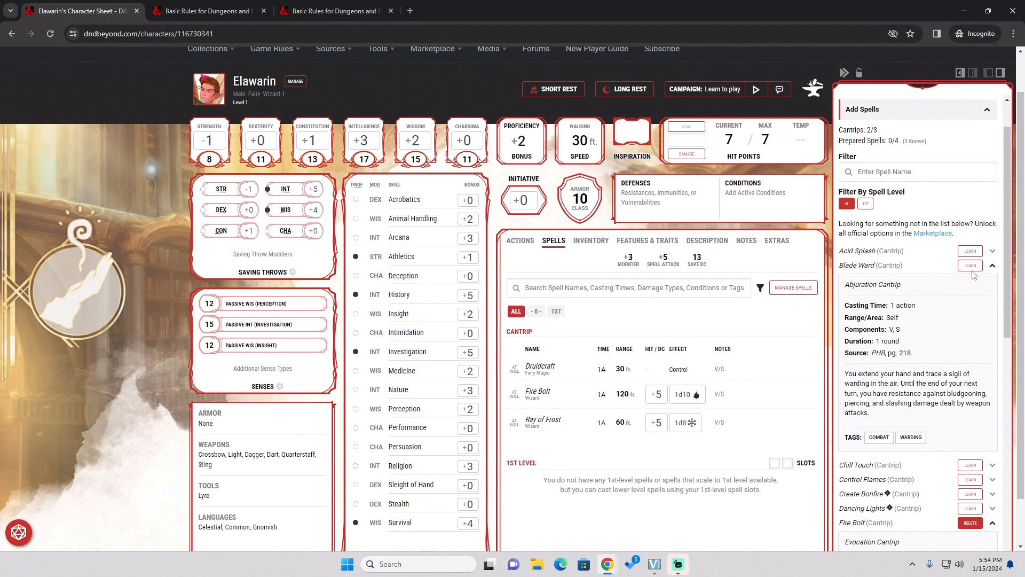
{"action": "left_click", "coordinate": [971, 265]}
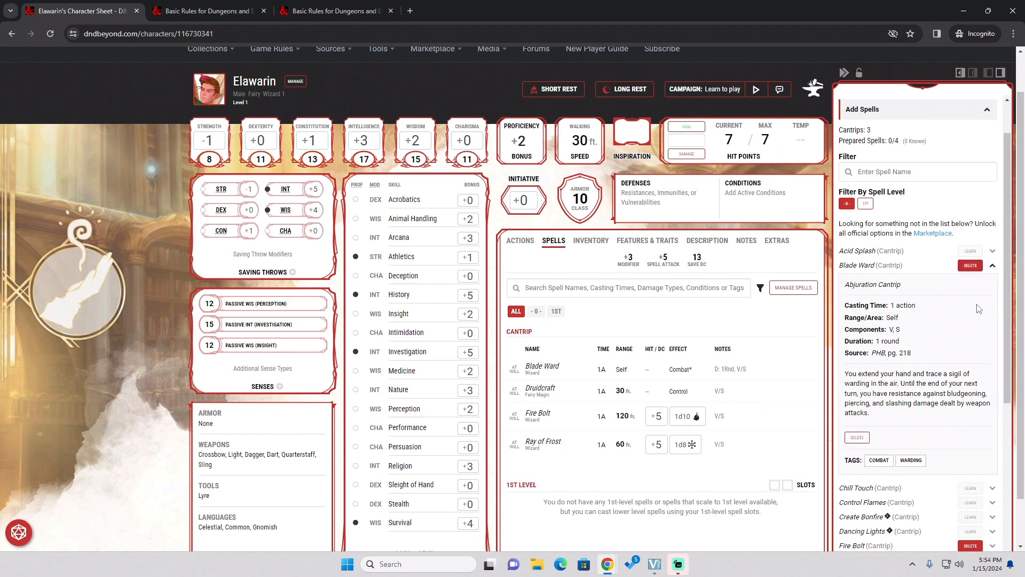
Filter the available wizard spells to 1st level only, without cantrips, and browse the whole list.
{"action": "scroll", "coordinate": [924, 313], "scroll_direction": "up", "scroll_amount": 1}
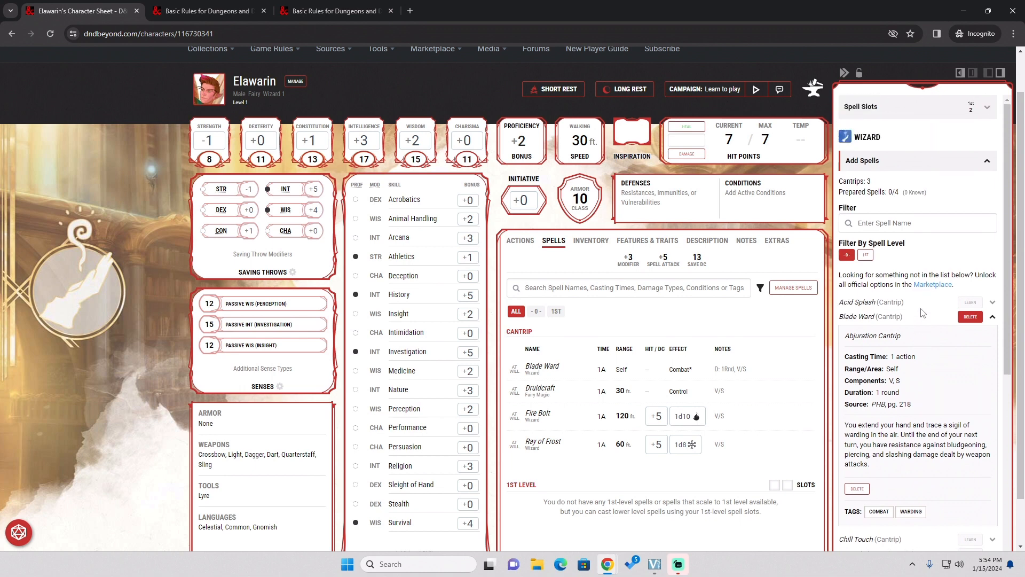
{"action": "left_click", "coordinate": [867, 256]}
{"action": "left_click", "coordinate": [844, 257]}
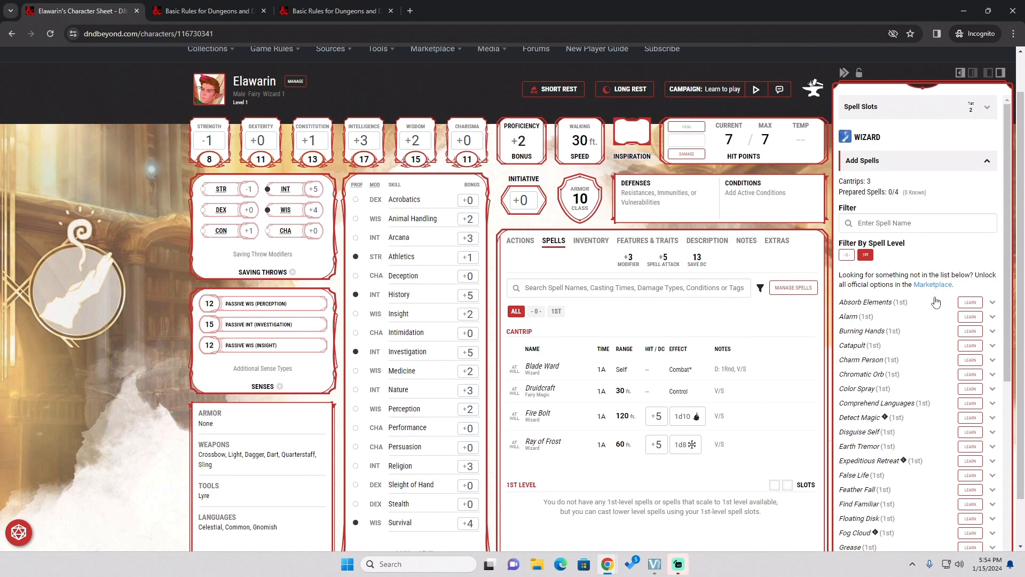
{"action": "scroll", "coordinate": [937, 302], "scroll_direction": "down", "scroll_amount": 2}
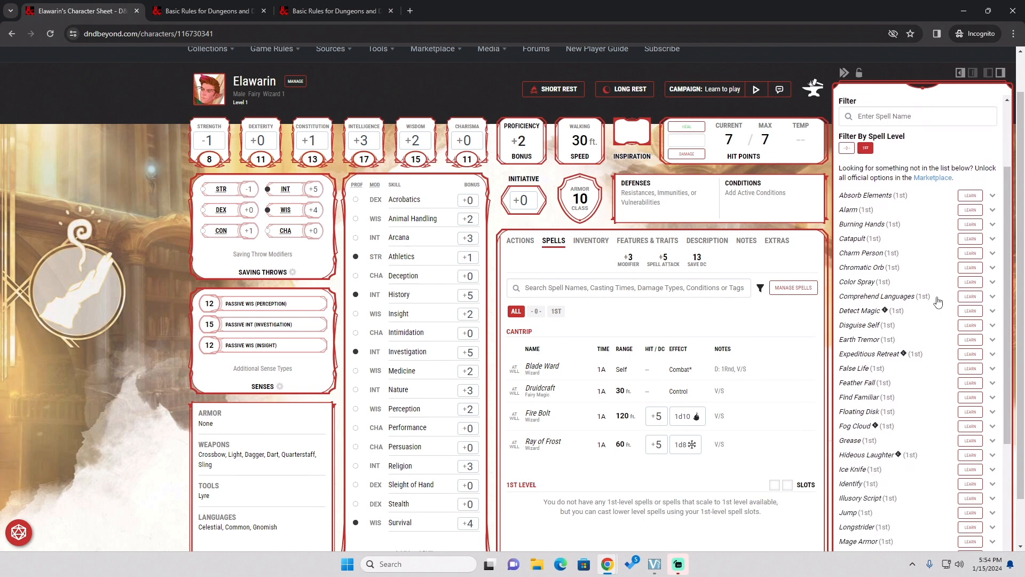
{"action": "scroll", "coordinate": [938, 302], "scroll_direction": "down", "scroll_amount": 1}
{"action": "scroll", "coordinate": [928, 358], "scroll_direction": "down", "scroll_amount": 2}
{"action": "scroll", "coordinate": [928, 357], "scroll_direction": "down", "scroll_amount": 1}
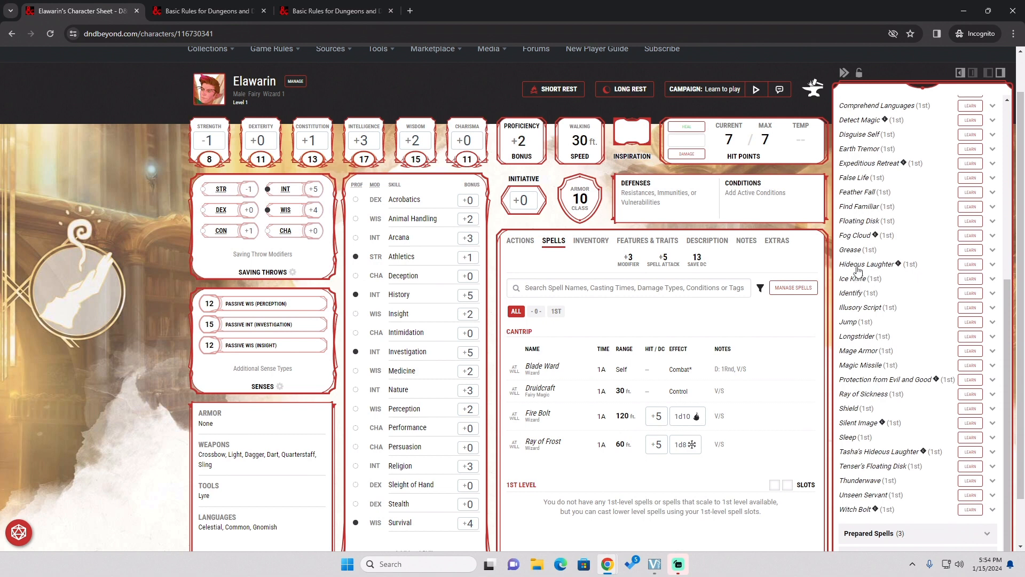
Read the details of the 1st-level spell False Life and learn it.
{"action": "scroll", "coordinate": [865, 280], "scroll_direction": "up", "scroll_amount": 2}
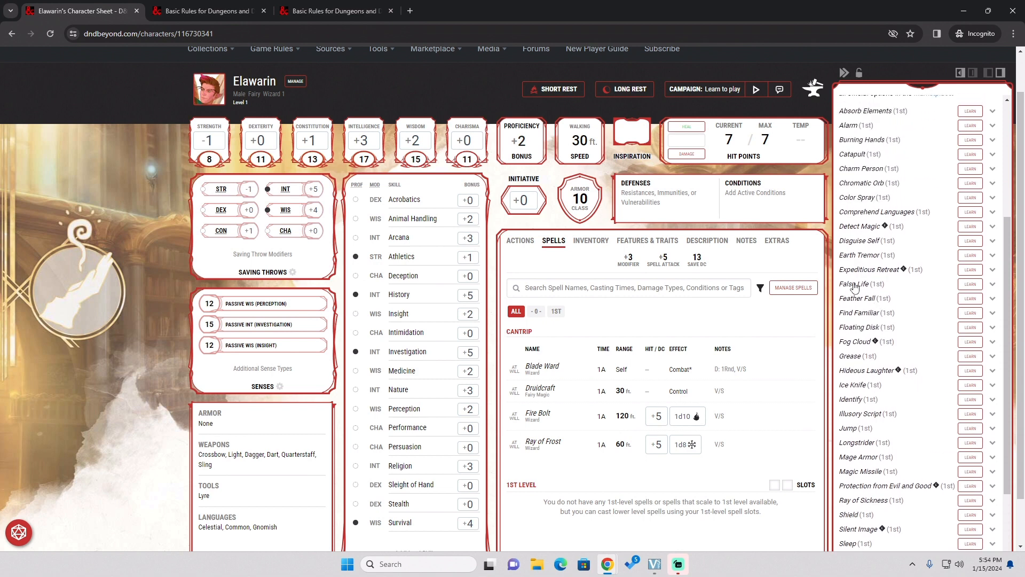
{"action": "left_click", "coordinate": [857, 284]}
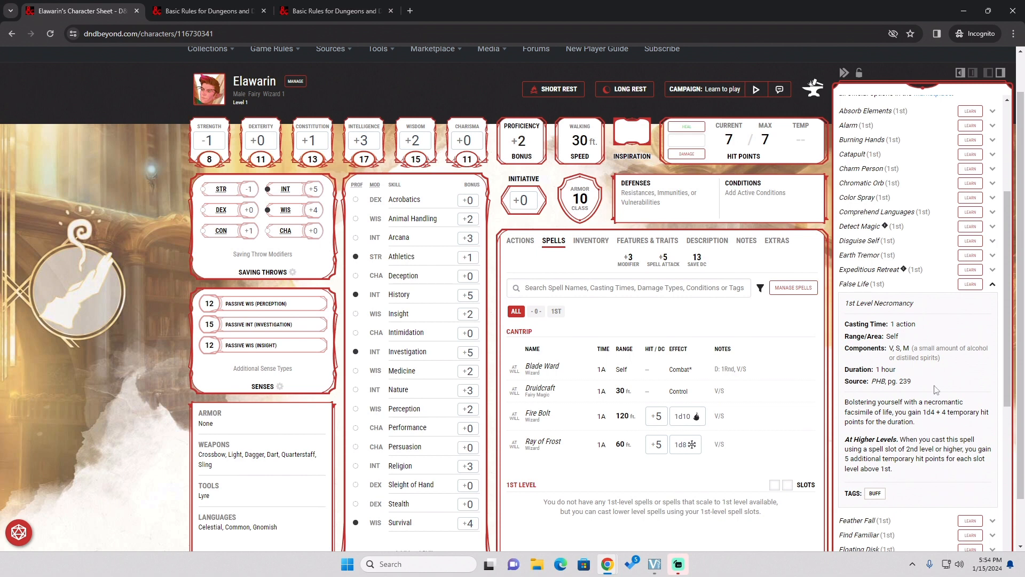
{"action": "left_click", "coordinate": [967, 284]}
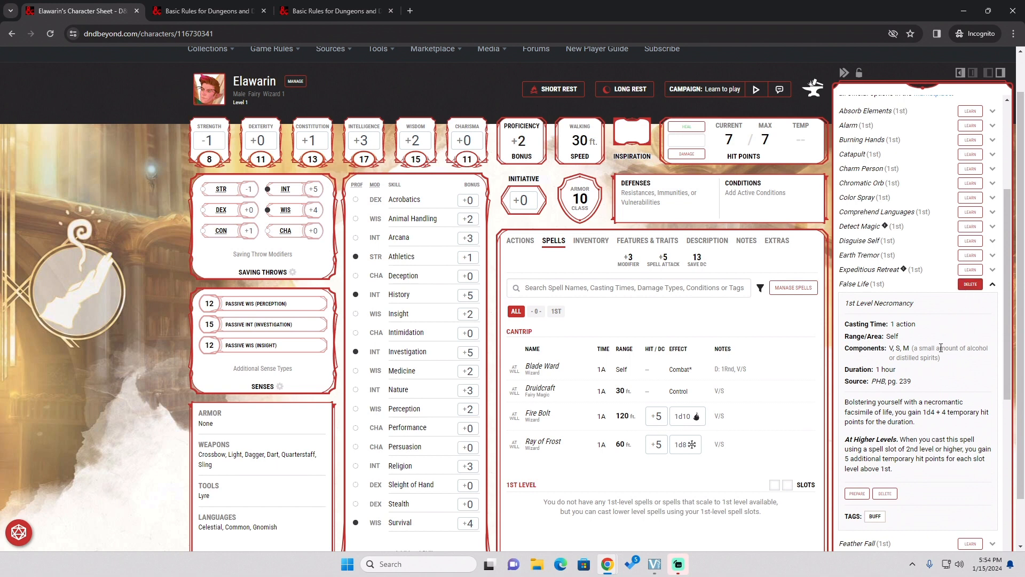
Read the details of the 1st-level spell Catapult and learn it.
{"action": "scroll", "coordinate": [941, 348], "scroll_direction": "up", "scroll_amount": 1}
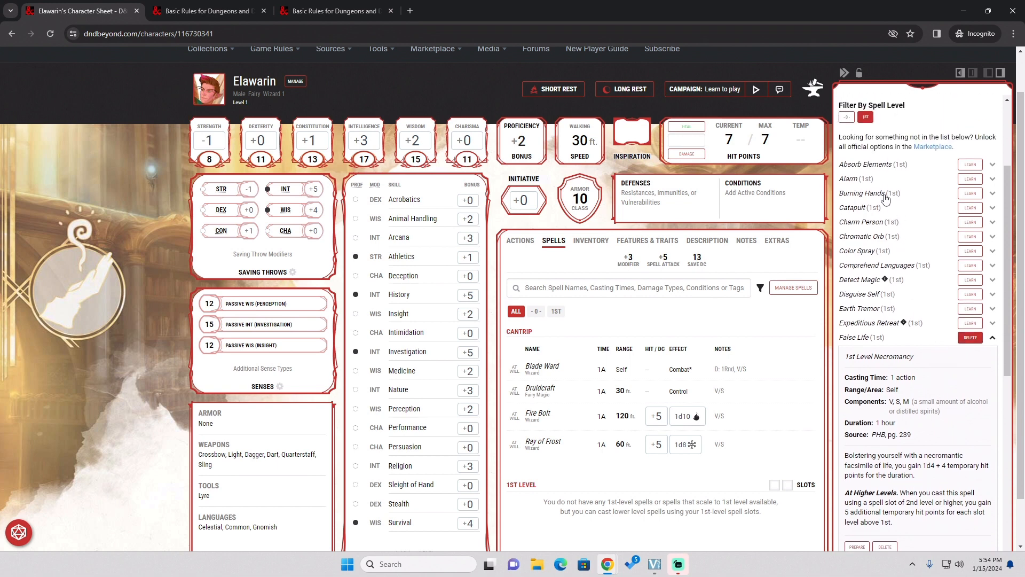
{"action": "left_click", "coordinate": [876, 209]}
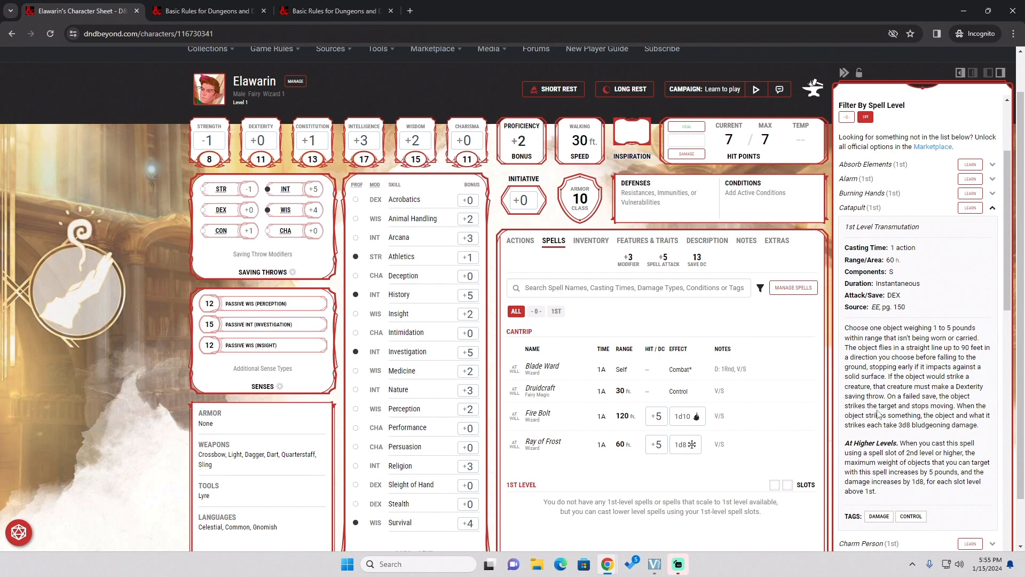
{"action": "left_click", "coordinate": [971, 207]}
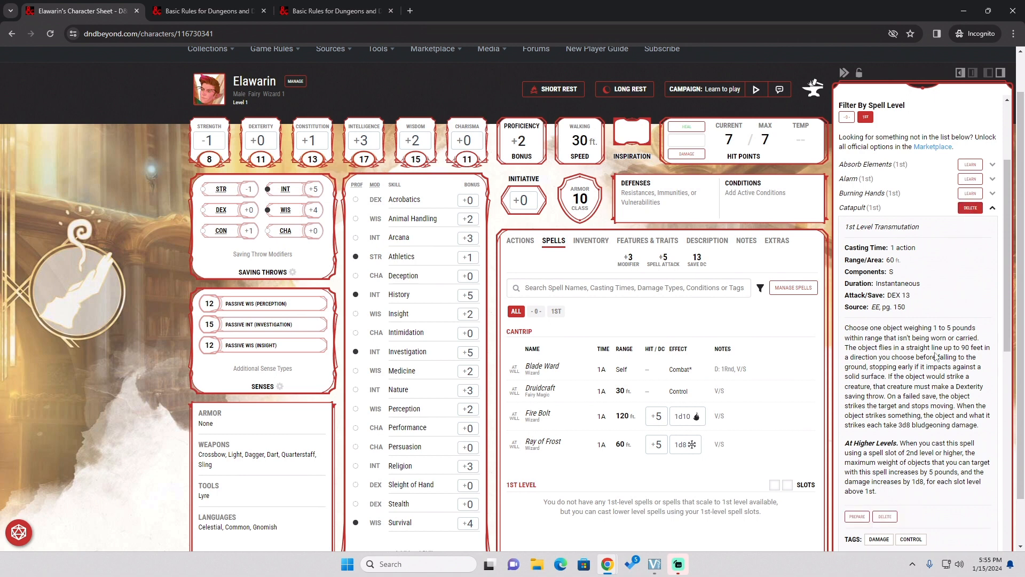
{"action": "scroll", "coordinate": [943, 348], "scroll_direction": "up", "scroll_amount": 3}
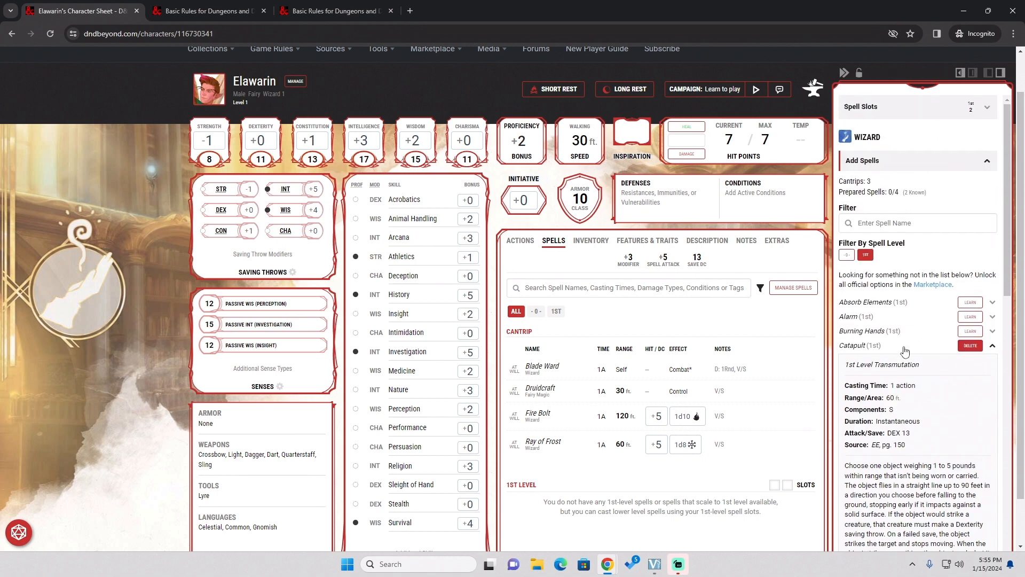
{"action": "scroll", "coordinate": [905, 351], "scroll_direction": "down", "scroll_amount": 3}
{"action": "scroll", "coordinate": [907, 347], "scroll_direction": "up", "scroll_amount": 3}
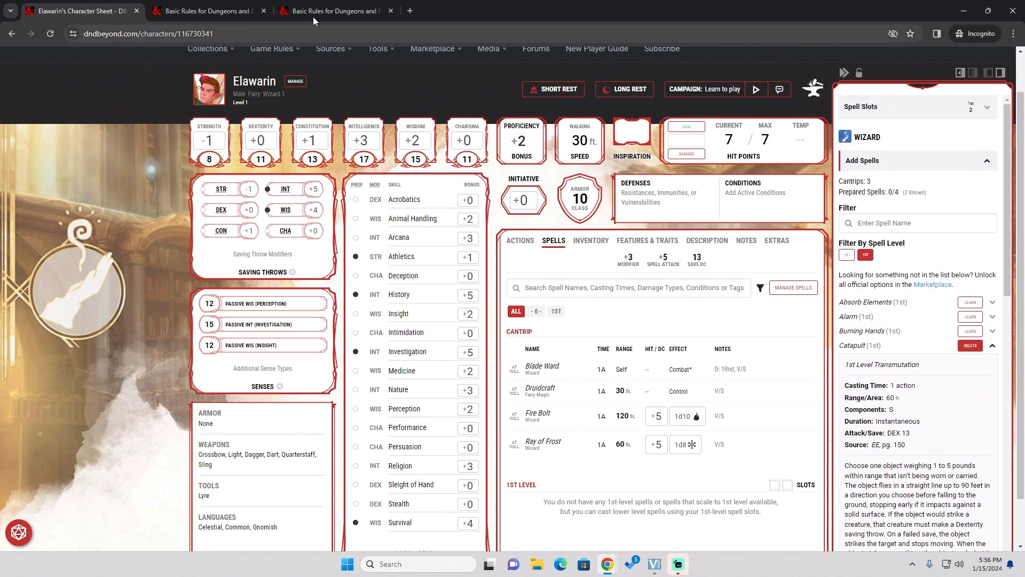
Check the Quick Build spell suggestions in the Basic Rules wizard chapter, and return to the character sheet.
{"action": "left_click", "coordinate": [222, 11]}
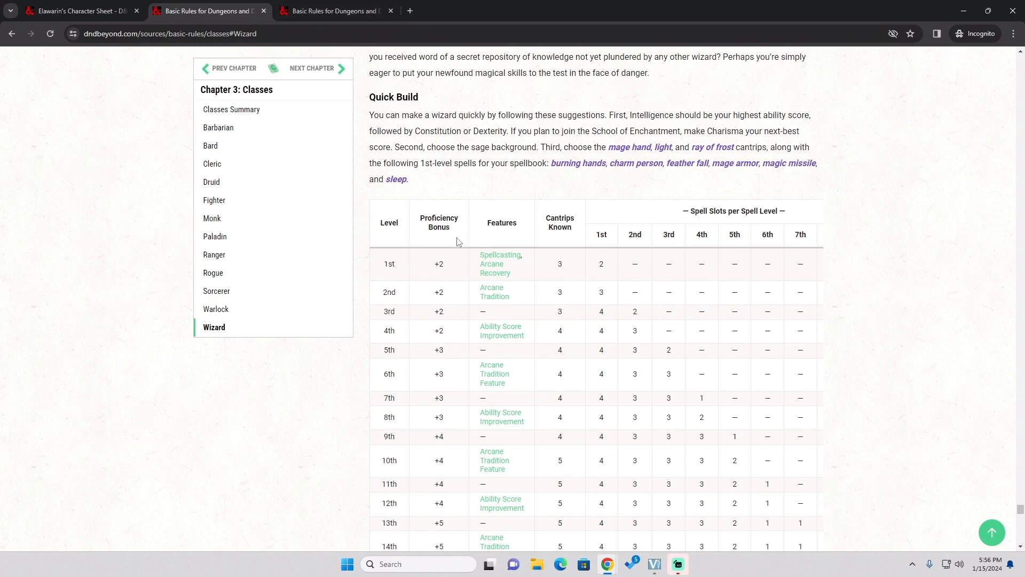
{"action": "scroll", "coordinate": [483, 259], "scroll_direction": "up", "scroll_amount": 5}
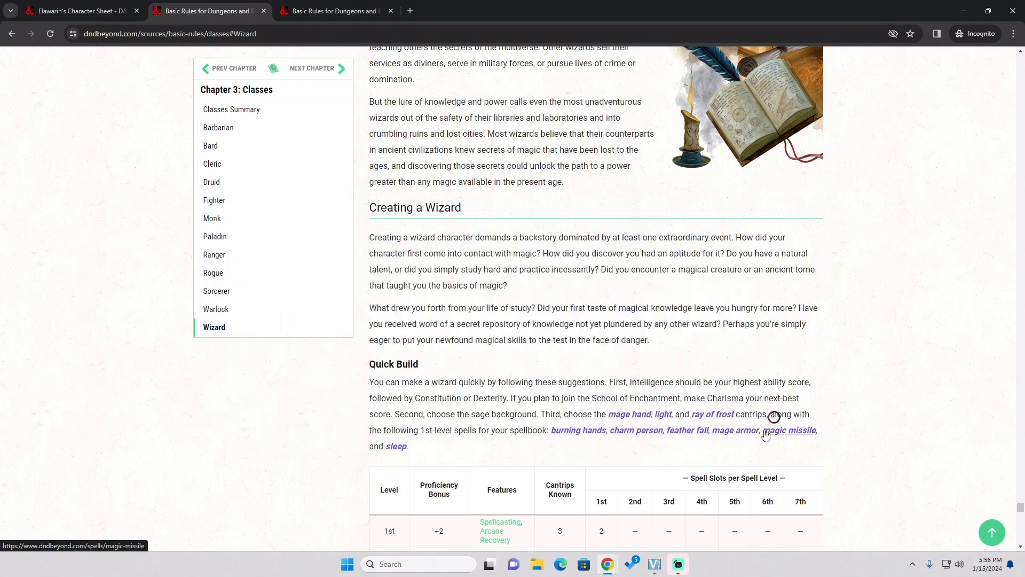
{"action": "left_click", "coordinate": [68, 4]}
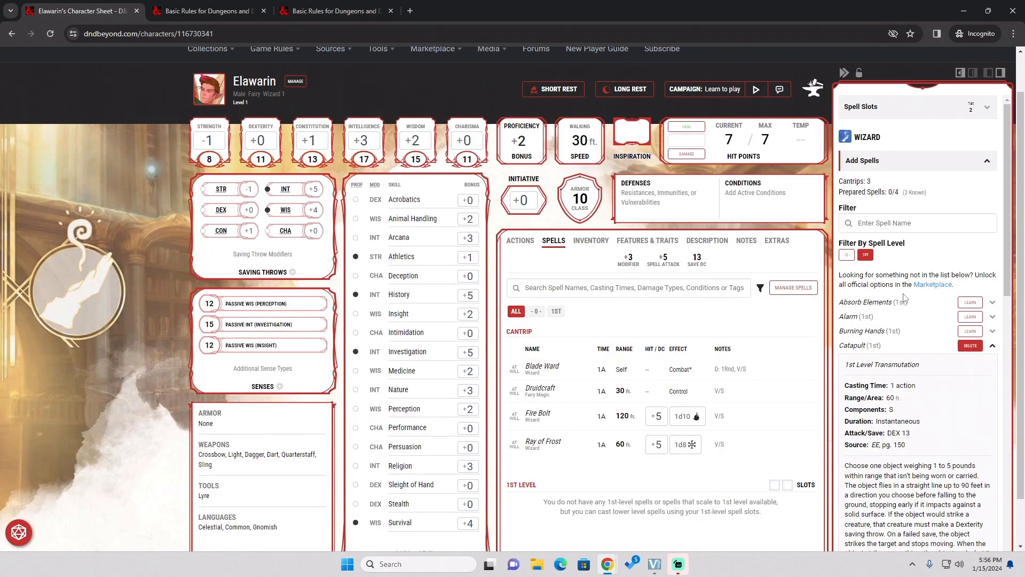
Find Magic Missile in the list of 1st-level wizard spells and learn it.
{"action": "scroll", "coordinate": [916, 333], "scroll_direction": "down", "scroll_amount": 3}
{"action": "scroll", "coordinate": [915, 334], "scroll_direction": "down", "scroll_amount": 4}
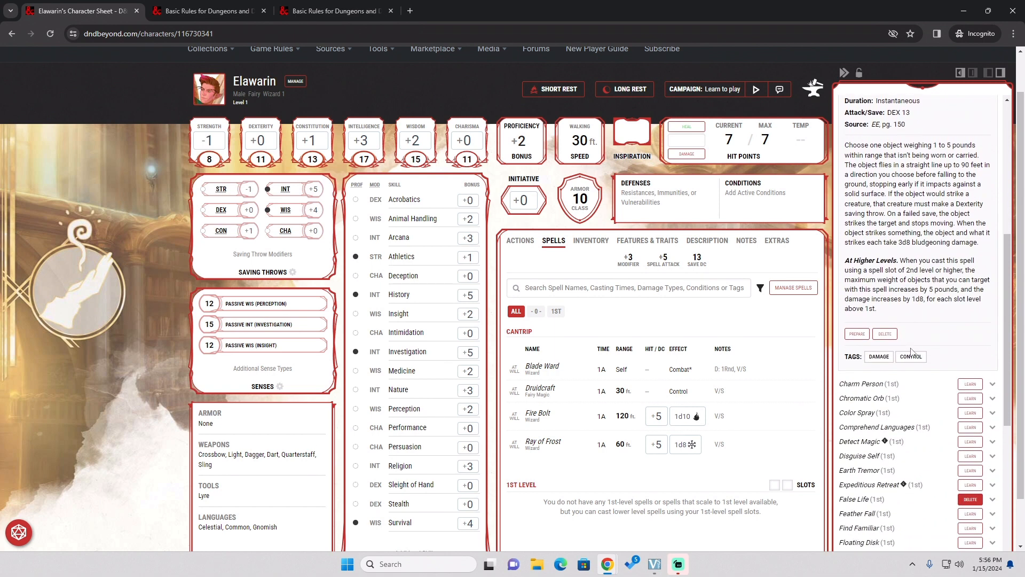
{"action": "scroll", "coordinate": [934, 373], "scroll_direction": "down", "scroll_amount": 1}
{"action": "scroll", "coordinate": [919, 321], "scroll_direction": "down", "scroll_amount": 1}
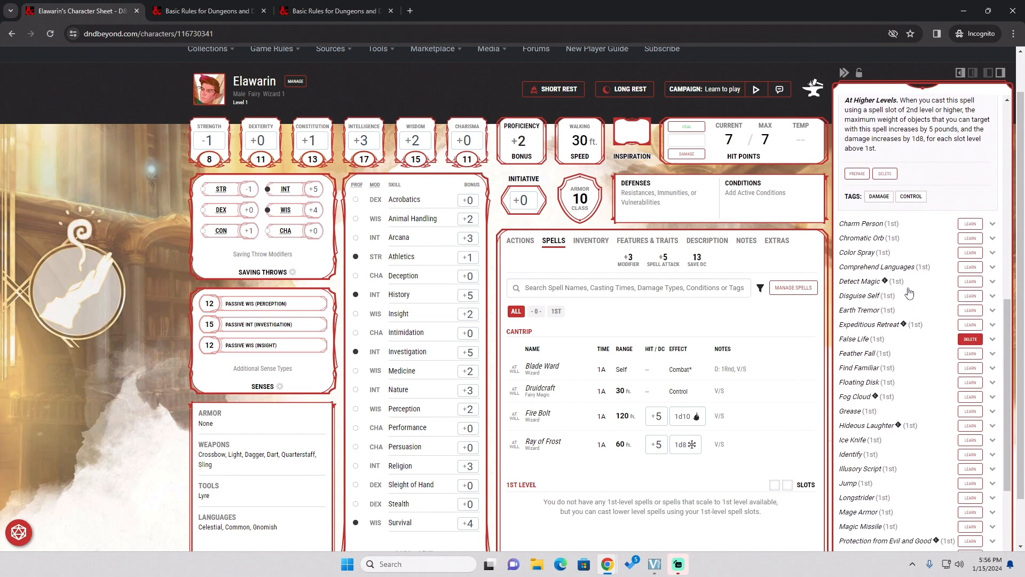
{"action": "scroll", "coordinate": [917, 346], "scroll_direction": "down", "scroll_amount": 1}
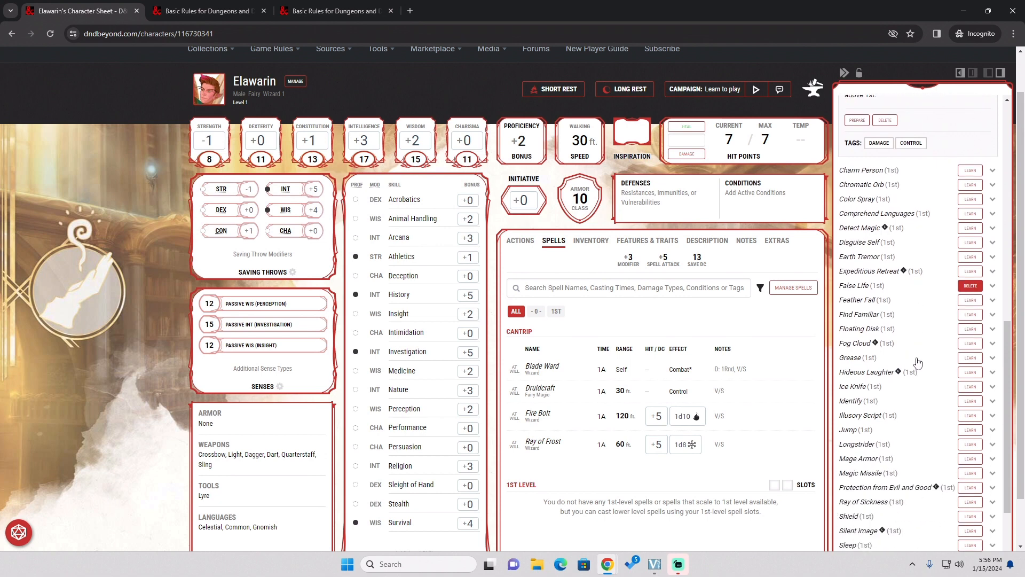
{"action": "scroll", "coordinate": [917, 363], "scroll_direction": "down", "scroll_amount": 1}
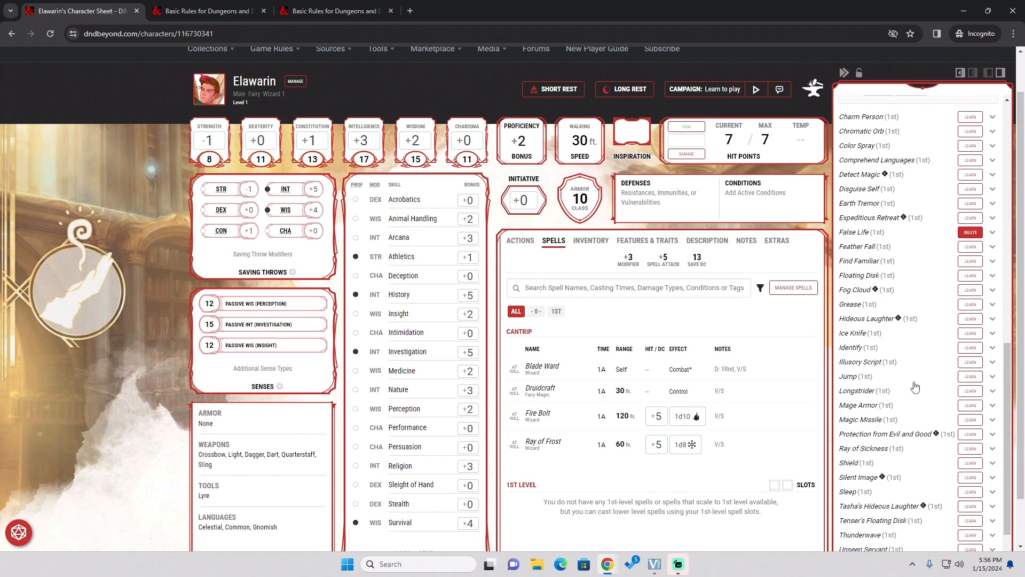
{"action": "left_click", "coordinate": [970, 419]}
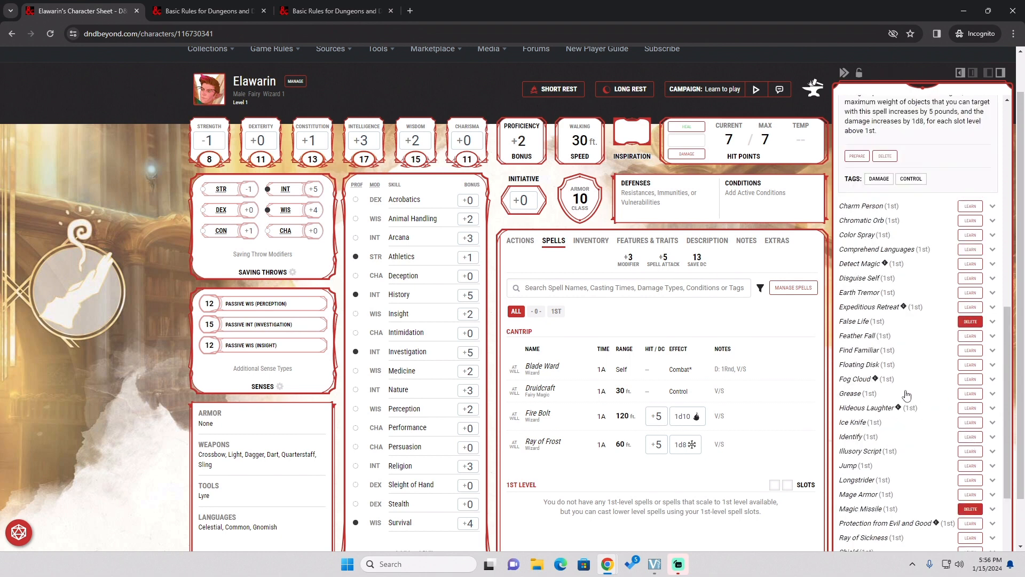
Learn the 1st-level spell Shield, read its details and collapse them again.
{"action": "scroll", "coordinate": [910, 395], "scroll_direction": "down", "scroll_amount": 1}
{"action": "scroll", "coordinate": [910, 394], "scroll_direction": "down", "scroll_amount": 2}
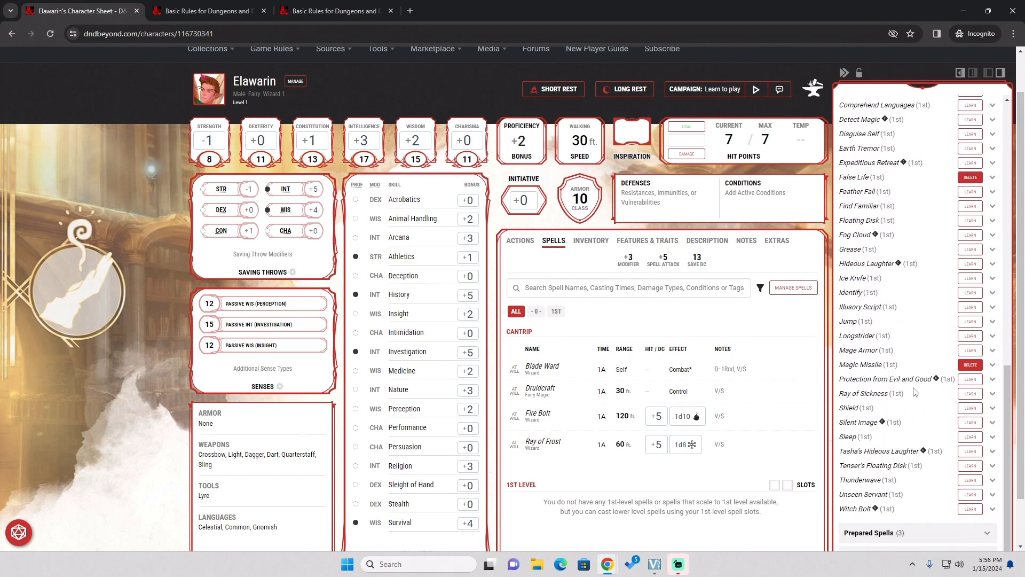
{"action": "left_click", "coordinate": [966, 408]}
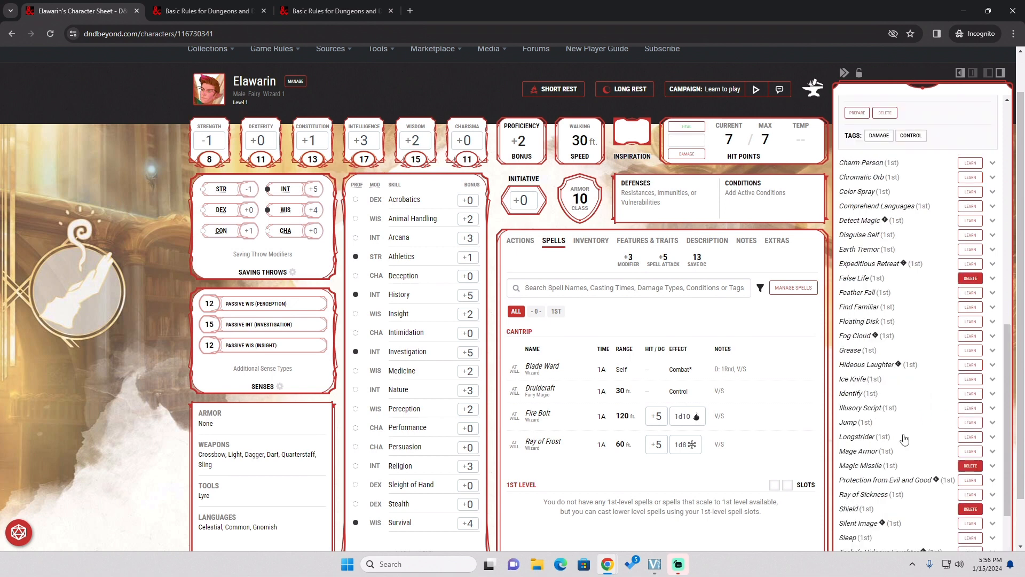
{"action": "scroll", "coordinate": [904, 439], "scroll_direction": "down", "scroll_amount": 2}
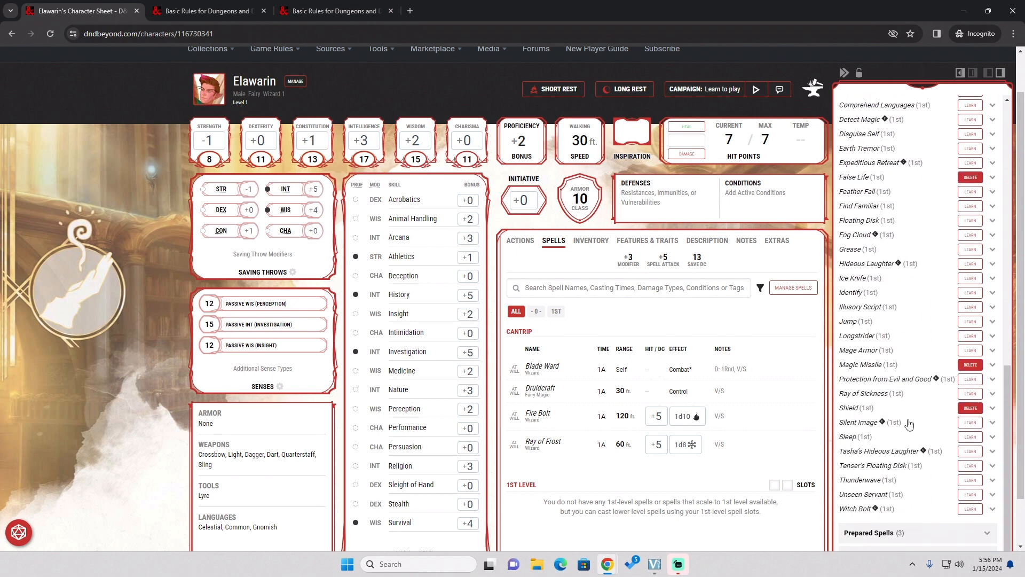
{"action": "left_click", "coordinate": [875, 410]}
{"action": "scroll", "coordinate": [876, 406], "scroll_direction": "down", "scroll_amount": 2}
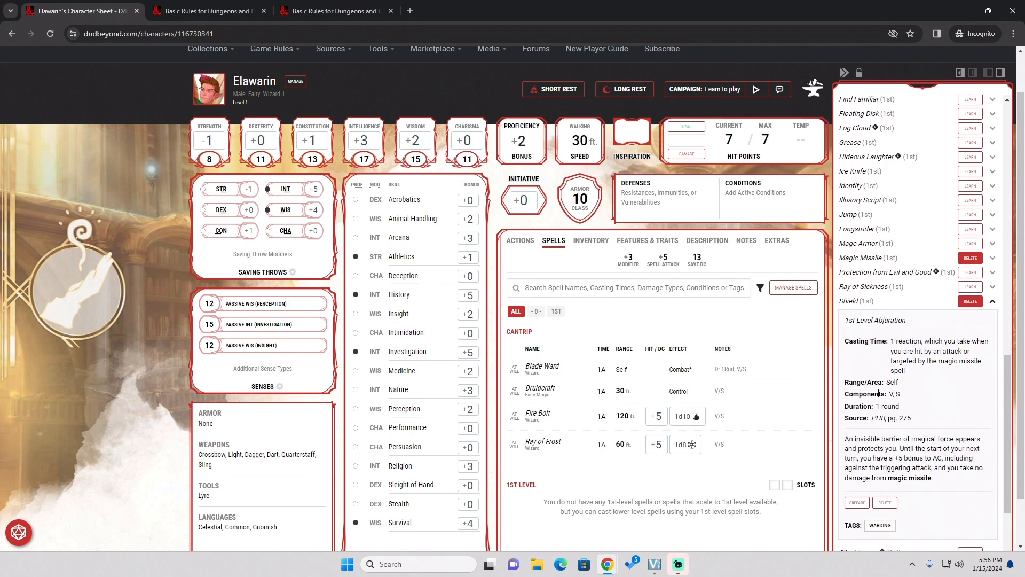
{"action": "left_click", "coordinate": [879, 302]}
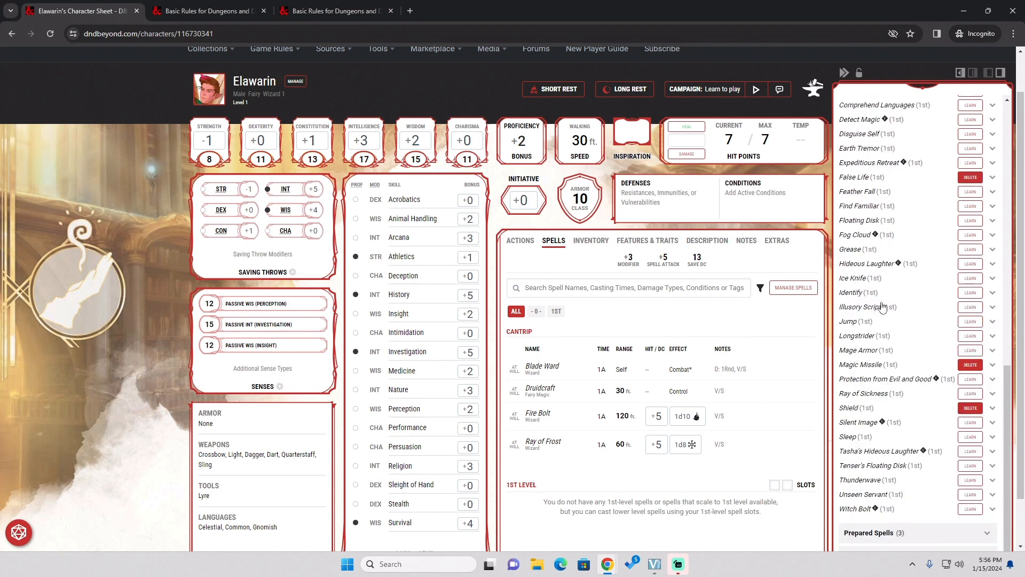
Read the details of the 1st-level spells Witch Bolt and Unseen Servant, and learn both.
{"action": "scroll", "coordinate": [908, 334], "scroll_direction": "down", "scroll_amount": 1}
{"action": "left_click", "coordinate": [893, 456]}
{"action": "scroll", "coordinate": [911, 416], "scroll_direction": "down", "scroll_amount": 3}
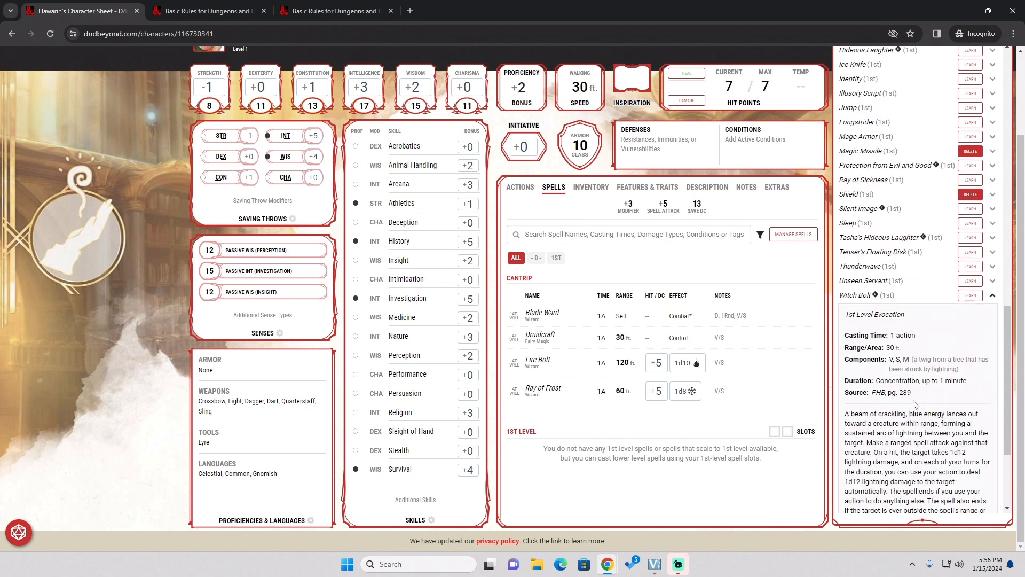
{"action": "scroll", "coordinate": [951, 444], "scroll_direction": "down", "scroll_amount": 1}
{"action": "scroll", "coordinate": [946, 452], "scroll_direction": "down", "scroll_amount": 1}
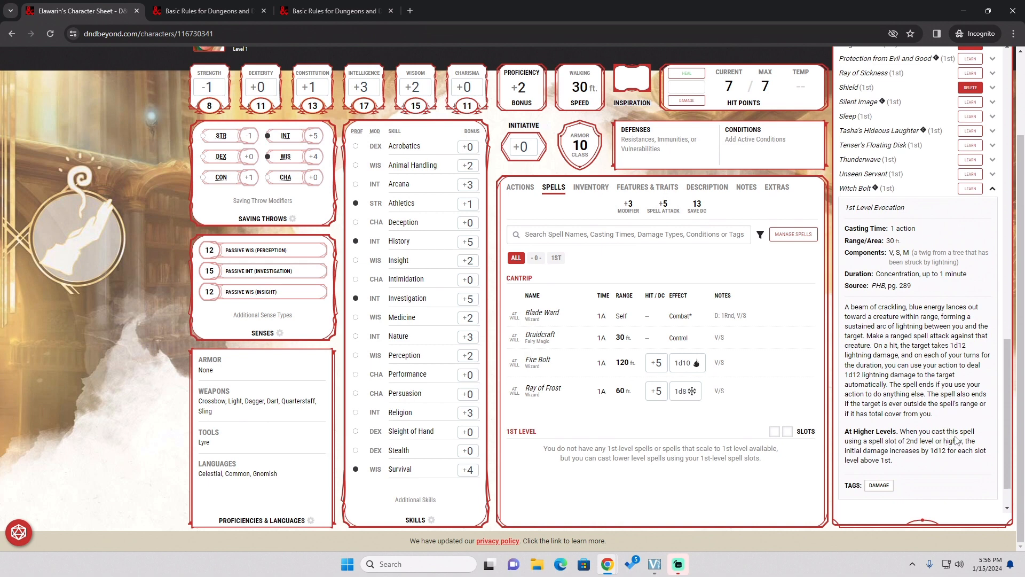
{"action": "scroll", "coordinate": [956, 439], "scroll_direction": "up", "scroll_amount": 1}
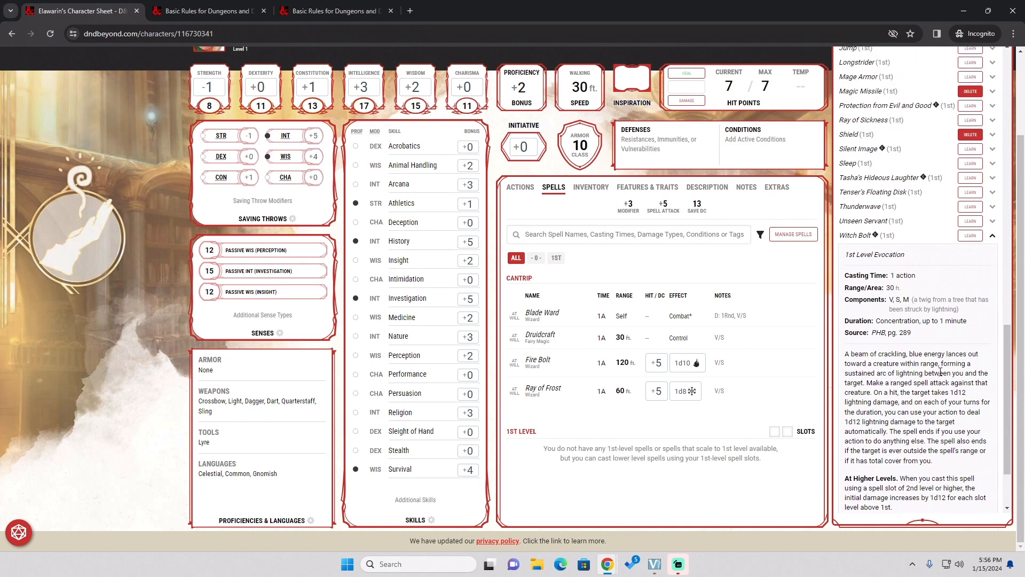
{"action": "left_click", "coordinate": [972, 241]}
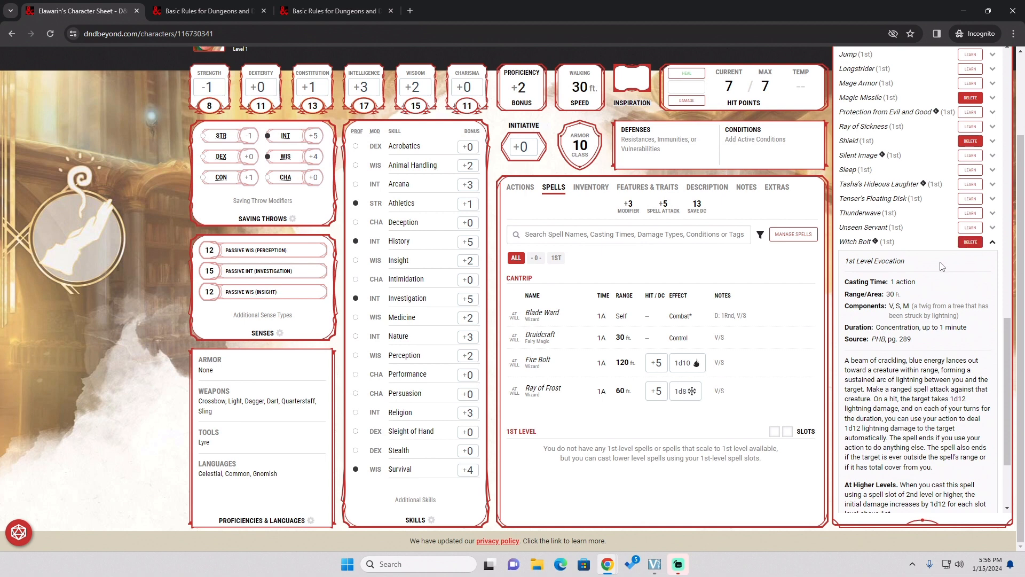
{"action": "left_click", "coordinate": [920, 230]}
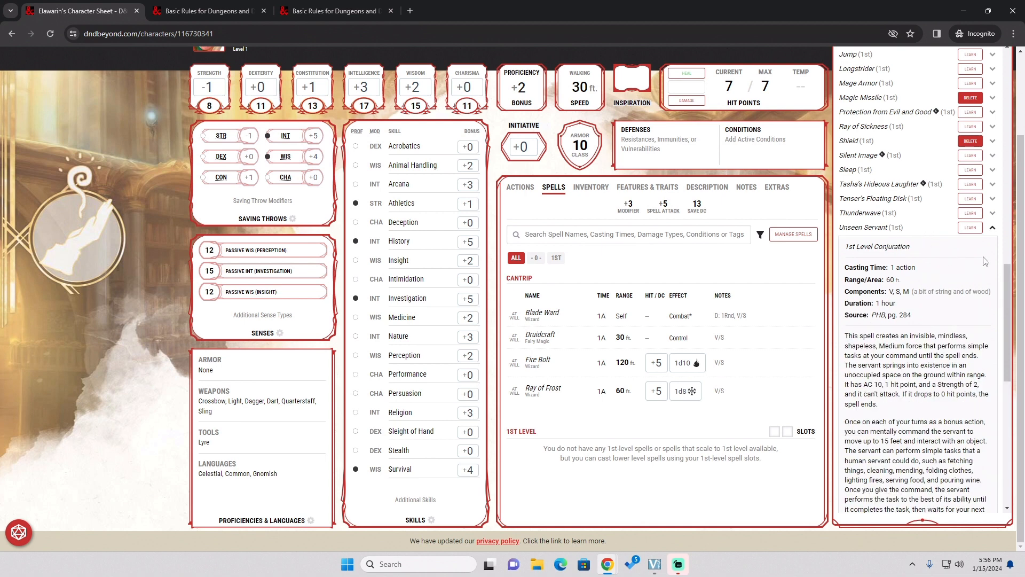
{"action": "left_click", "coordinate": [968, 230]}
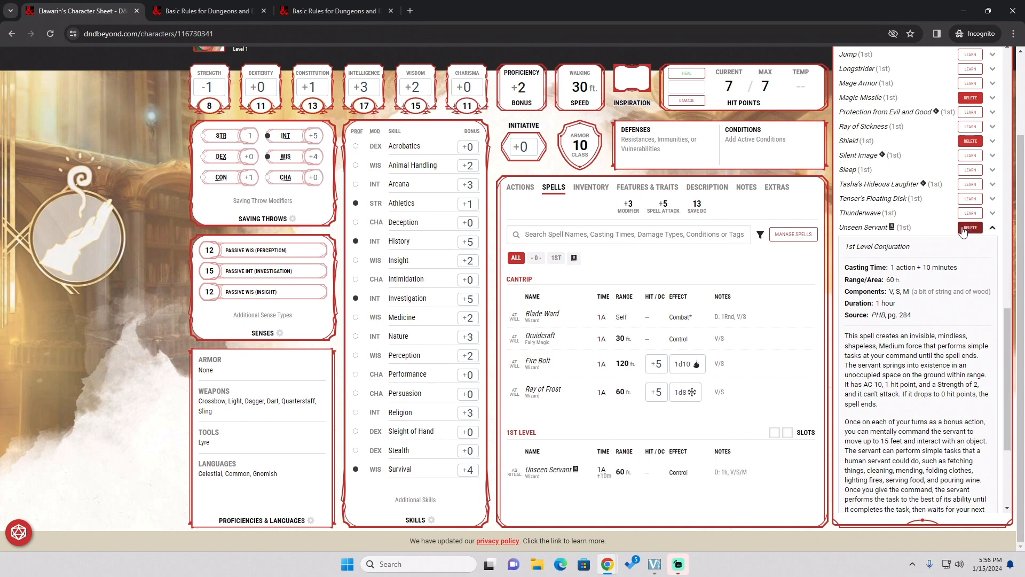
Read the details of the 1st-level spells Jump and Grease, and learn Grease.
{"action": "scroll", "coordinate": [940, 230], "scroll_direction": "up", "scroll_amount": 3}
{"action": "scroll", "coordinate": [939, 233], "scroll_direction": "up", "scroll_amount": 1}
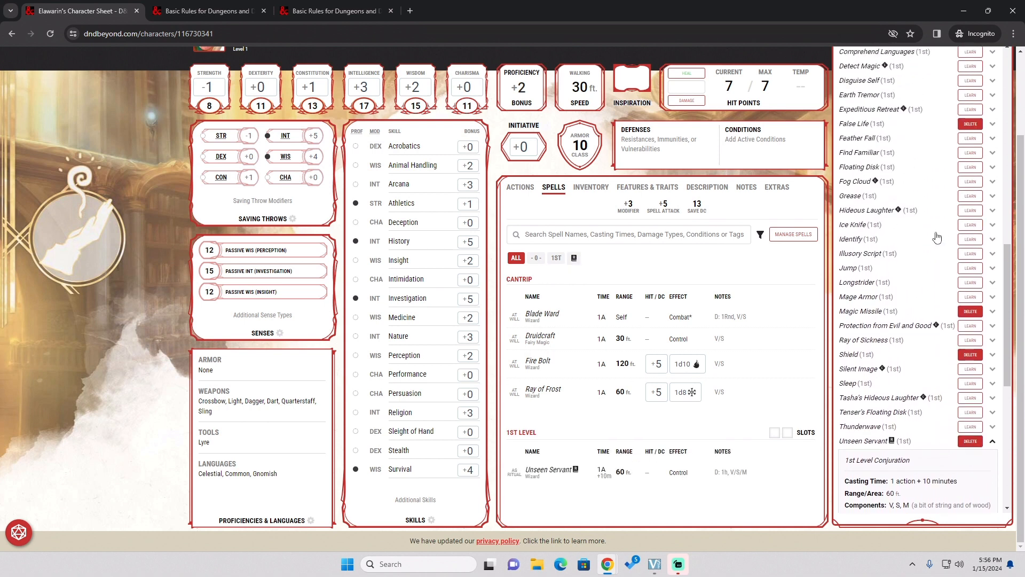
{"action": "left_click", "coordinate": [927, 272]}
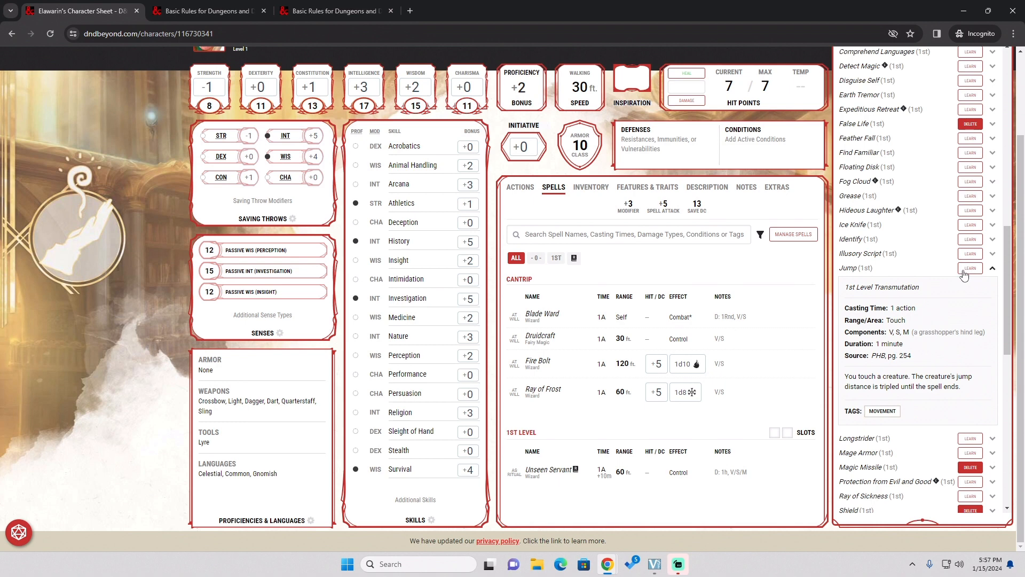
{"action": "left_click", "coordinate": [917, 201]}
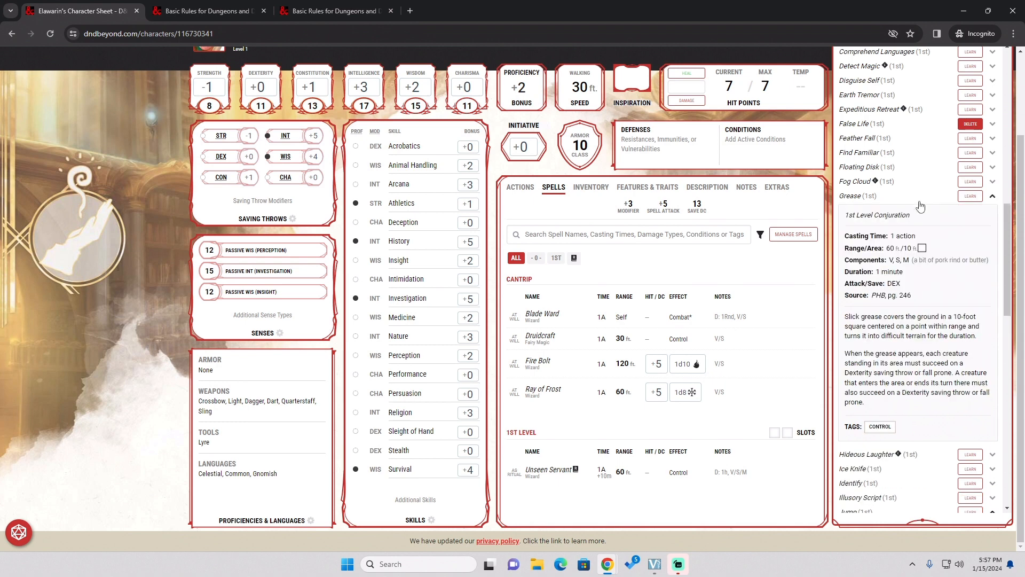
{"action": "left_click", "coordinate": [972, 198]}
Check the number of known wizard spells and review which 1st-level spells in the list are already learned.
{"action": "scroll", "coordinate": [939, 299], "scroll_direction": "up", "scroll_amount": 3}
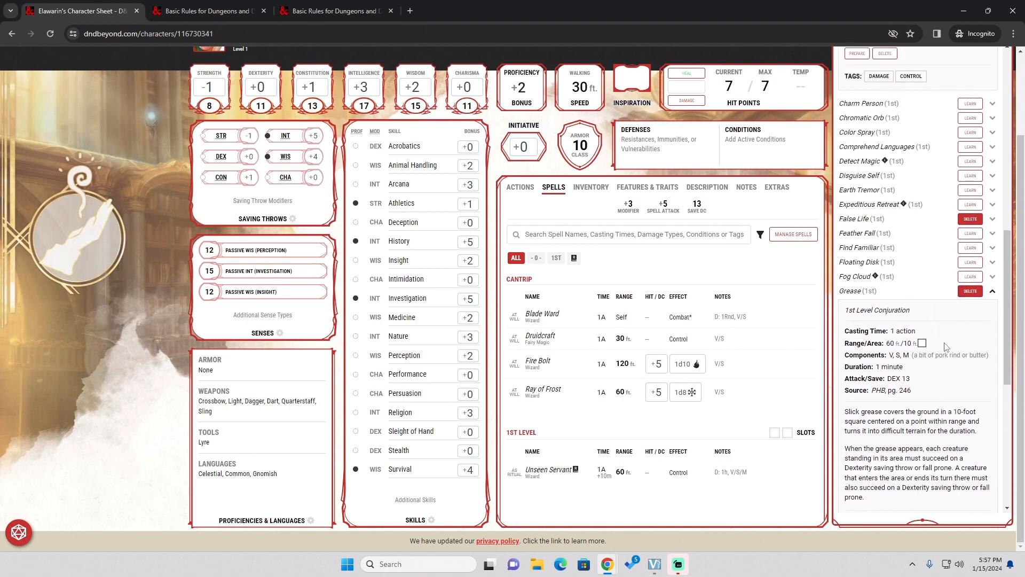
{"action": "scroll", "coordinate": [995, 198], "scroll_direction": "up", "scroll_amount": 6}
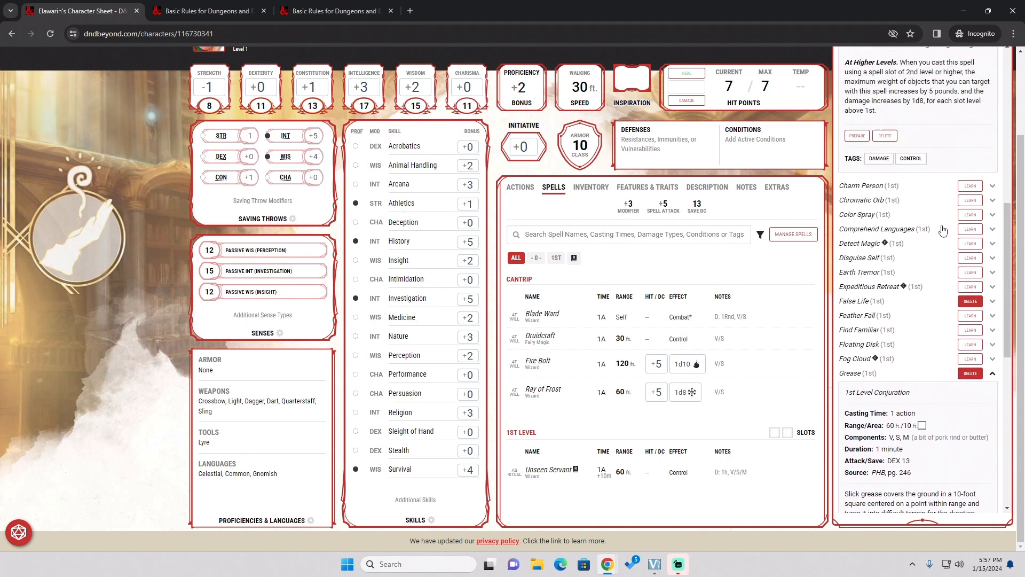
{"action": "scroll", "coordinate": [908, 214], "scroll_direction": "up", "scroll_amount": 3}
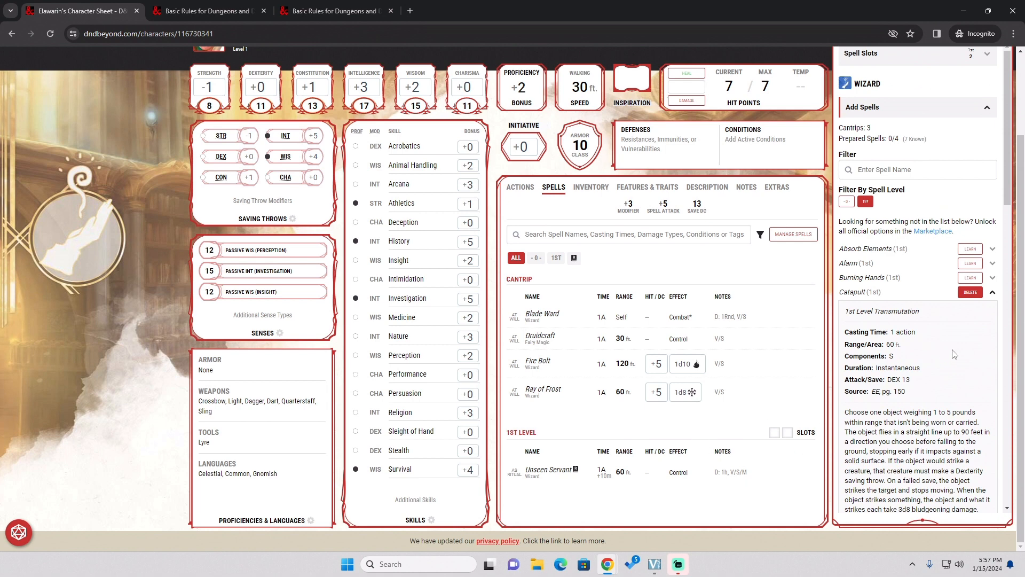
{"action": "scroll", "coordinate": [971, 297], "scroll_direction": "down", "scroll_amount": 8}
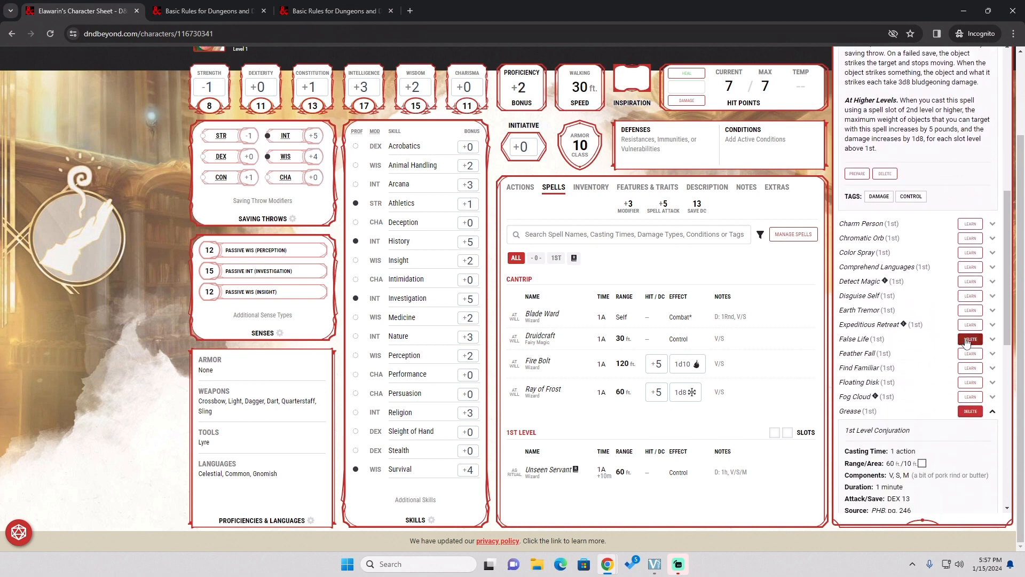
{"action": "scroll", "coordinate": [967, 420], "scroll_direction": "down", "scroll_amount": 7}
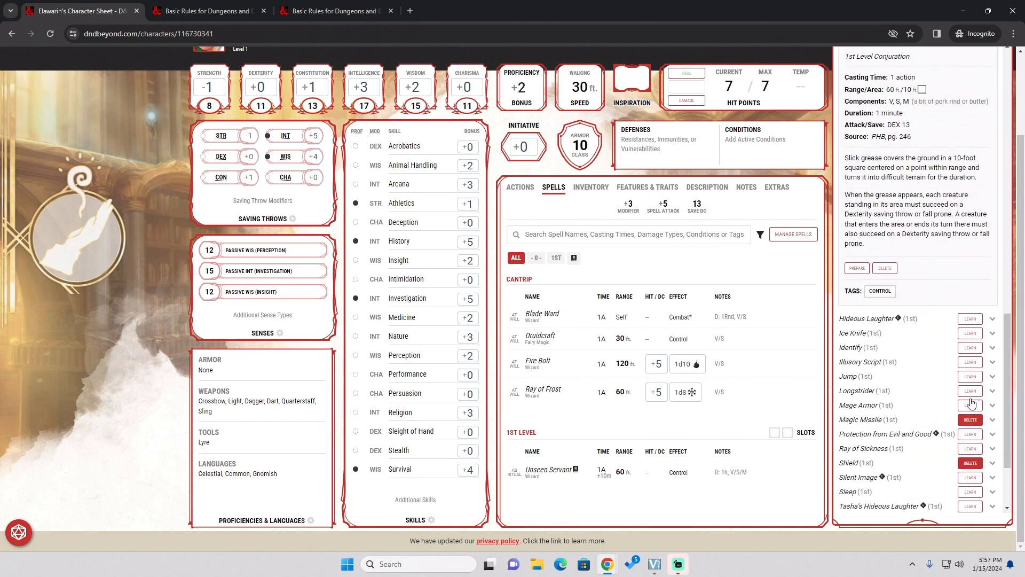
{"action": "scroll", "coordinate": [967, 422], "scroll_direction": "down", "scroll_amount": 2}
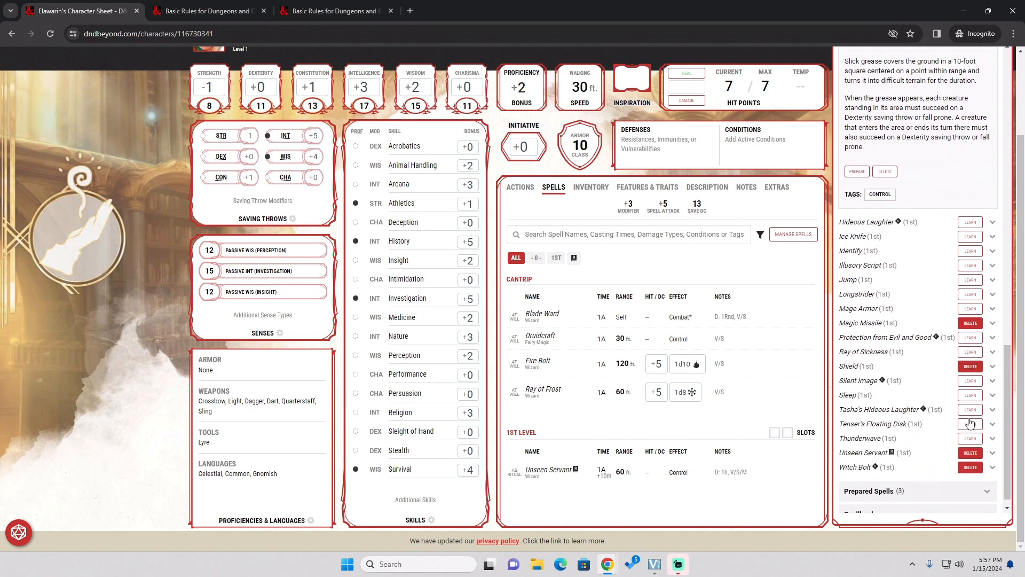
{"action": "scroll", "coordinate": [948, 438], "scroll_direction": "up", "scroll_amount": 6}
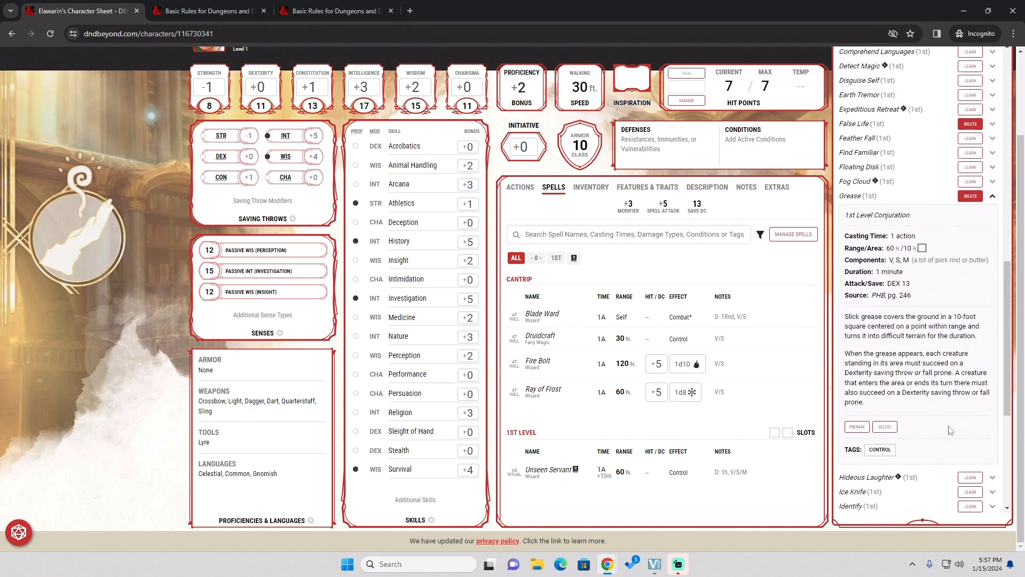
{"action": "scroll", "coordinate": [977, 409], "scroll_direction": "down", "scroll_amount": 4}
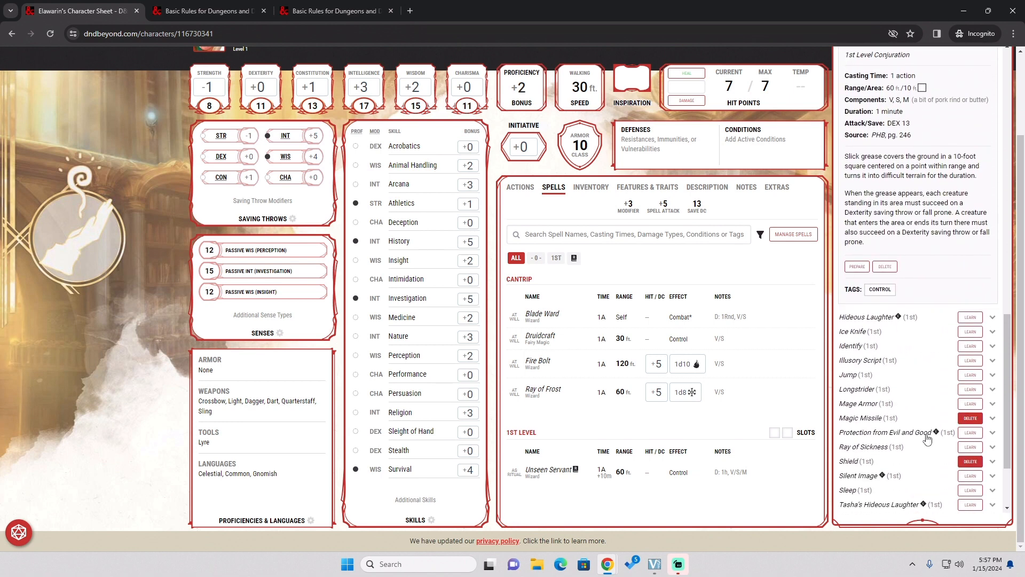
Remove Grease from the learned 1st-level wizard spells.
{"action": "scroll", "coordinate": [929, 431], "scroll_direction": "up", "scroll_amount": 4}
{"action": "scroll", "coordinate": [931, 428], "scroll_direction": "up", "scroll_amount": 8}
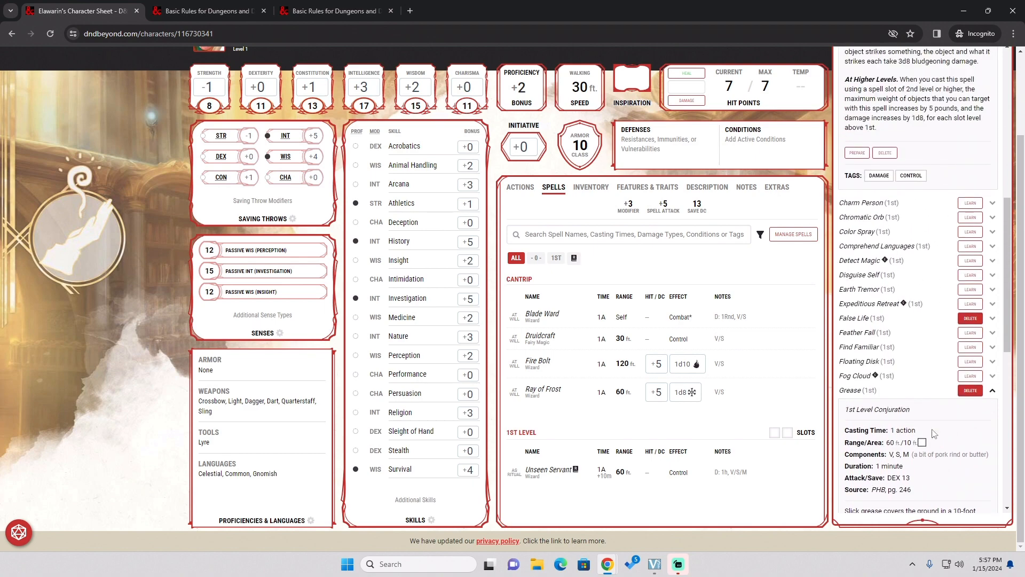
{"action": "scroll", "coordinate": [960, 406], "scroll_direction": "up", "scroll_amount": 2}
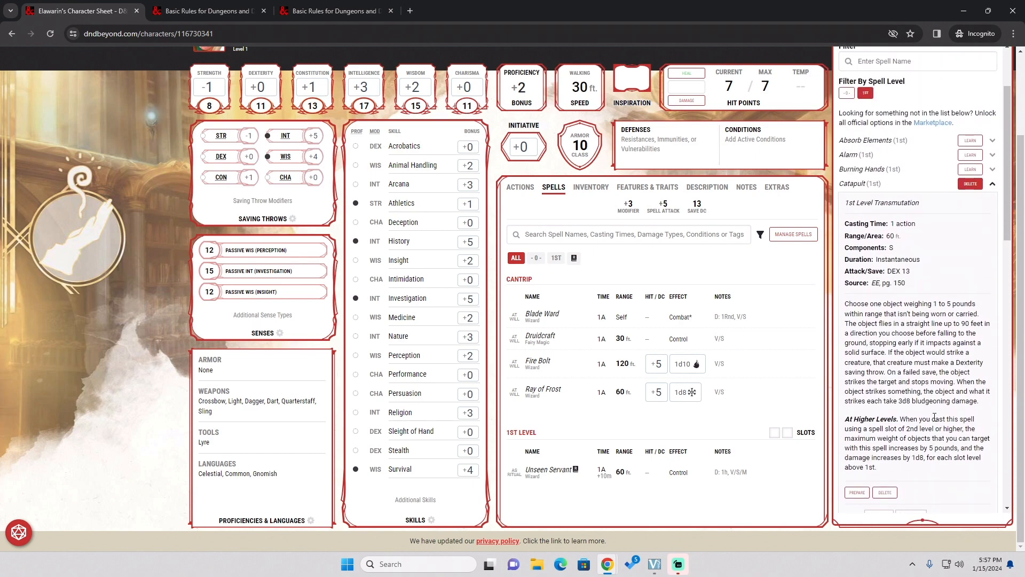
{"action": "scroll", "coordinate": [960, 407], "scroll_direction": "down", "scroll_amount": 6}
{"action": "left_click", "coordinate": [971, 409]}
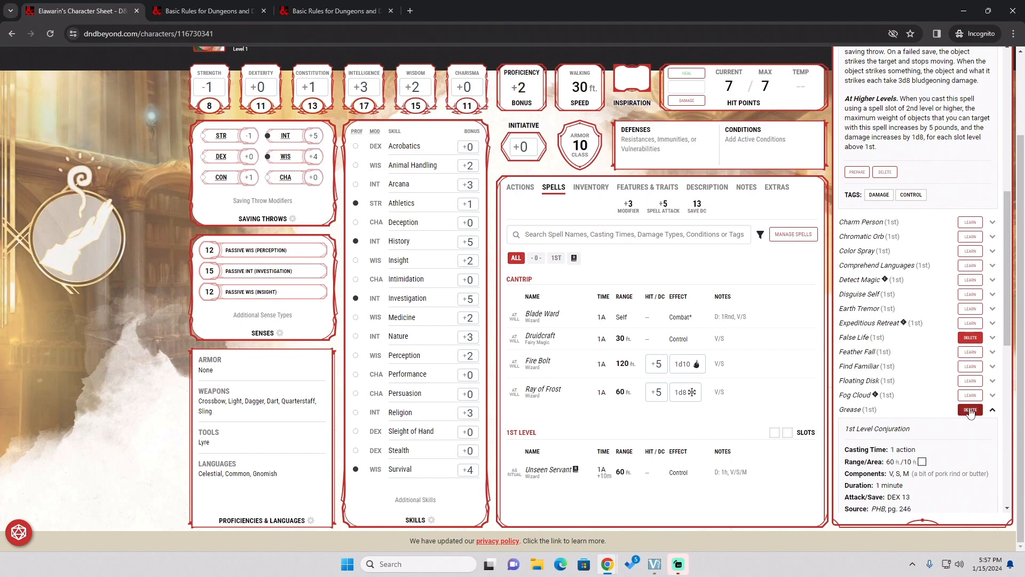
Recheck the number of known wizard spells and close the spell management pane.
{"action": "scroll", "coordinate": [926, 445], "scroll_direction": "up", "scroll_amount": 8}
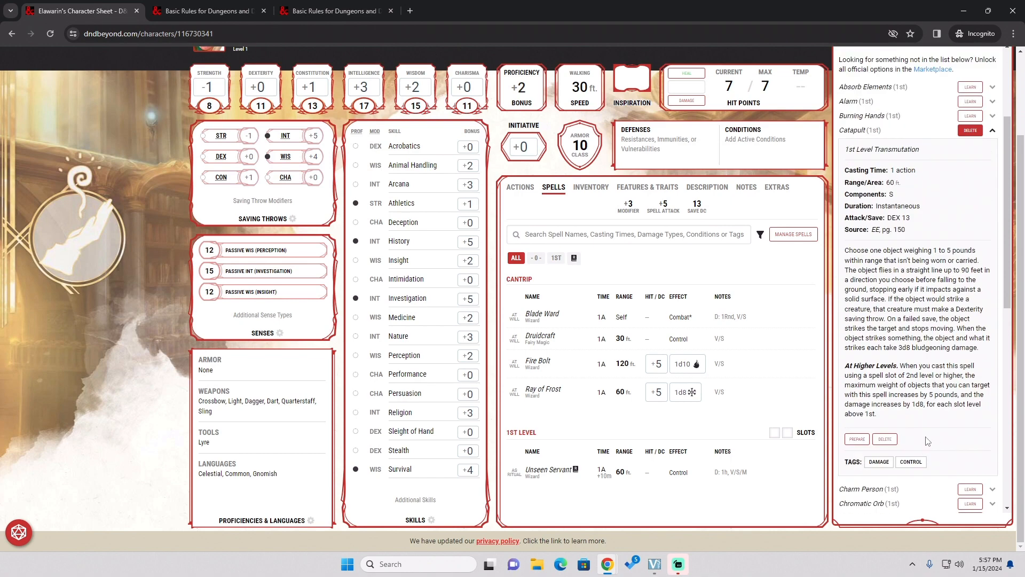
{"action": "scroll", "coordinate": [1015, 142], "scroll_direction": "up", "scroll_amount": 2}
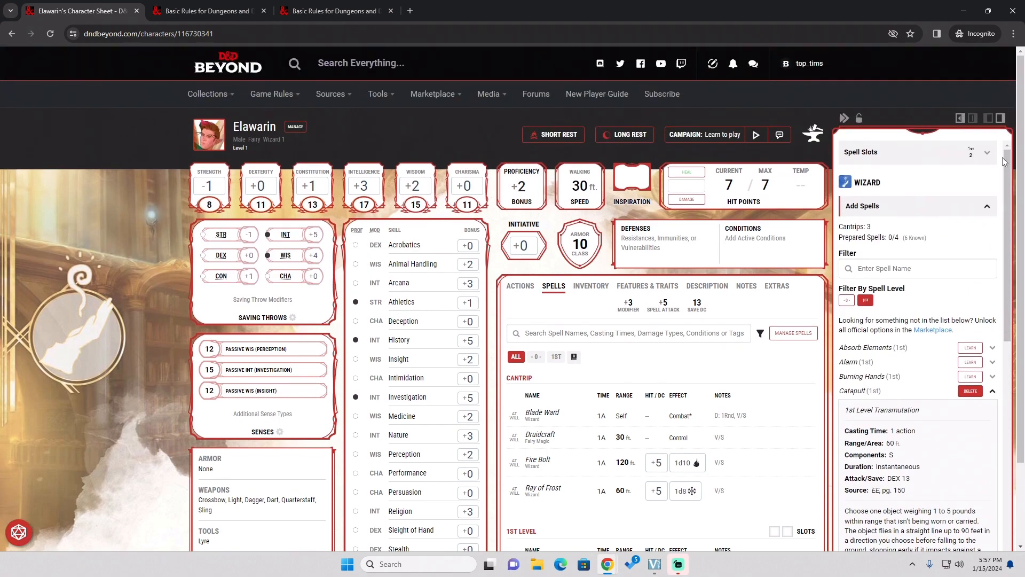
{"action": "left_click", "coordinate": [844, 119]}
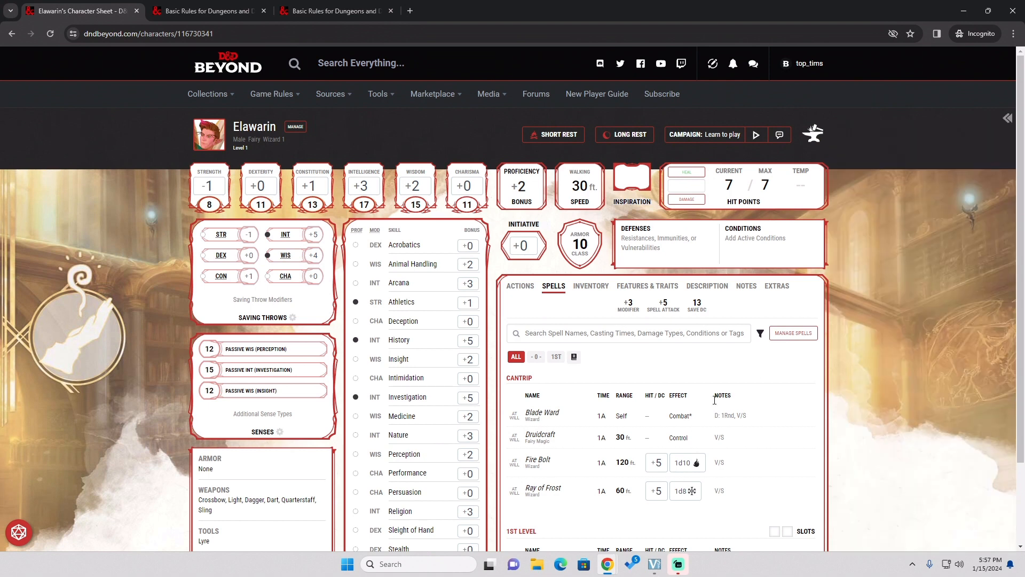
Filter the character's spell list to 1st level, and review the wizard's prepared spells and spellbook in spell management.
{"action": "scroll", "coordinate": [715, 400], "scroll_direction": "down", "scroll_amount": 3}
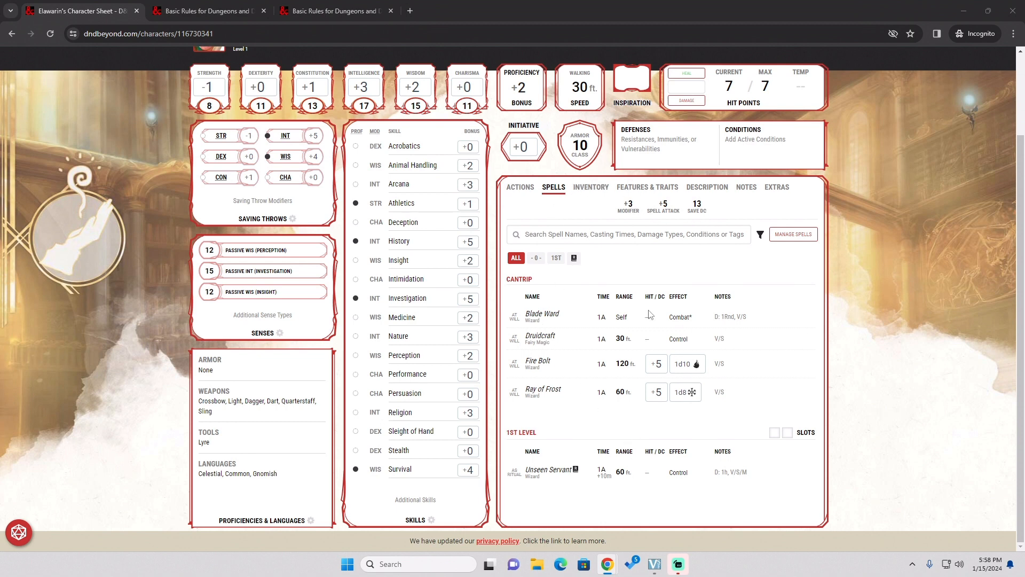
{"action": "left_click", "coordinate": [556, 257]}
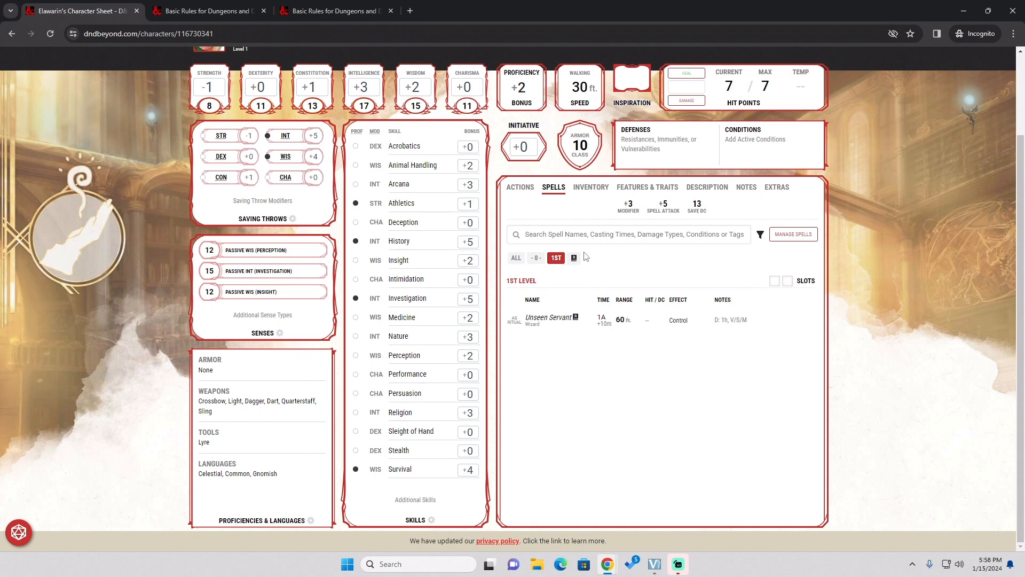
{"action": "left_click", "coordinate": [574, 258]}
{"action": "left_click", "coordinate": [793, 234]}
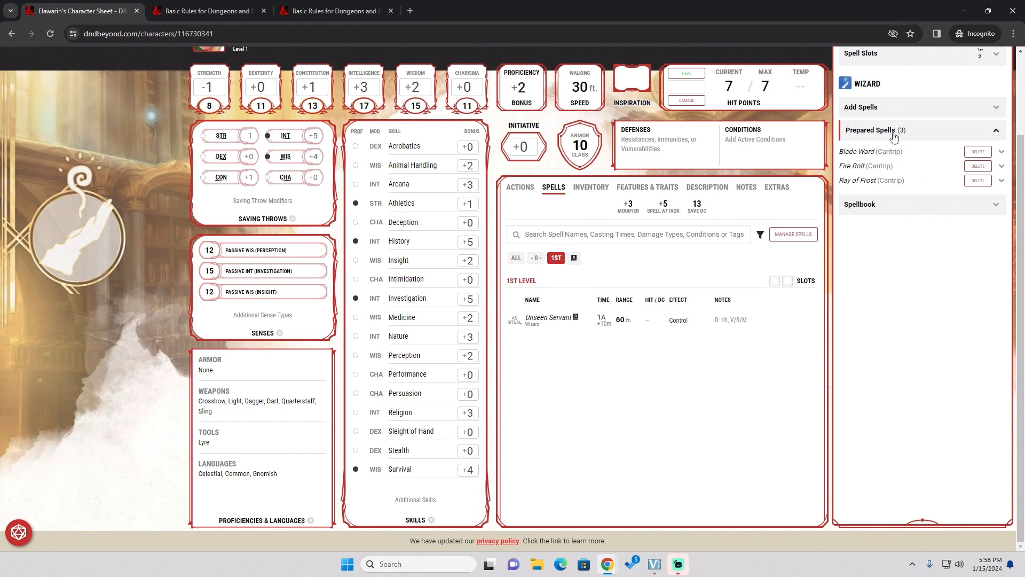
{"action": "left_click", "coordinate": [912, 207]}
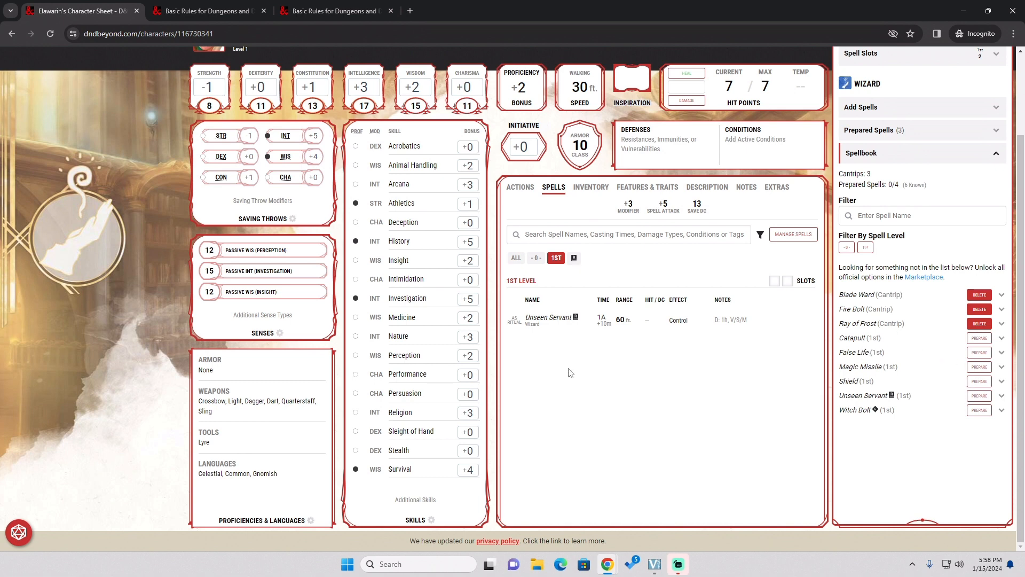
Open the Wizard Spells section of the Basic Rules from the table of contents and look through its spell lists.
{"action": "left_click", "coordinate": [327, 11]}
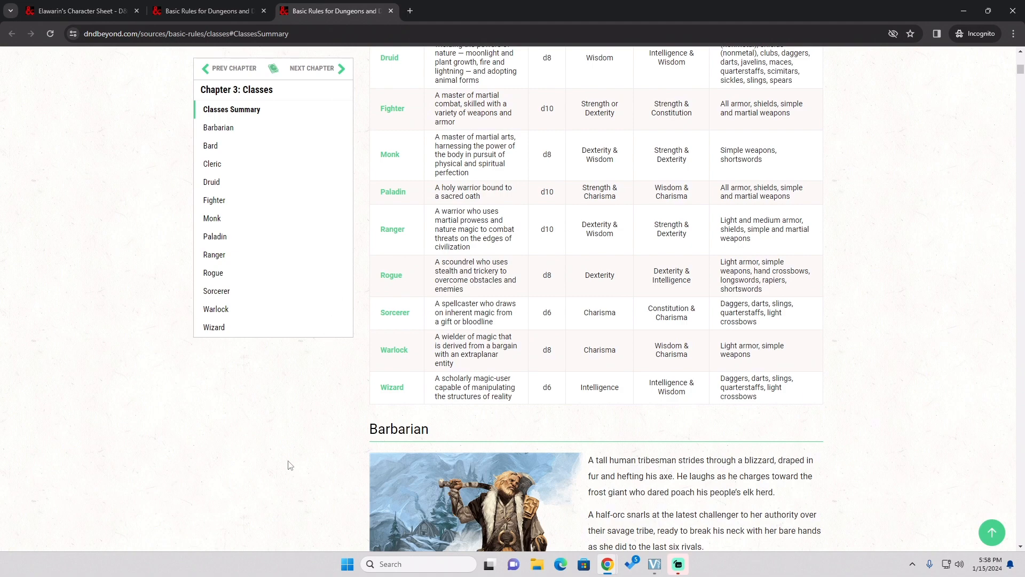
{"action": "scroll", "coordinate": [262, 412], "scroll_direction": "up", "scroll_amount": 2}
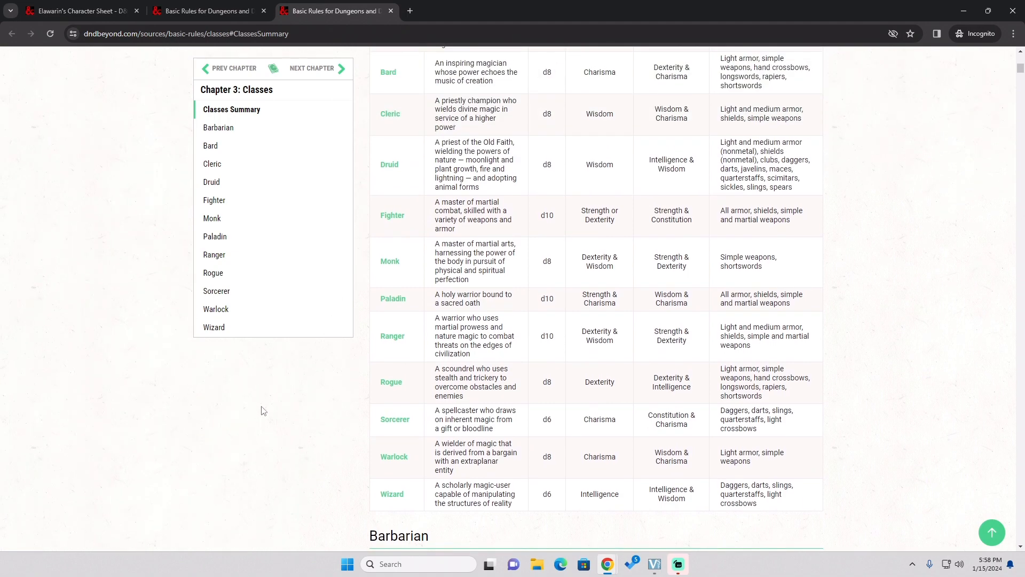
{"action": "left_click", "coordinate": [273, 72]}
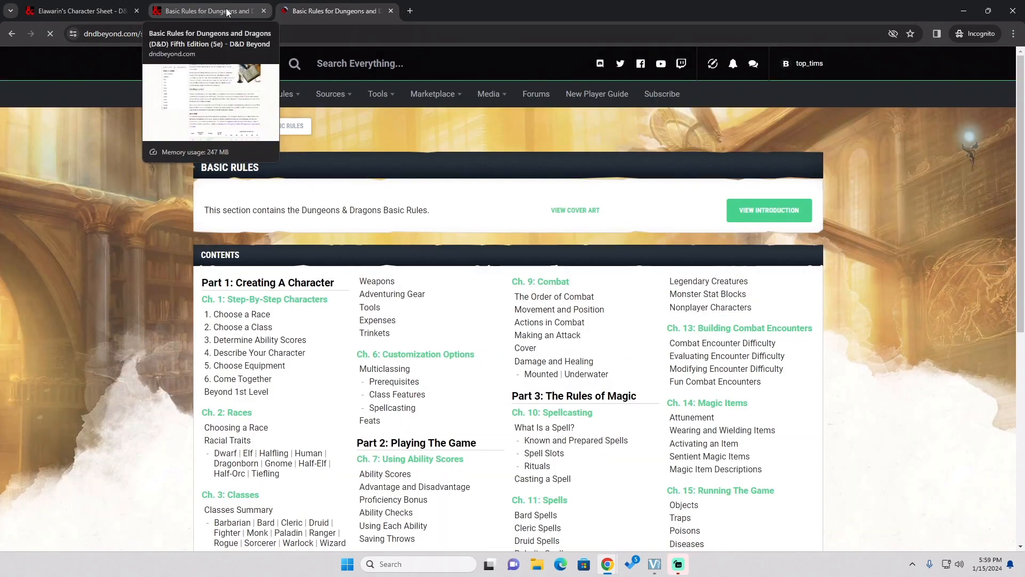
{"action": "scroll", "coordinate": [588, 264], "scroll_direction": "down", "scroll_amount": 5}
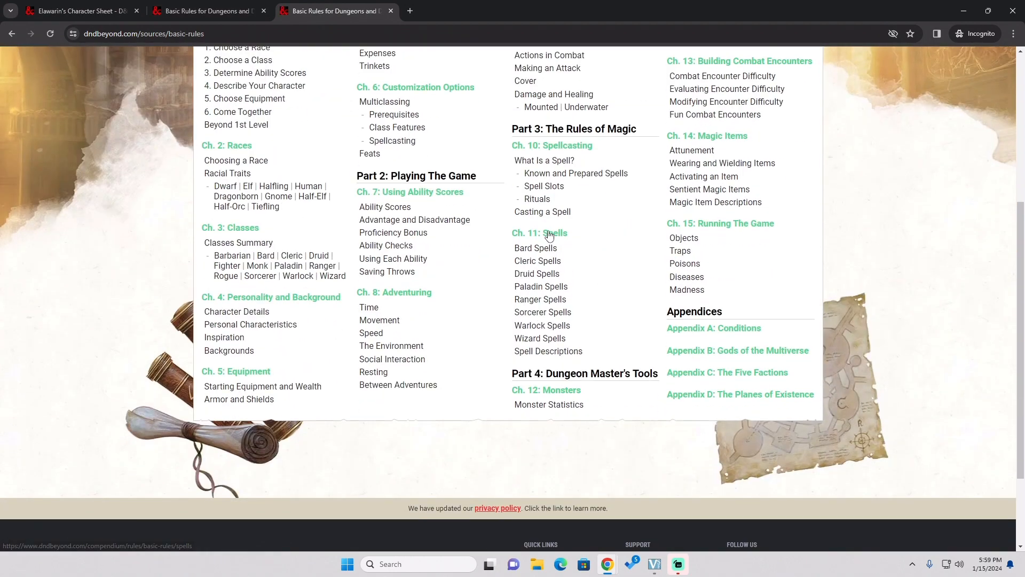
{"action": "left_click", "coordinate": [555, 344]}
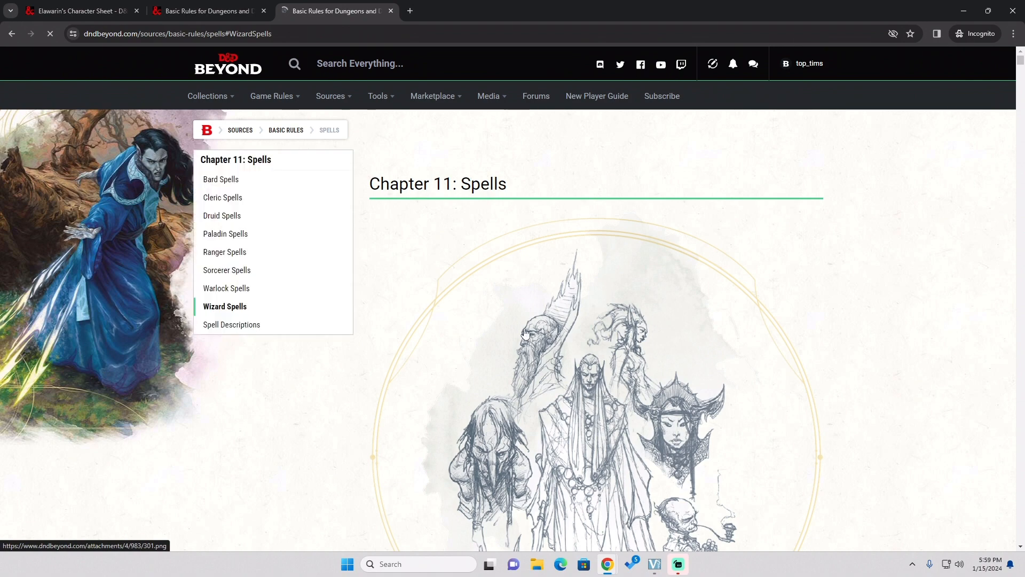
{"action": "scroll", "coordinate": [498, 315], "scroll_direction": "up", "scroll_amount": 8}
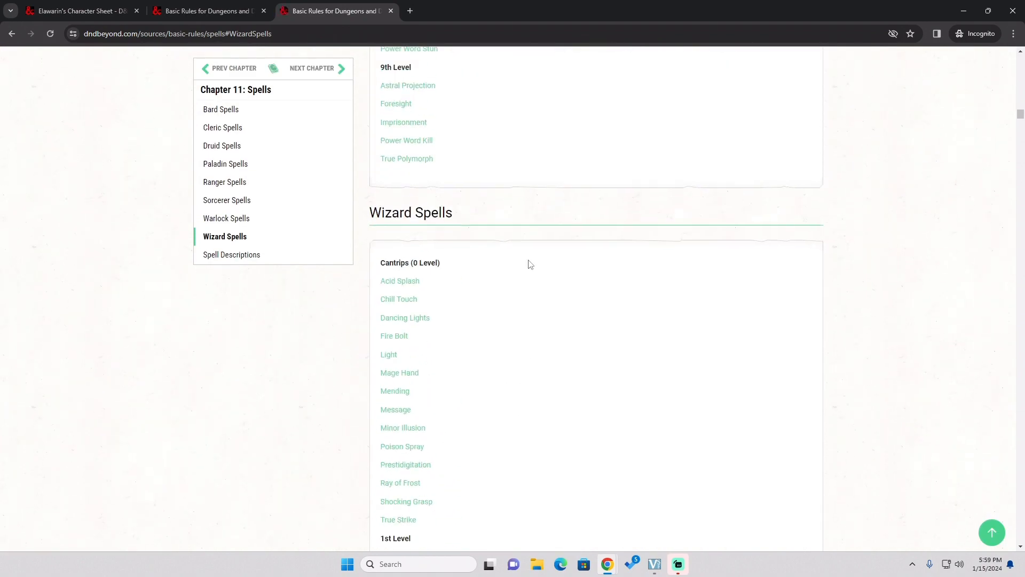
{"action": "scroll", "coordinate": [537, 280], "scroll_direction": "up", "scroll_amount": 3}
{"action": "scroll", "coordinate": [588, 312], "scroll_direction": "down", "scroll_amount": 20}
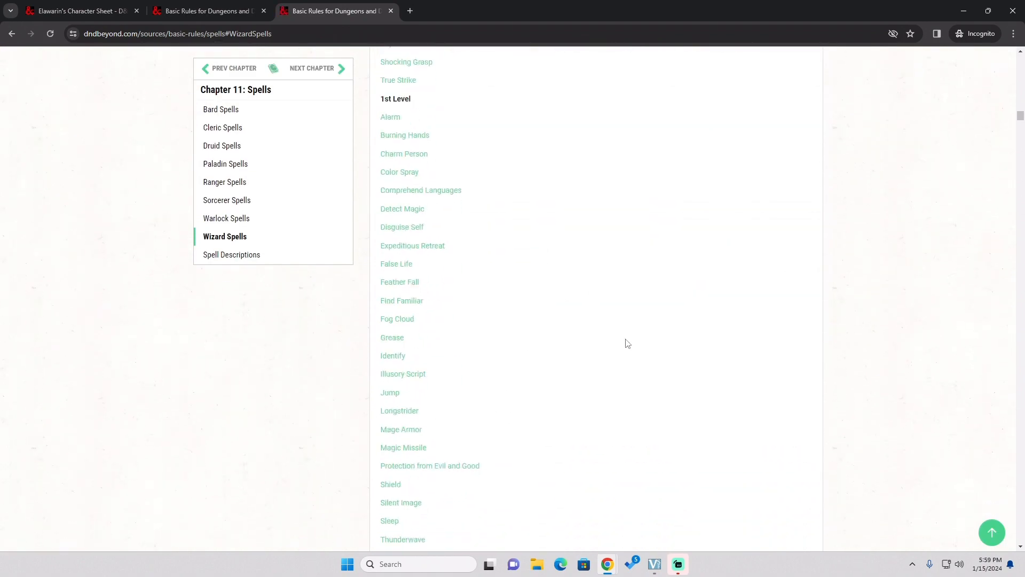
{"action": "scroll", "coordinate": [629, 350], "scroll_direction": "down", "scroll_amount": 10}
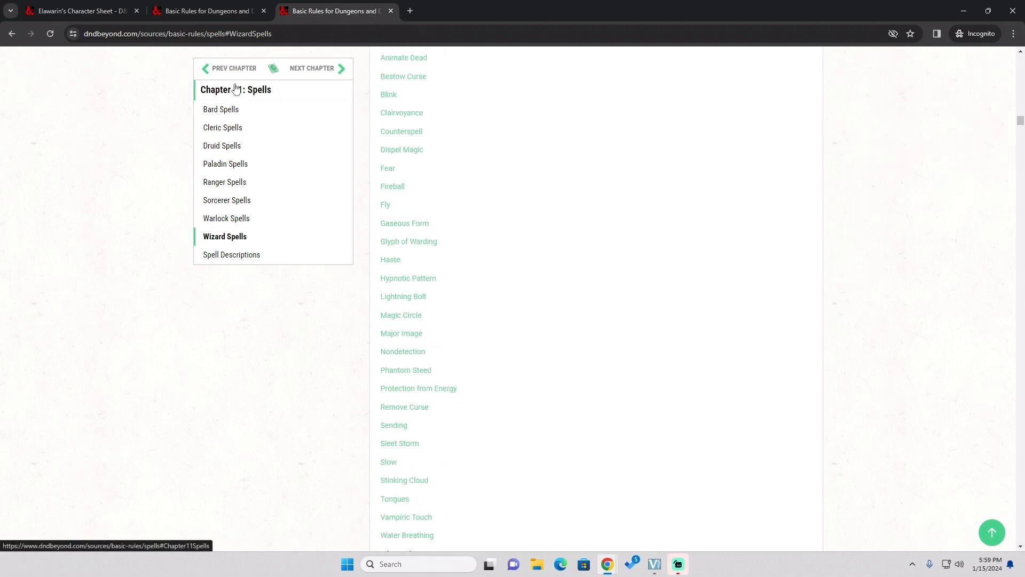
Open Known and Prepared Spells in Chapter 10: Spellcasting and skim the rules on spell slots, cantrips and rituals.
{"action": "left_click", "coordinate": [214, 71]}
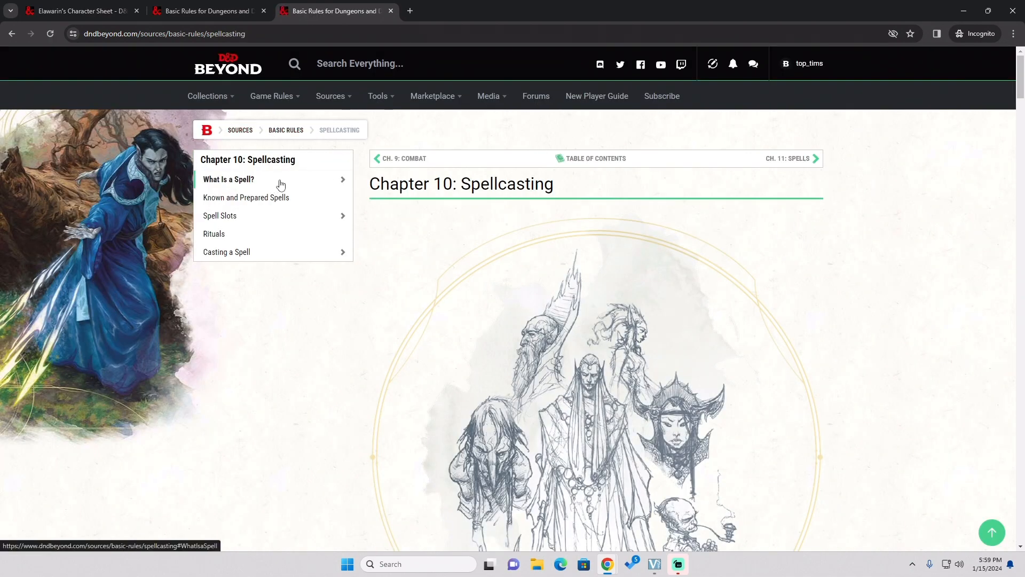
{"action": "left_click", "coordinate": [309, 200]}
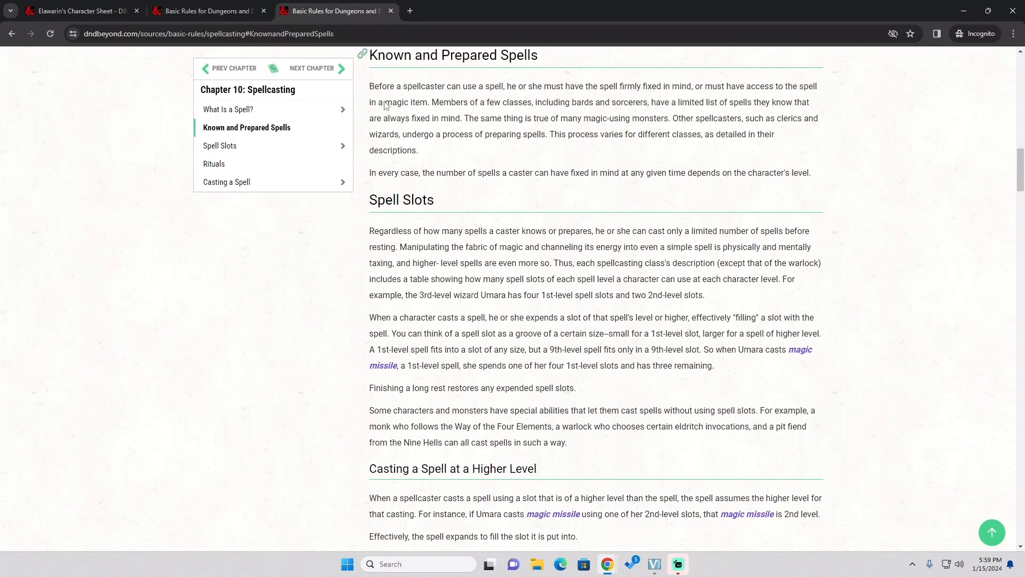
{"action": "scroll", "coordinate": [469, 230], "scroll_direction": "down", "scroll_amount": 3}
{"action": "scroll", "coordinate": [517, 266], "scroll_direction": "down", "scroll_amount": 4}
{"action": "scroll", "coordinate": [516, 266], "scroll_direction": "up", "scroll_amount": 4}
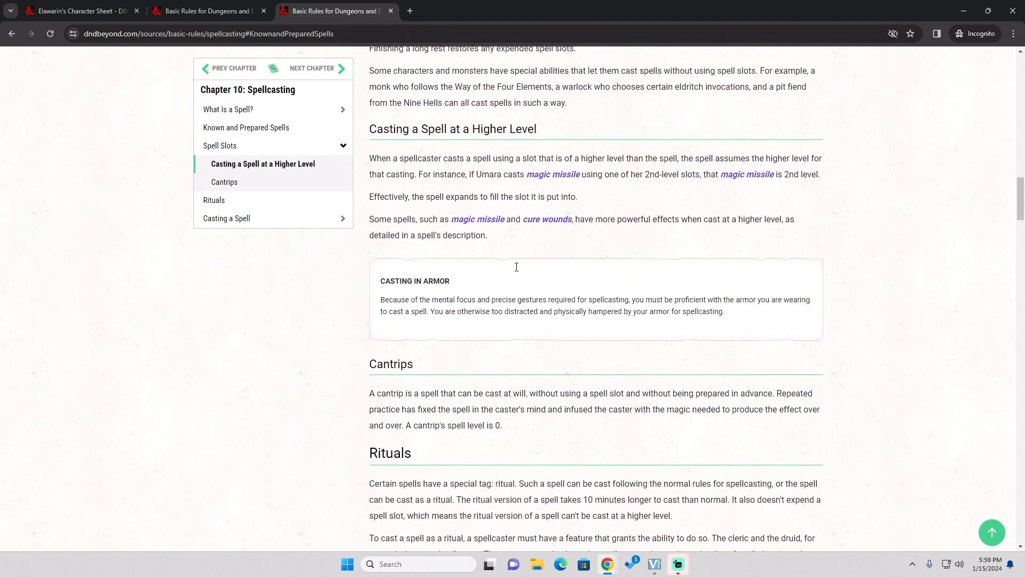
{"action": "scroll", "coordinate": [517, 266], "scroll_direction": "up", "scroll_amount": 4}
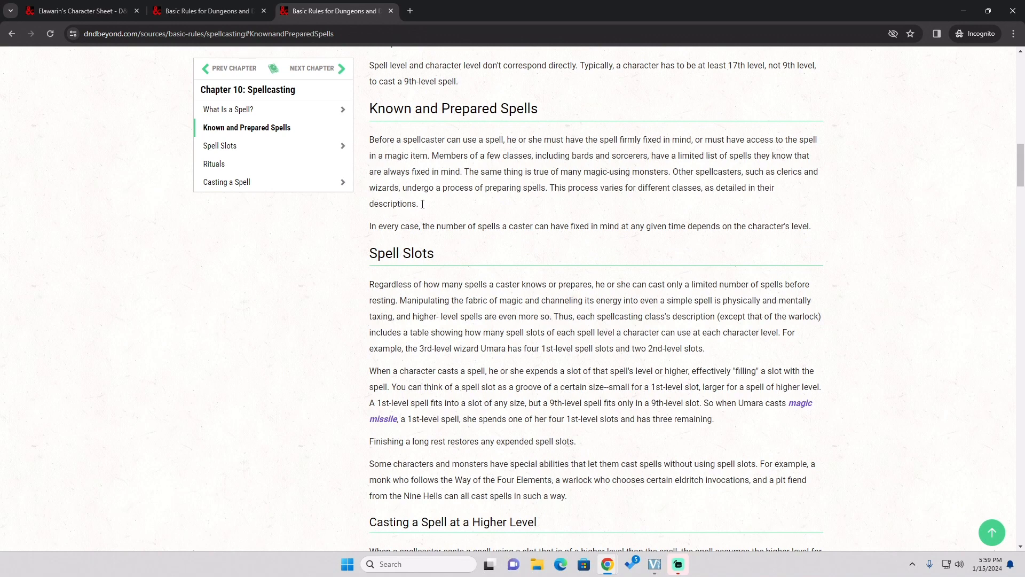
Search the Spellcasting chapter for "prepared", and shorten the search term to "prepare".
{"action": "key", "text": "ctrl+f"}
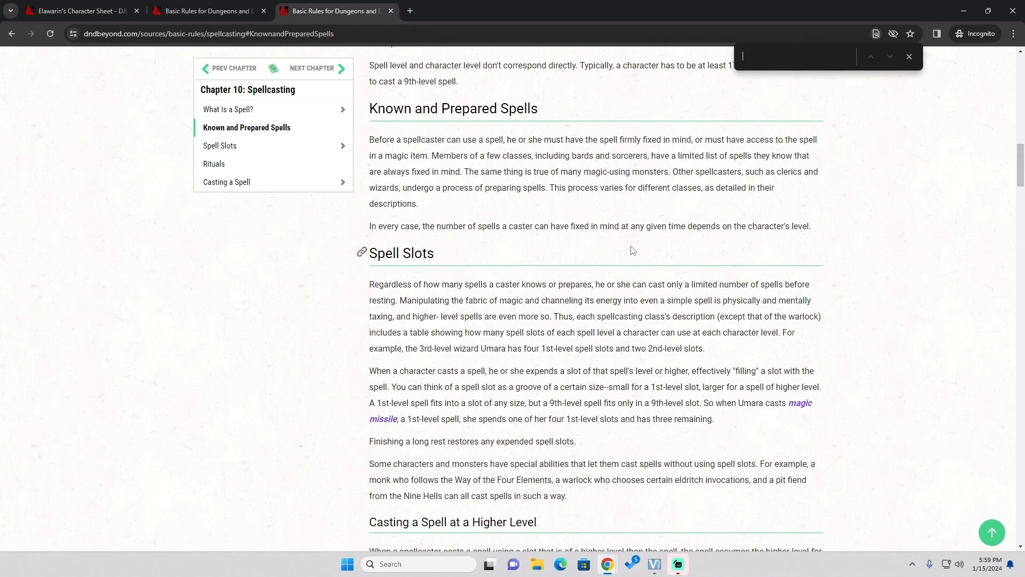
{"action": "type", "text": "prepared"}
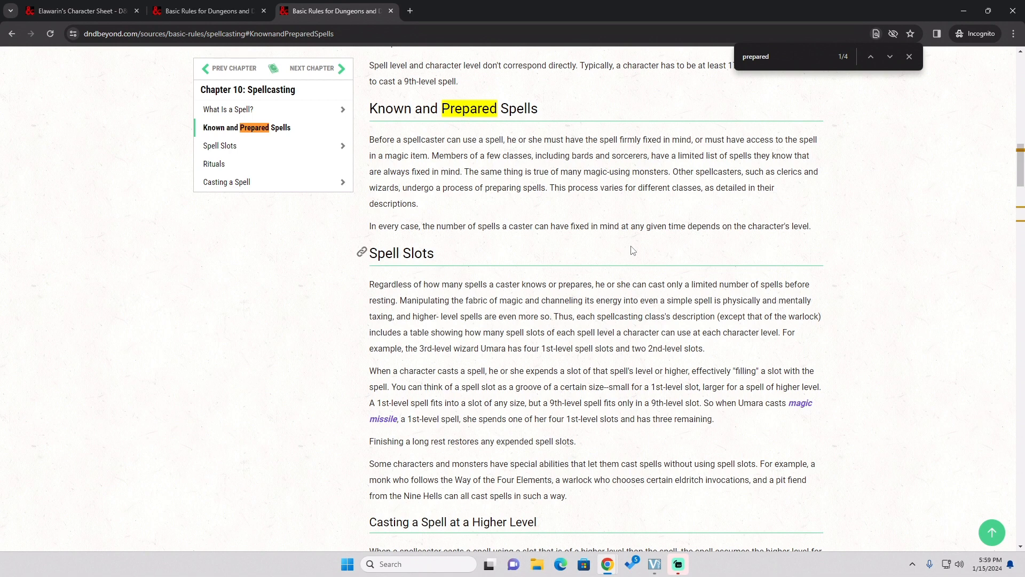
{"action": "key", "text": "BackSpace"}
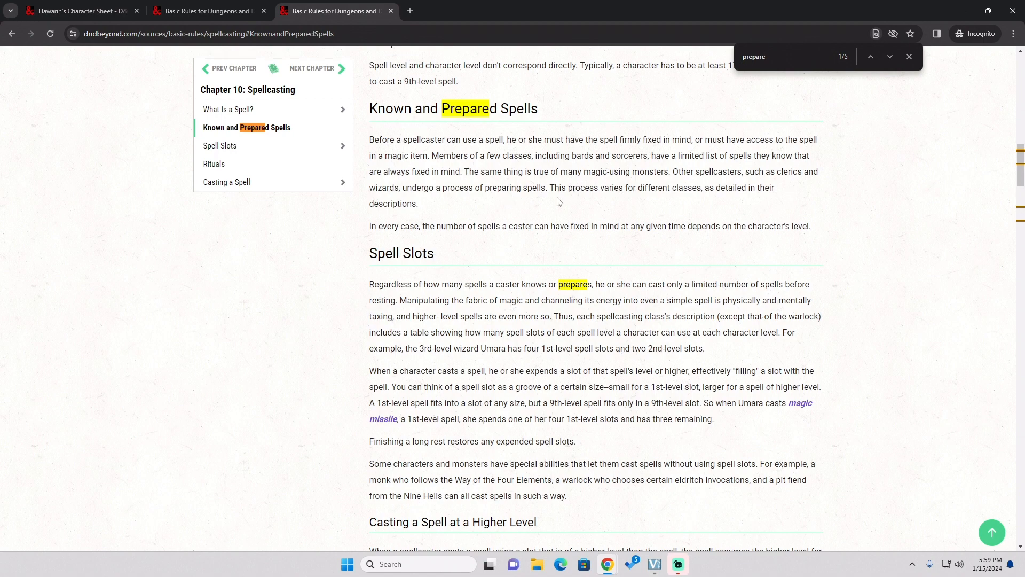
Return to the Basic Rules table of contents and open the Wizard section of Chapter 3: Classes.
{"action": "left_click", "coordinate": [273, 73]}
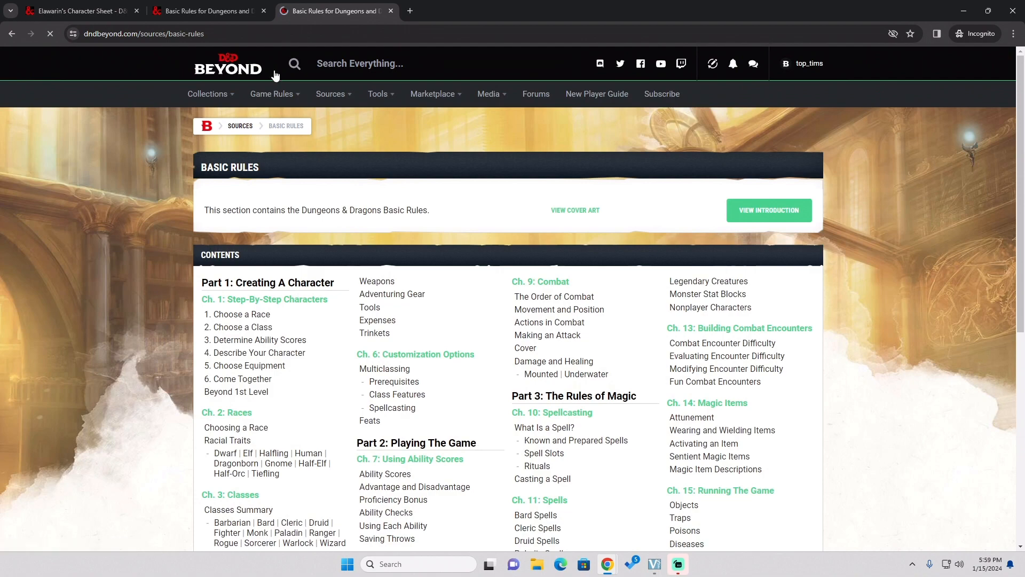
{"action": "scroll", "coordinate": [281, 374], "scroll_direction": "down", "scroll_amount": 4}
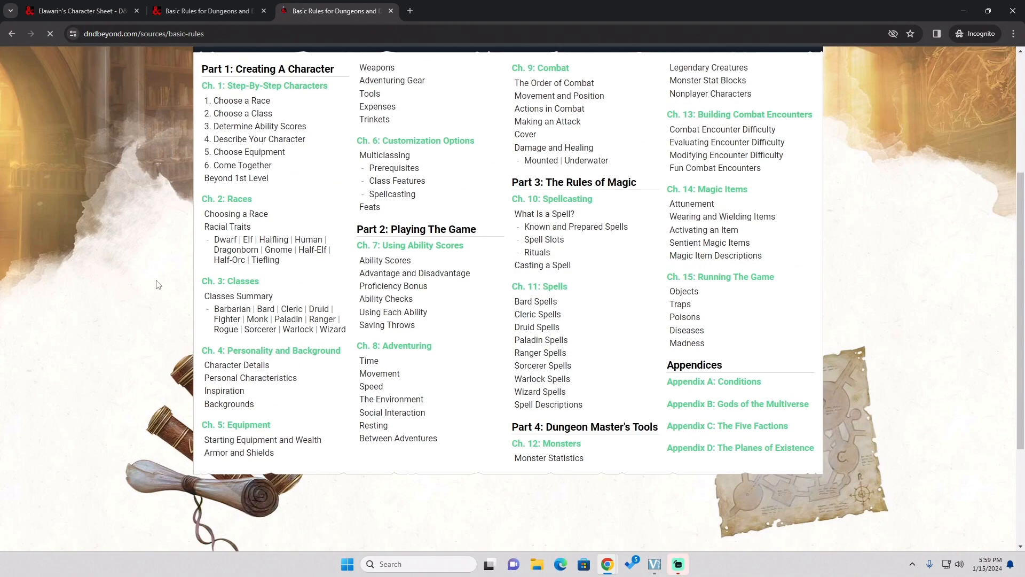
{"action": "left_click", "coordinate": [332, 329]}
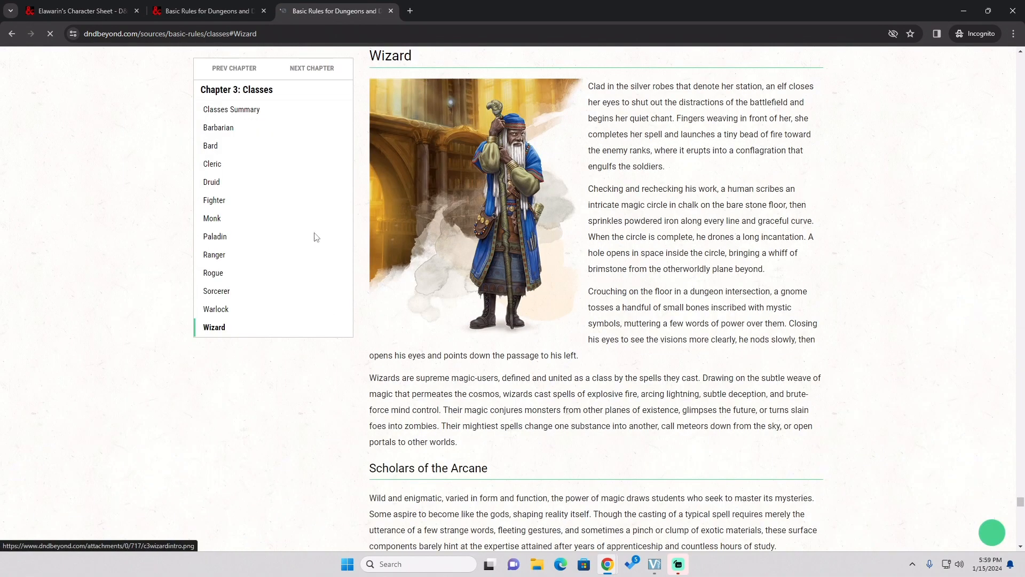
Search the Classes chapter for "prepar" and step through the matches to the wizard's Preparing and Casting Spells section.
{"action": "key", "text": "ctrl+f"}
{"action": "type", "text": "prepar"}
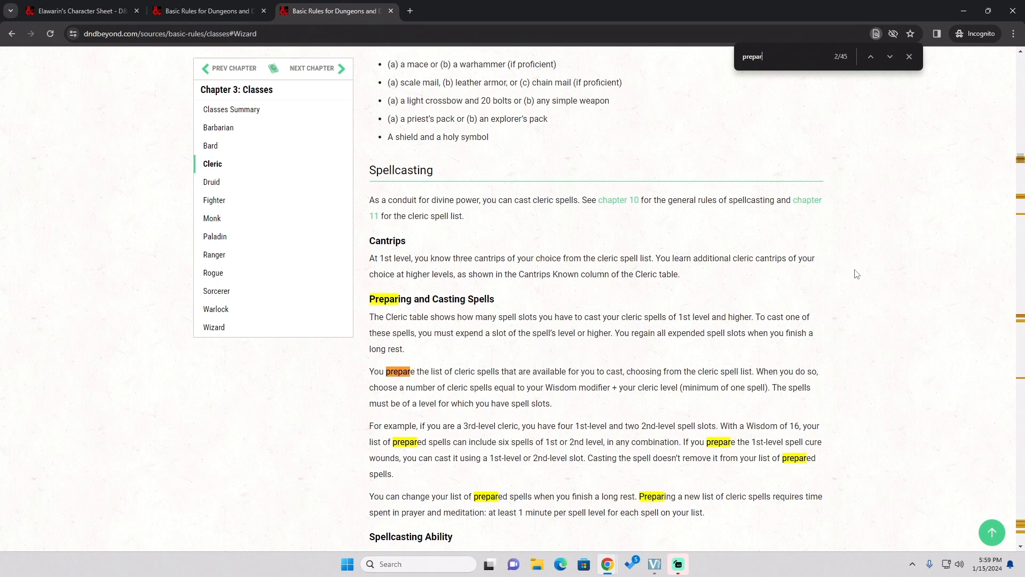
{"action": "key", "text": "Return"}
{"action": "key", "text": "Return"}
{"action": "key", "text": "Return"}
{"action": "key", "text": "Return"}
{"action": "key", "text": "Return"}
{"action": "key", "text": "Return"}
{"action": "key", "text": "Return"}
{"action": "key", "text": "Return"}
{"action": "key", "text": "Return"}
{"action": "key", "text": "Return"}
{"action": "key", "text": "Return"}
{"action": "key", "text": "Return"}
{"action": "key", "text": "Return"}
{"action": "key", "text": "Return"}
{"action": "key", "text": "Return"}
{"action": "key", "text": "Return"}
{"action": "key", "text": "Return"}
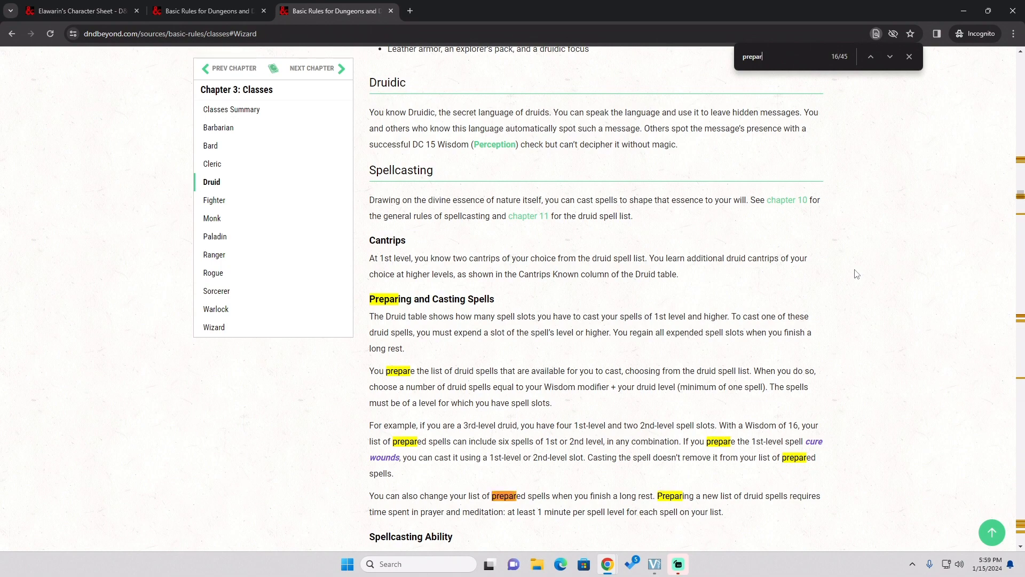
{"action": "key", "text": "Return"}
{"action": "key", "text": "Return"}
{"action": "key", "text": "Return"}
{"action": "key", "text": "Return"}
{"action": "key", "text": "Return"}
{"action": "key", "text": "Return"}
{"action": "key", "text": "Return"}
{"action": "key", "text": "Return"}
{"action": "key", "text": "Return"}
{"action": "key", "text": "Return"}
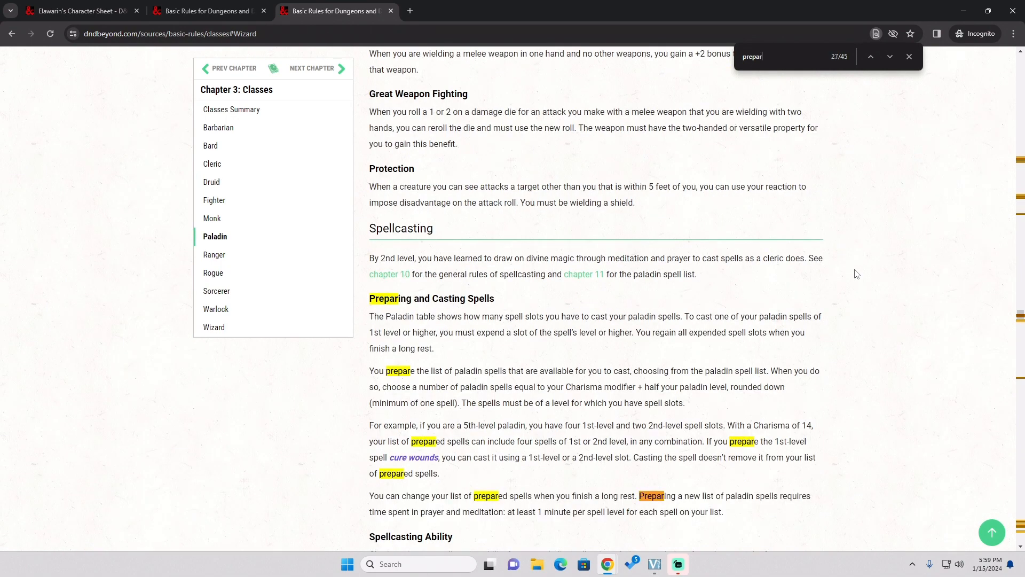
{"action": "key", "text": "Return"}
{"action": "key", "text": "Return"}
{"action": "key", "text": "Return"}
{"action": "key", "text": "Return"}
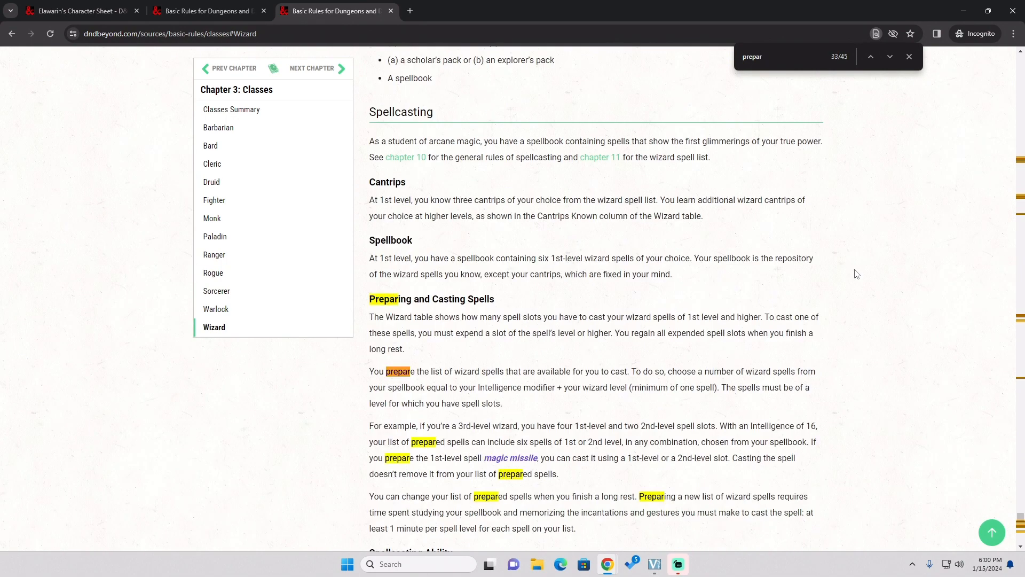
Read the wizard's rules on the spellbook, preparing and casting spells, and spellcasting ability.
{"action": "scroll", "coordinate": [570, 297], "scroll_direction": "down", "scroll_amount": 1}
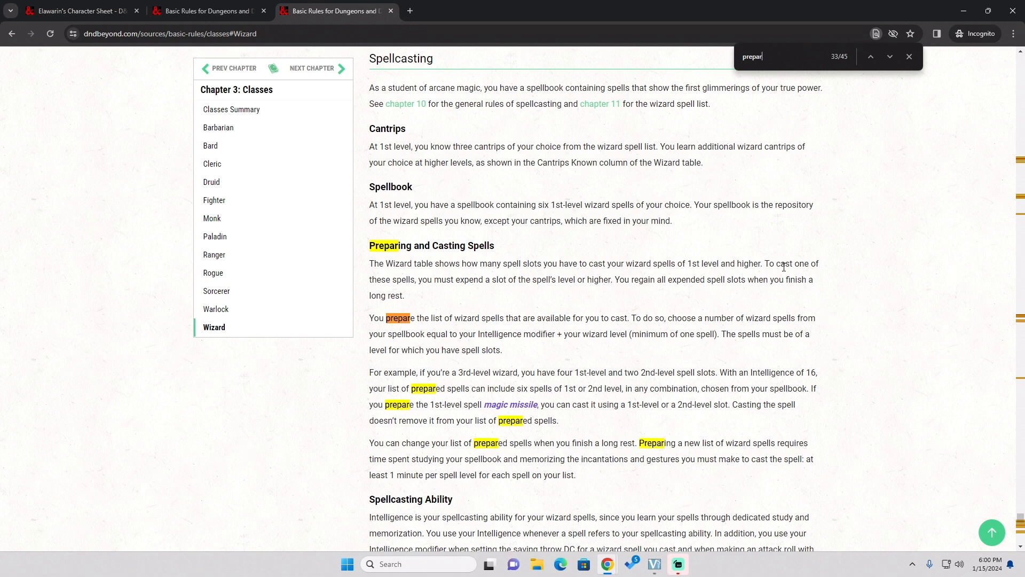
{"action": "scroll", "coordinate": [455, 267], "scroll_direction": "down", "scroll_amount": 1}
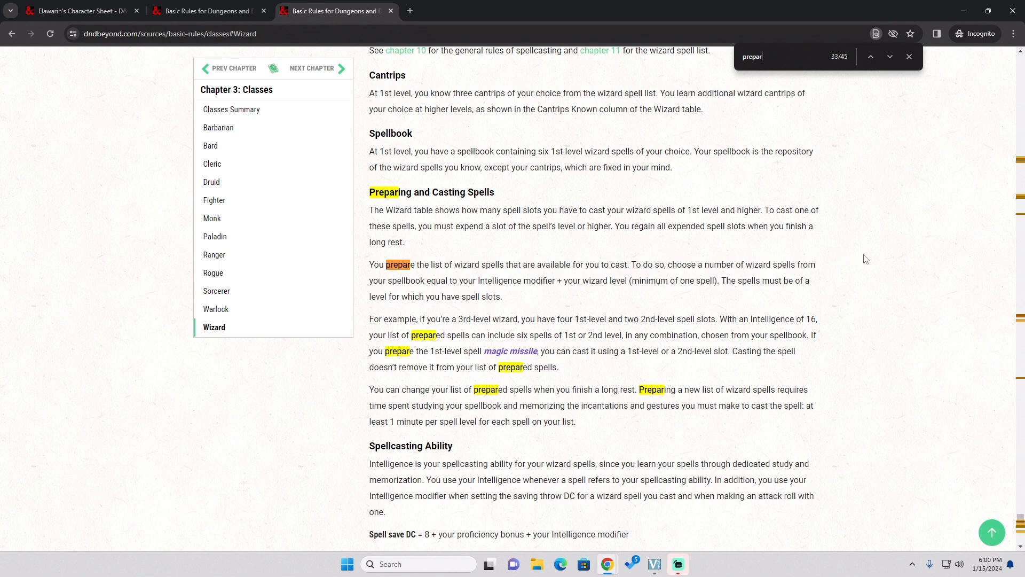
{"action": "scroll", "coordinate": [465, 253], "scroll_direction": "down", "scroll_amount": 1}
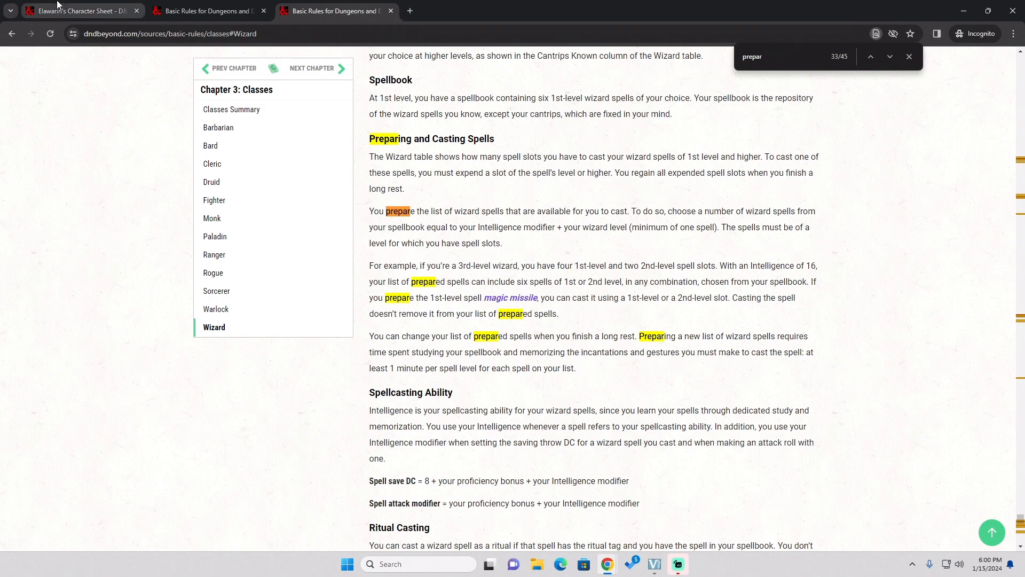
Return to the character sheet and prepare the 1st-level spells Catapult, False Life and Shield from the spellbook.
{"action": "left_click", "coordinate": [80, 10]}
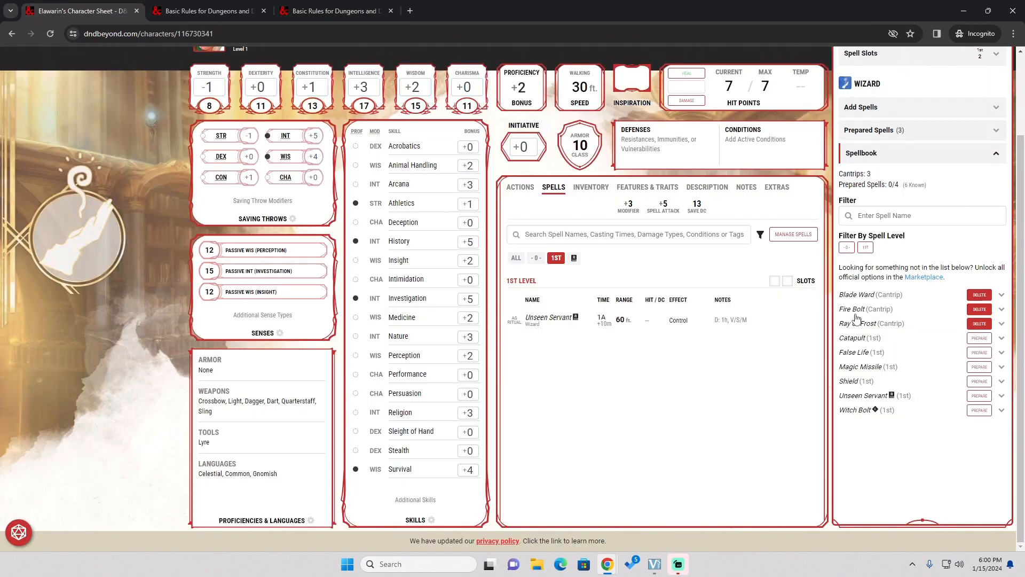
{"action": "left_click", "coordinate": [980, 339]}
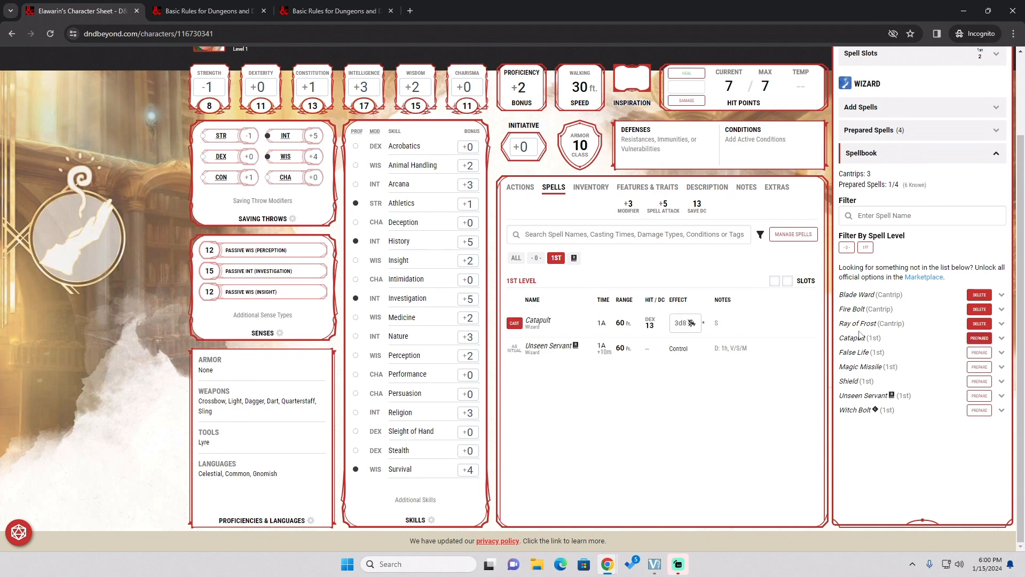
{"action": "left_click", "coordinate": [980, 353]}
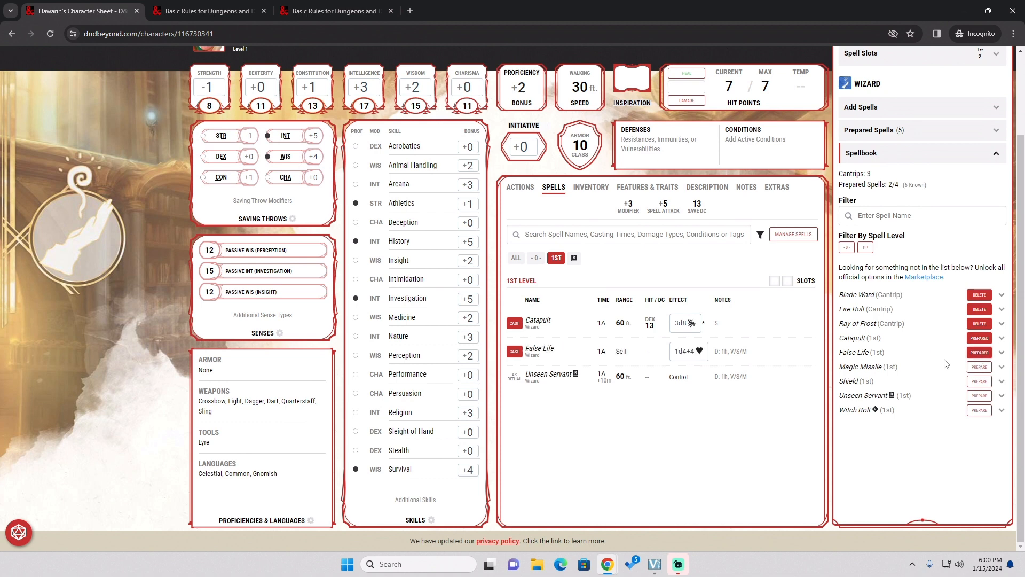
{"action": "scroll", "coordinate": [947, 363], "scroll_direction": "up", "scroll_amount": 2}
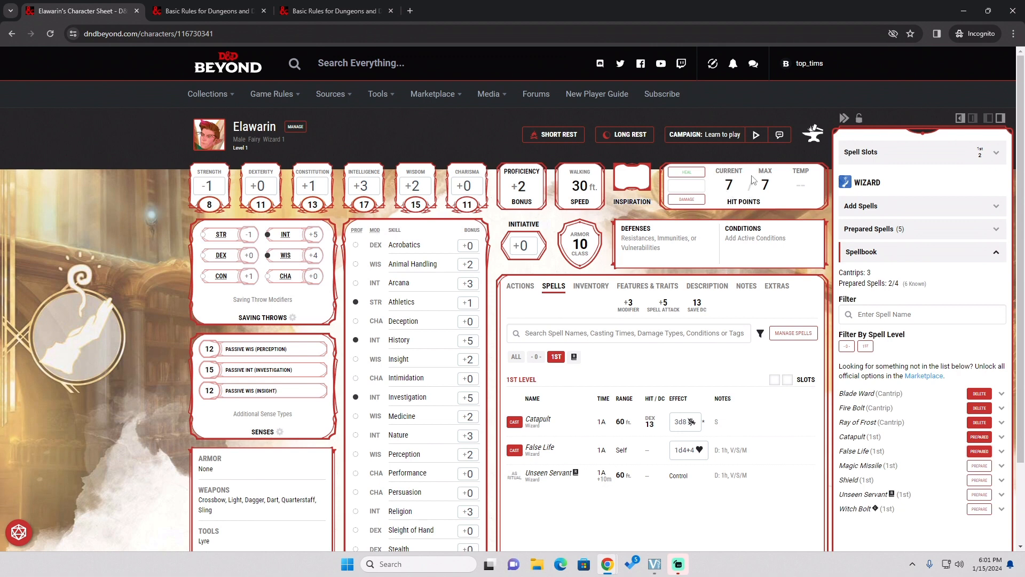
{"action": "scroll", "coordinate": [776, 206], "scroll_direction": "down", "scroll_amount": 2}
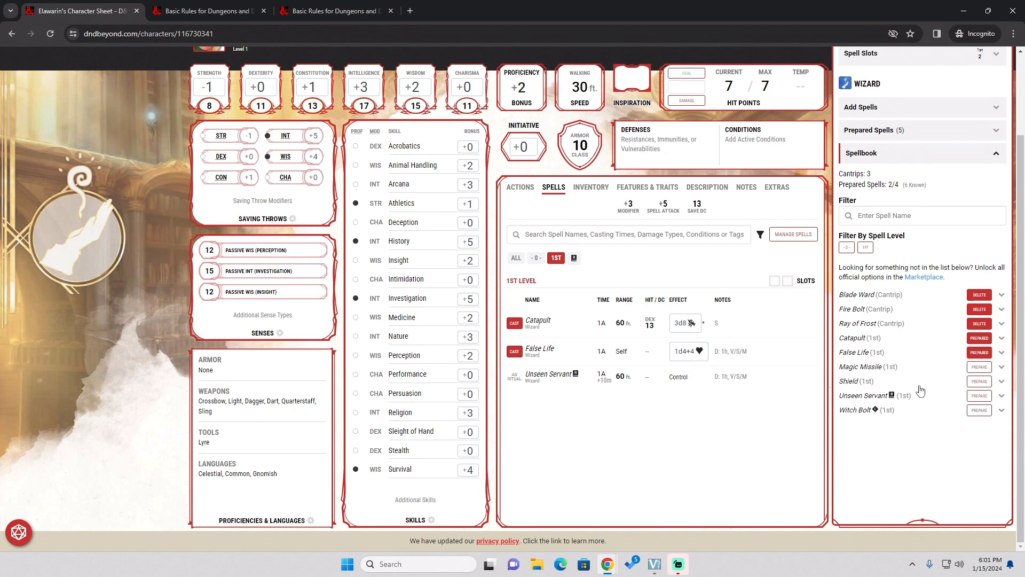
{"action": "left_click", "coordinate": [984, 383]}
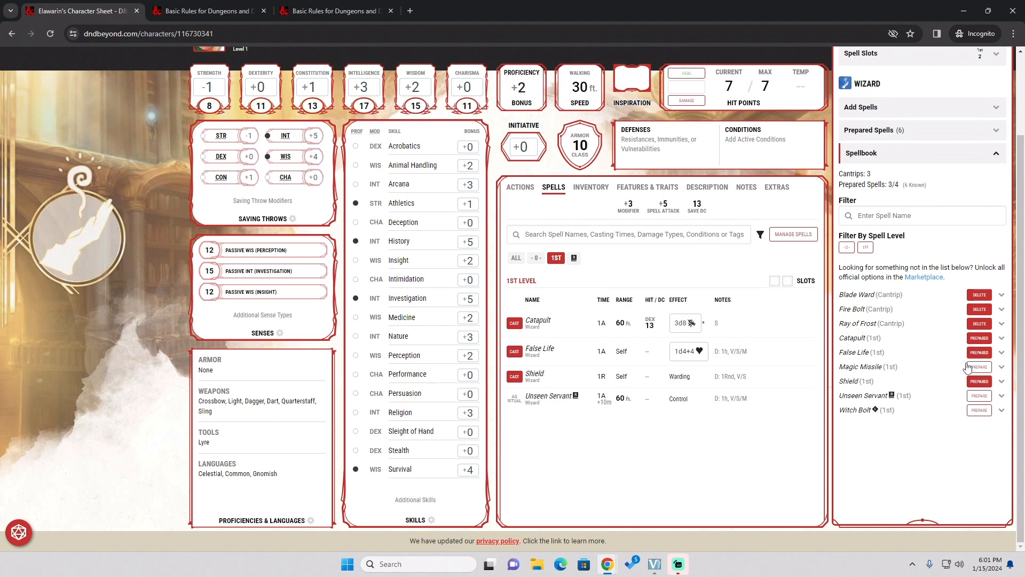
Read the Witch Bolt description in the spellbook and prepare it as the fourth spell.
{"action": "left_click", "coordinate": [911, 412]}
{"action": "scroll", "coordinate": [914, 417], "scroll_direction": "down", "scroll_amount": 5}
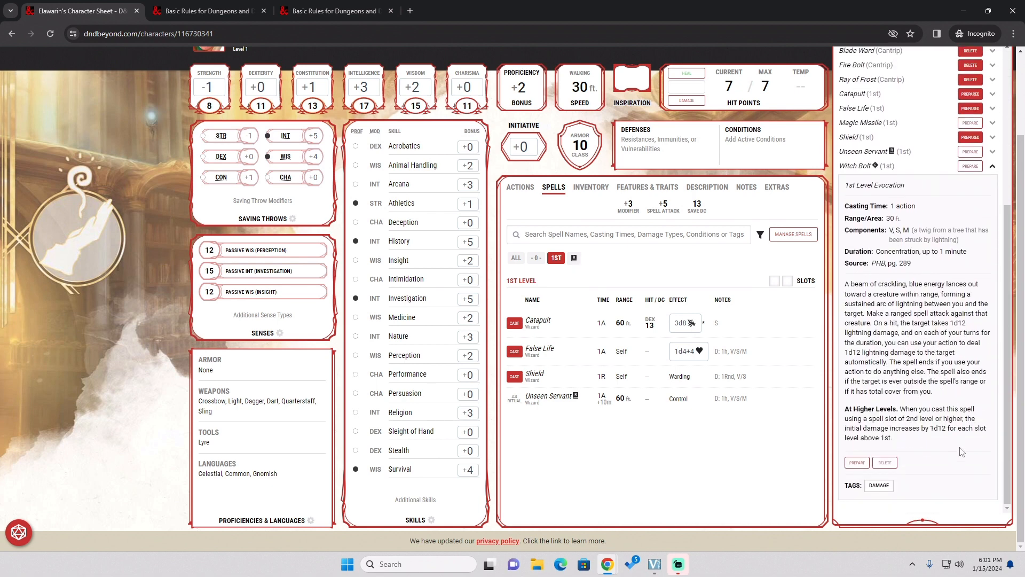
{"action": "scroll", "coordinate": [907, 347], "scroll_direction": "up", "scroll_amount": 2}
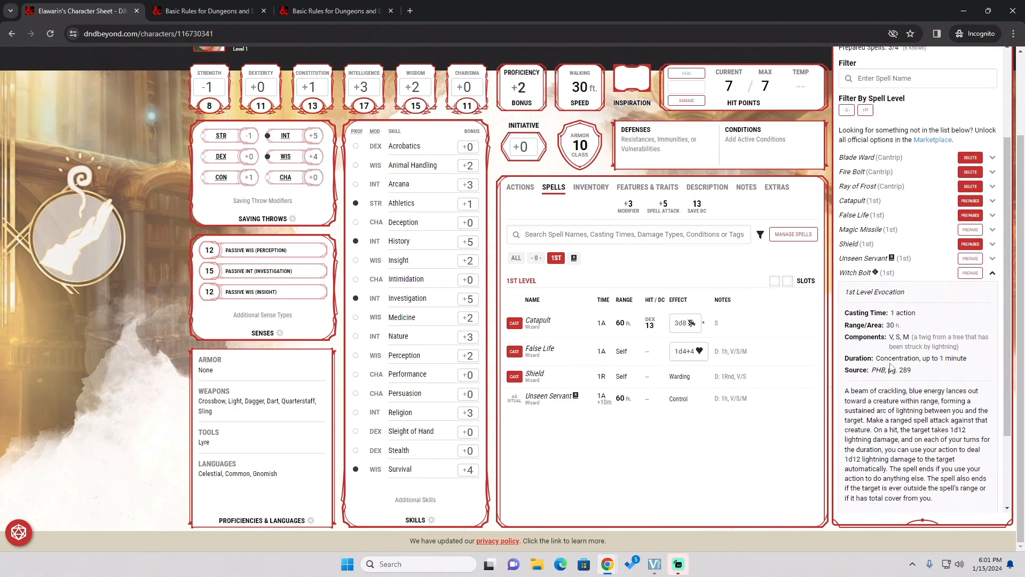
{"action": "left_click", "coordinate": [875, 274]}
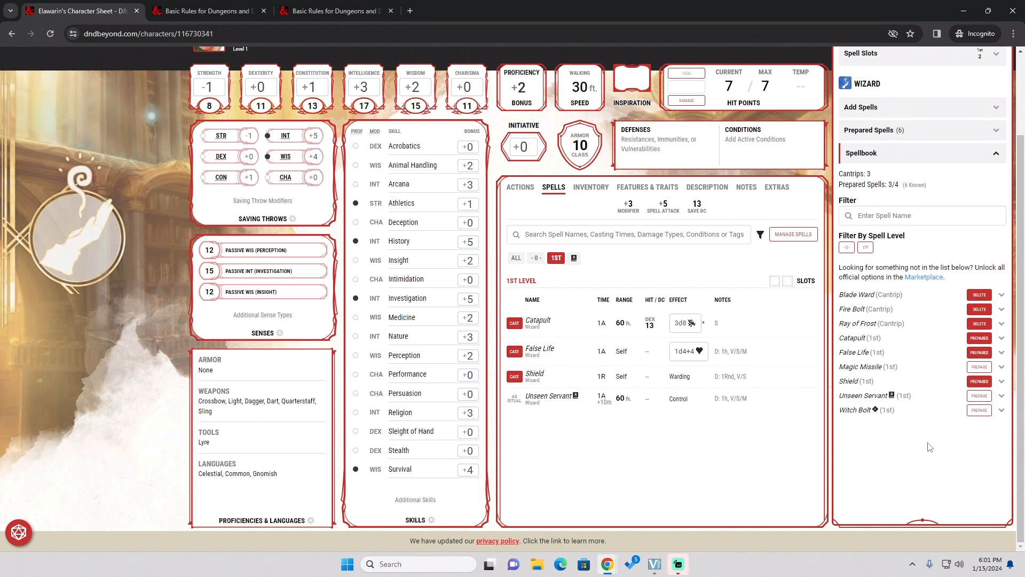
{"action": "left_click", "coordinate": [936, 414]}
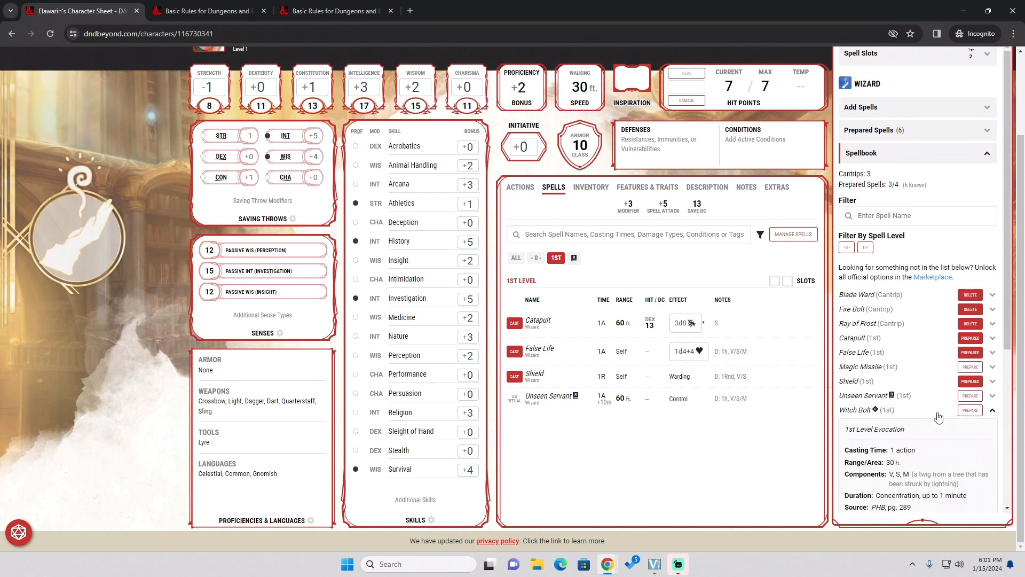
{"action": "left_click", "coordinate": [969, 410]}
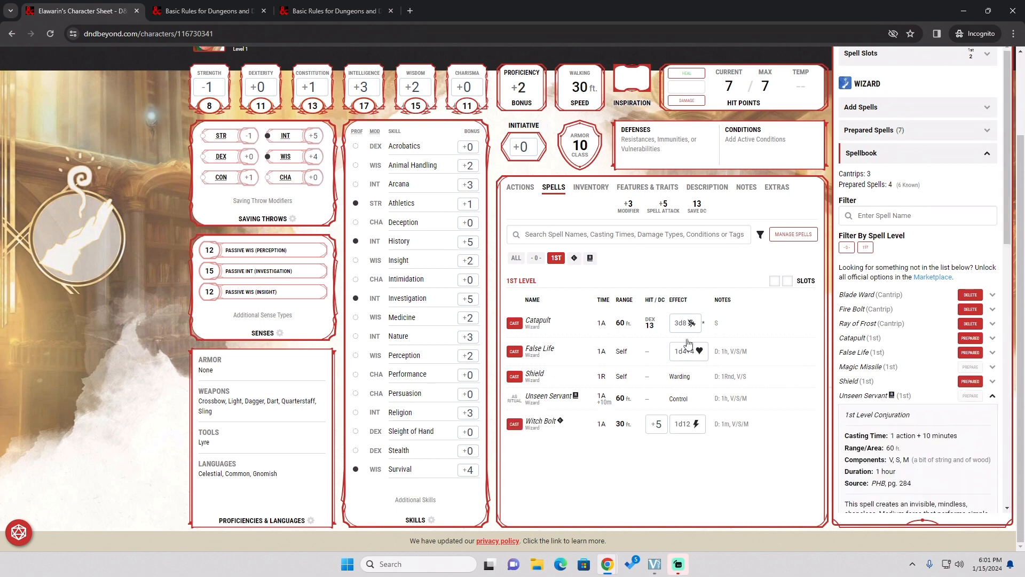
Read the wizard's Ritual Casting rule in the Basic Rules and return to the character sheet.
{"action": "left_click", "coordinate": [337, 11]}
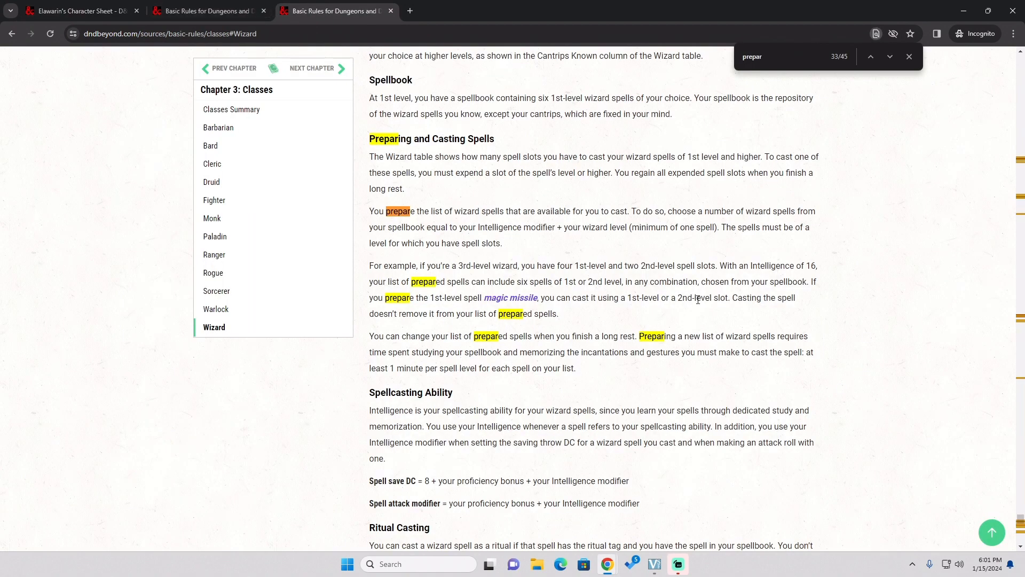
{"action": "scroll", "coordinate": [401, 245], "scroll_direction": "down", "scroll_amount": 6}
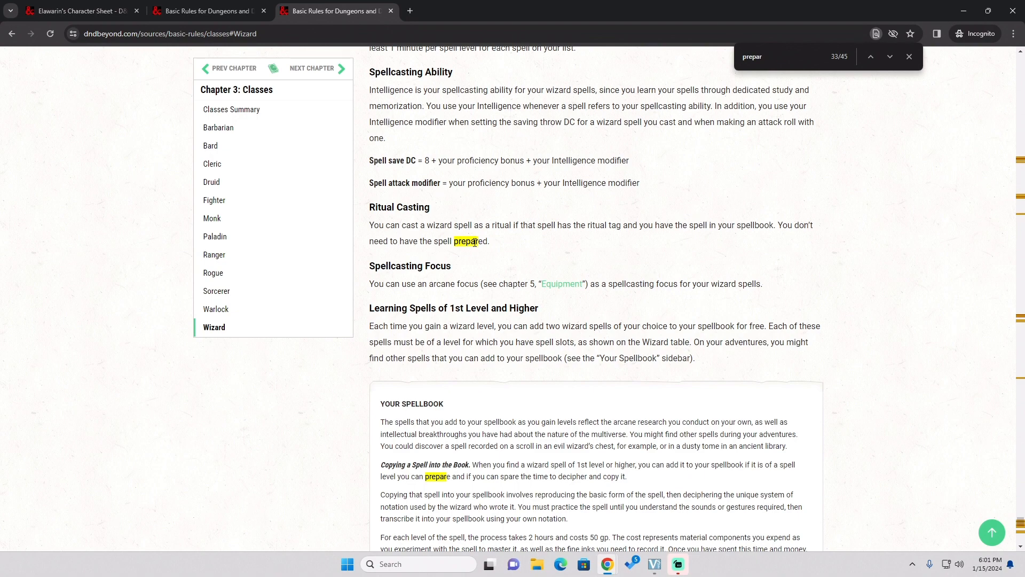
{"action": "left_click", "coordinate": [103, 4]}
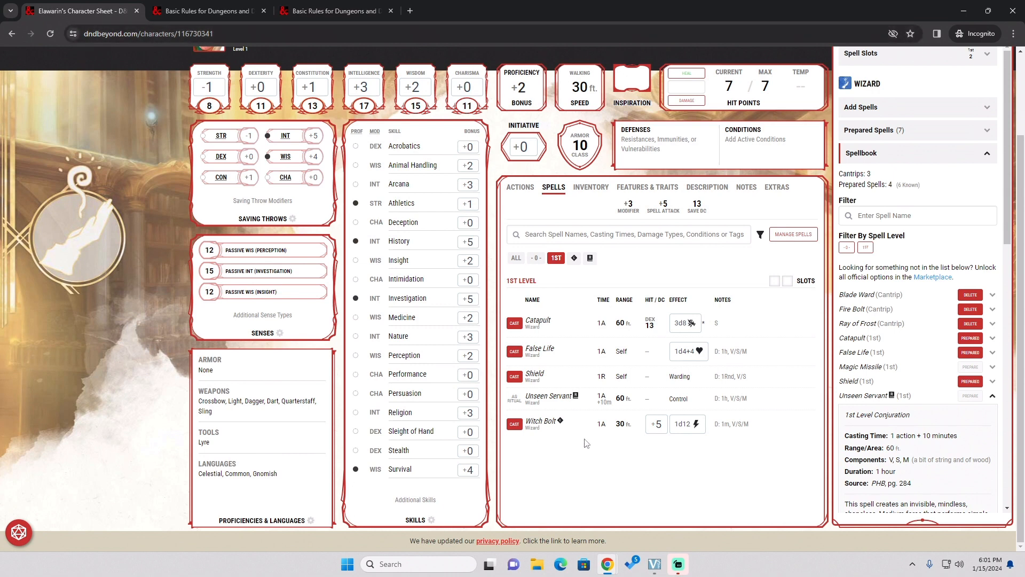
Read the details of the Unseen Servant ritual spell and hide the spell sidebar.
{"action": "left_click", "coordinate": [548, 400]}
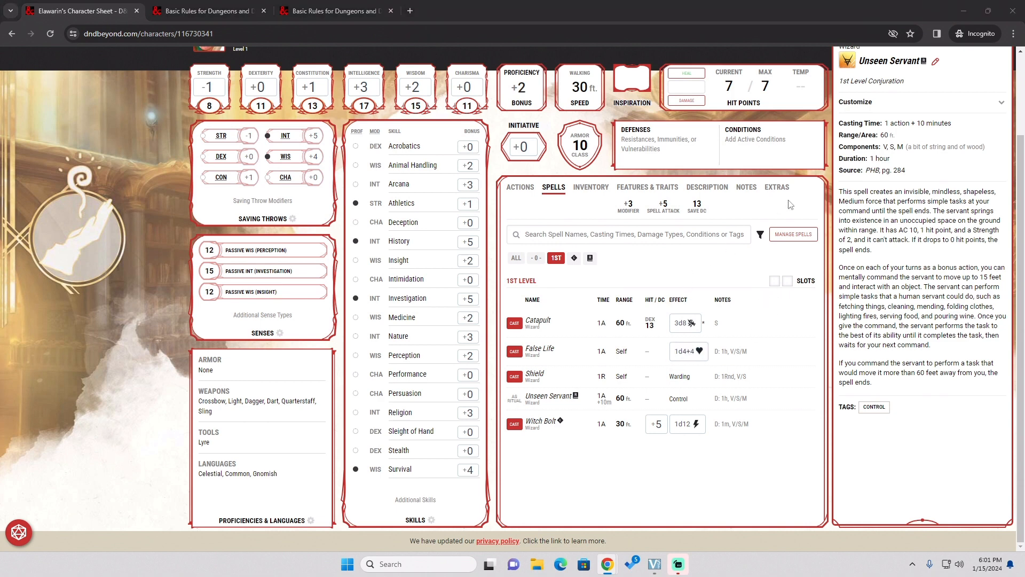
{"action": "scroll", "coordinate": [790, 204], "scroll_direction": "up", "scroll_amount": 3}
{"action": "scroll", "coordinate": [948, 153], "scroll_direction": "down", "scroll_amount": 3}
{"action": "scroll", "coordinate": [871, 146], "scroll_direction": "up", "scroll_amount": 2}
{"action": "left_click", "coordinate": [845, 118]}
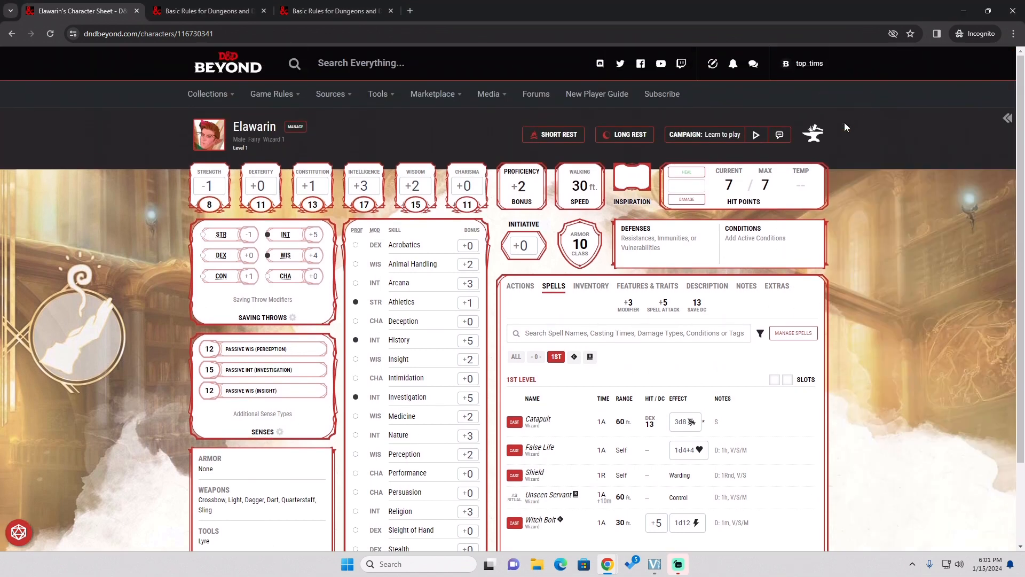
Check the character's actions, and equip the quarterstaff and the dagger in the inventory.
{"action": "scroll", "coordinate": [864, 361], "scroll_direction": "down", "scroll_amount": 2}
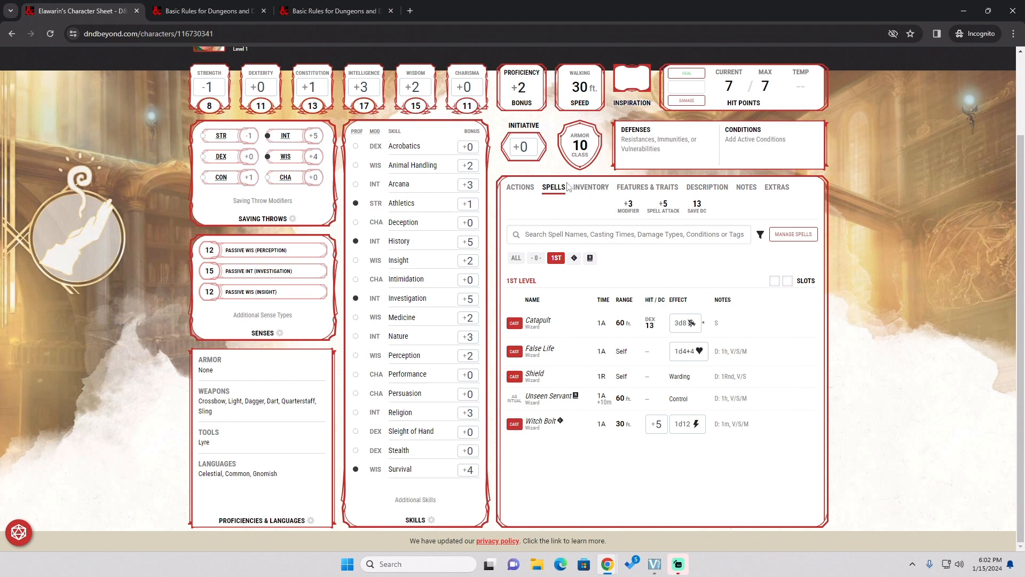
{"action": "left_click", "coordinate": [522, 186]}
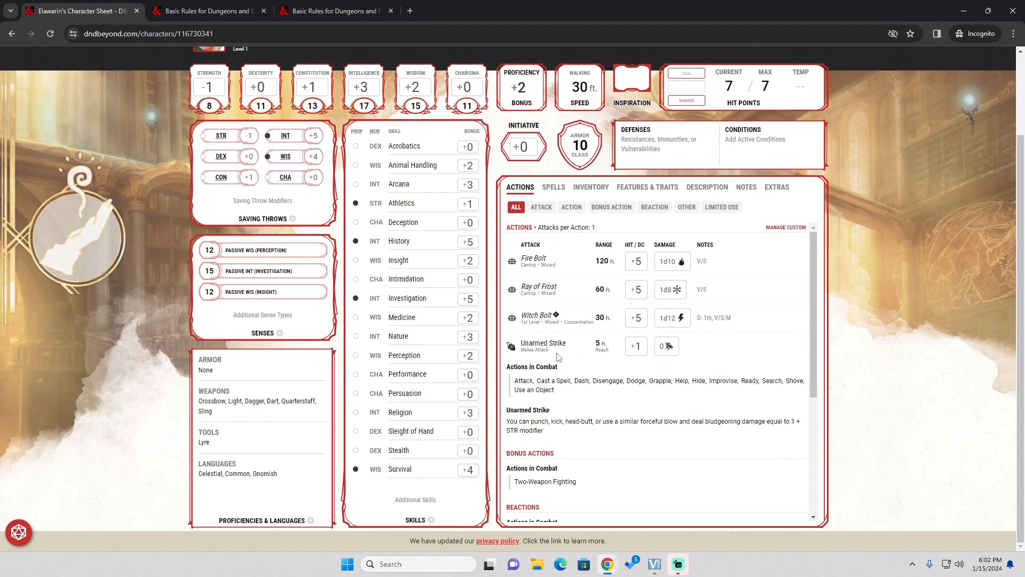
{"action": "left_click", "coordinate": [594, 188]}
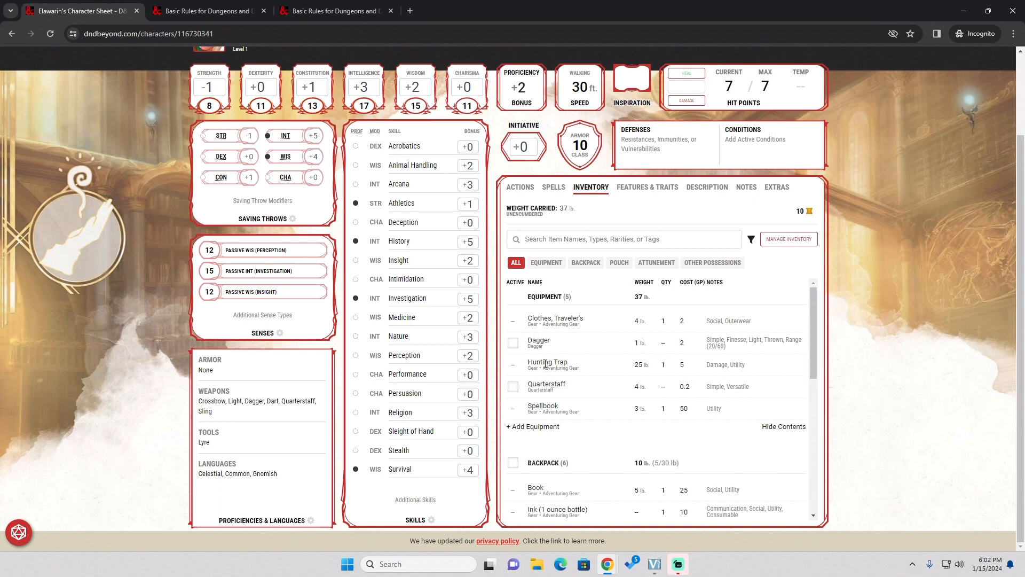
{"action": "left_click", "coordinate": [514, 387]}
{"action": "scroll", "coordinate": [637, 359], "scroll_direction": "down", "scroll_amount": 1}
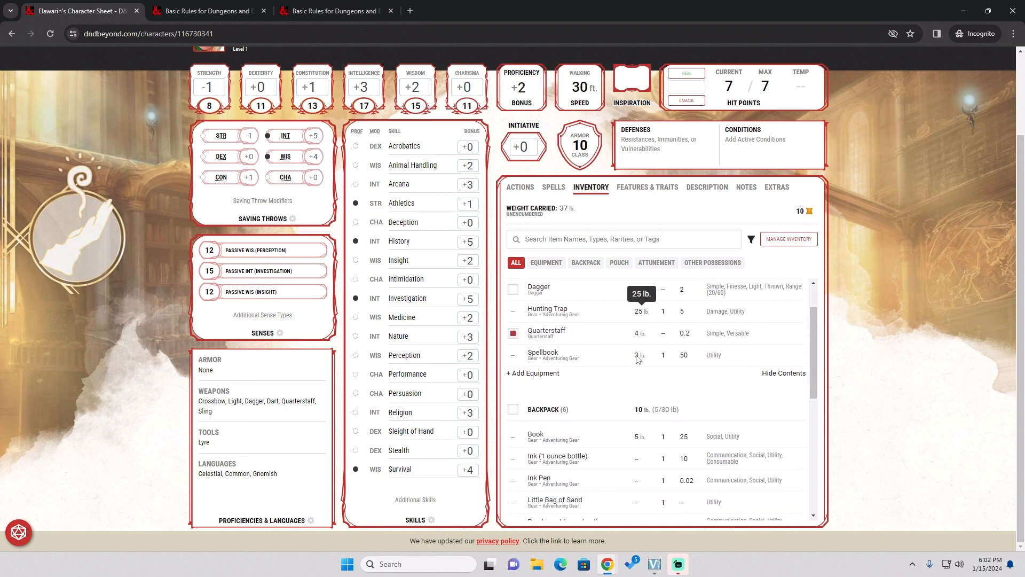
{"action": "scroll", "coordinate": [637, 359], "scroll_direction": "up", "scroll_amount": 1}
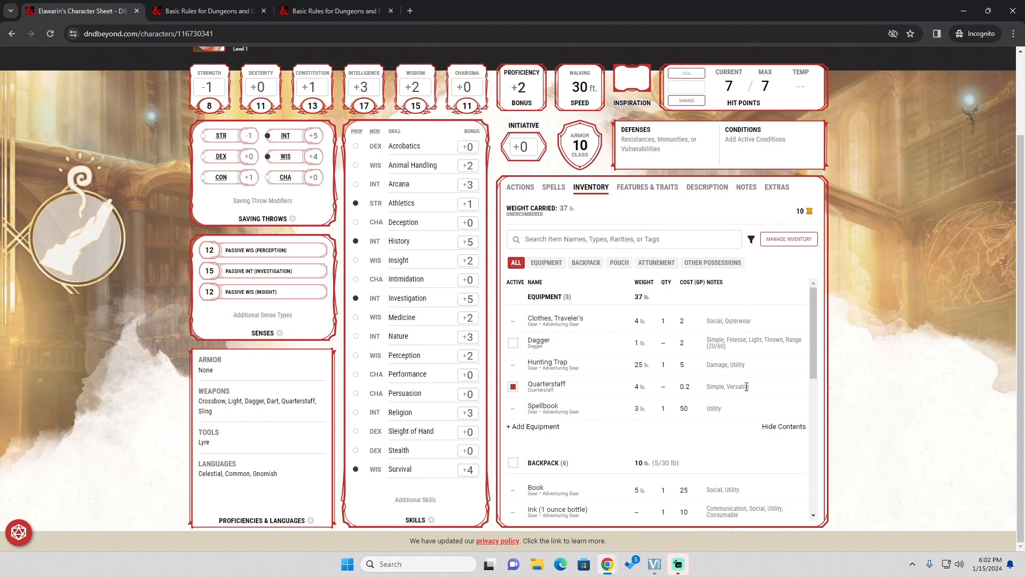
{"action": "scroll", "coordinate": [747, 387], "scroll_direction": "down", "scroll_amount": 1}
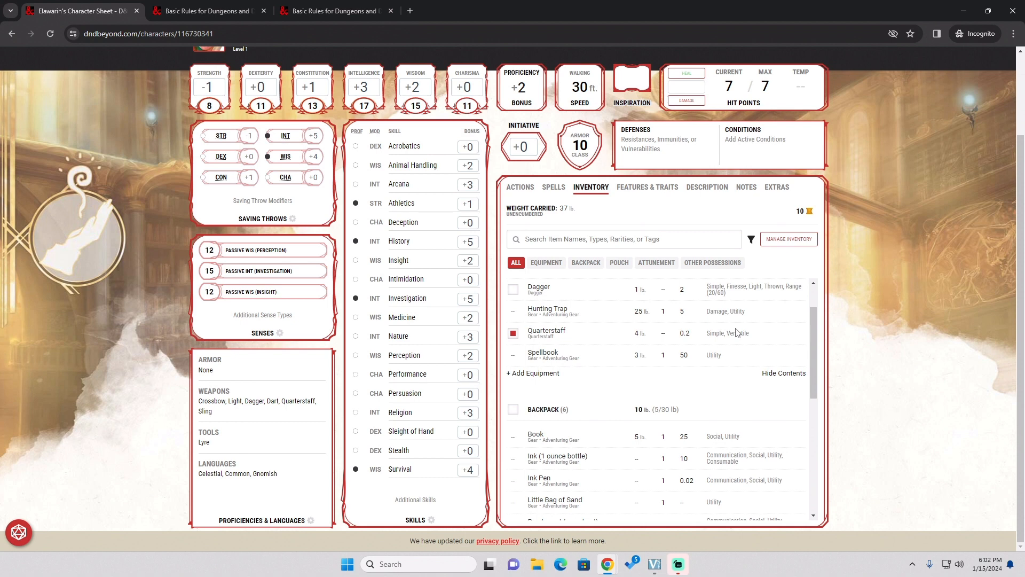
{"action": "scroll", "coordinate": [736, 333], "scroll_direction": "down", "scroll_amount": 1}
{"action": "scroll", "coordinate": [733, 337], "scroll_direction": "up", "scroll_amount": 2}
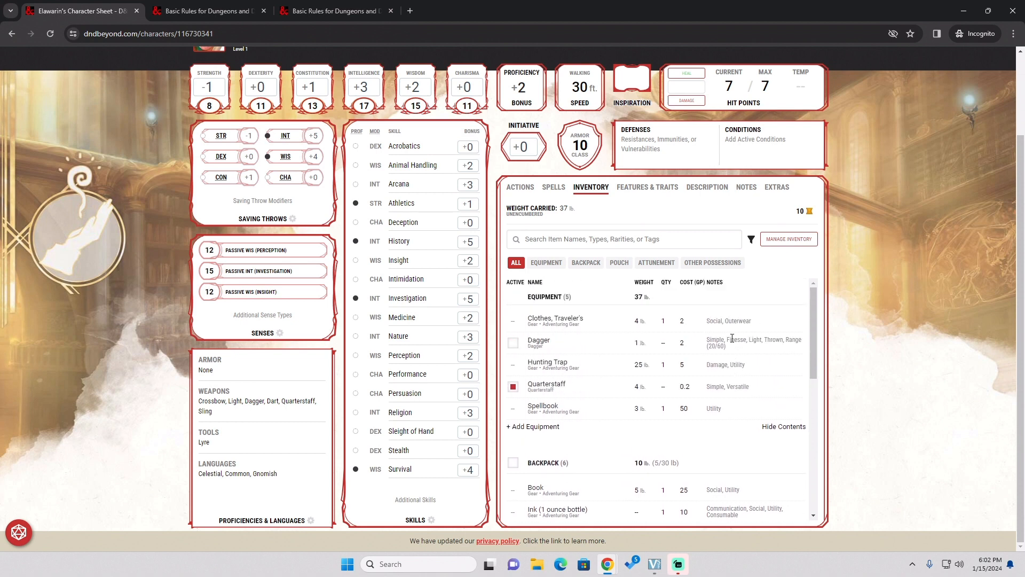
{"action": "left_click", "coordinate": [513, 347]}
Review the inventory's equipment, backpack contents, pouch, attunement slots and other possessions.
{"action": "scroll", "coordinate": [675, 341], "scroll_direction": "down", "scroll_amount": 2}
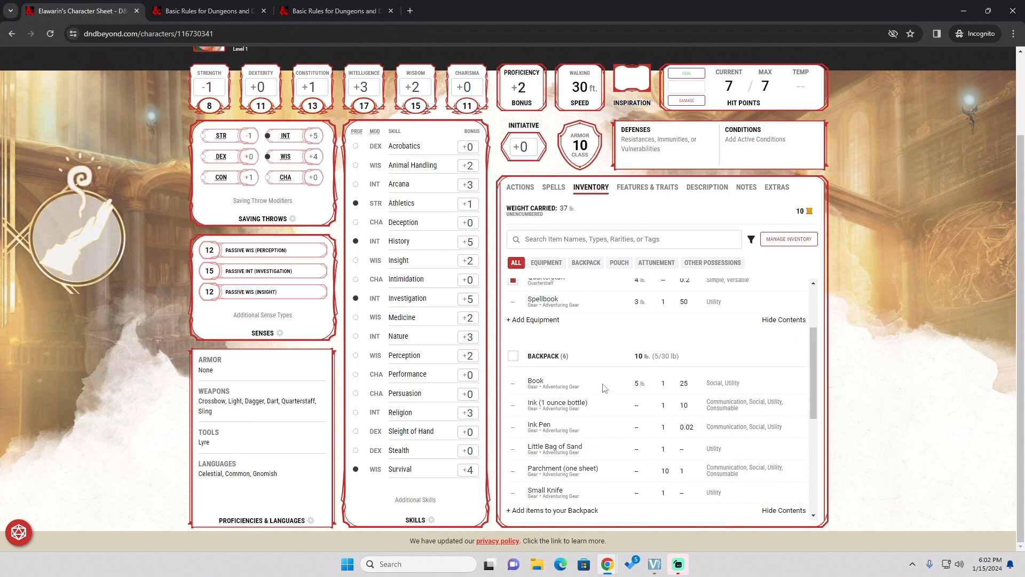
{"action": "scroll", "coordinate": [605, 386], "scroll_direction": "down", "scroll_amount": 1}
{"action": "scroll", "coordinate": [594, 393], "scroll_direction": "down", "scroll_amount": 1}
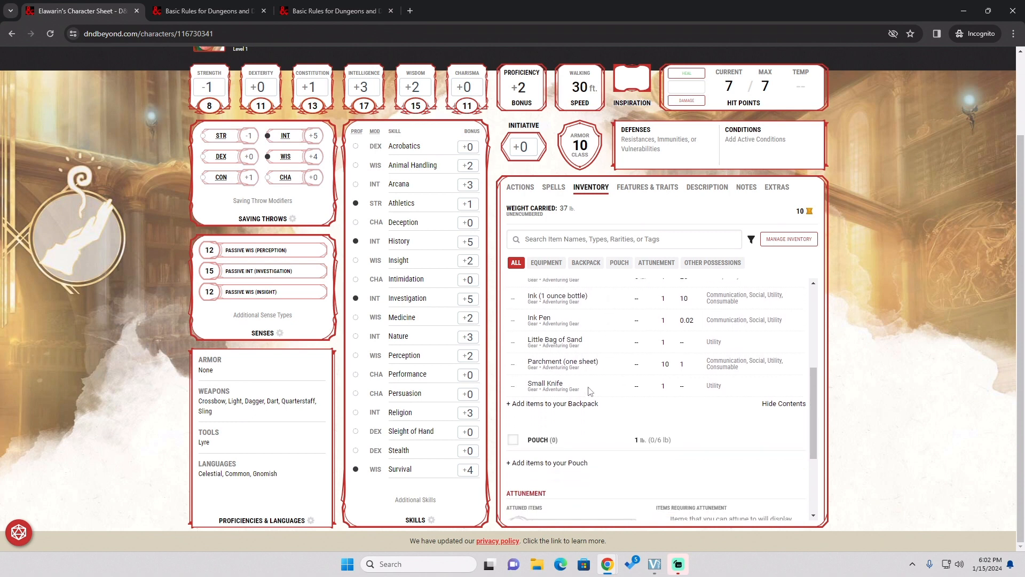
{"action": "scroll", "coordinate": [598, 392], "scroll_direction": "up", "scroll_amount": 1}
{"action": "scroll", "coordinate": [619, 358], "scroll_direction": "down", "scroll_amount": 1}
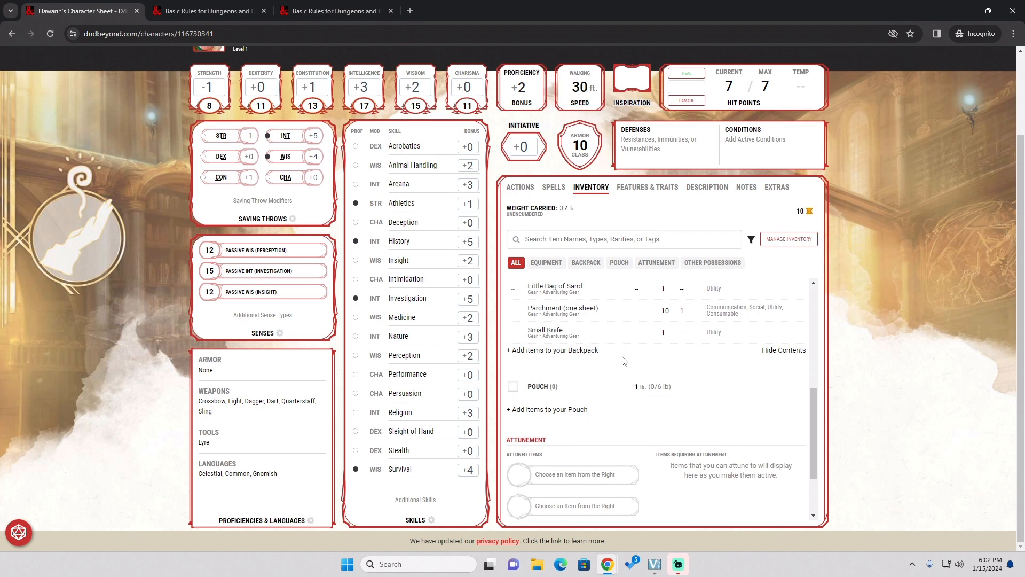
{"action": "scroll", "coordinate": [635, 390], "scroll_direction": "down", "scroll_amount": 3}
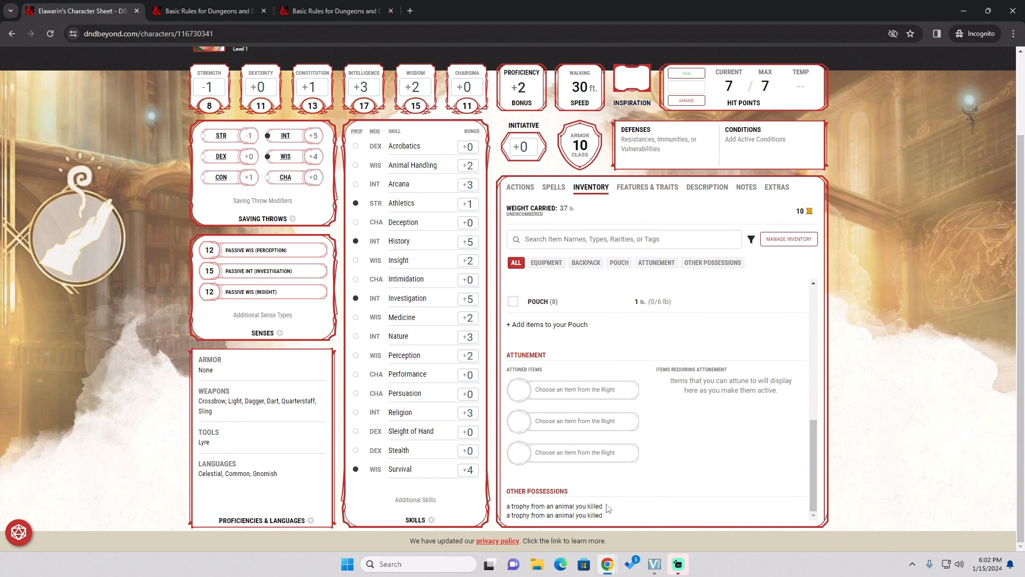
{"action": "scroll", "coordinate": [624, 515], "scroll_direction": "up", "scroll_amount": 5}
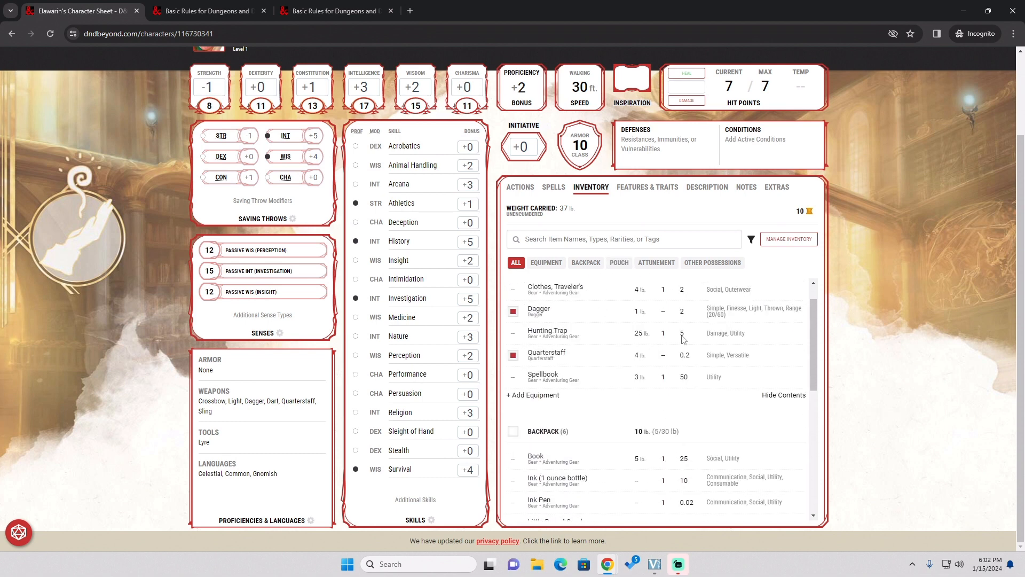
{"action": "scroll", "coordinate": [724, 385], "scroll_direction": "up", "scroll_amount": 1}
{"action": "scroll", "coordinate": [682, 331], "scroll_direction": "down", "scroll_amount": 3}
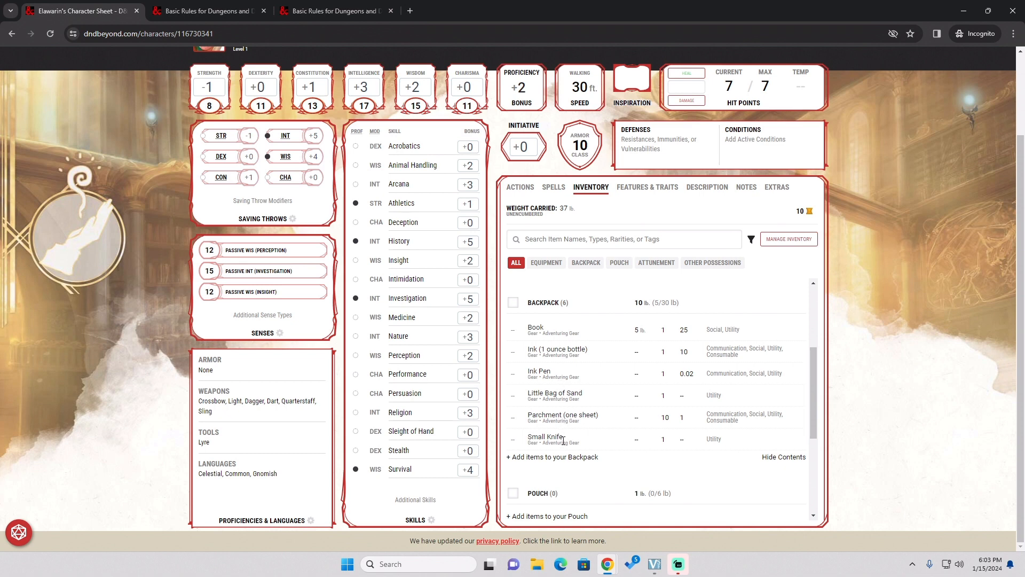
Look through the Wizard section of the Basic Rules and review its spellcasting, preparation and spellcasting ability rules.
{"action": "key", "text": "ctrl+Tab"}
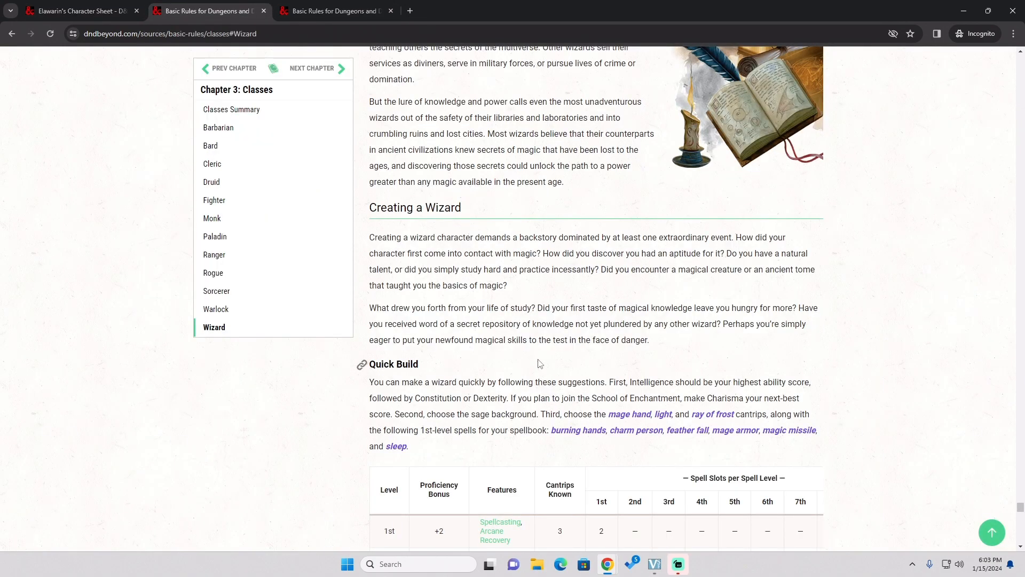
{"action": "scroll", "coordinate": [540, 363], "scroll_direction": "up", "scroll_amount": 15}
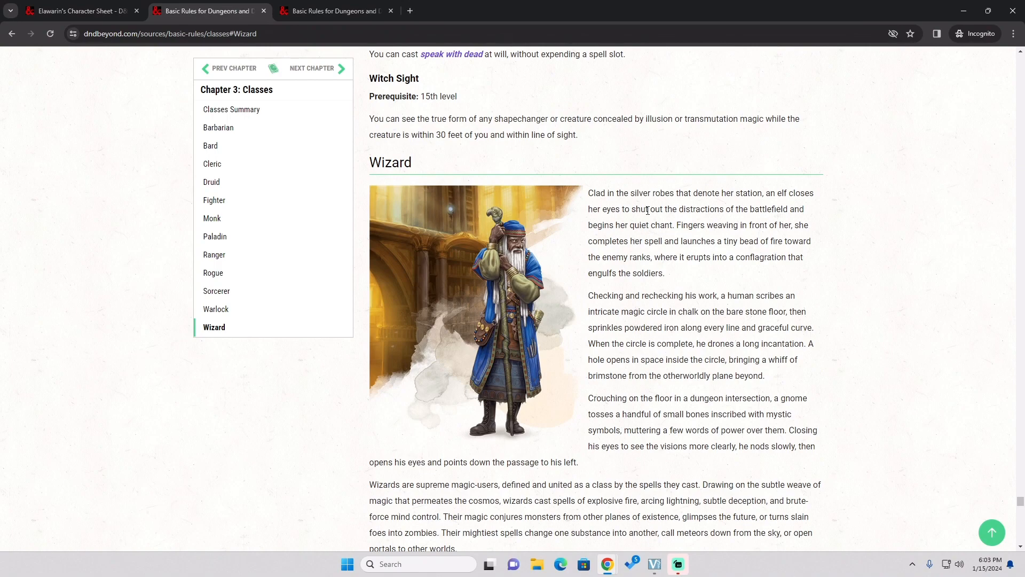
{"action": "scroll", "coordinate": [648, 210], "scroll_direction": "down", "scroll_amount": 15}
{"action": "scroll", "coordinate": [608, 228], "scroll_direction": "down", "scroll_amount": 15}
{"action": "scroll", "coordinate": [840, 367], "scroll_direction": "down", "scroll_amount": 14}
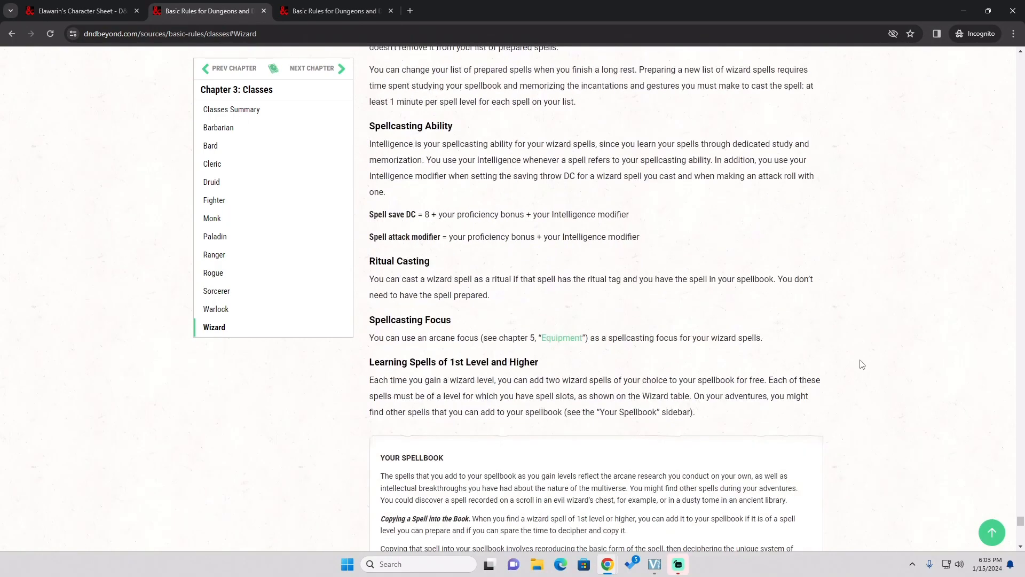
{"action": "scroll", "coordinate": [862, 366], "scroll_direction": "up", "scroll_amount": 8}
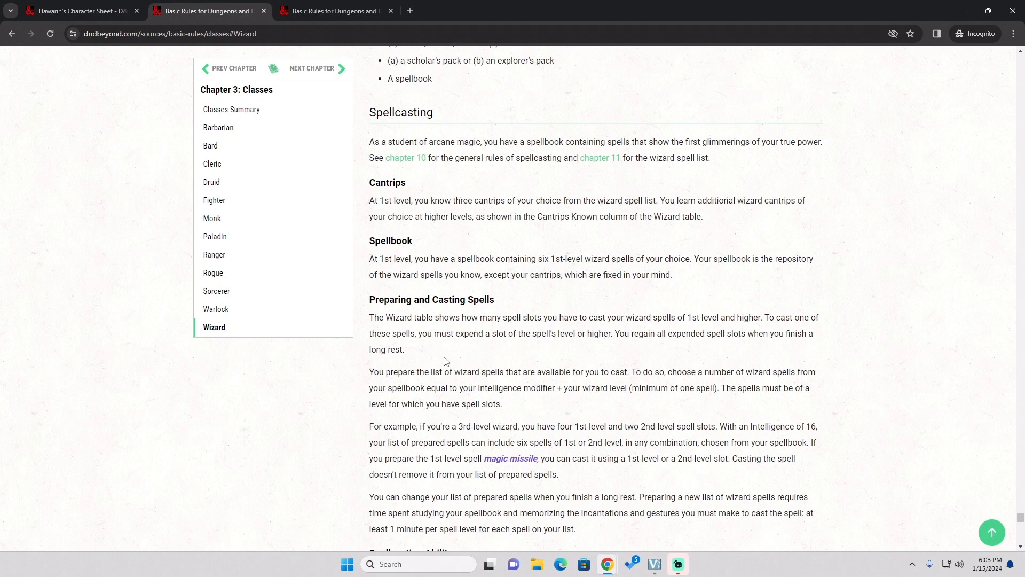
{"action": "scroll", "coordinate": [694, 358], "scroll_direction": "down", "scroll_amount": 2}
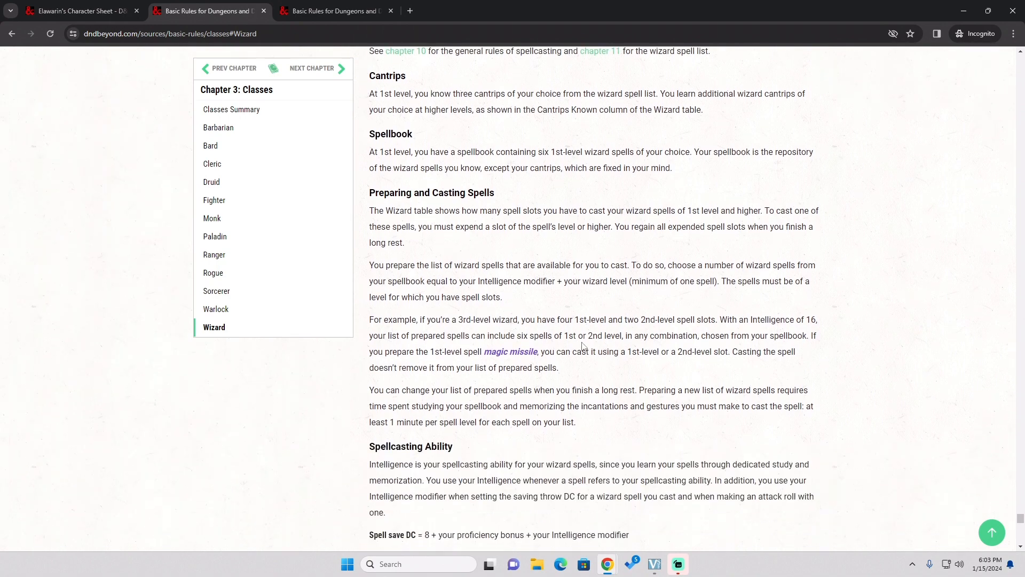
{"action": "scroll", "coordinate": [463, 390], "scroll_direction": "down", "scroll_amount": 2}
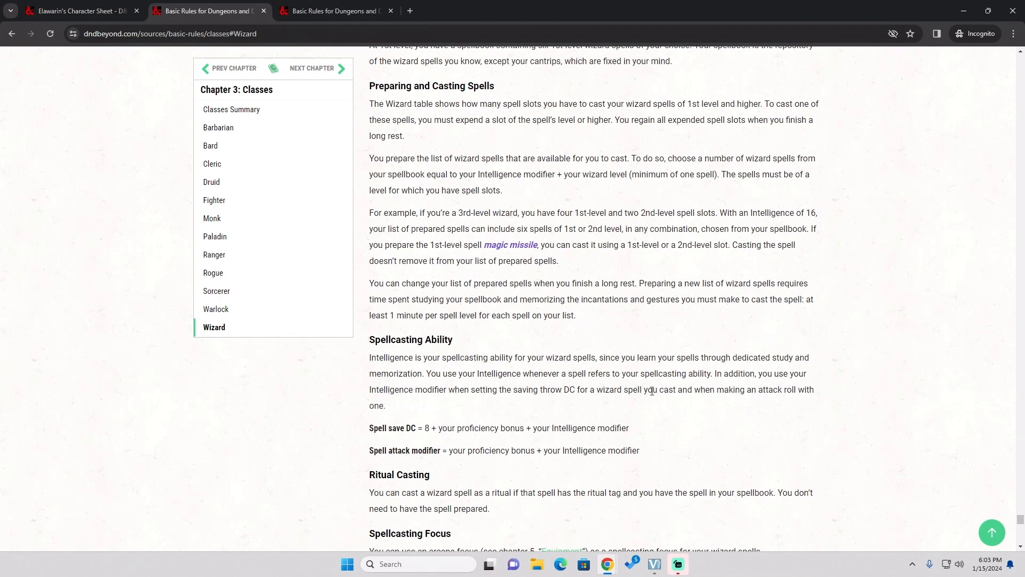
Read the wizard rules on ritual casting, spellcasting focus and learning spells, and open the linked Arcane Focus equipment table.
{"action": "scroll", "coordinate": [652, 391], "scroll_direction": "down", "scroll_amount": 2}
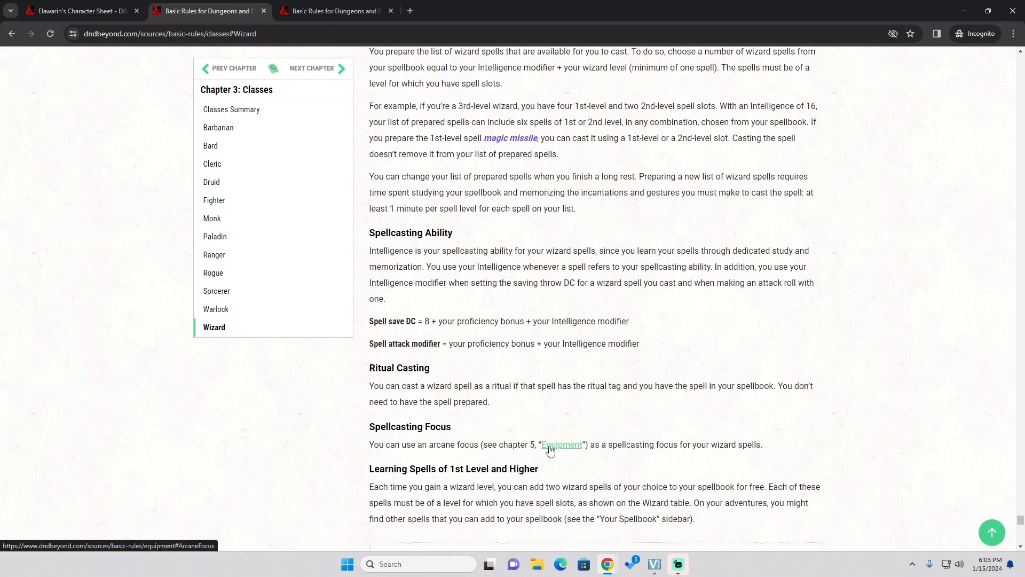
{"action": "scroll", "coordinate": [797, 453], "scroll_direction": "down", "scroll_amount": 2}
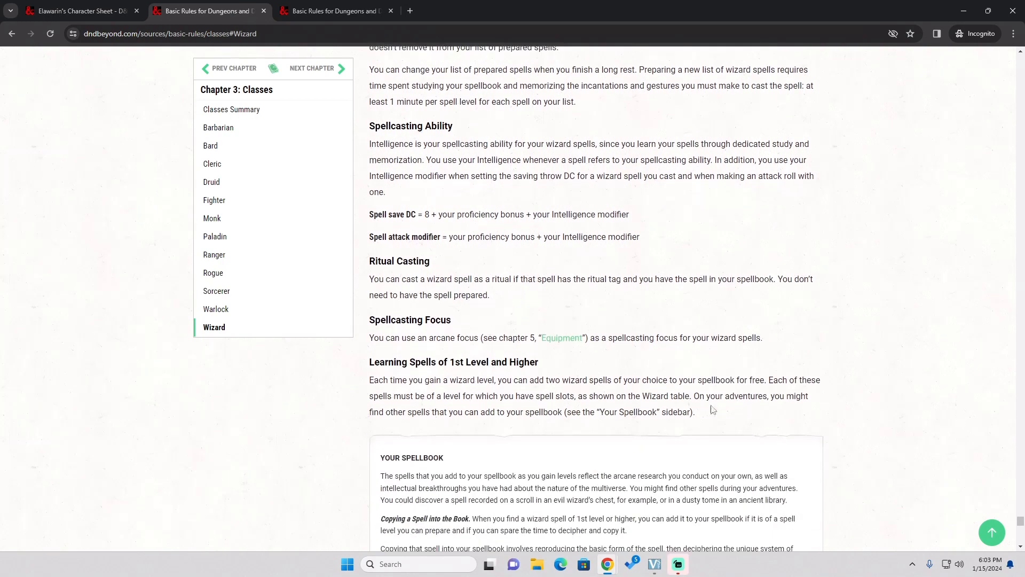
{"action": "middle_click", "coordinate": [562, 338]}
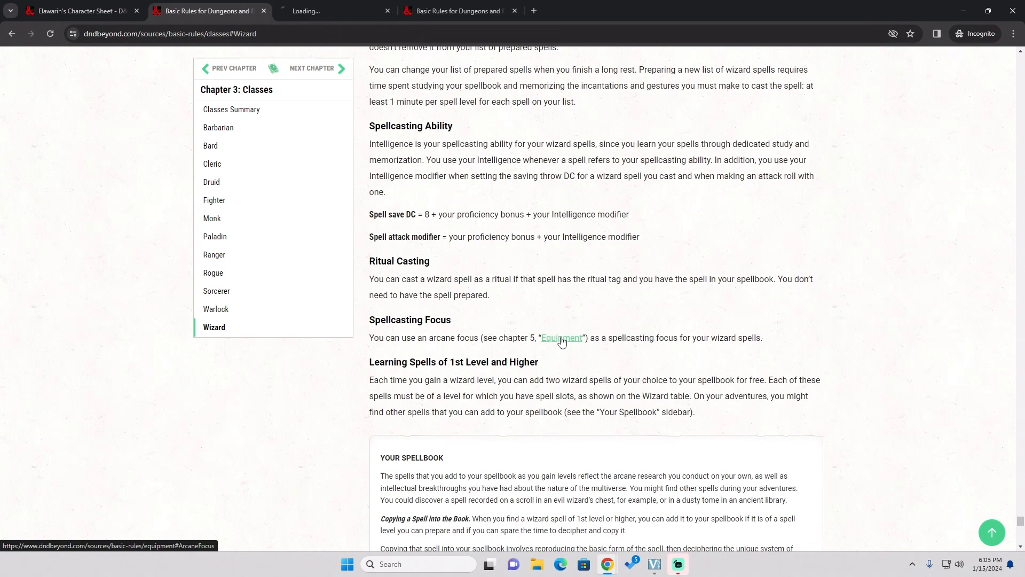
{"action": "left_click", "coordinate": [332, 14]}
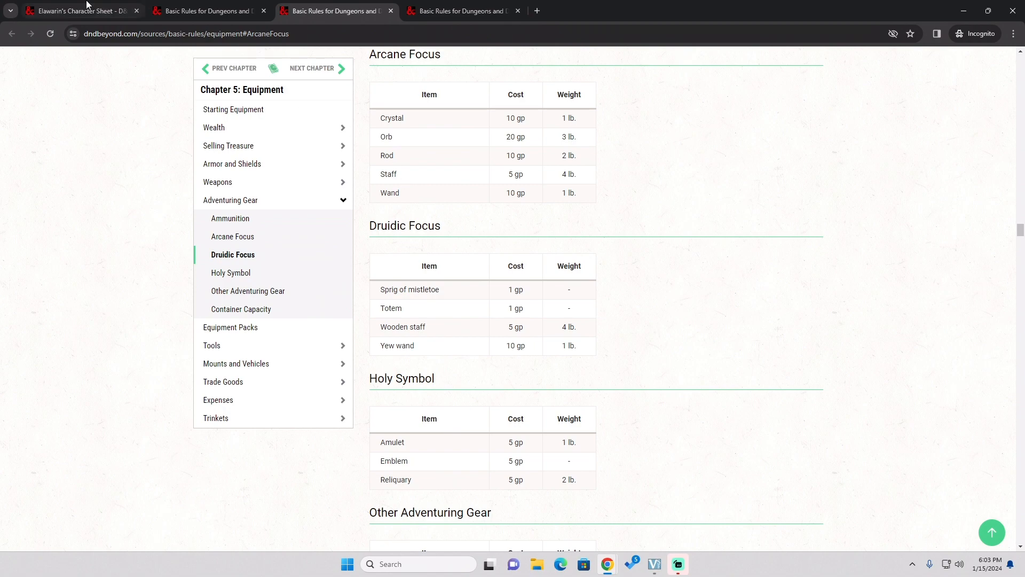
Return to the character sheet and check the equipment and backpack contents for an arcane focus.
{"action": "left_click", "coordinate": [94, 9]}
{"action": "scroll", "coordinate": [604, 394], "scroll_direction": "up", "scroll_amount": 1}
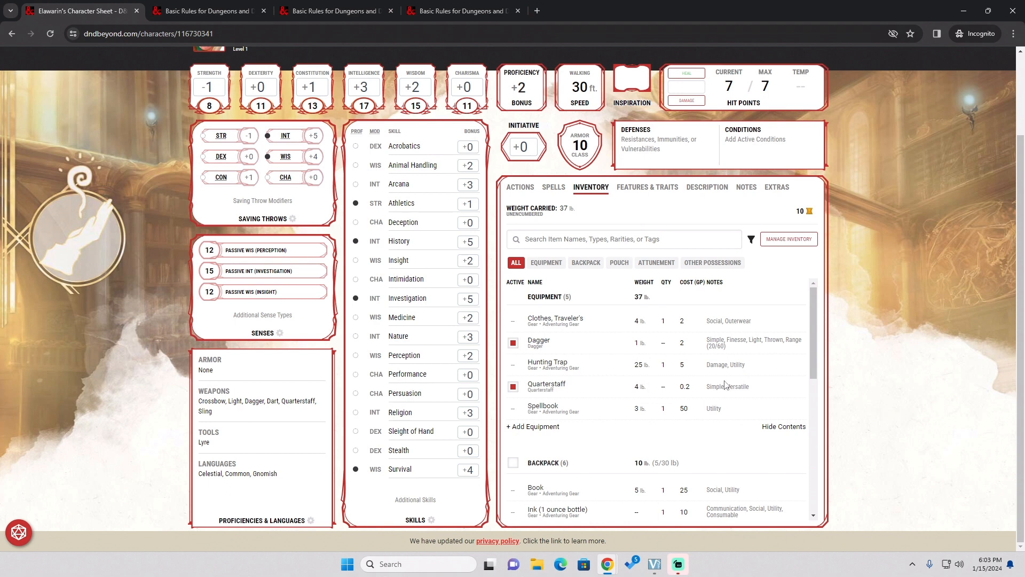
{"action": "scroll", "coordinate": [726, 385], "scroll_direction": "down", "scroll_amount": 5}
{"action": "scroll", "coordinate": [721, 363], "scroll_direction": "down", "scroll_amount": 1}
{"action": "scroll", "coordinate": [686, 366], "scroll_direction": "up", "scroll_amount": 4}
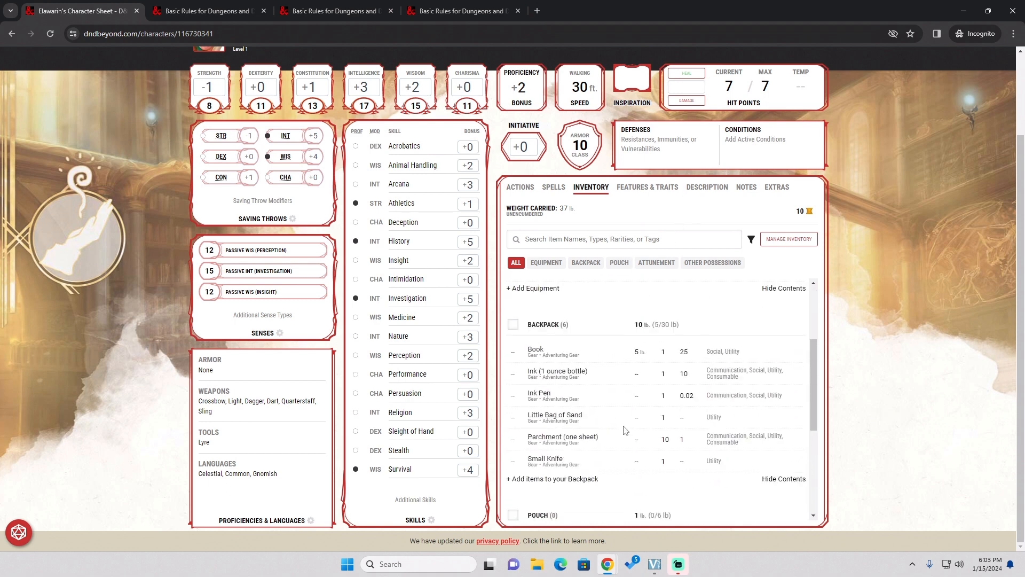
{"action": "scroll", "coordinate": [625, 431], "scroll_direction": "up", "scroll_amount": 5}
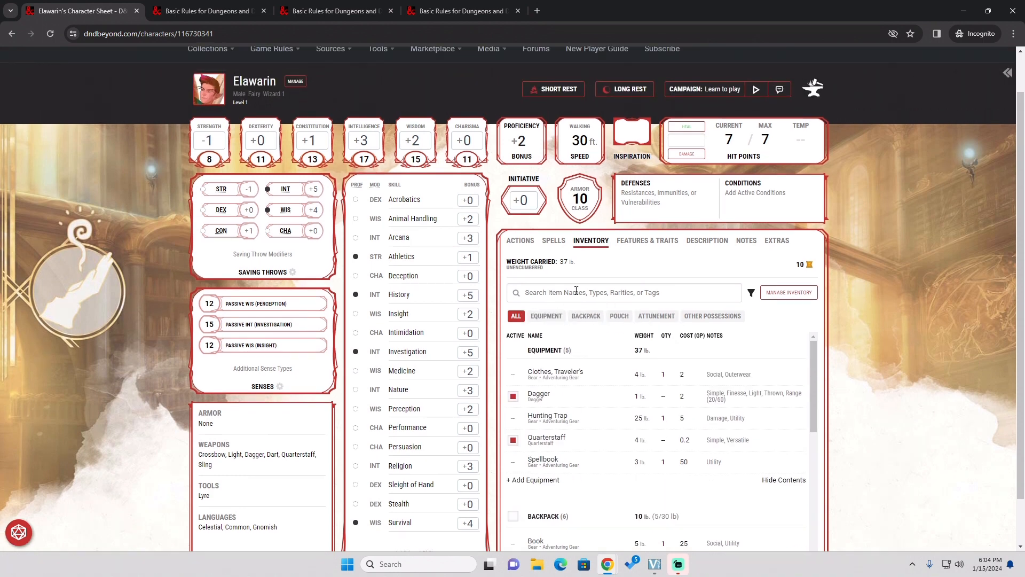
Review the character's features and traits, covering the wizard class features and the fairy racial traits.
{"action": "left_click", "coordinate": [657, 247]}
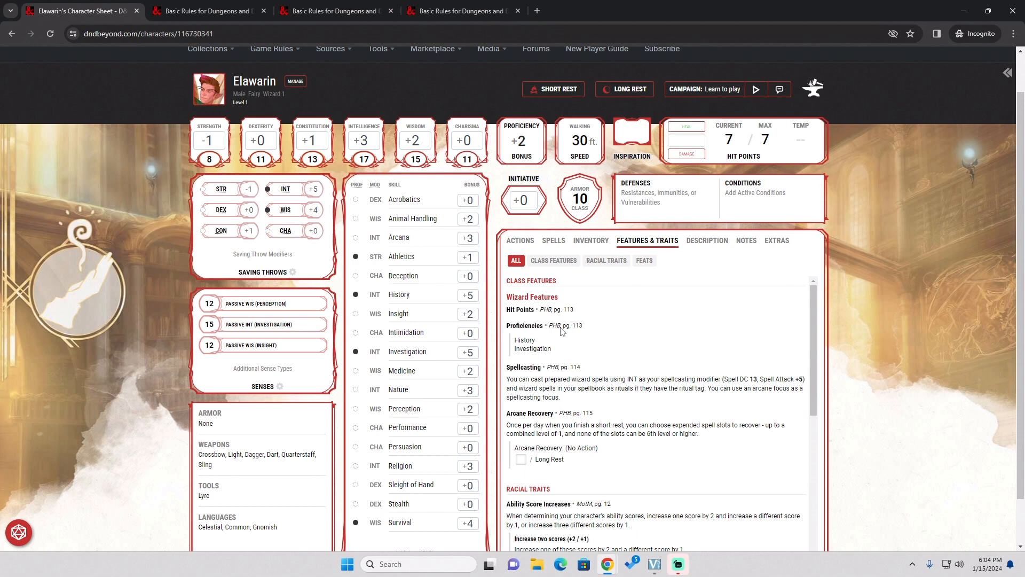
{"action": "scroll", "coordinate": [553, 422], "scroll_direction": "down", "scroll_amount": 2}
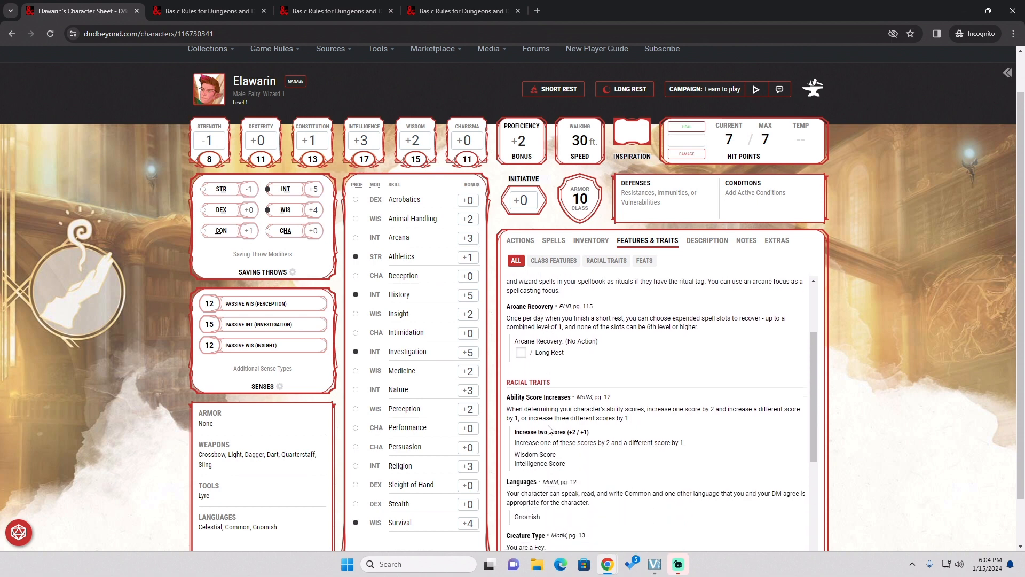
{"action": "scroll", "coordinate": [554, 420], "scroll_direction": "down", "scroll_amount": 2}
{"action": "scroll", "coordinate": [555, 419], "scroll_direction": "down", "scroll_amount": 5}
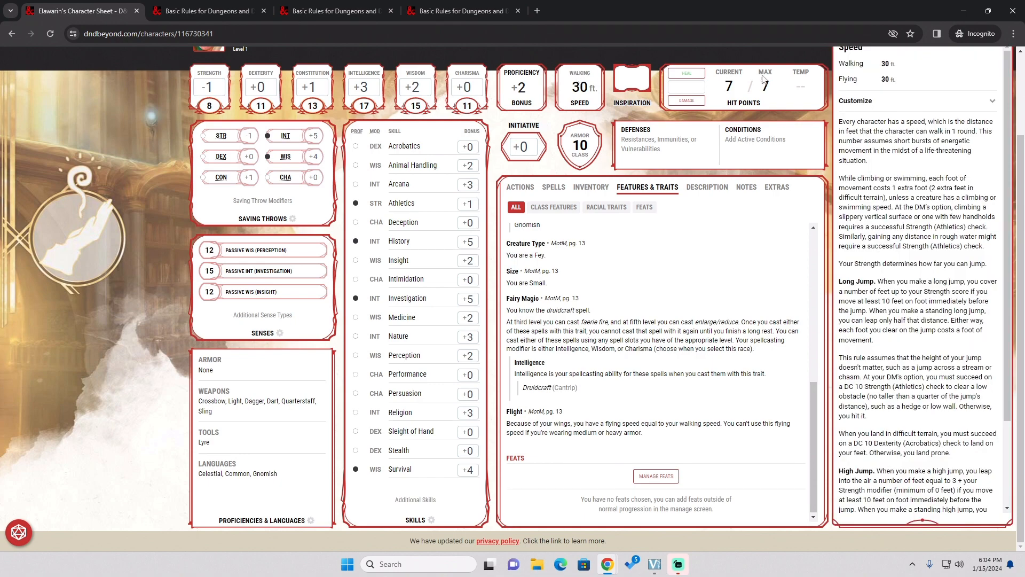
Read the Speed details for walking, flying and jumping on the character sheet.
{"action": "scroll", "coordinate": [808, 165], "scroll_direction": "up", "scroll_amount": 2}
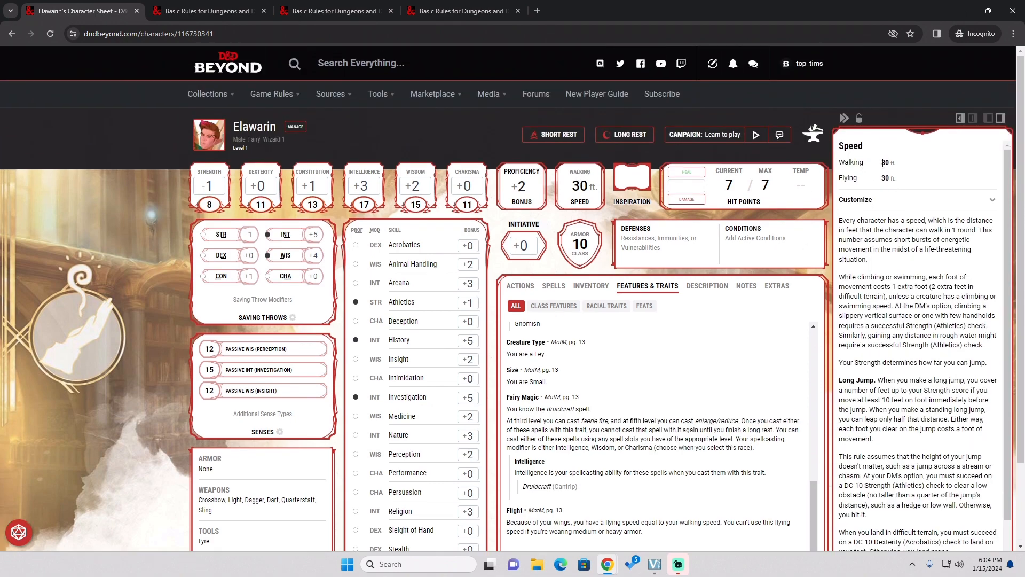
{"action": "scroll", "coordinate": [884, 216], "scroll_direction": "down", "scroll_amount": 5}
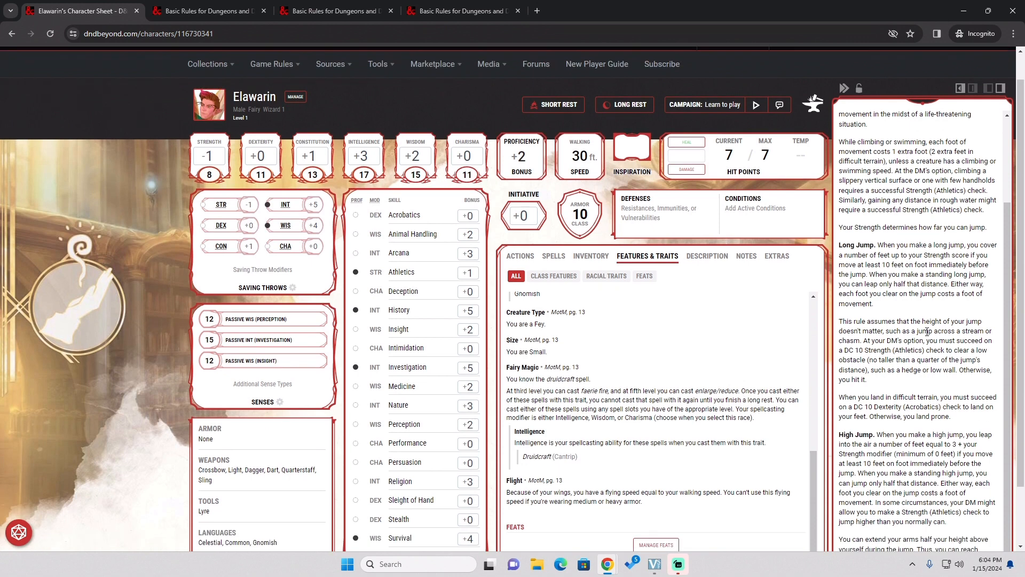
{"action": "scroll", "coordinate": [910, 402], "scroll_direction": "up", "scroll_amount": 4}
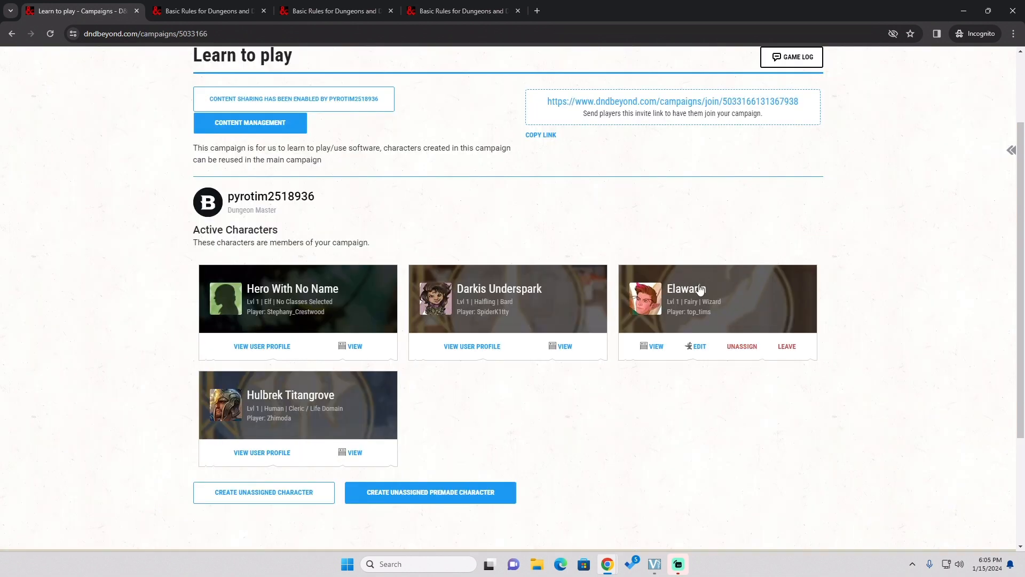
Switch to the dungeon master's browser window, open the Learn to play campaign and look over its active characters.
{"action": "scroll", "coordinate": [705, 290], "scroll_direction": "up", "scroll_amount": 1}
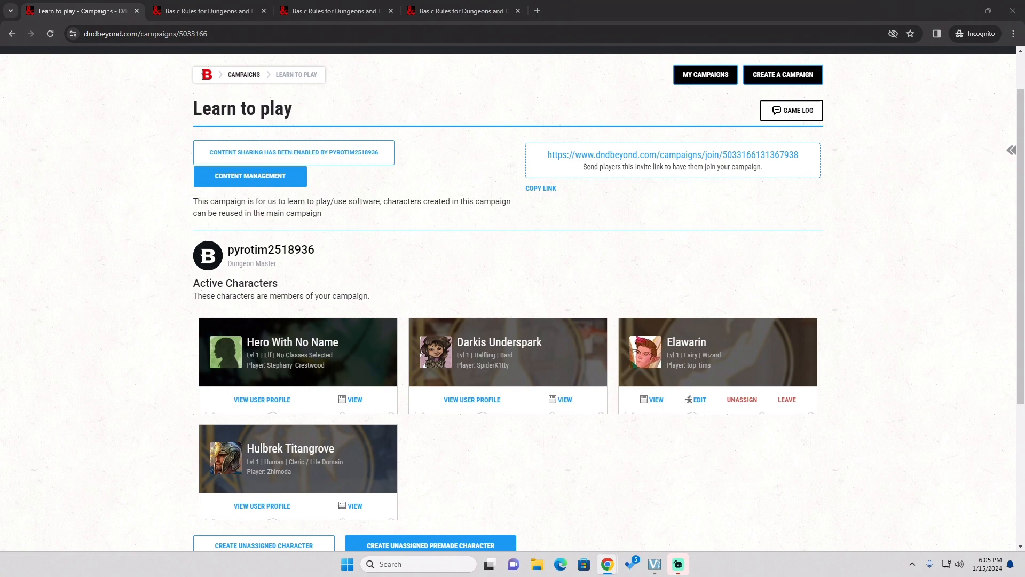
{"action": "left_click_drag", "start_coordinate": [1024, 320], "coordinate": [464, 2]}
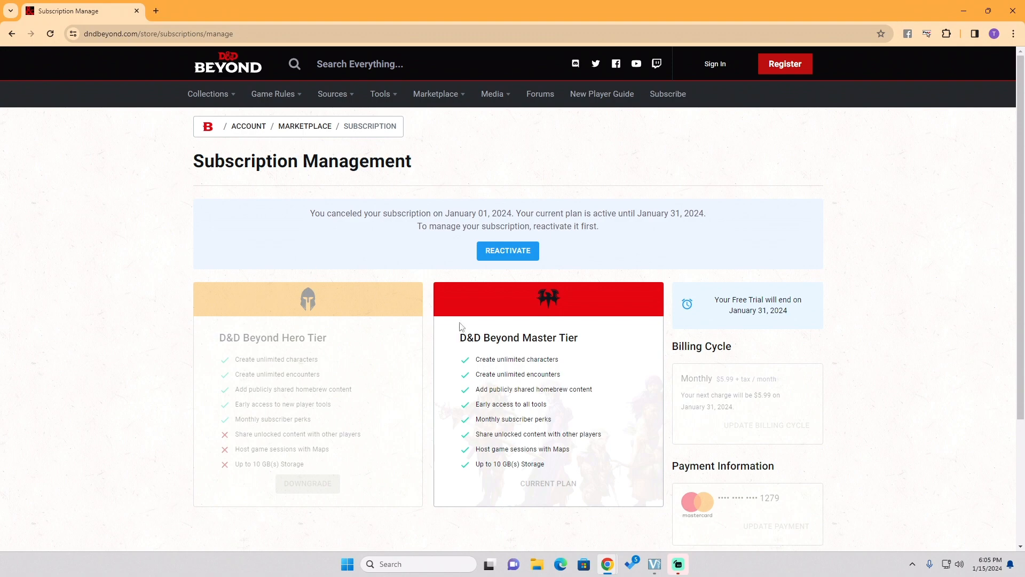
{"action": "mouse_move", "coordinate": [384, 110]}
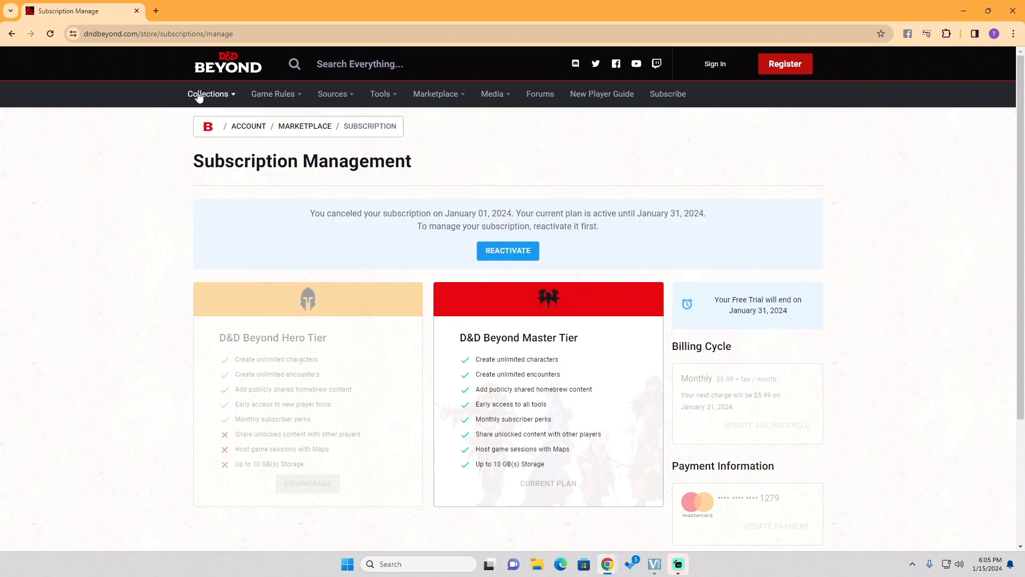
{"action": "mouse_move", "coordinate": [198, 96]}
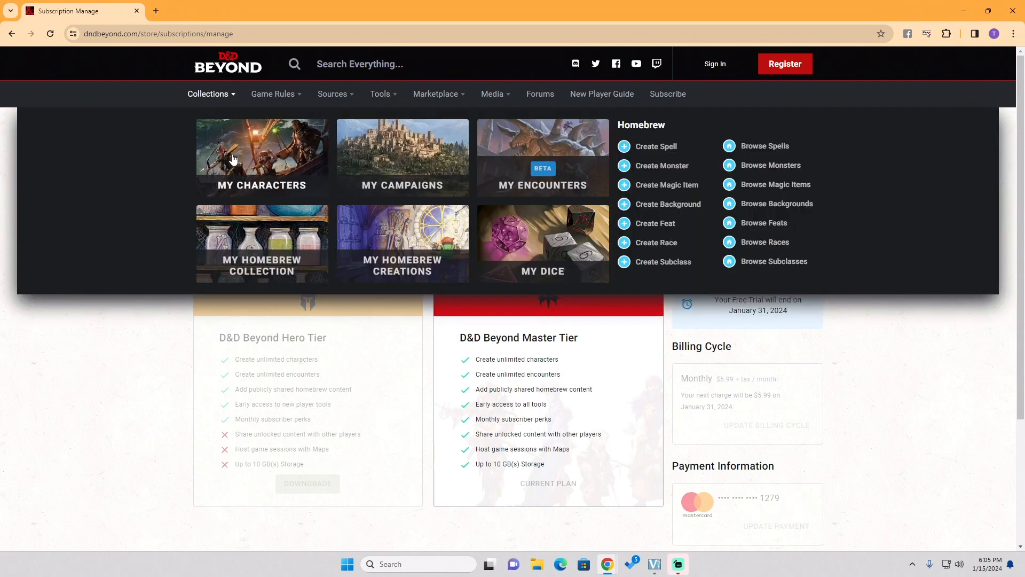
{"action": "left_click", "coordinate": [449, 154]}
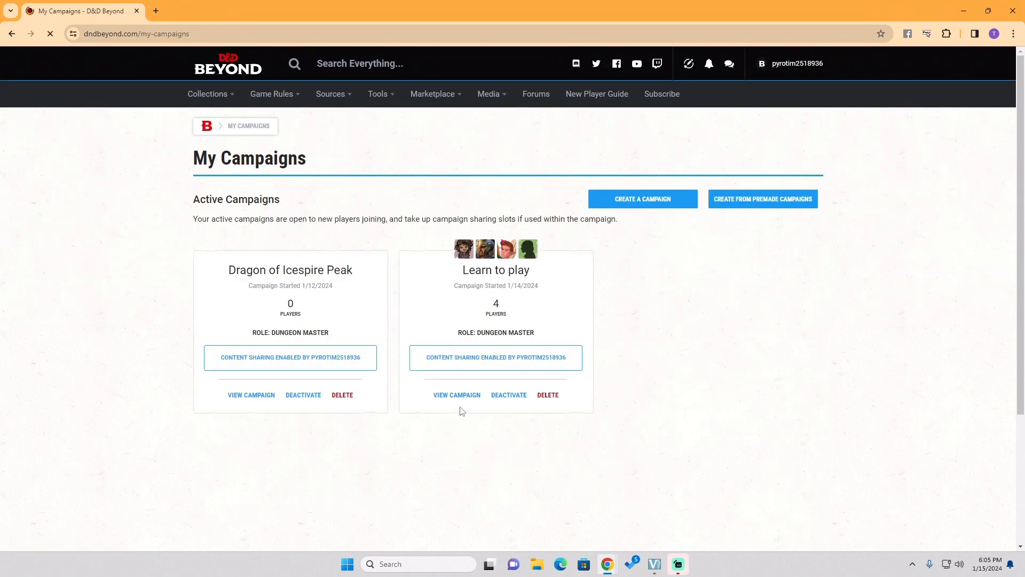
{"action": "left_click", "coordinate": [448, 400]}
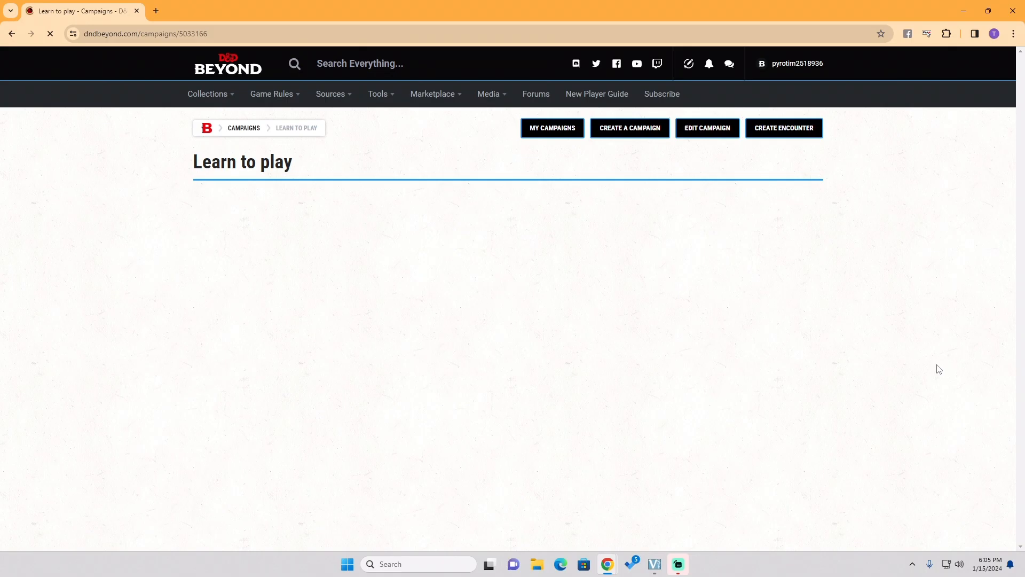
{"action": "scroll", "coordinate": [937, 369], "scroll_direction": "down", "scroll_amount": 3}
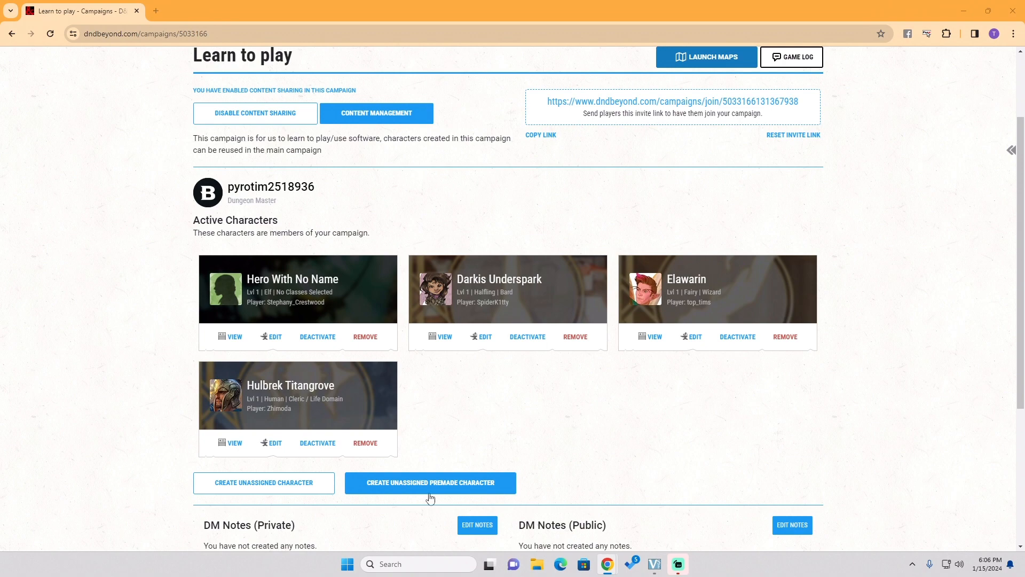
{"action": "scroll", "coordinate": [585, 454], "scroll_direction": "down", "scroll_amount": 2}
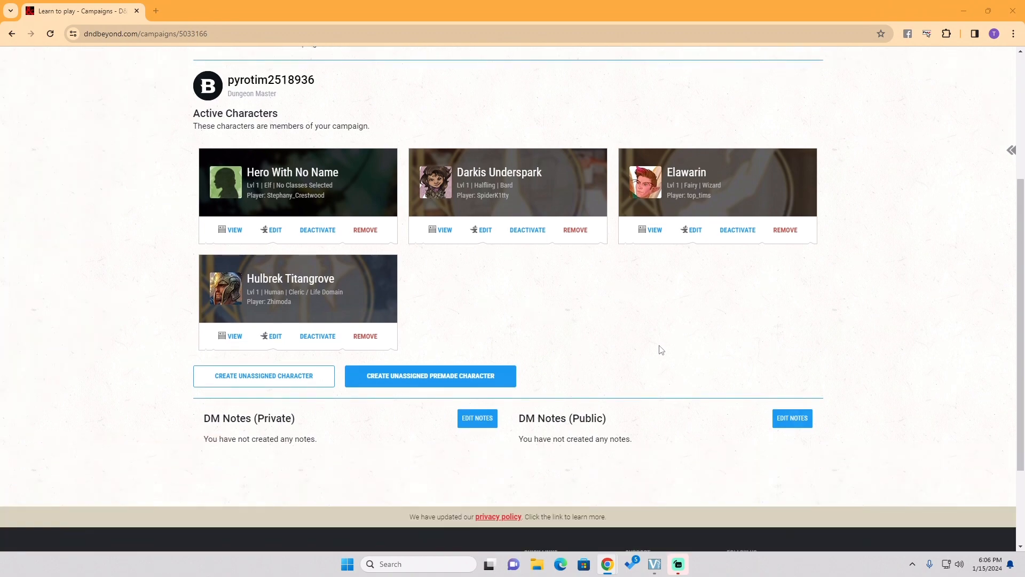
Open the fairy wizard's character sheet from the campaign, dismissing the Beyond 20 notice, and review the available actions.
{"action": "left_click", "coordinate": [651, 234]}
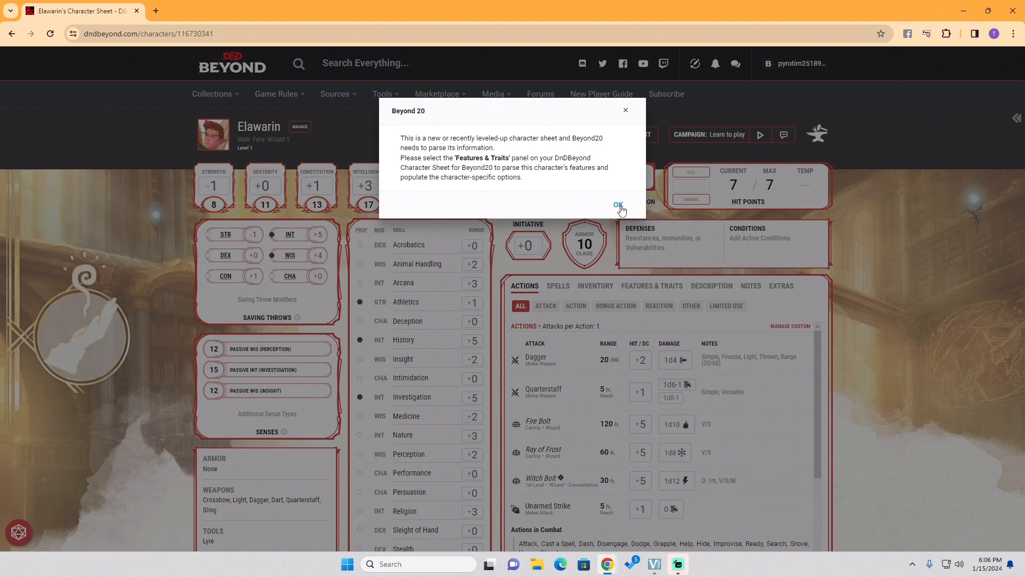
{"action": "left_click", "coordinate": [618, 205]}
{"action": "scroll", "coordinate": [915, 228], "scroll_direction": "down", "scroll_amount": 2}
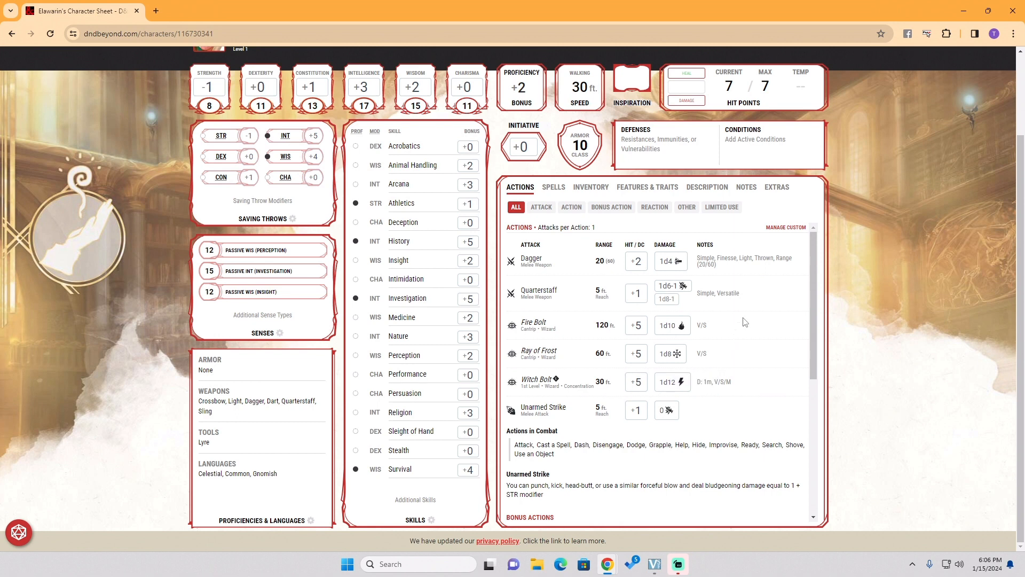
{"action": "scroll", "coordinate": [784, 310], "scroll_direction": "up", "scroll_amount": 1}
{"action": "scroll", "coordinate": [748, 342], "scroll_direction": "down", "scroll_amount": 5}
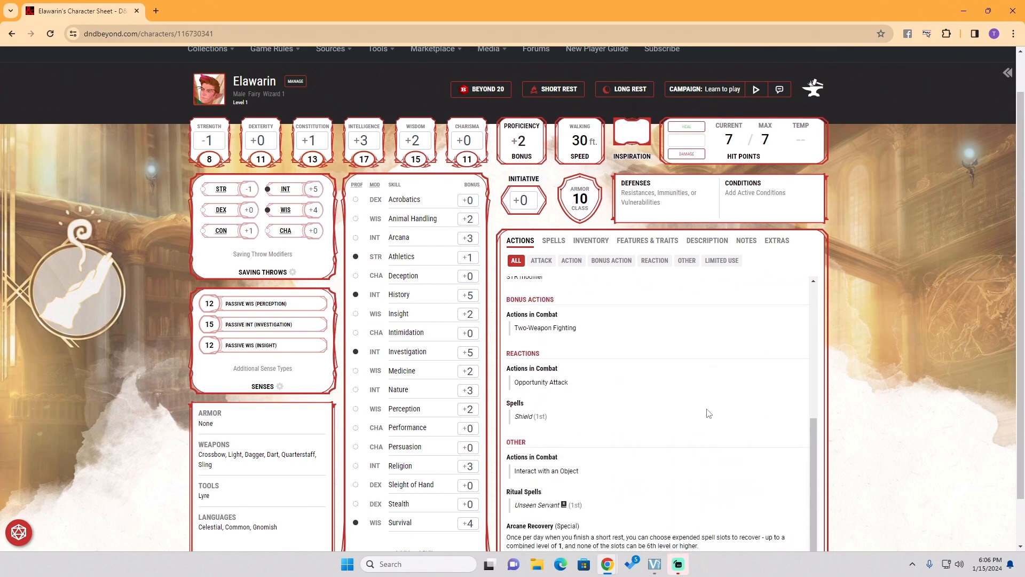
{"action": "scroll", "coordinate": [708, 413], "scroll_direction": "up", "scroll_amount": 5}
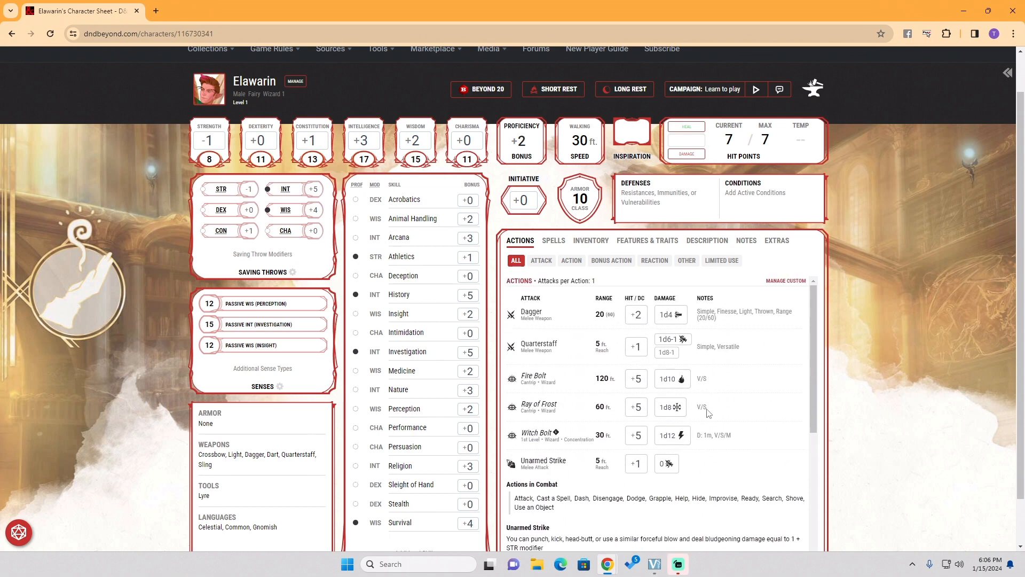
Explore the inventory management options by trying the item filter with "v" and checking the custom item section.
{"action": "left_click", "coordinate": [590, 240]}
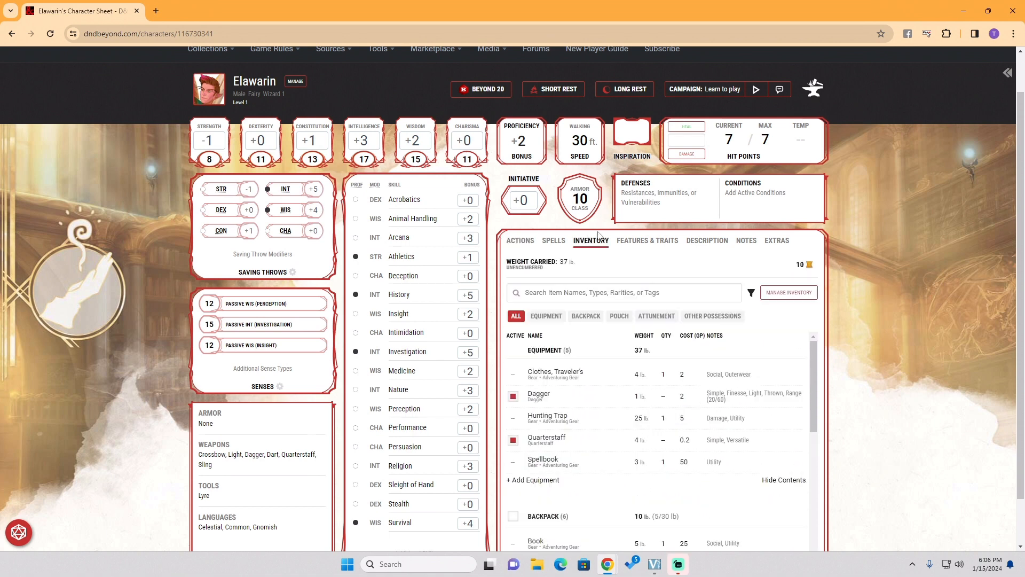
{"action": "left_click", "coordinate": [790, 293]}
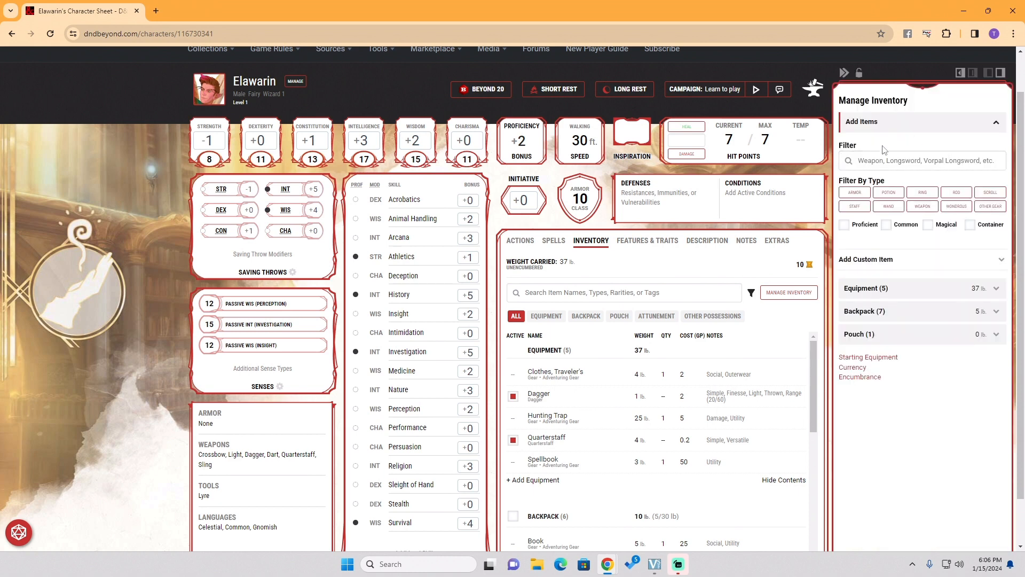
{"action": "left_click", "coordinate": [895, 162]}
{"action": "type", "text": "v"}
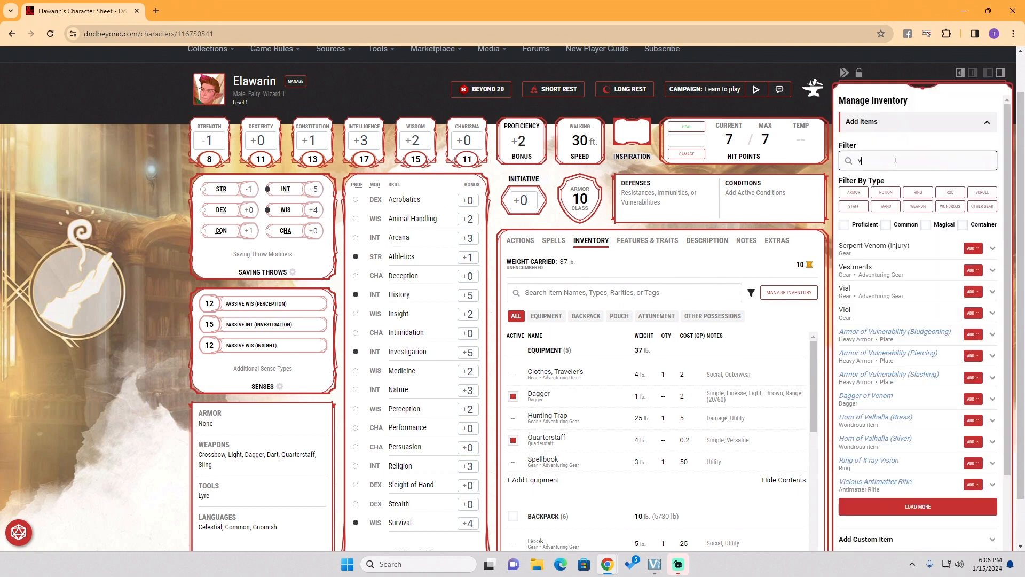
{"action": "key", "text": "BackSpace"}
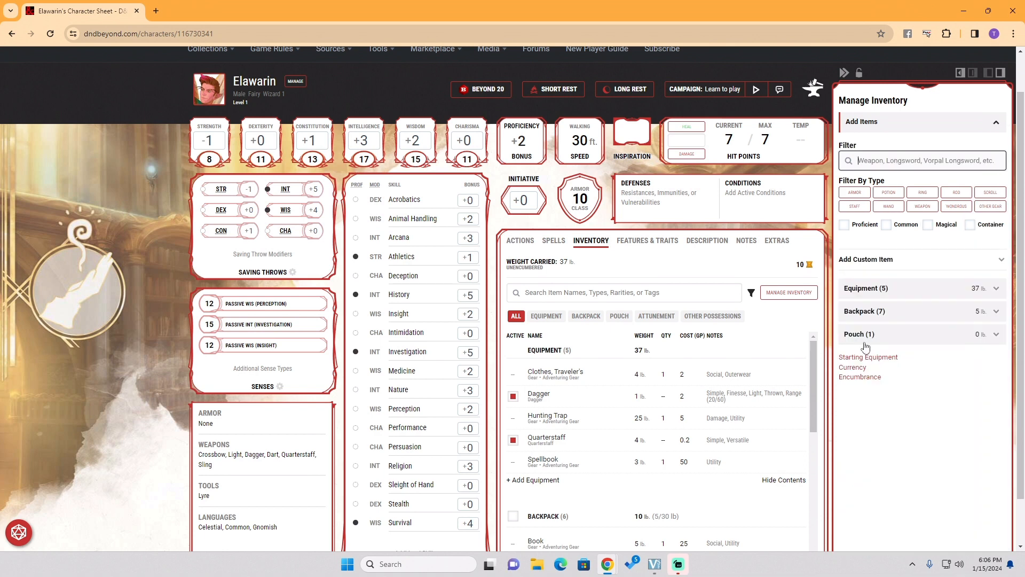
{"action": "left_click", "coordinate": [901, 260]}
{"action": "left_click", "coordinate": [883, 329]}
Look through the character's features and traits, description, notes and extras.
{"action": "left_click", "coordinate": [647, 241]}
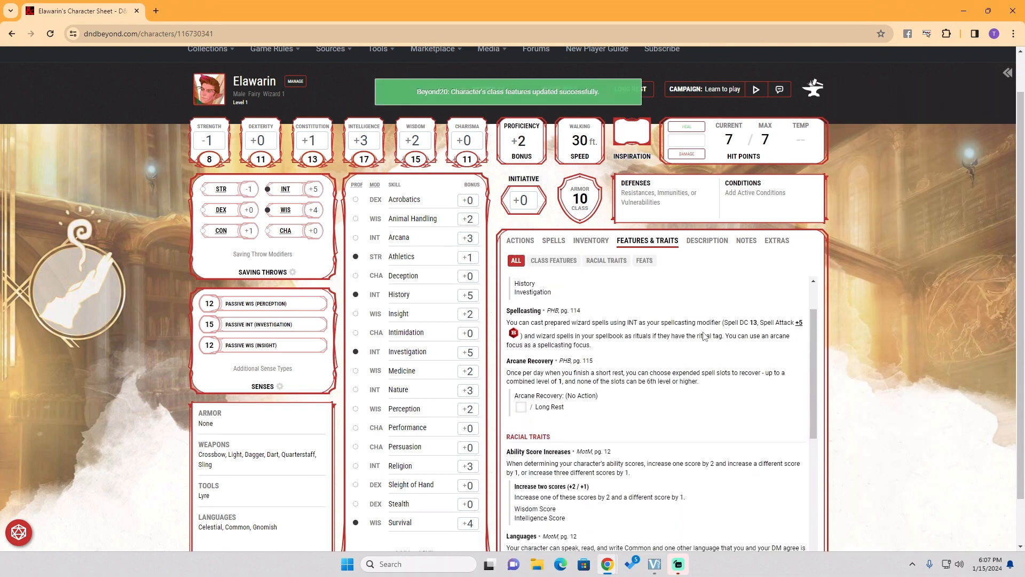
{"action": "left_click", "coordinate": [706, 243]}
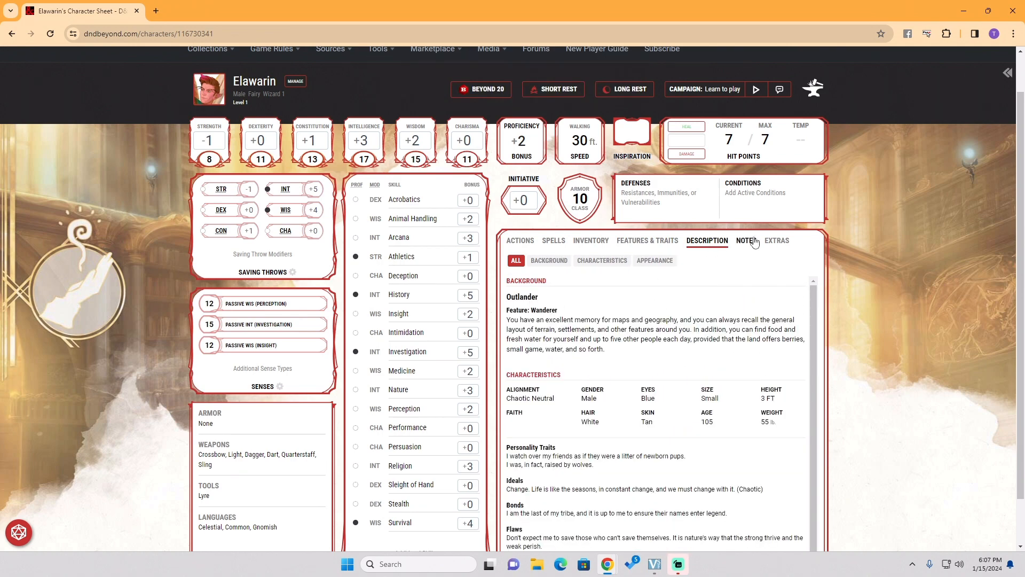
{"action": "left_click", "coordinate": [753, 242]}
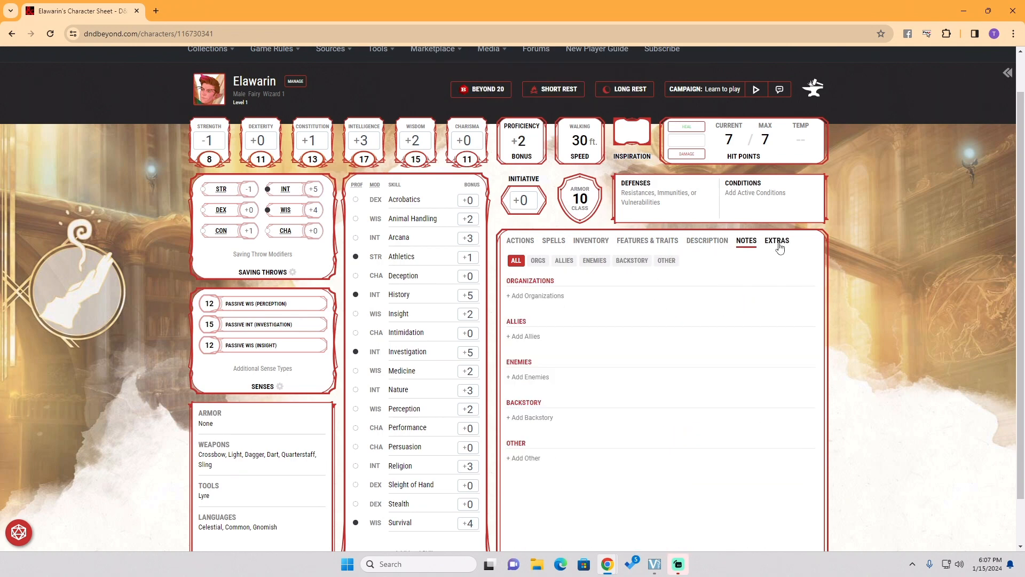
{"action": "left_click", "coordinate": [779, 243]}
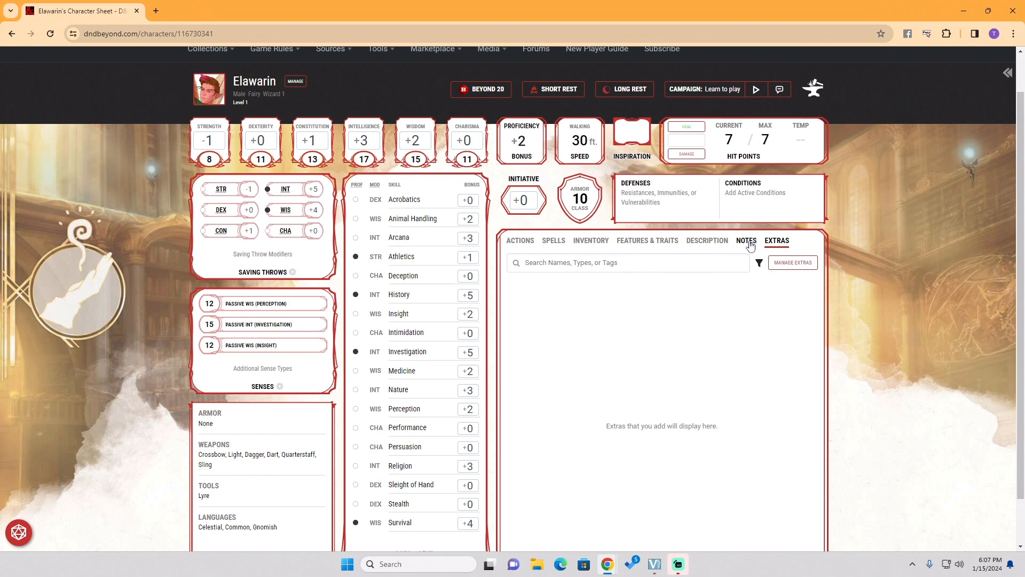
Add "Part of the Faewild" to the character's Organizations note and save it.
{"action": "left_click", "coordinate": [746, 240]}
{"action": "left_click", "coordinate": [535, 295]}
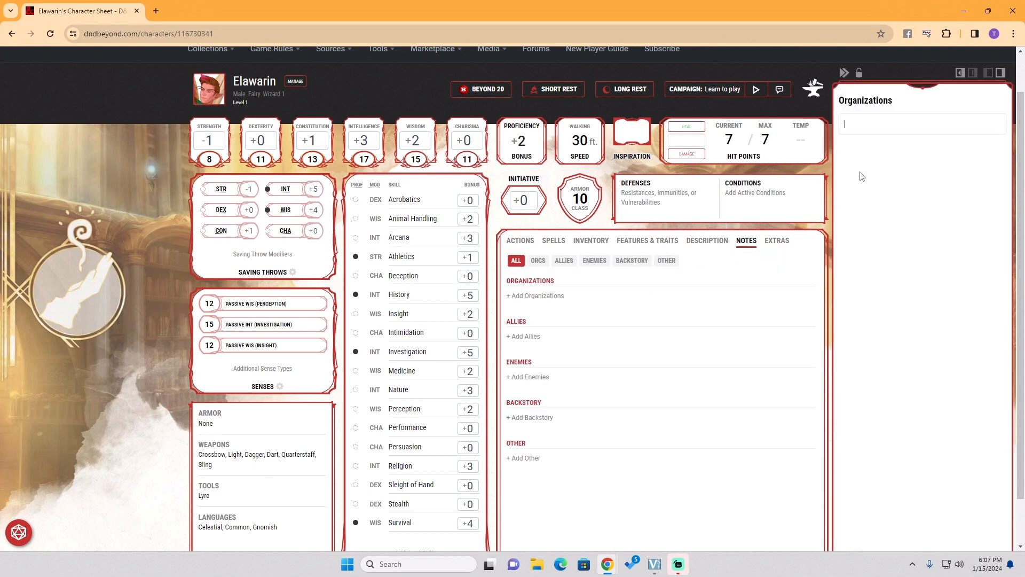
{"action": "type", "text": "Part of the Faewild"}
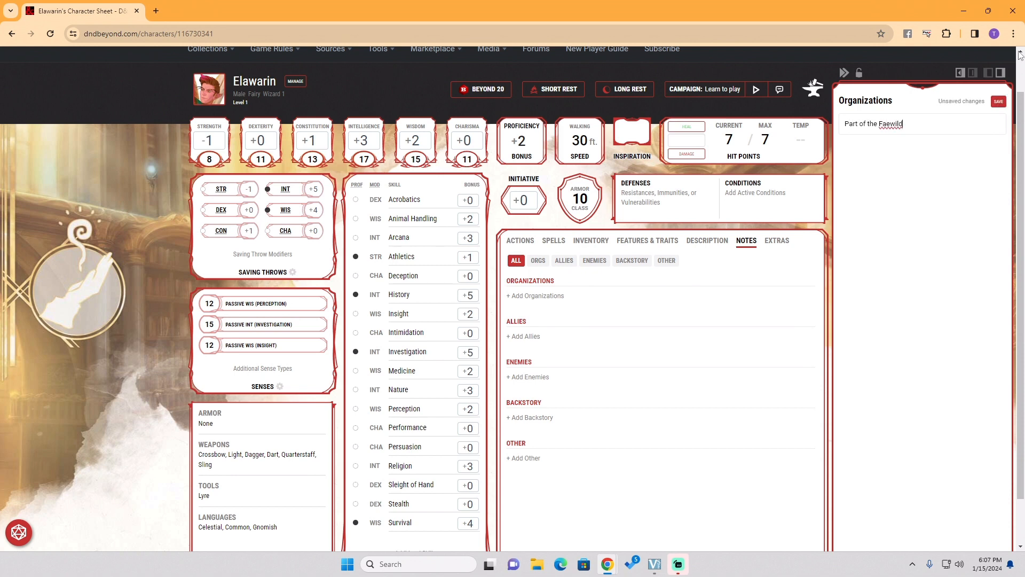
{"action": "left_click", "coordinate": [999, 101]}
{"action": "left_click", "coordinate": [810, 287]}
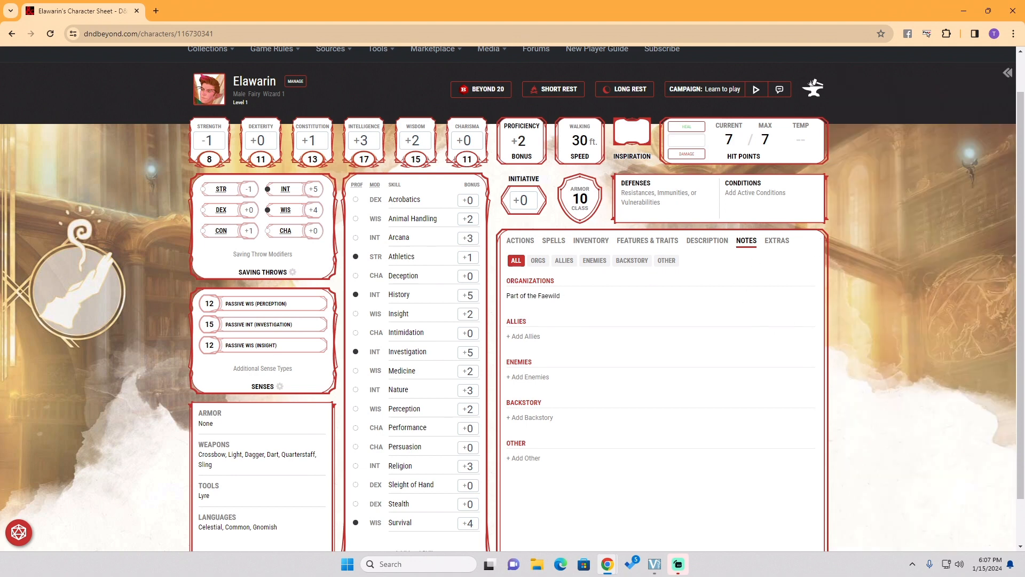